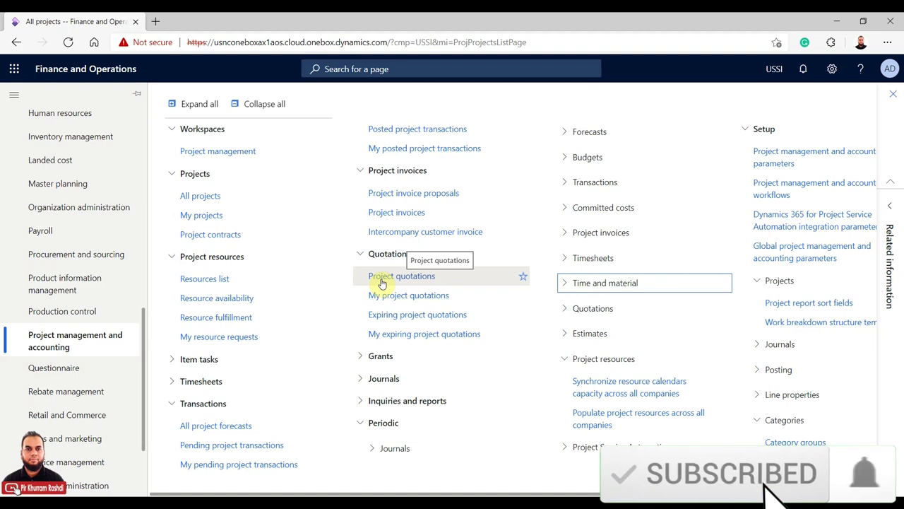
# Step: Open the project quotations list and start a new quotation with the account type Customer
pyautogui.click(382, 282)
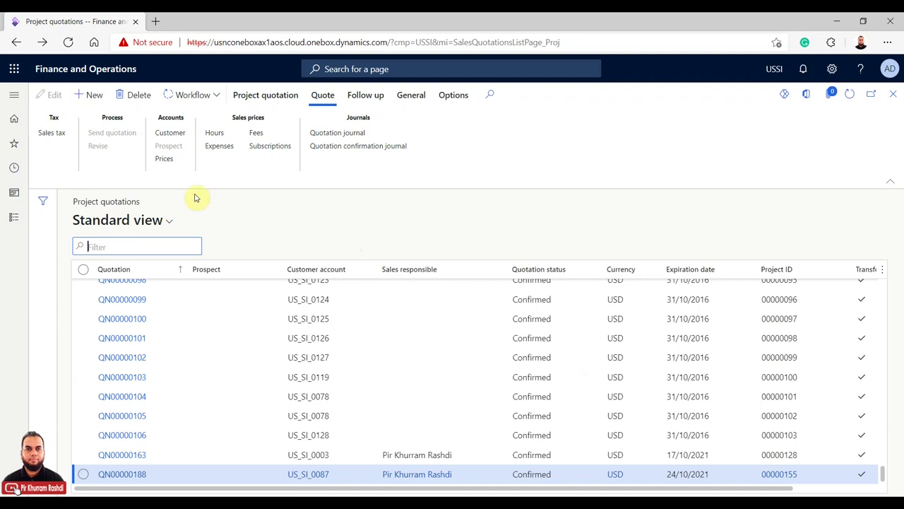
pyautogui.click(97, 98)
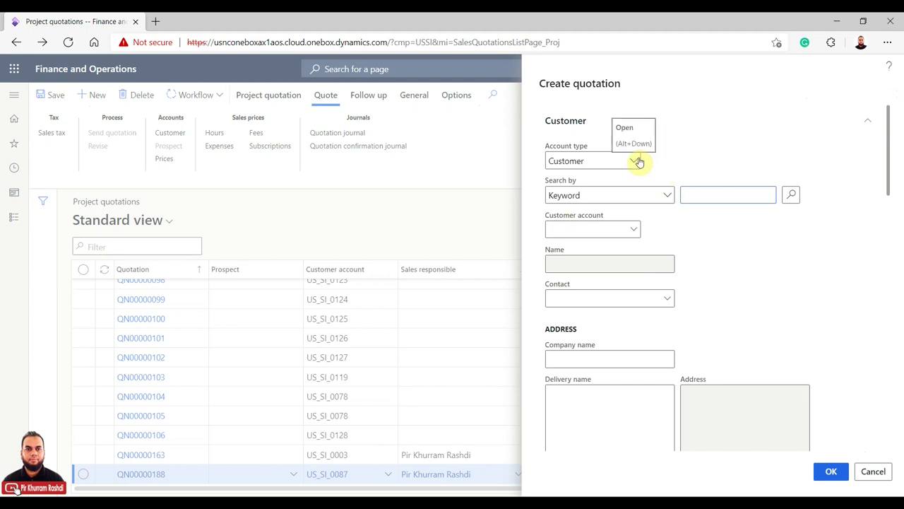
pyautogui.click(635, 161)
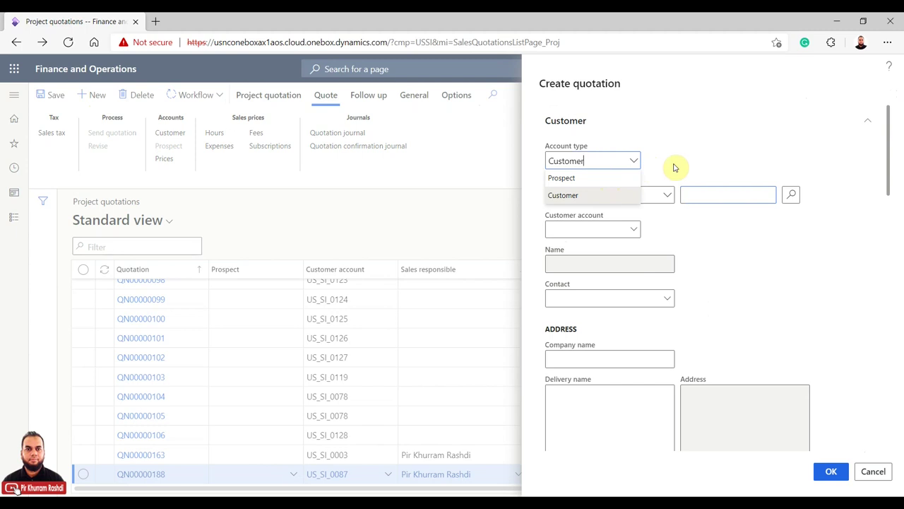
pyautogui.click(605, 196)
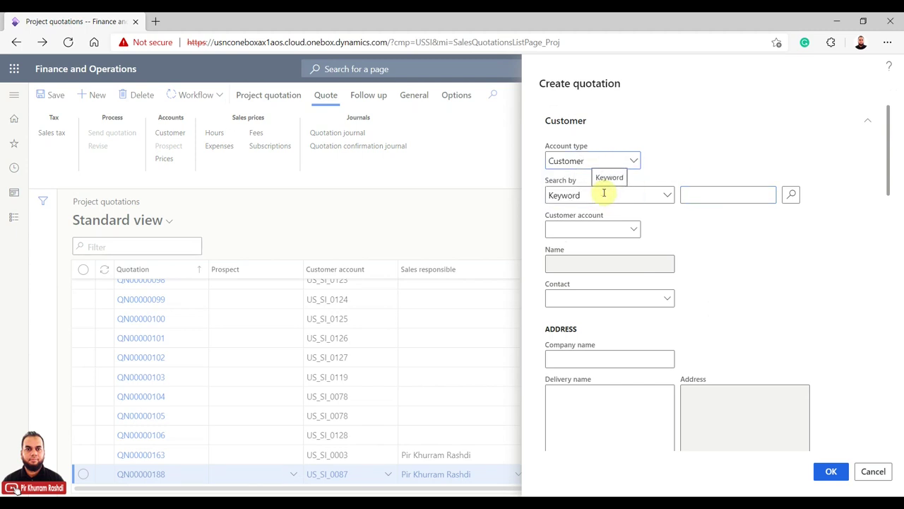
# Step: Choose Locks Company as the customer account for the new quotation
pyautogui.click(633, 230)
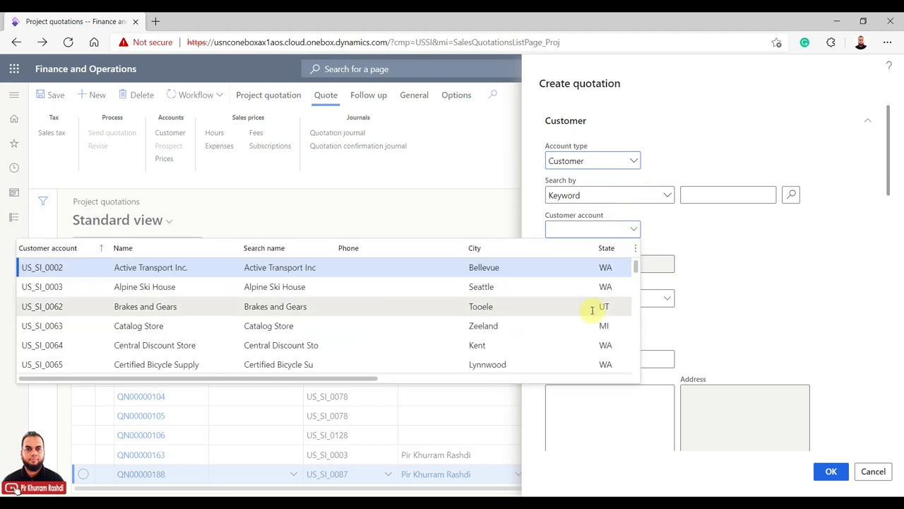
pyautogui.scroll(-4, 592, 310)
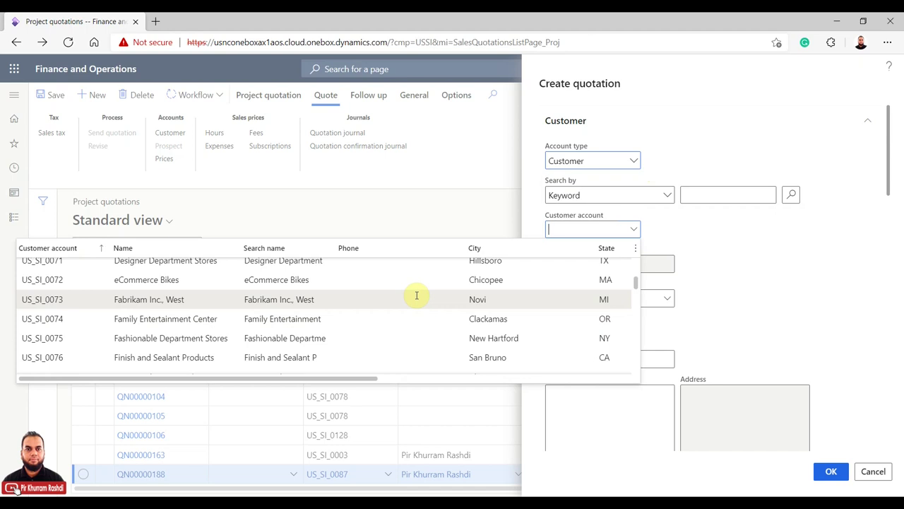
pyautogui.scroll(-1, 417, 295)
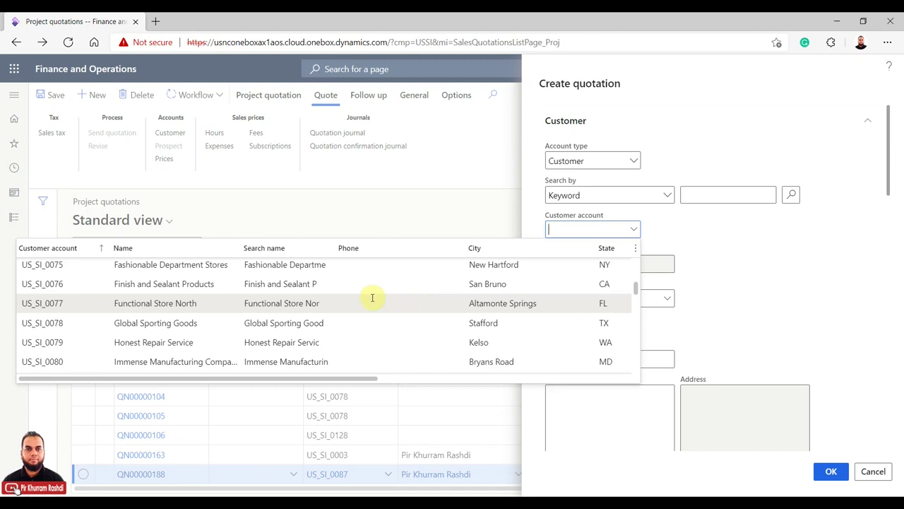
pyautogui.scroll(-2, 372, 298)
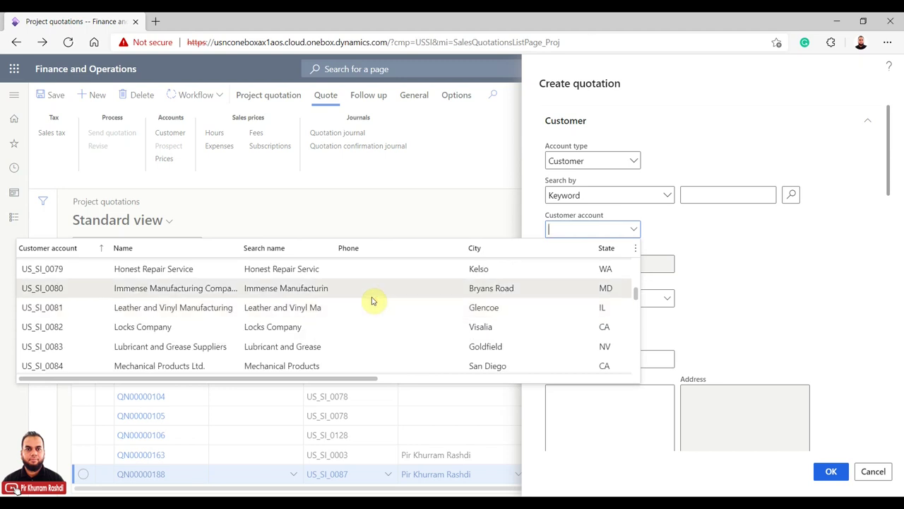
pyautogui.click(173, 328)
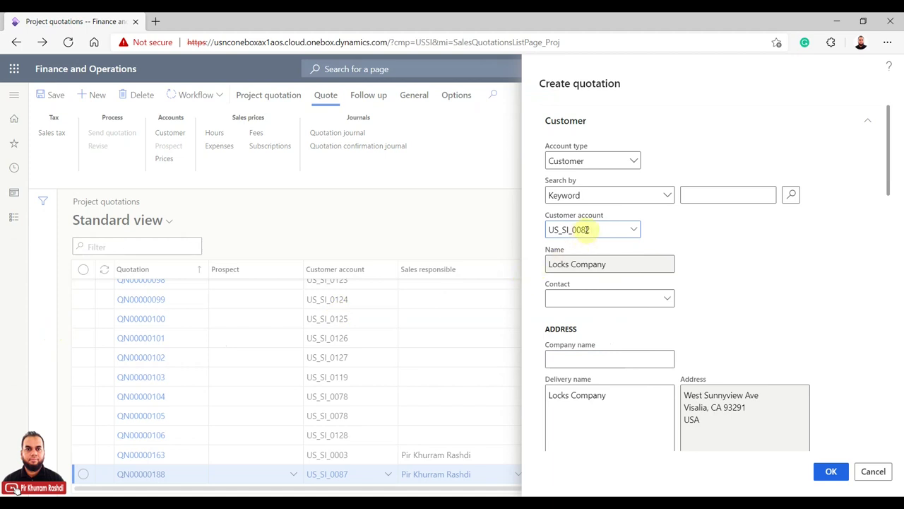
# Step: Review the new quotation's address, general, delivery, administration and template details
pyautogui.scroll(-5, 736, 301)
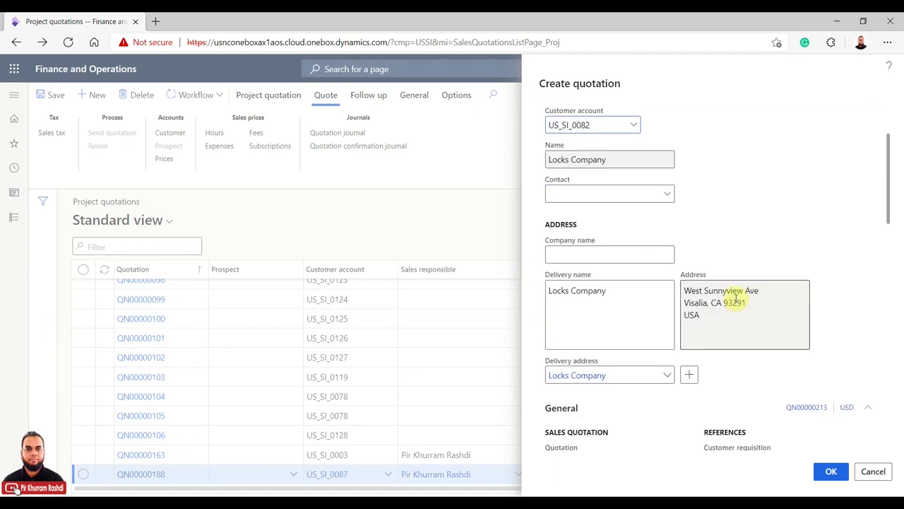
pyautogui.scroll(-3, 737, 299)
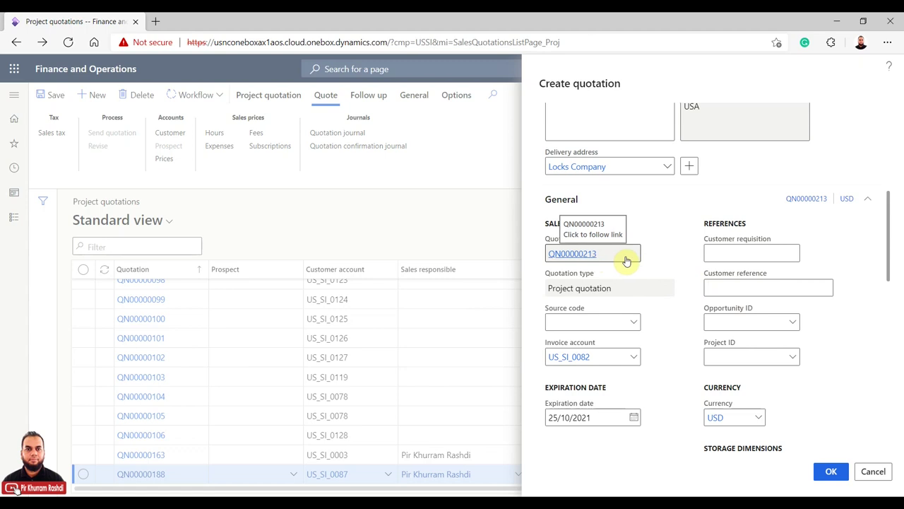
pyautogui.click(734, 253)
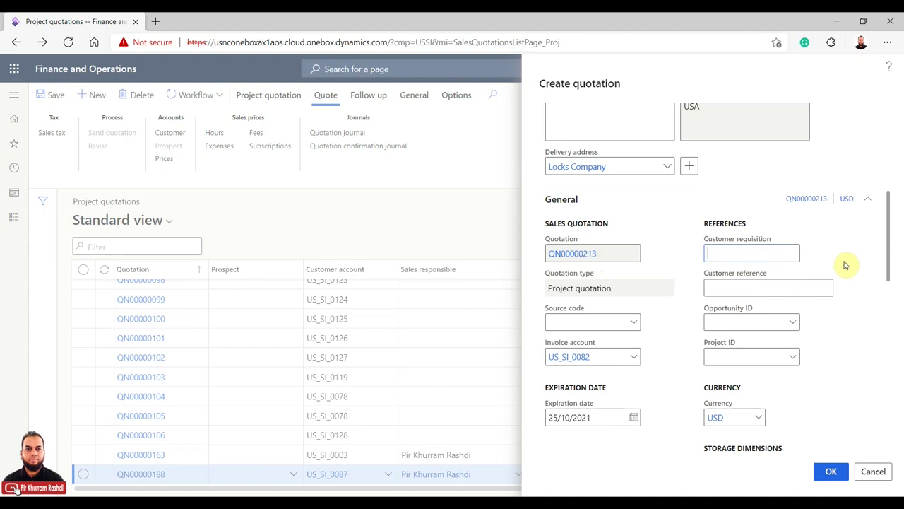
pyautogui.scroll(-2, 845, 265)
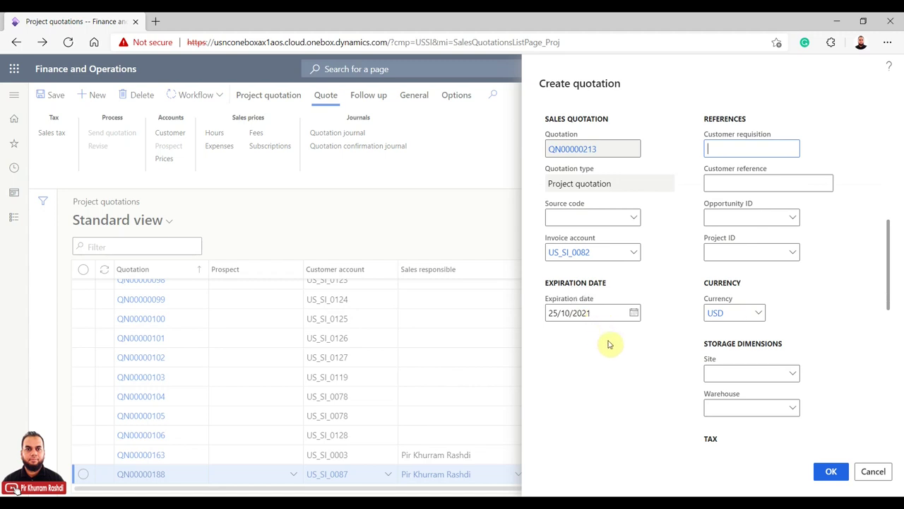
pyautogui.scroll(-3, 642, 364)
pyautogui.scroll(-3, 642, 363)
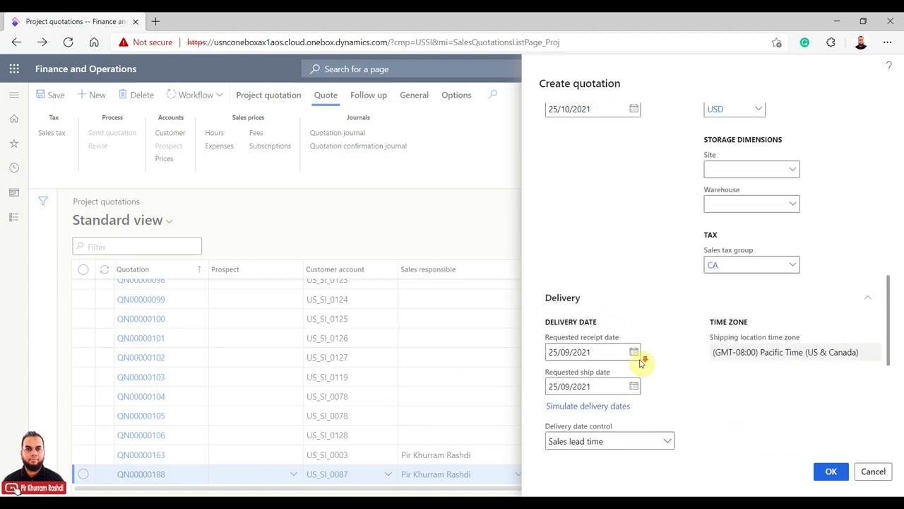
pyautogui.scroll(-1, 732, 354)
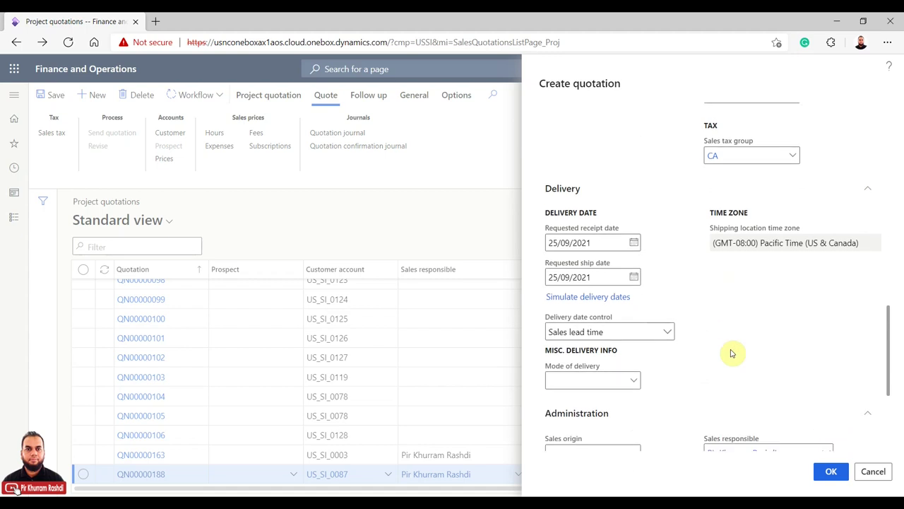
pyautogui.scroll(-1, 732, 353)
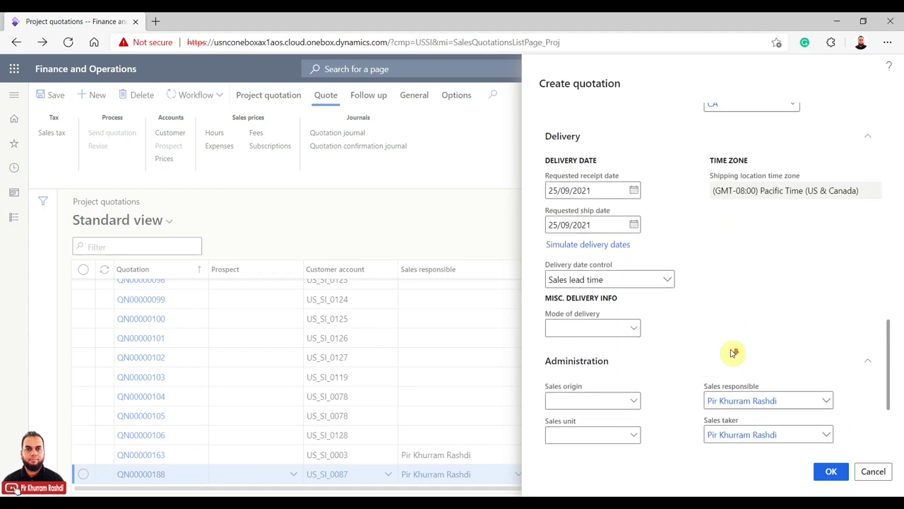
pyautogui.scroll(-2, 732, 353)
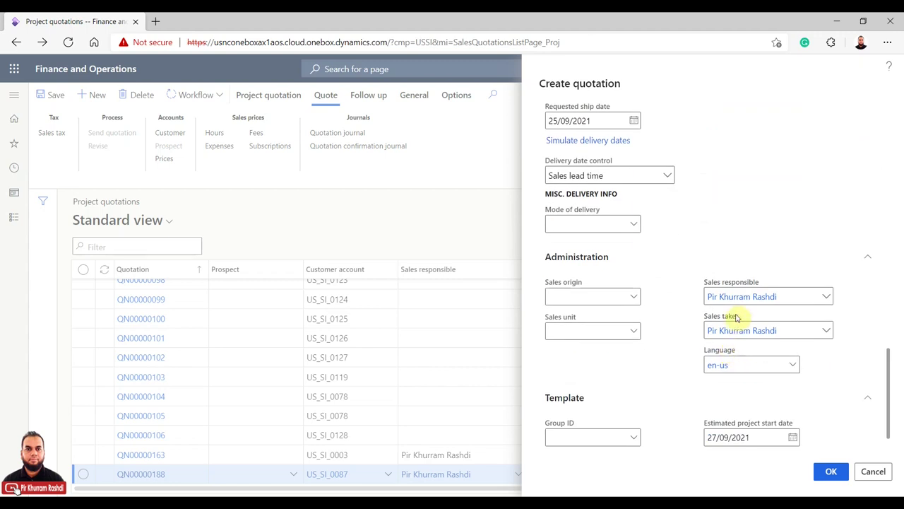
pyautogui.scroll(-1, 794, 346)
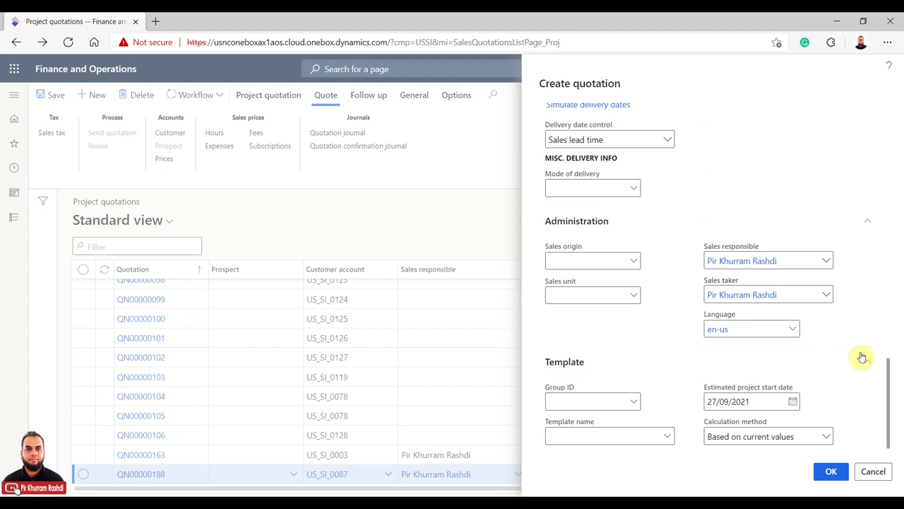
# Step: Set the estimated project start date to 04/10/2021 and create the quotation without an opportunity record
pyautogui.click(793, 400)
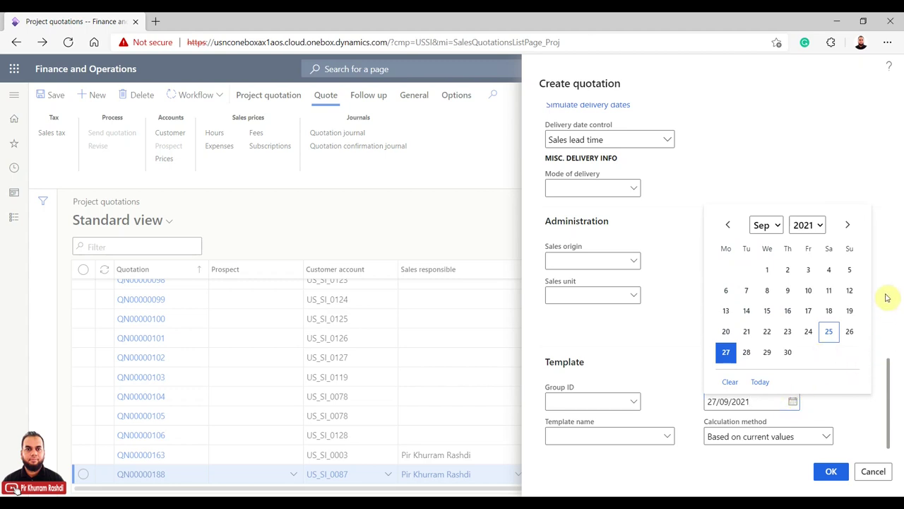
pyautogui.click(848, 226)
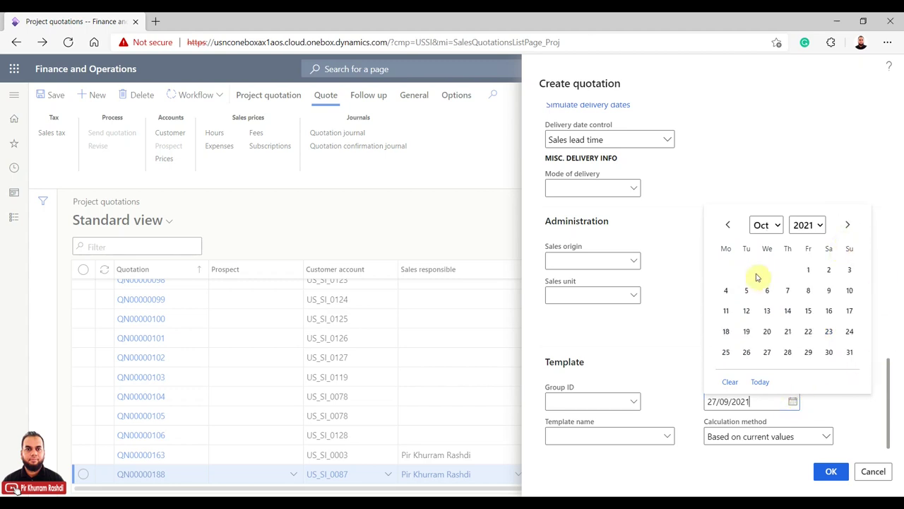
pyautogui.click(727, 290)
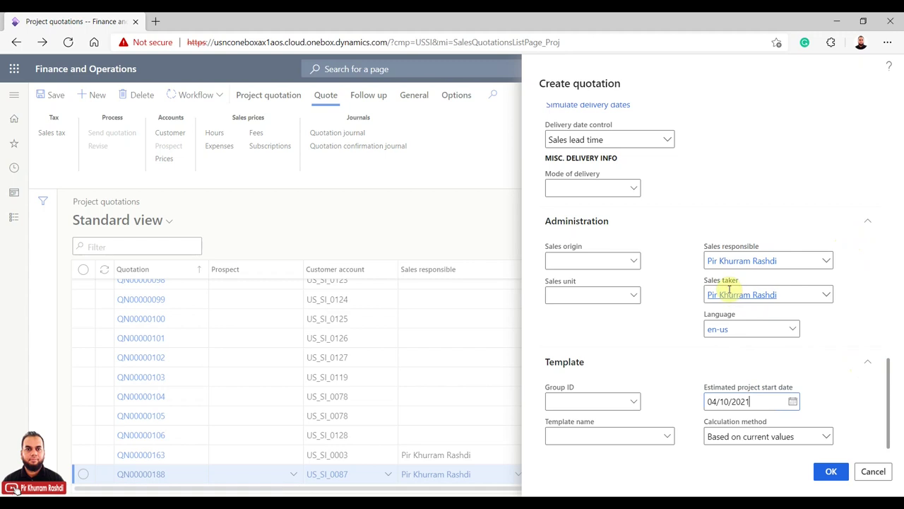
pyautogui.moveTo(729, 290)
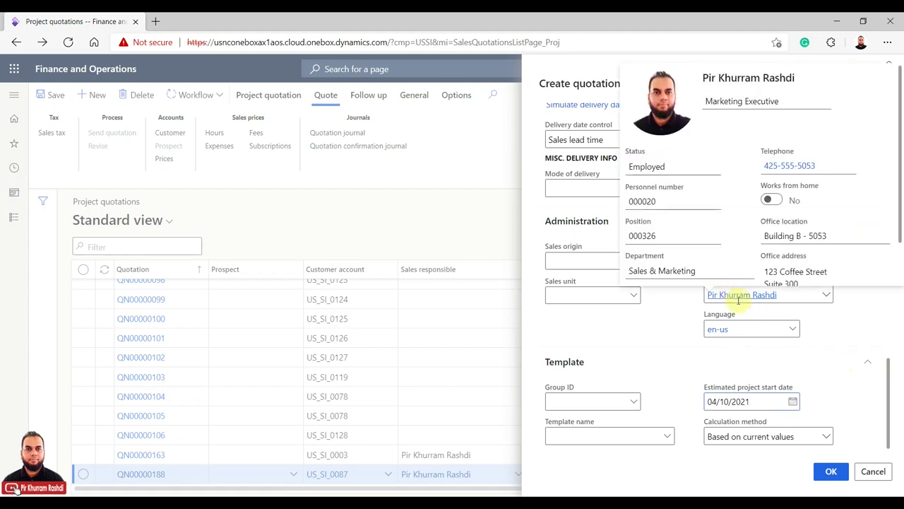
pyautogui.click(832, 472)
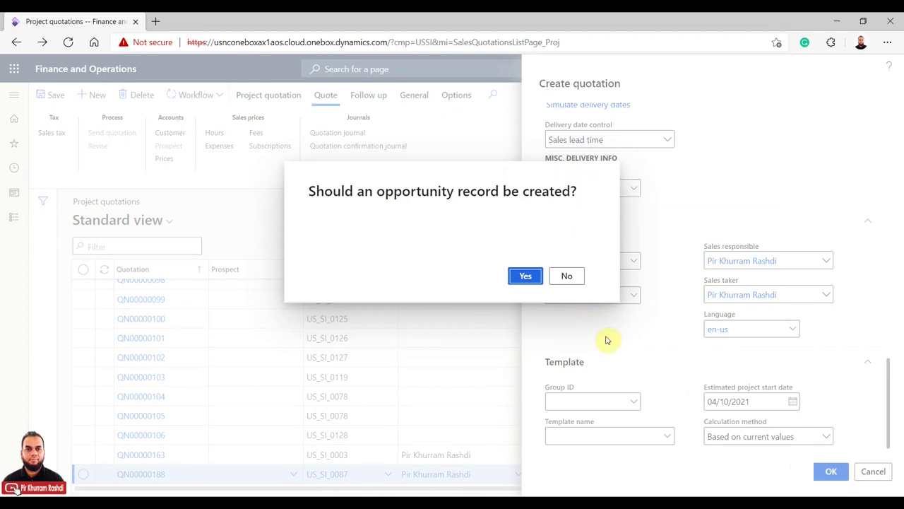
pyautogui.click(578, 281)
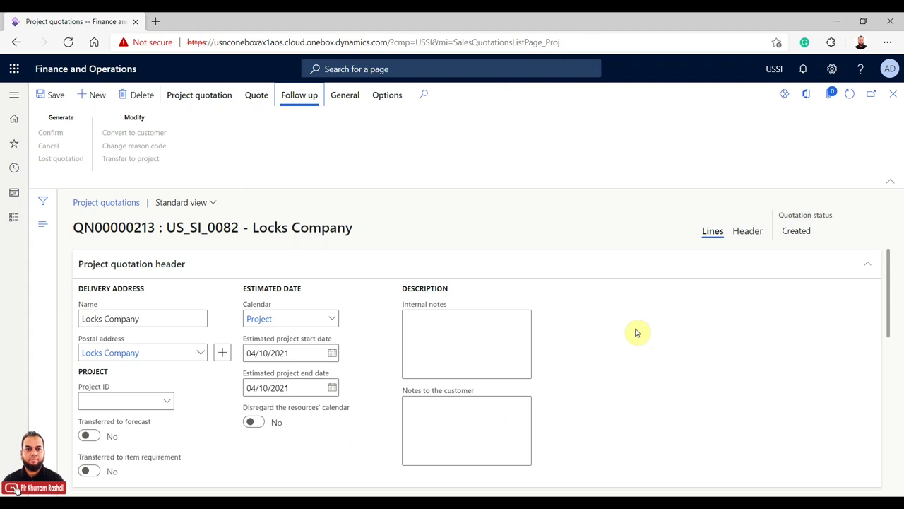
# Step: Examine the quotation's header fields, the available project IDs, and the generation options for its lines
pyautogui.scroll(-2, 636, 332)
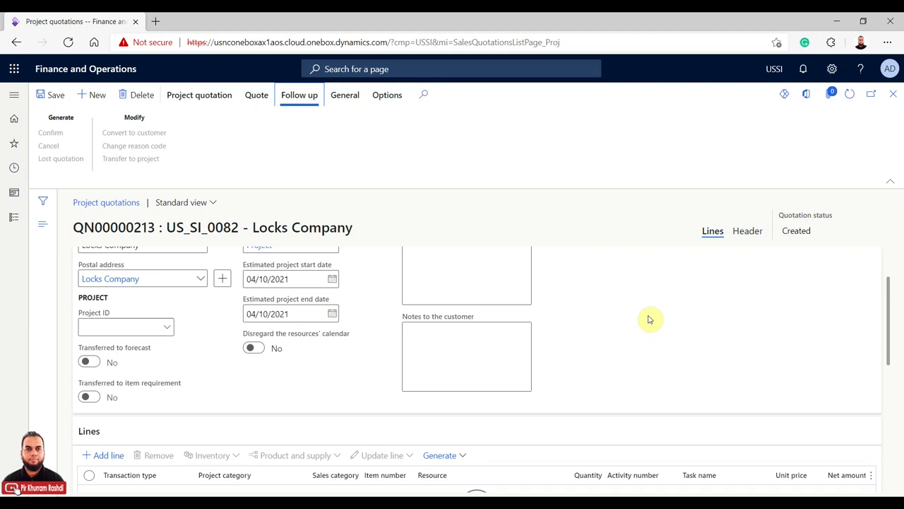
pyautogui.click(148, 325)
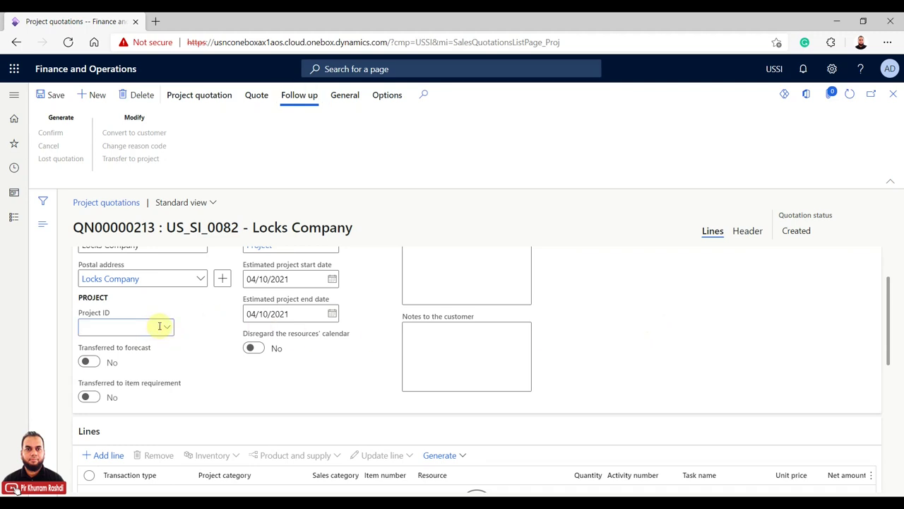
pyautogui.click(168, 330)
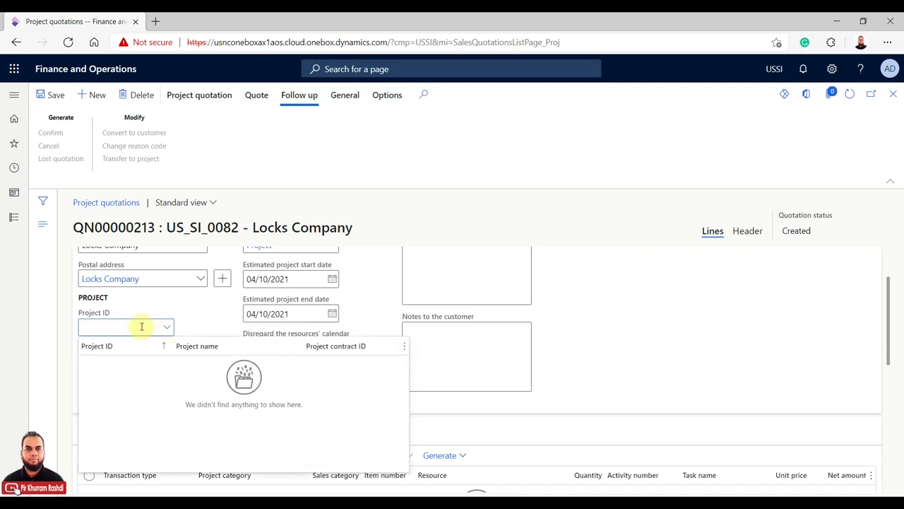
pyautogui.click(140, 325)
pyautogui.scroll(-2, 203, 347)
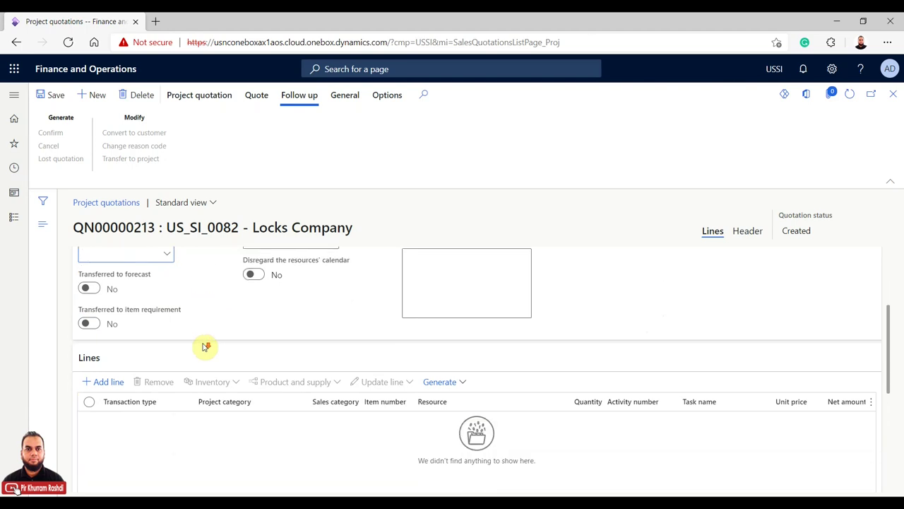
pyautogui.scroll(2, 219, 334)
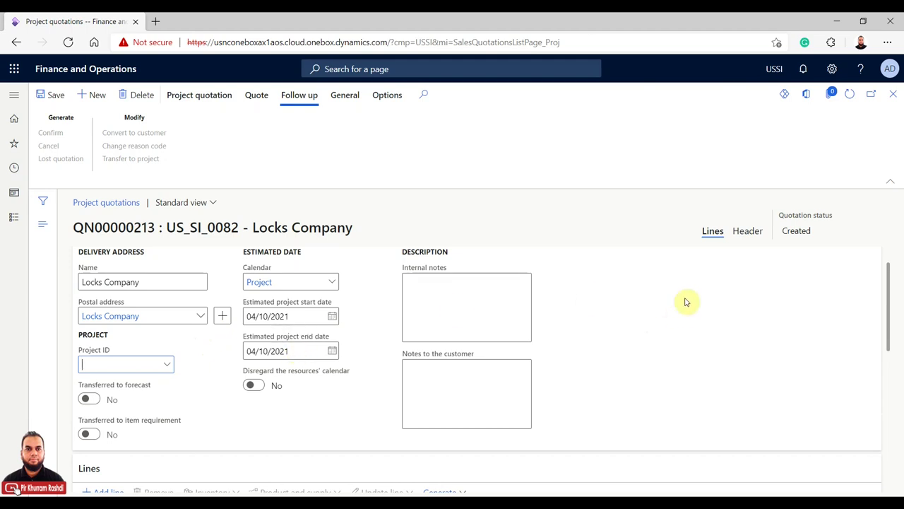
pyautogui.scroll(-2, 687, 301)
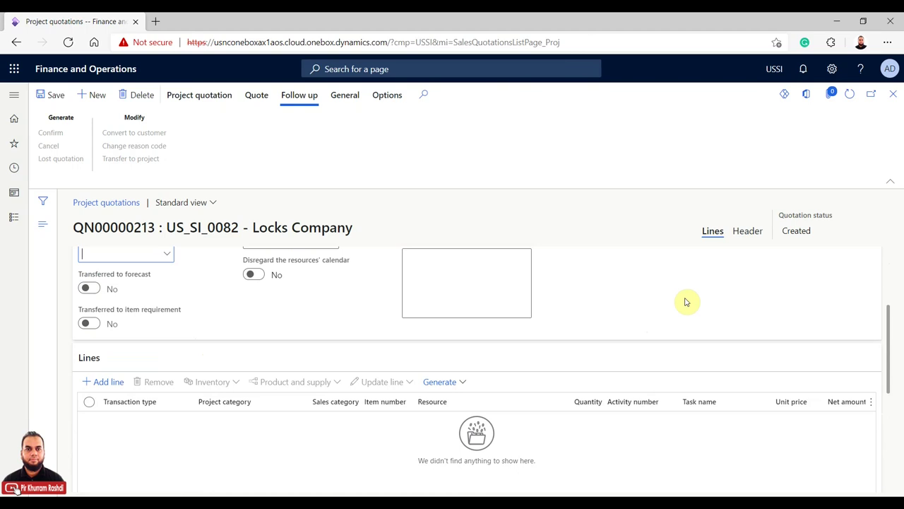
pyautogui.click(469, 383)
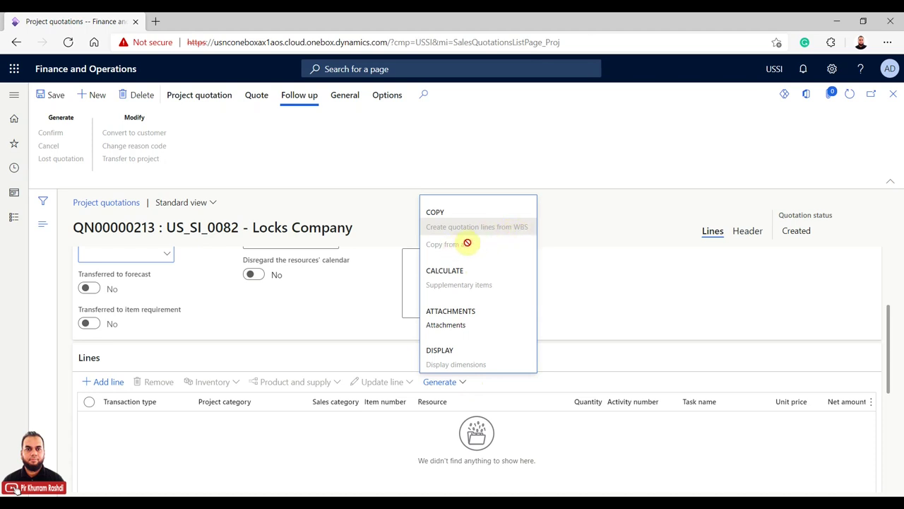
pyautogui.click(605, 293)
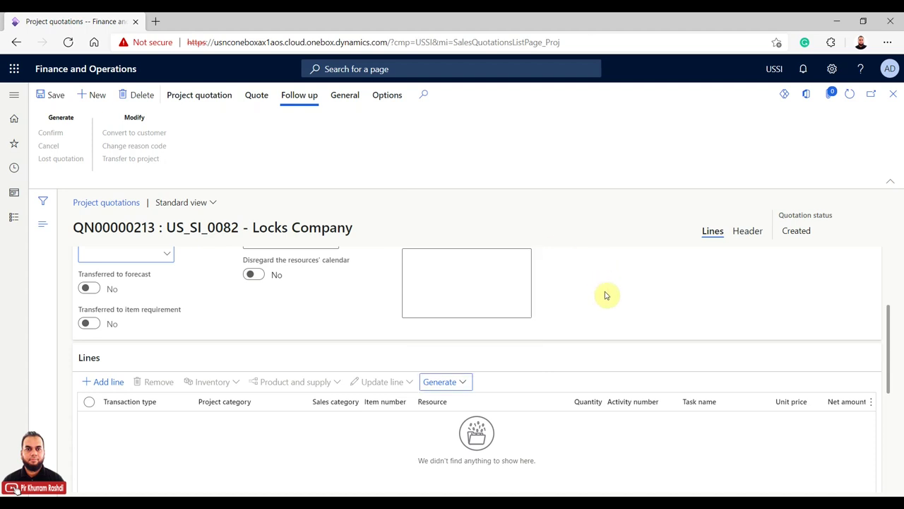
# Step: Open the work breakdown structure of the Locks Company quotation
pyautogui.scroll(3, 606, 295)
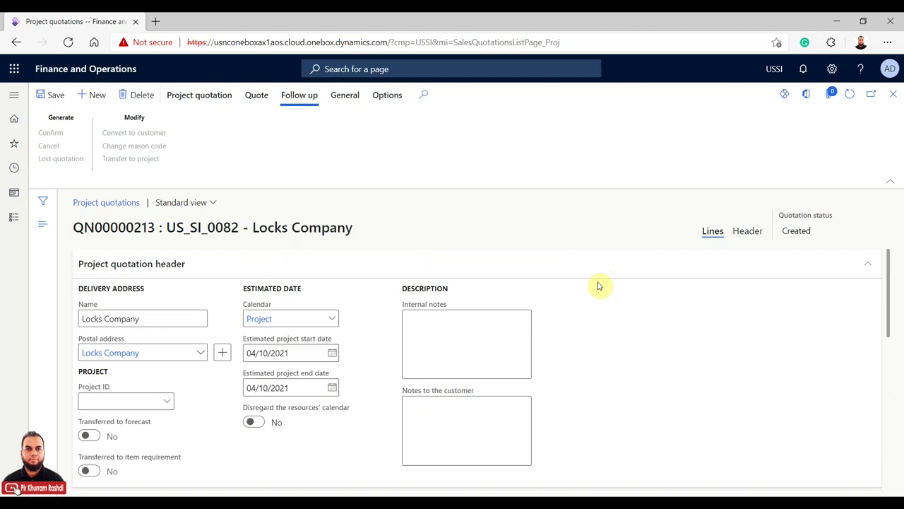
pyautogui.click(217, 101)
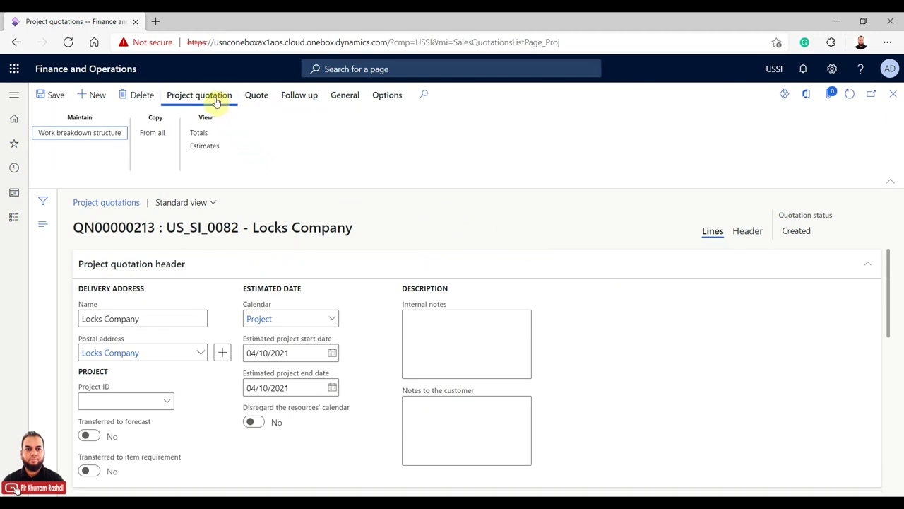
pyautogui.click(84, 136)
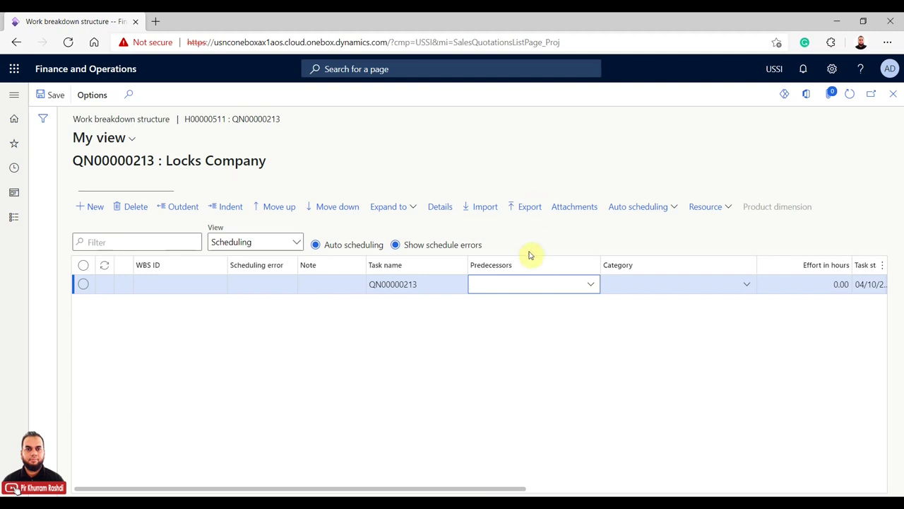
# Step: Import the Construct_Phases WBS template into the quotation, declining to apply the customer's rate card
pyautogui.click(492, 215)
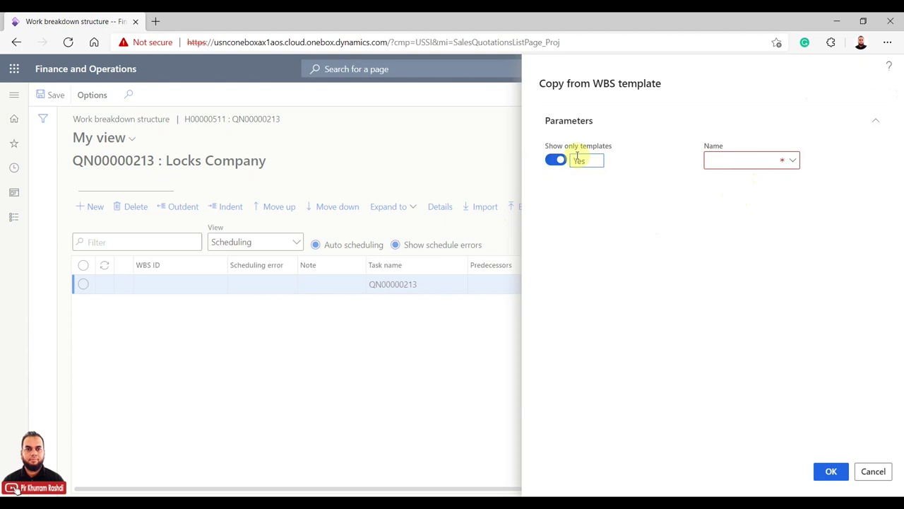
pyautogui.click(793, 160)
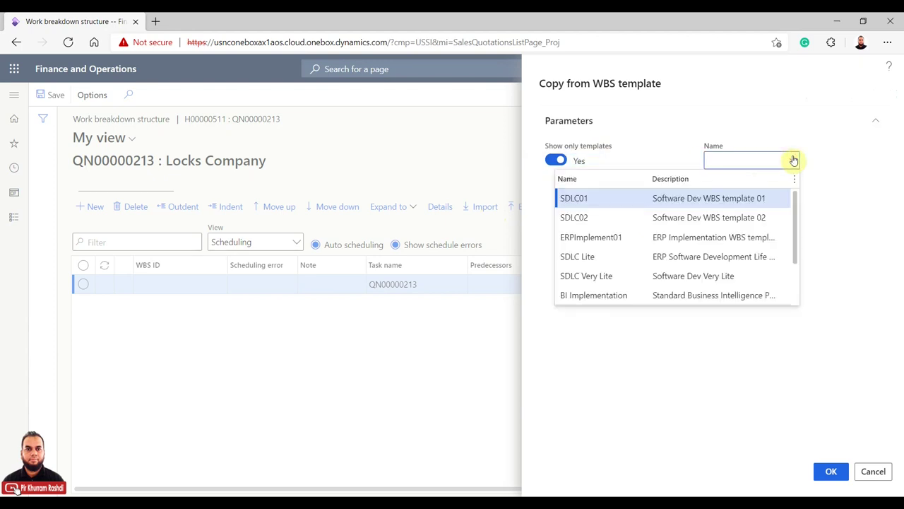
pyautogui.scroll(-1, 783, 232)
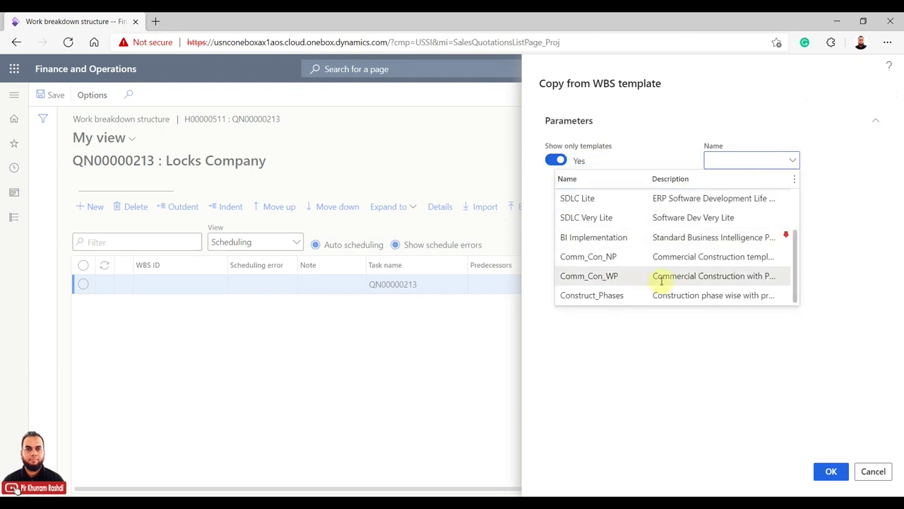
pyautogui.click(606, 296)
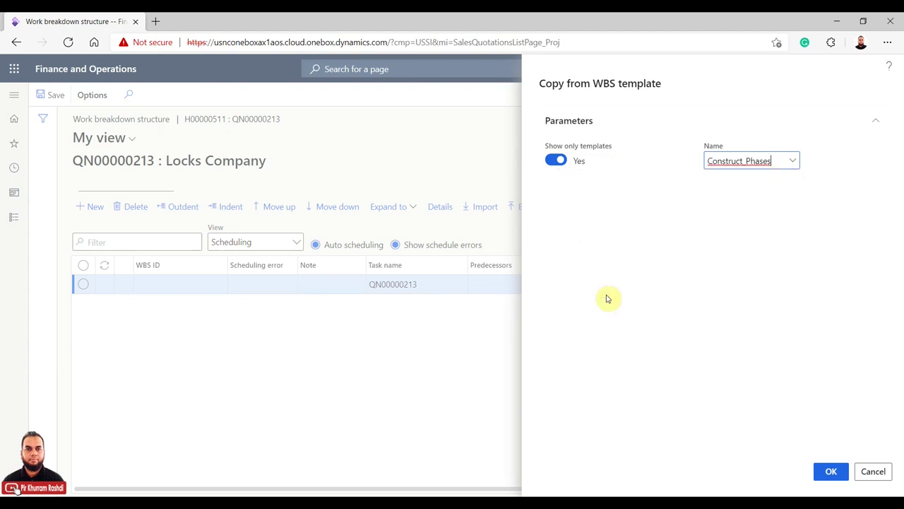
pyautogui.click(831, 471)
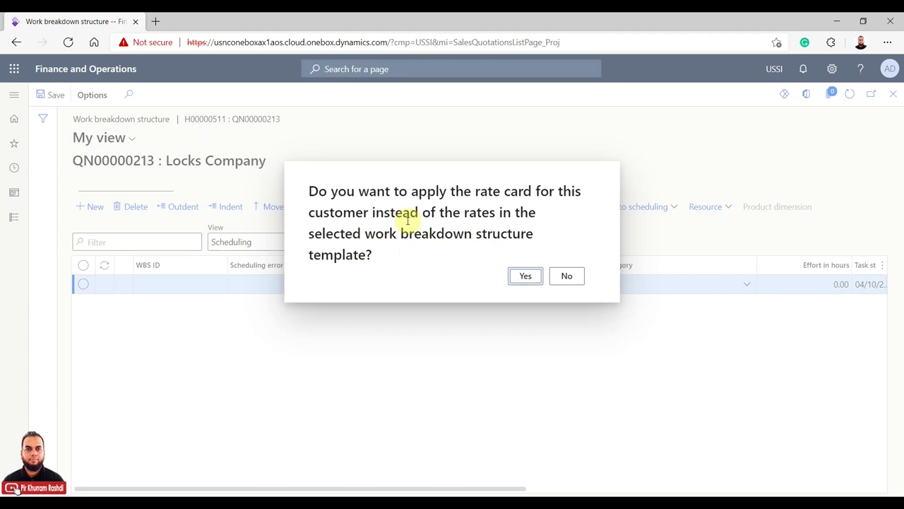
pyautogui.click(569, 277)
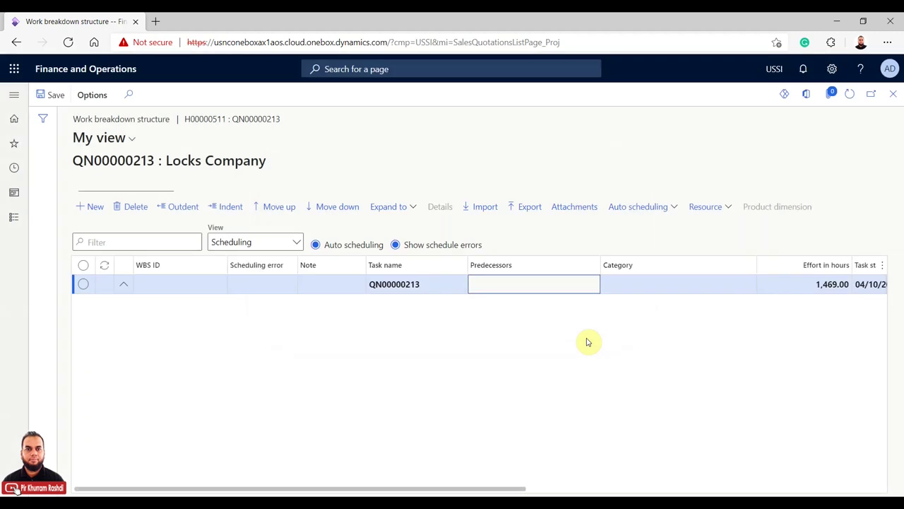
# Step: Expand the Planning and Construction documents tasks, and expand the whole work breakdown structure to level 4
pyautogui.click(122, 285)
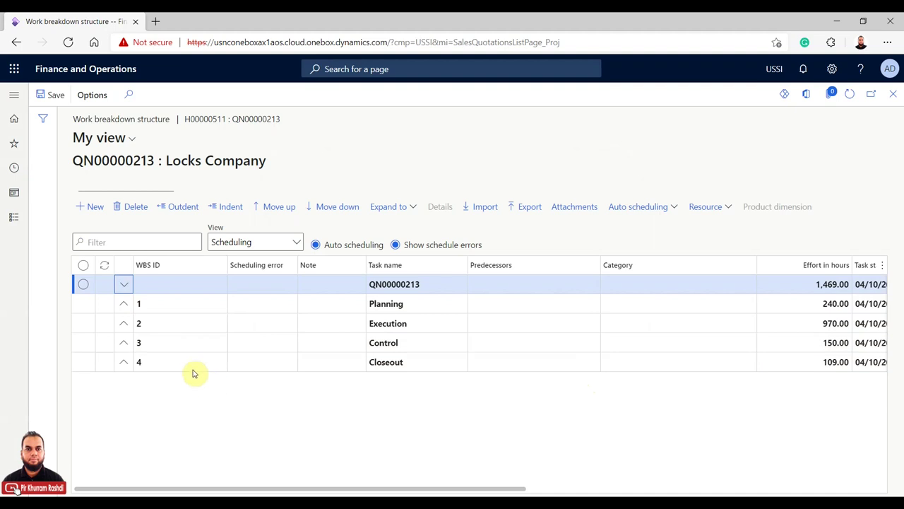
pyautogui.click(123, 304)
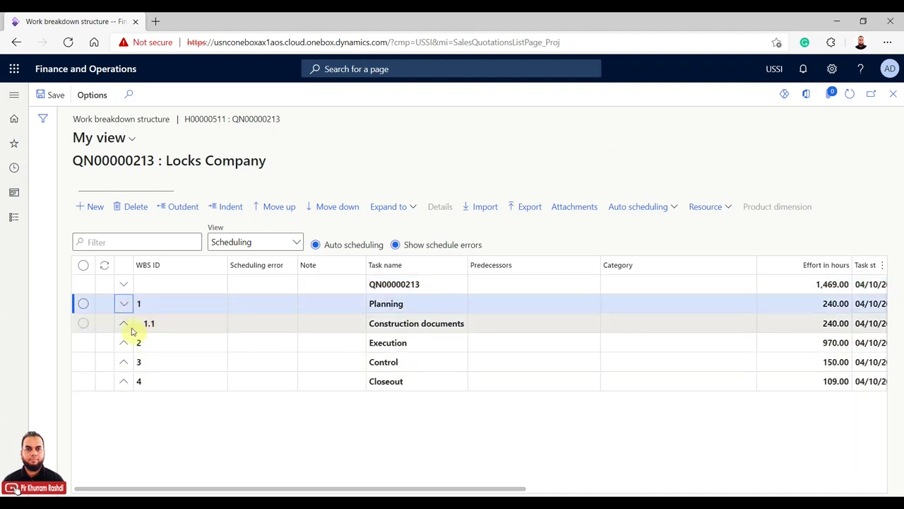
pyautogui.click(124, 325)
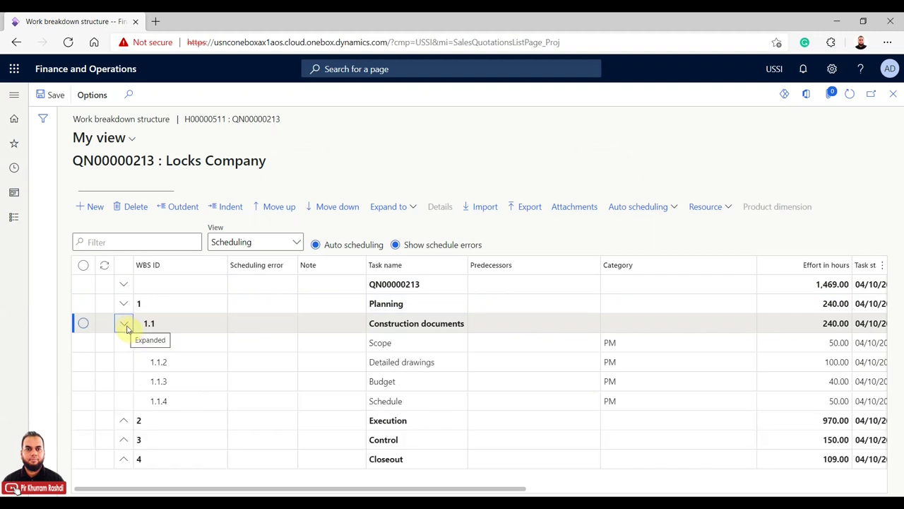
pyautogui.click(409, 211)
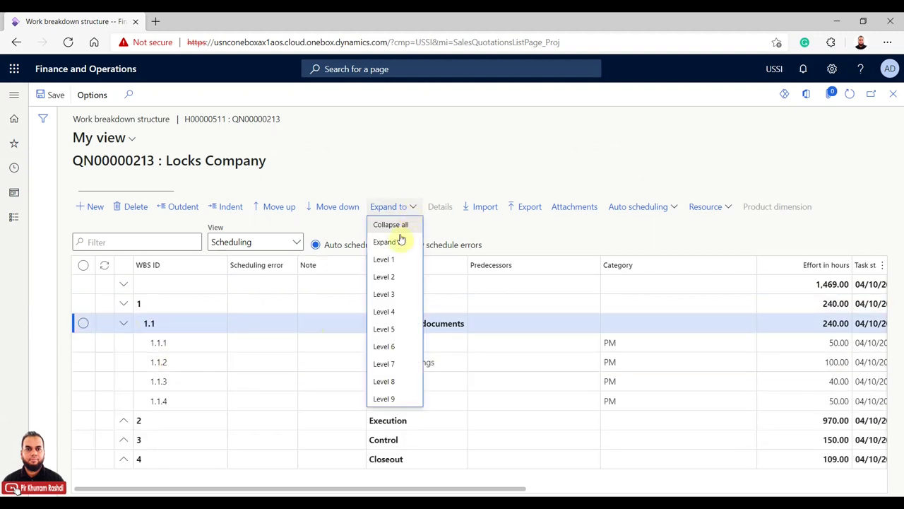
pyautogui.click(400, 313)
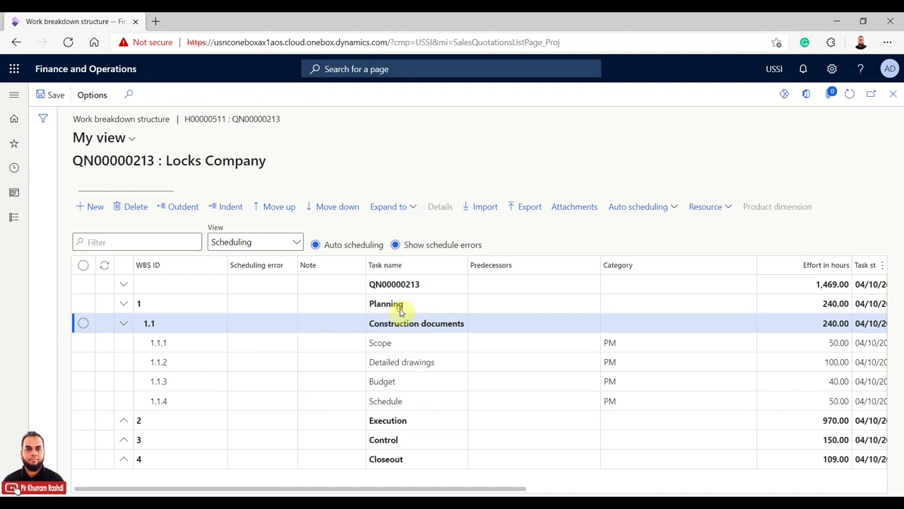
# Step: Examine the imported tasks and their effort in hours from Planning through Closeout
pyautogui.scroll(-1, 459, 365)
pyautogui.scroll(-5, 459, 365)
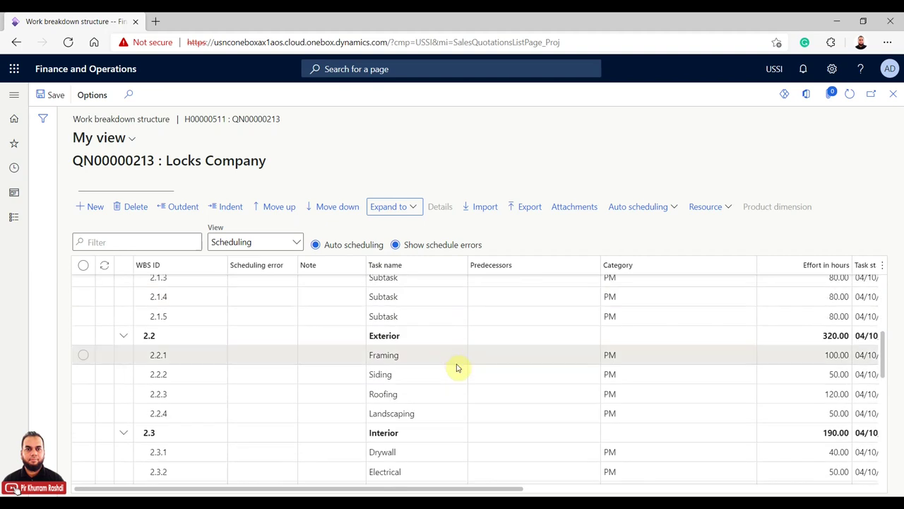
pyautogui.scroll(-4, 459, 361)
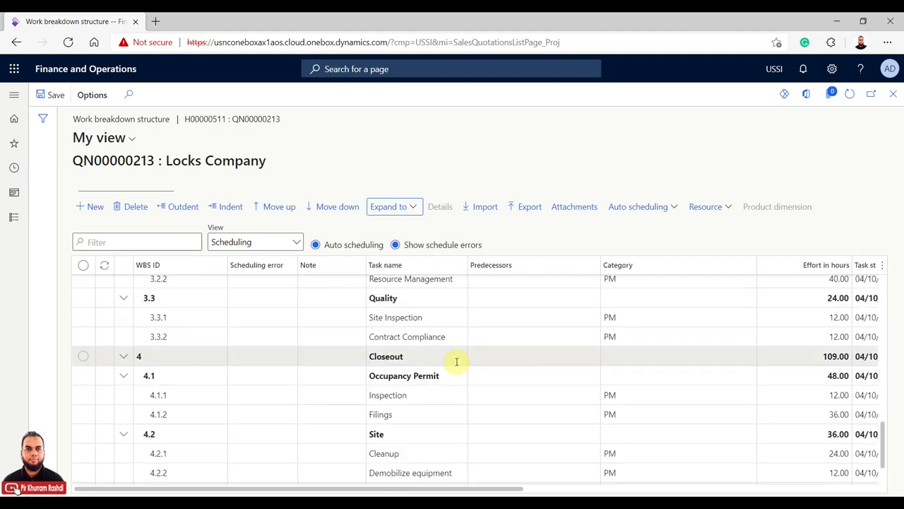
pyautogui.scroll(-1, 457, 361)
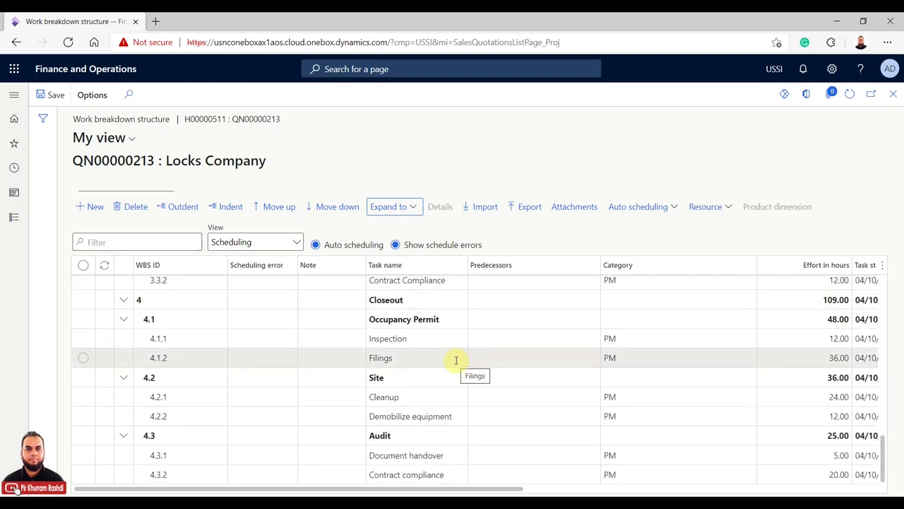
pyautogui.scroll(7, 457, 360)
pyautogui.scroll(3, 458, 359)
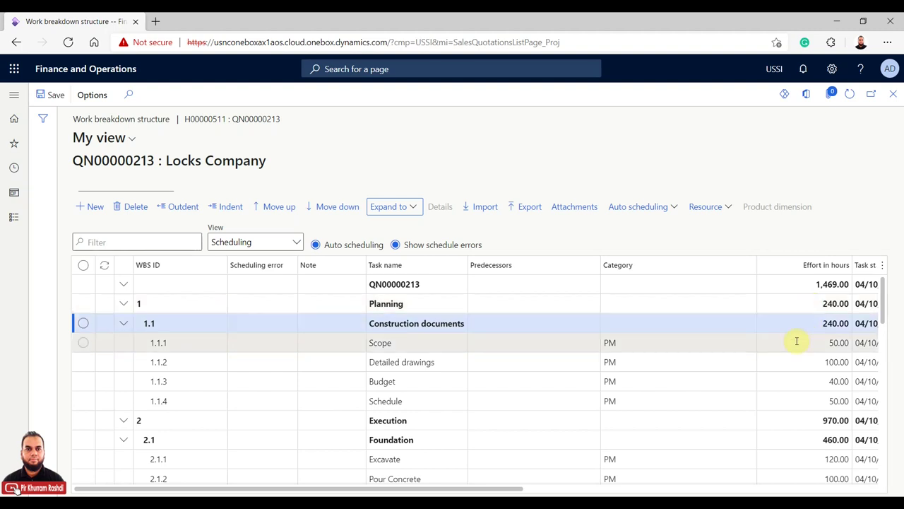
pyautogui.scroll(-3, 799, 344)
pyautogui.scroll(-3, 799, 345)
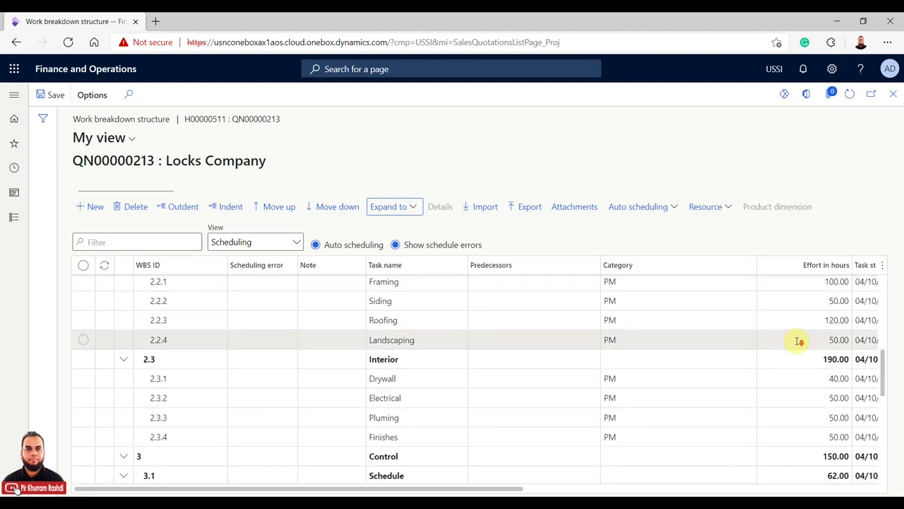
pyautogui.scroll(6, 797, 342)
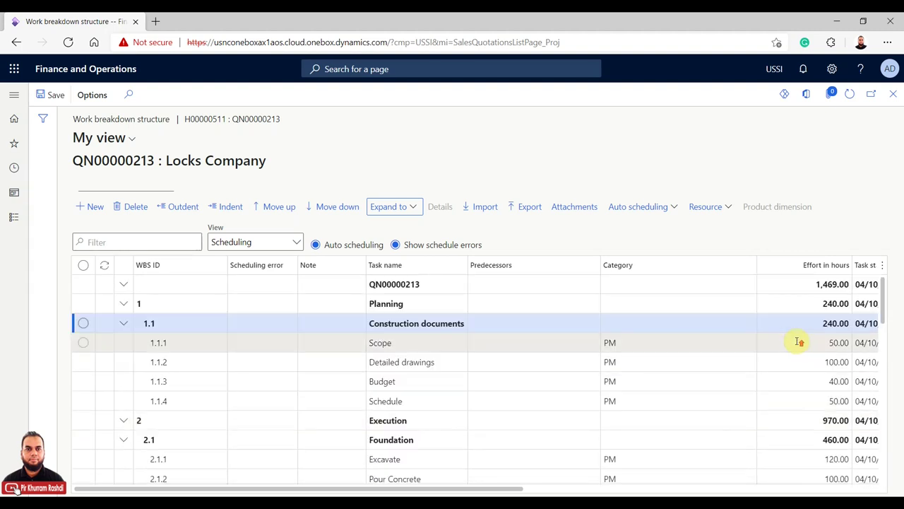
# Step: Examine the tasks' start and end dates, durations, and number of resources in the scheduling view
pyautogui.moveTo(488, 488); pyautogui.dragTo(595, 492)
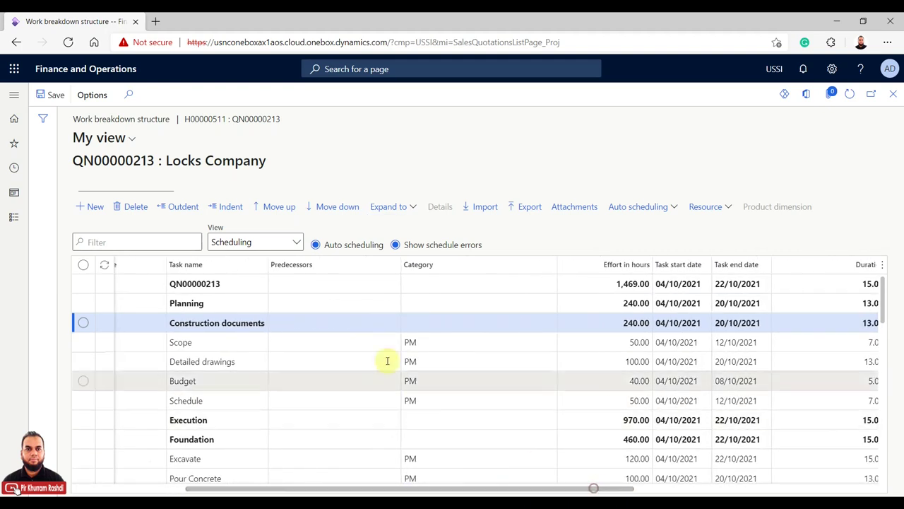
pyautogui.scroll(-6, 337, 330)
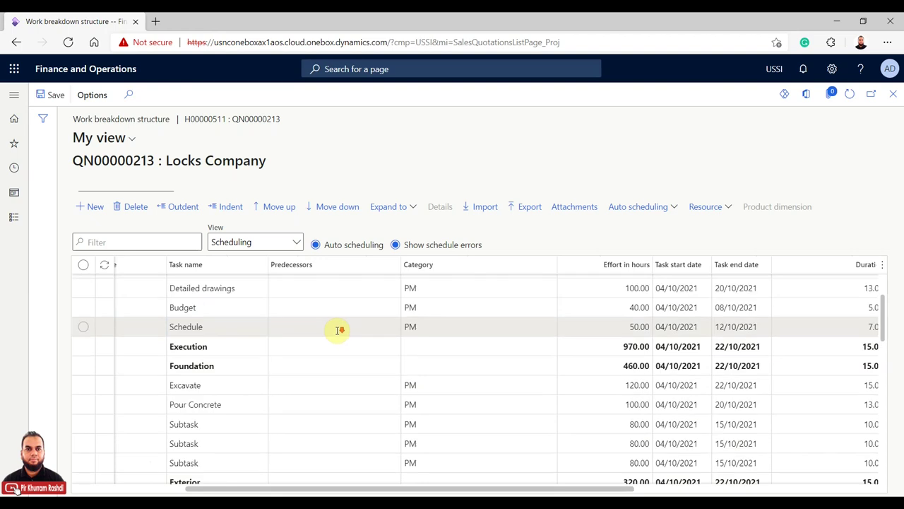
pyautogui.scroll(-2, 337, 330)
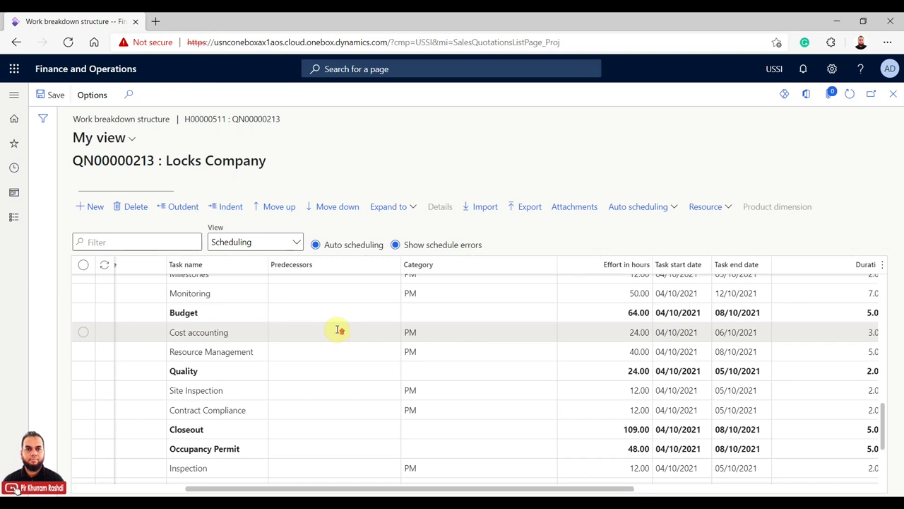
pyautogui.scroll(2, 339, 329)
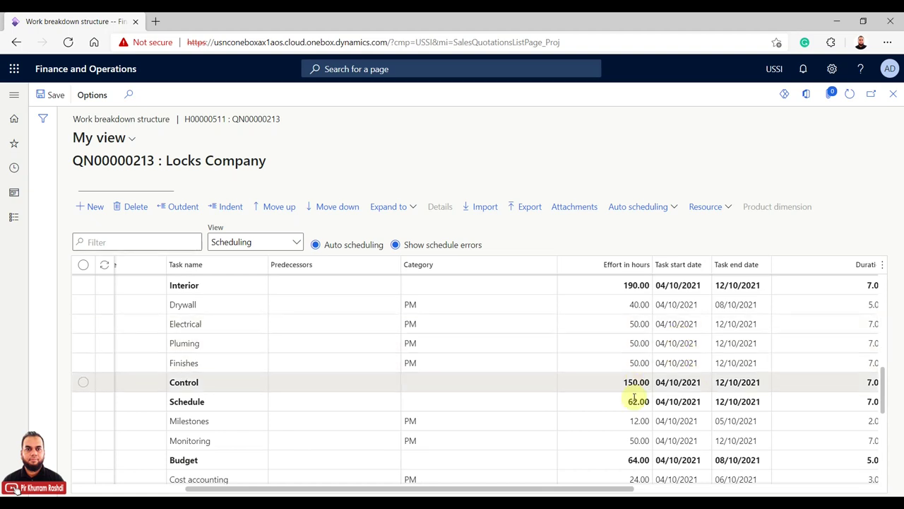
pyautogui.moveTo(608, 486); pyautogui.dragTo(766, 487)
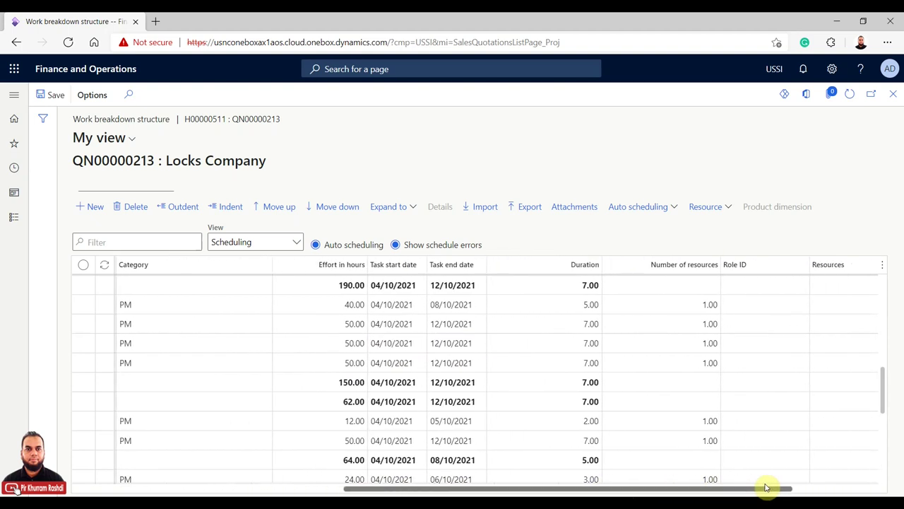
pyautogui.click(558, 324)
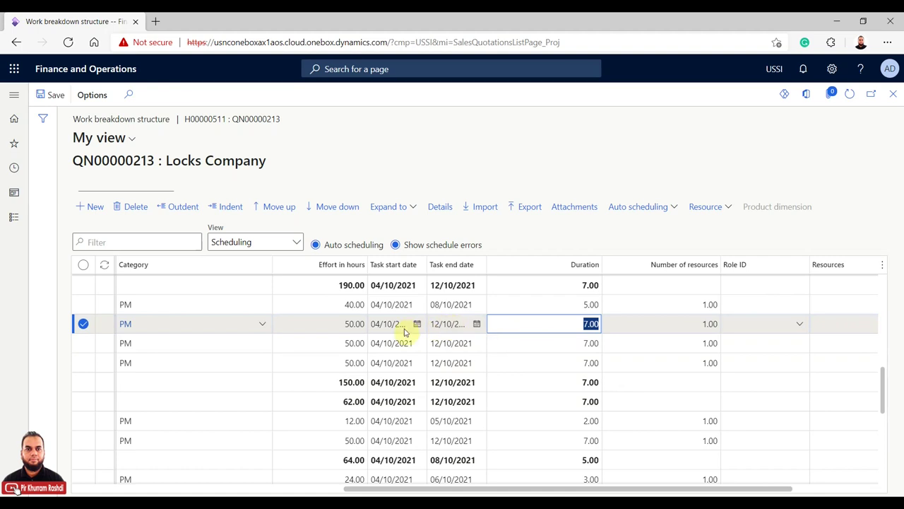
pyautogui.click(445, 342)
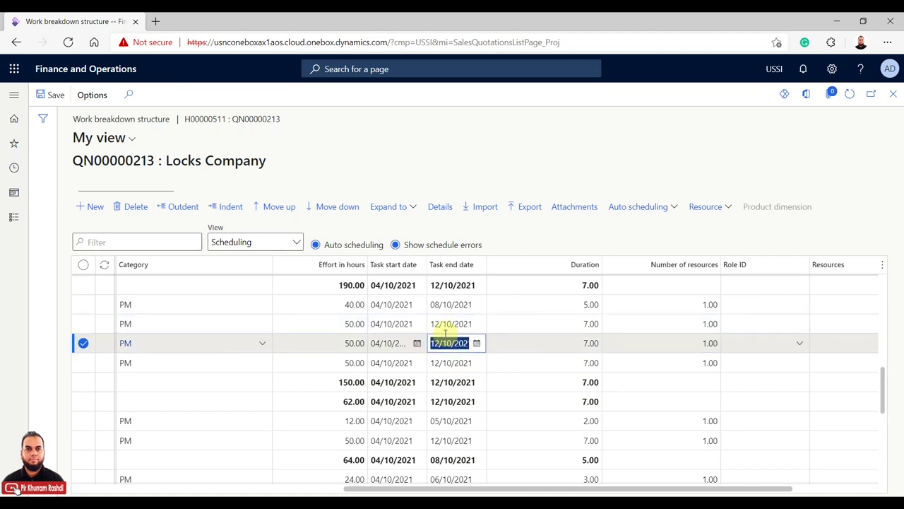
pyautogui.click(449, 323)
pyautogui.click(547, 323)
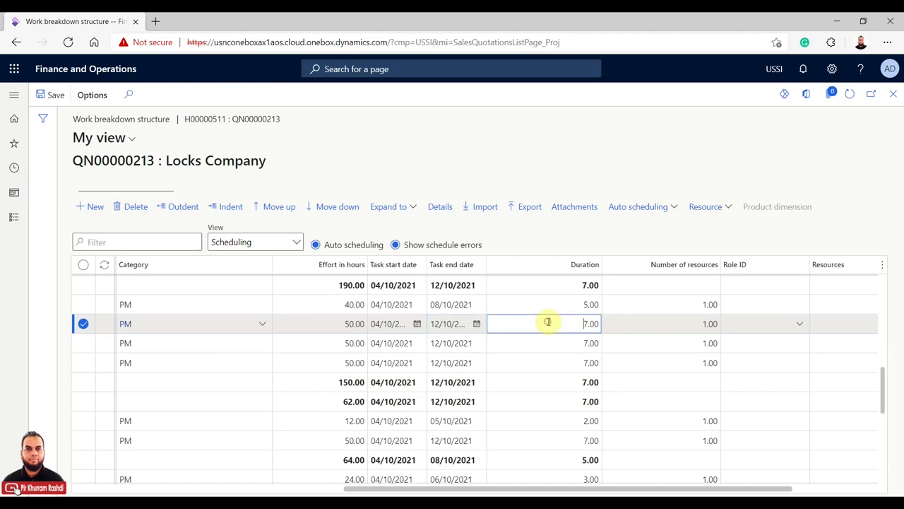
pyautogui.click(669, 318)
pyautogui.moveTo(722, 487); pyautogui.dragTo(375, 481)
# Step: Switch the work breakdown structure to the Cost estimates view and expand it to level 4
pyautogui.click(297, 242)
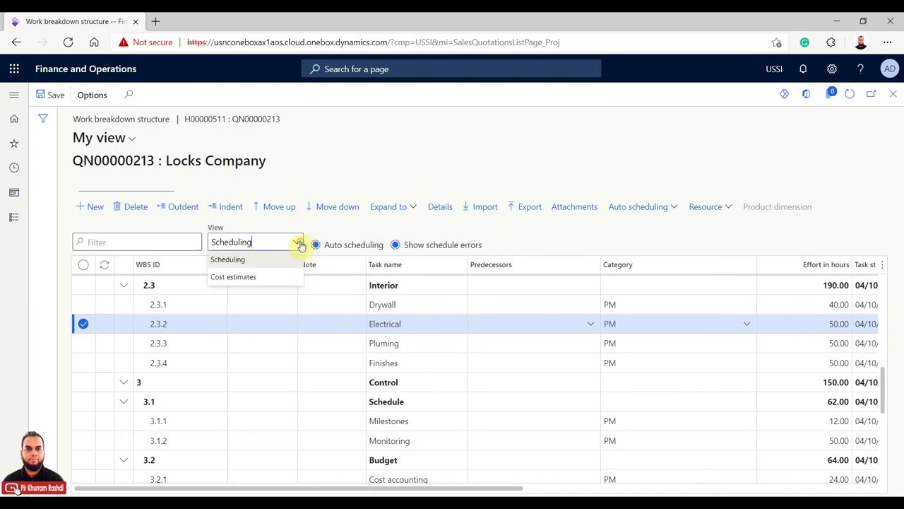
pyautogui.click(276, 275)
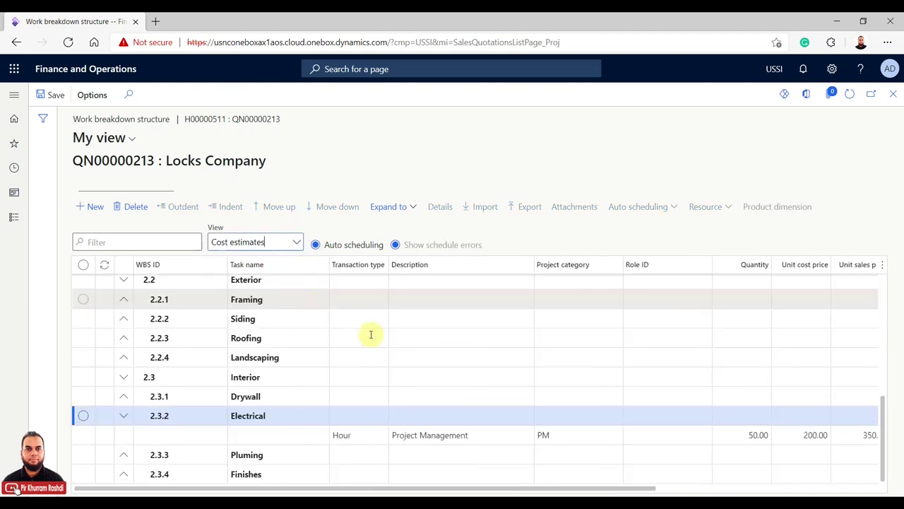
pyautogui.moveTo(516, 492); pyautogui.dragTo(666, 492)
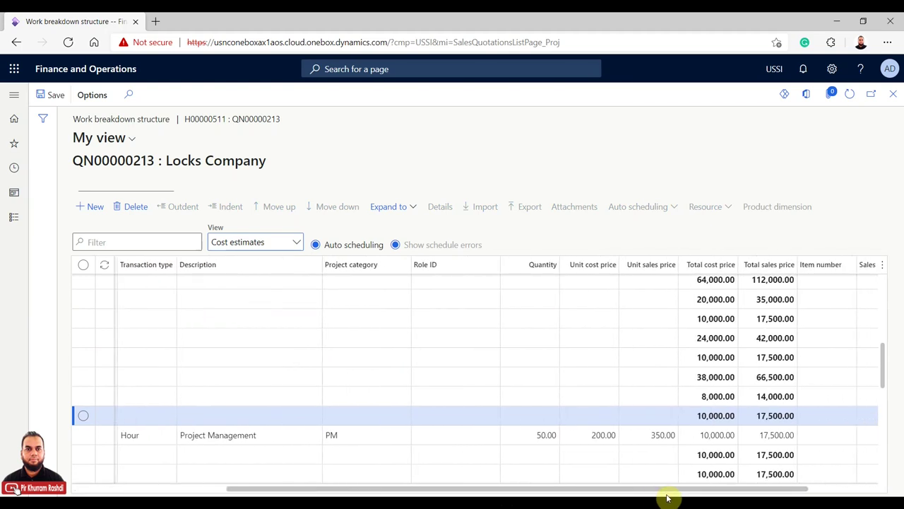
pyautogui.click(400, 207)
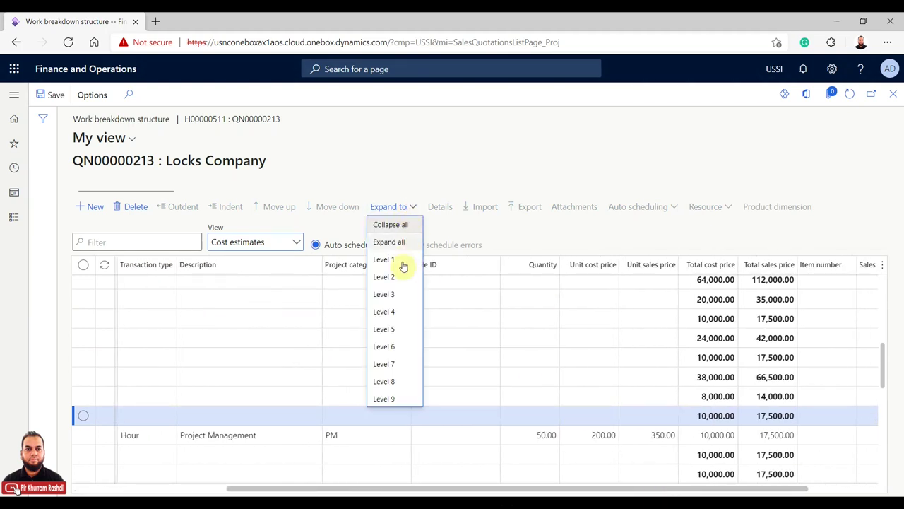
pyautogui.click(400, 309)
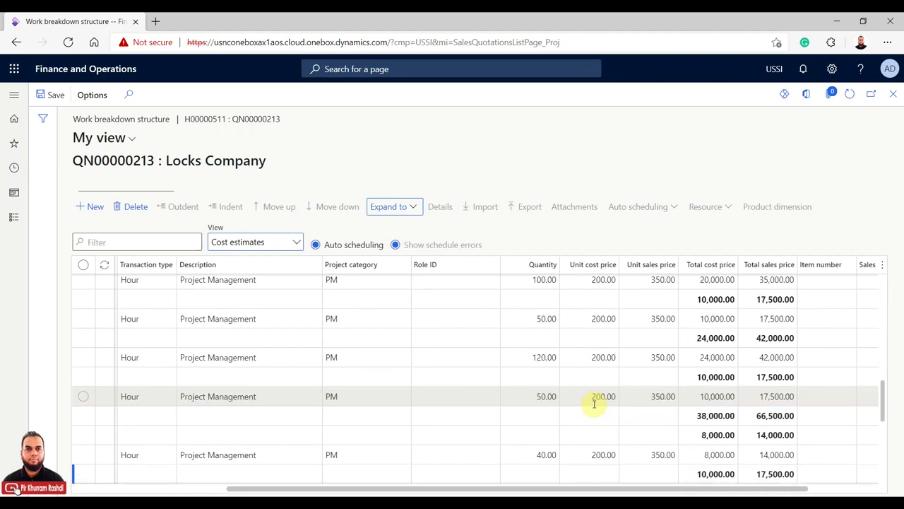
# Step: Review the quantities, unit prices, and total cost and sales prices of the estimated tasks
pyautogui.scroll(3, 597, 408)
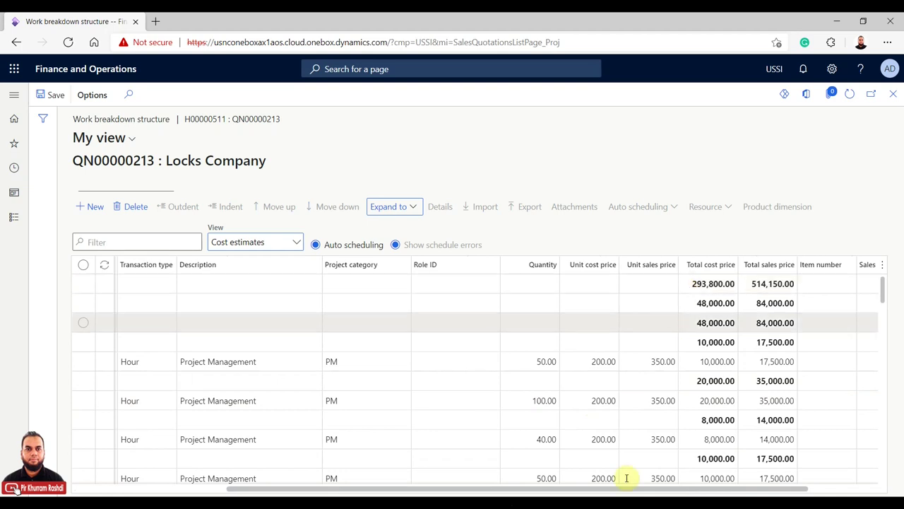
pyautogui.moveTo(614, 489); pyautogui.dragTo(438, 486)
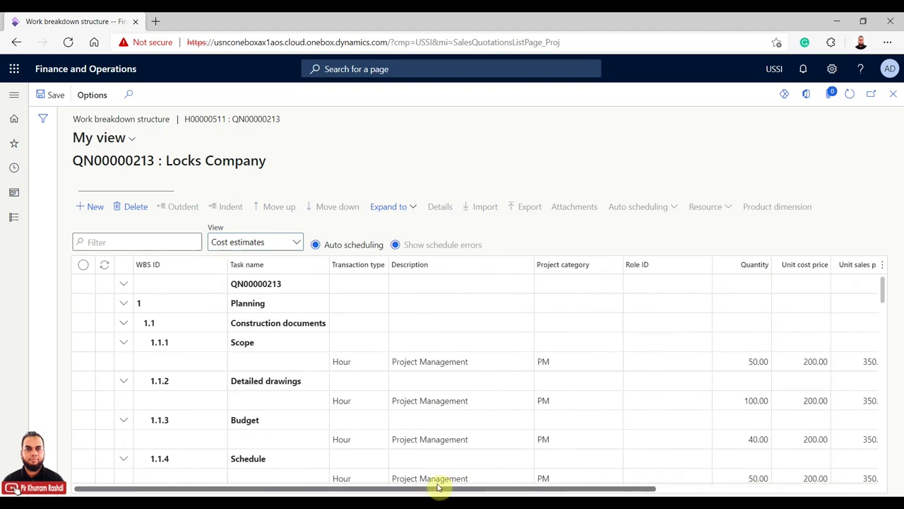
pyautogui.scroll(-10, 462, 431)
pyautogui.scroll(3, 462, 432)
pyautogui.scroll(5, 462, 432)
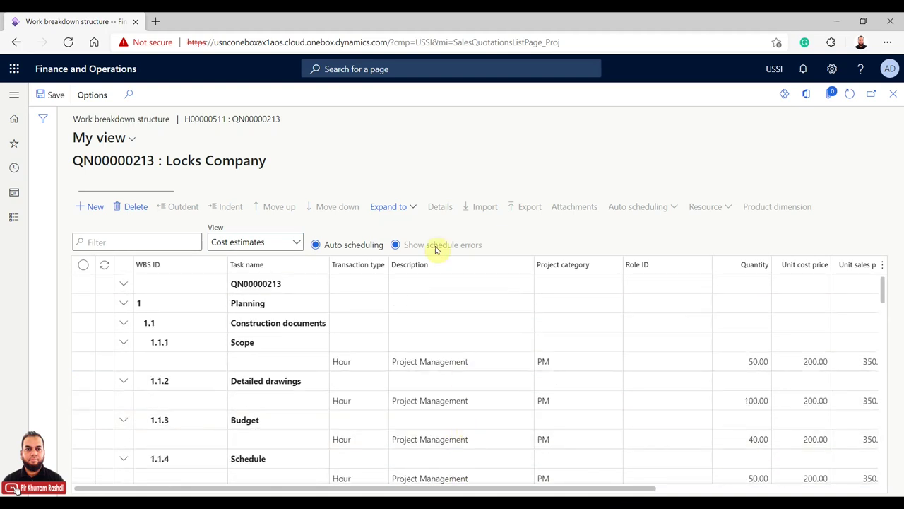
# Step: Close the work breakdown structure and show the lines of the Locks Company quotation
pyautogui.click(893, 94)
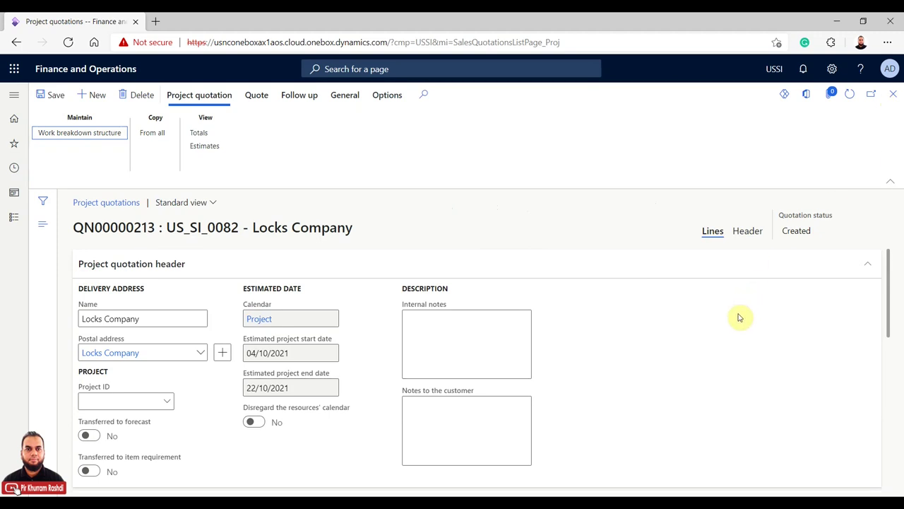
pyautogui.scroll(-3, 743, 306)
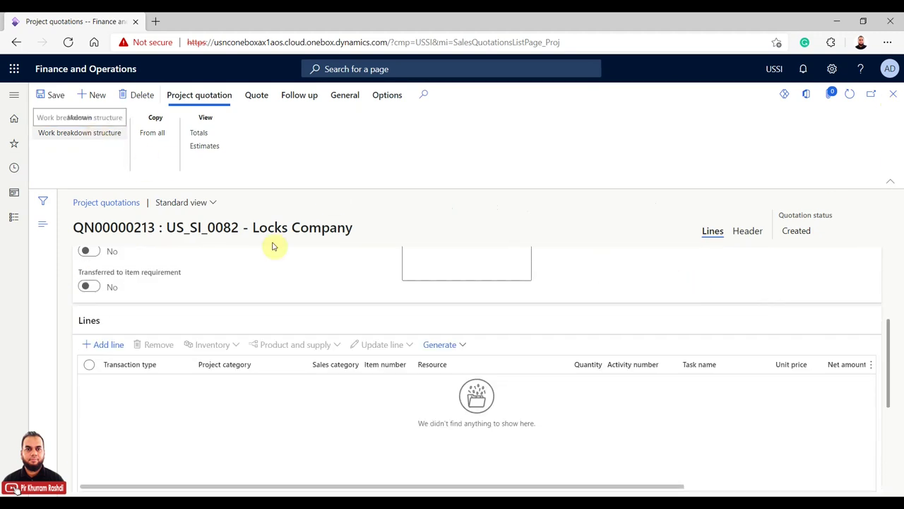
# Step: Generate the Locks Company quotation lines from the work breakdown structure and bring the lines grid into view
pyautogui.click(461, 345)
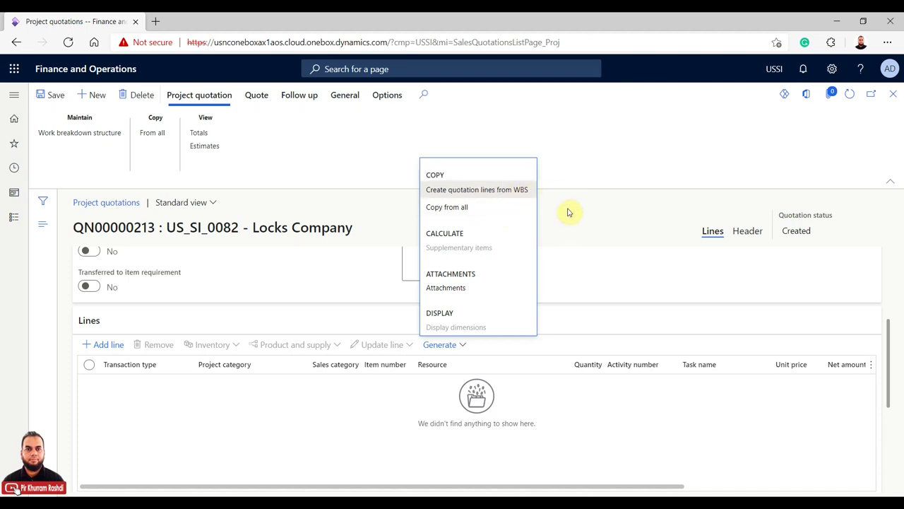
pyautogui.click(513, 192)
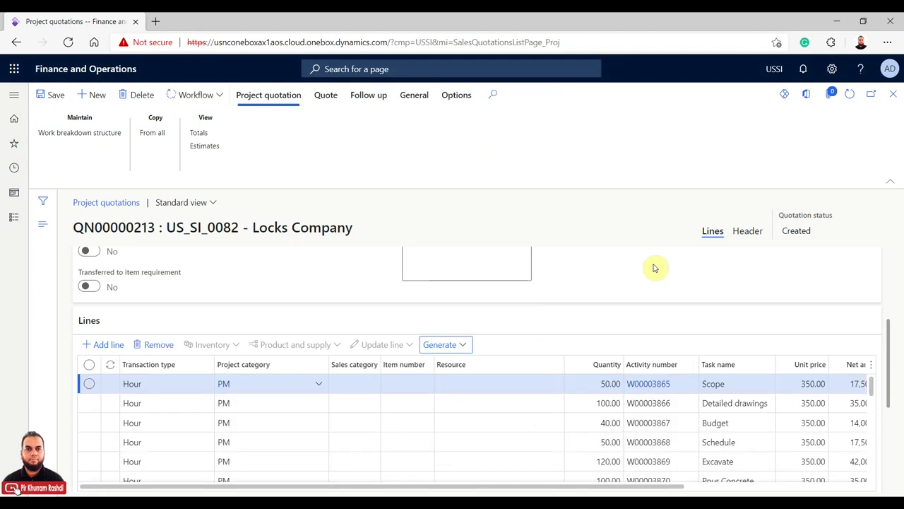
pyautogui.click(889, 328)
pyautogui.moveTo(889, 329); pyautogui.dragTo(891, 361)
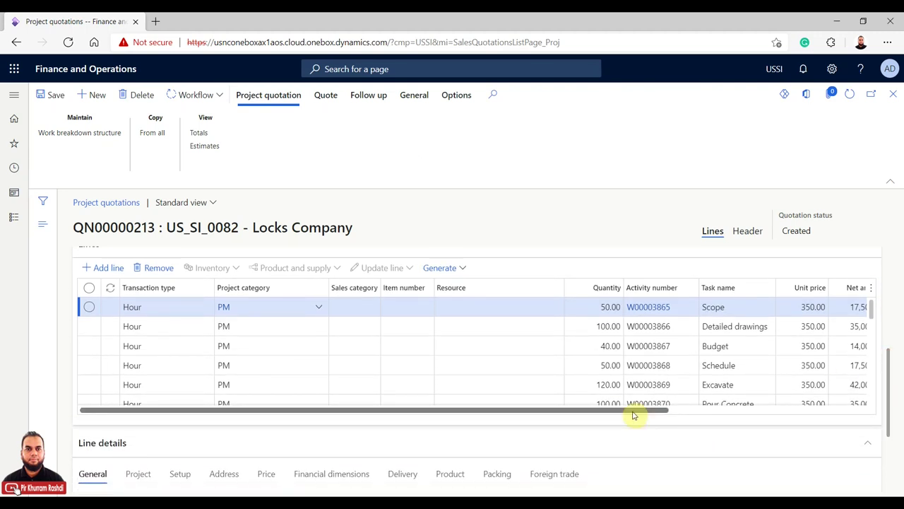
# Step: Review the generated lines' transaction types, project categories, quantities, task names, unit prices, net amounts, and line properties
pyautogui.moveTo(633, 415); pyautogui.dragTo(602, 410)
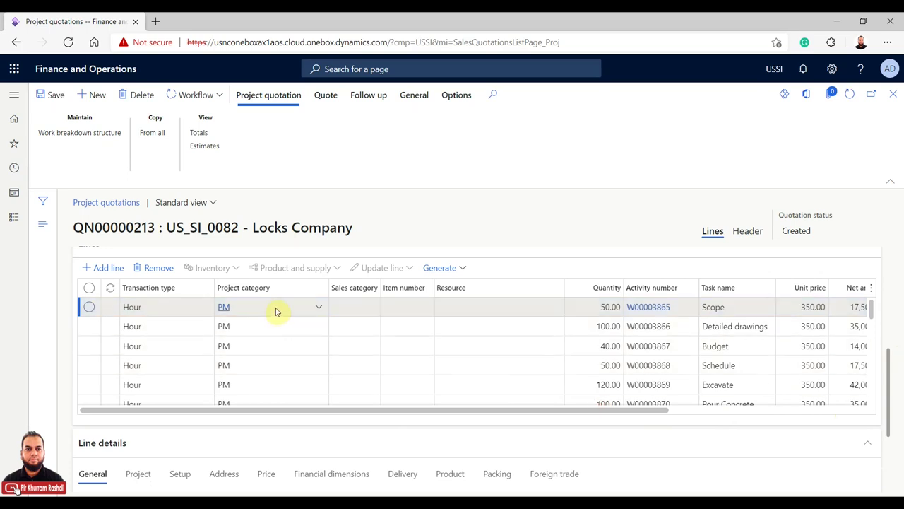
pyautogui.scroll(-6, 295, 347)
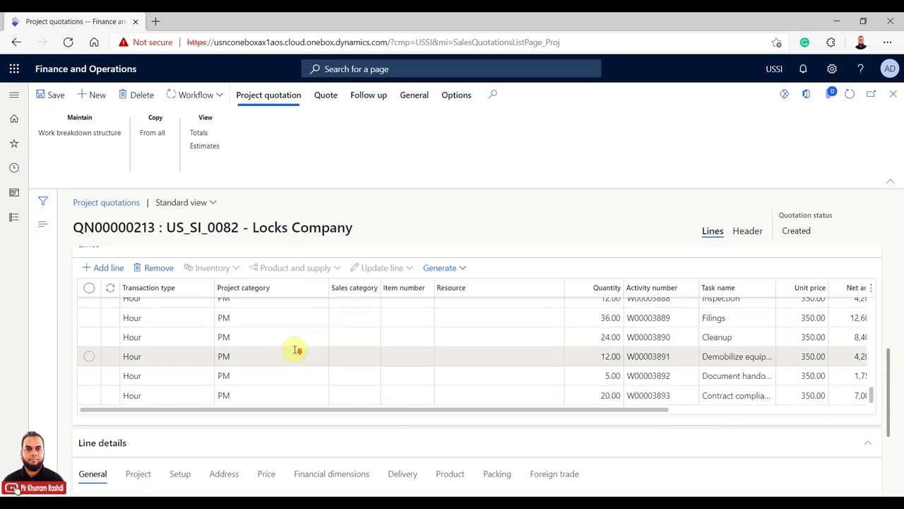
pyautogui.scroll(6, 295, 349)
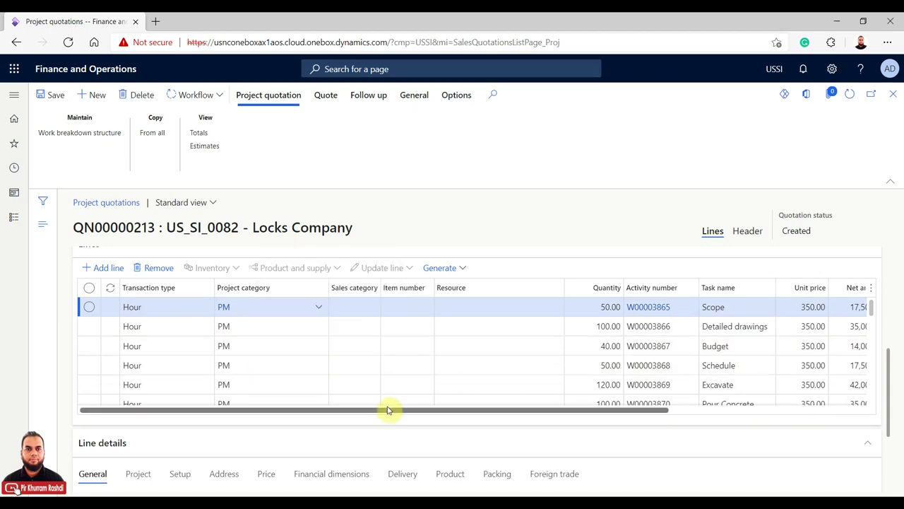
pyautogui.moveTo(384, 412); pyautogui.dragTo(553, 413)
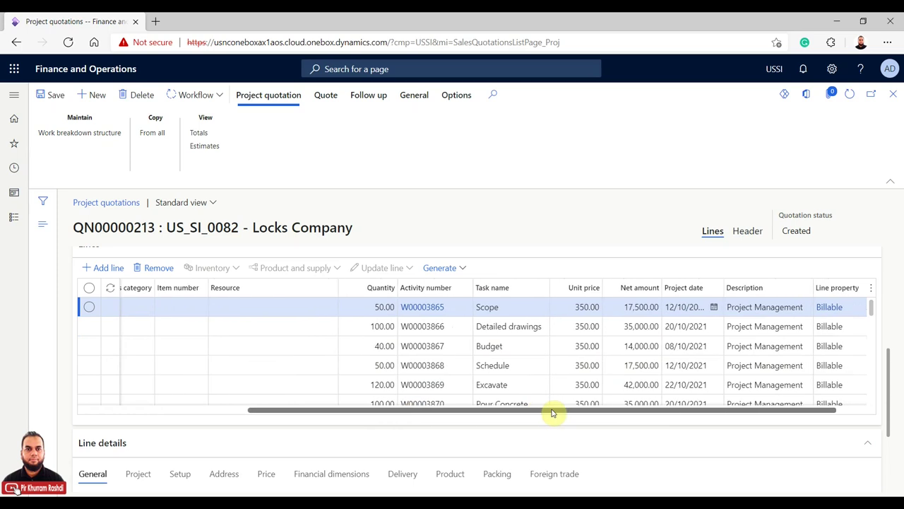
pyautogui.moveTo(553, 413); pyautogui.dragTo(319, 408)
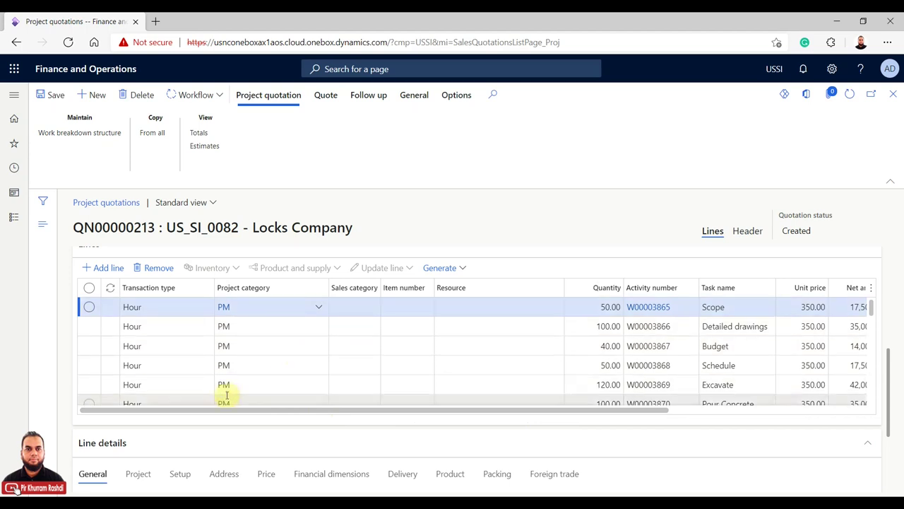
pyautogui.moveTo(230, 410); pyautogui.dragTo(597, 427)
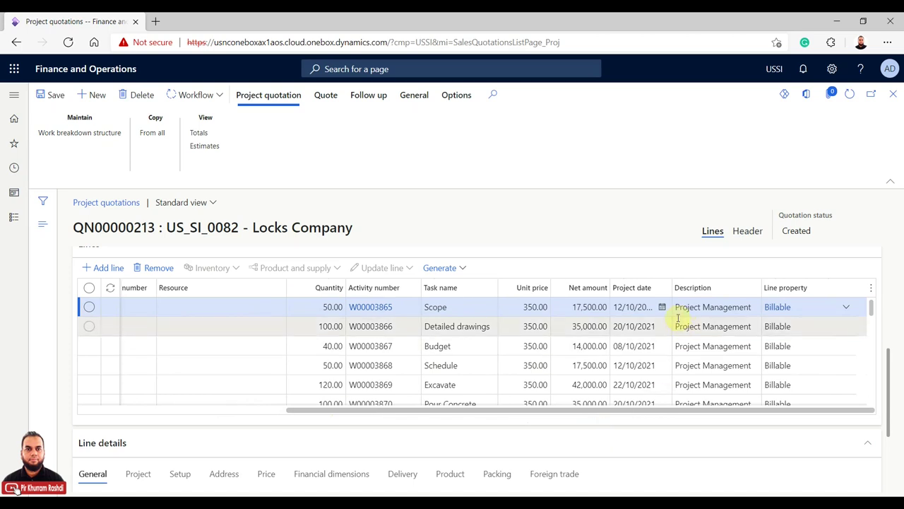
# Step: Widen the Project date column and review the project dates and quantities across the quotation lines
pyautogui.moveTo(671, 288); pyautogui.dragTo(746, 283)
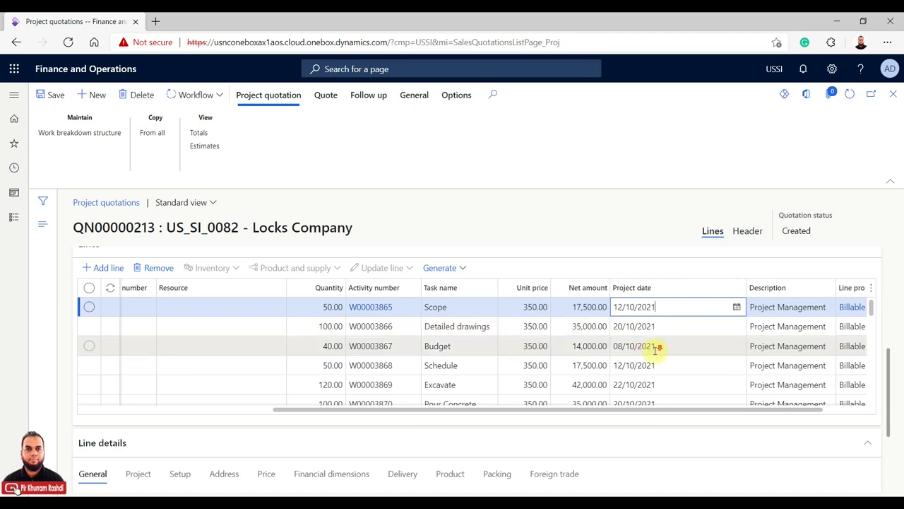
pyautogui.scroll(-5, 655, 347)
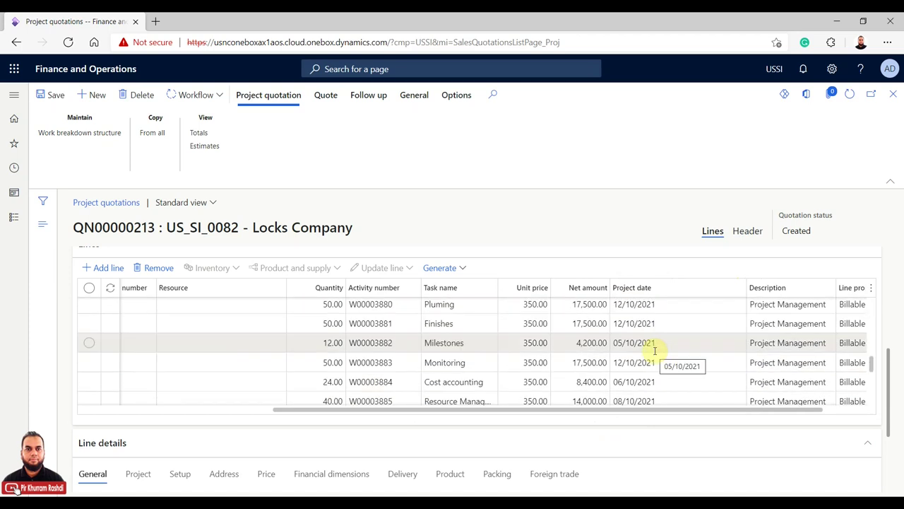
pyautogui.scroll(-3, 655, 350)
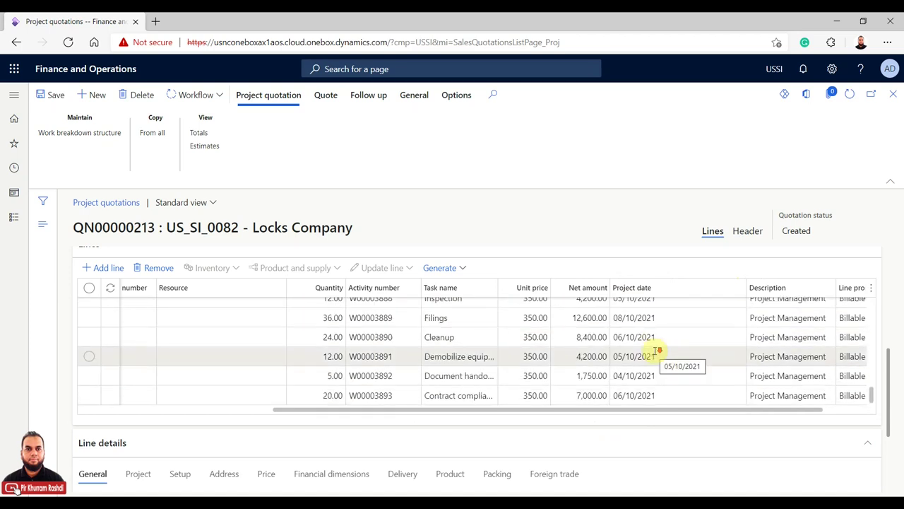
pyautogui.scroll(6, 655, 351)
pyautogui.scroll(2, 403, 353)
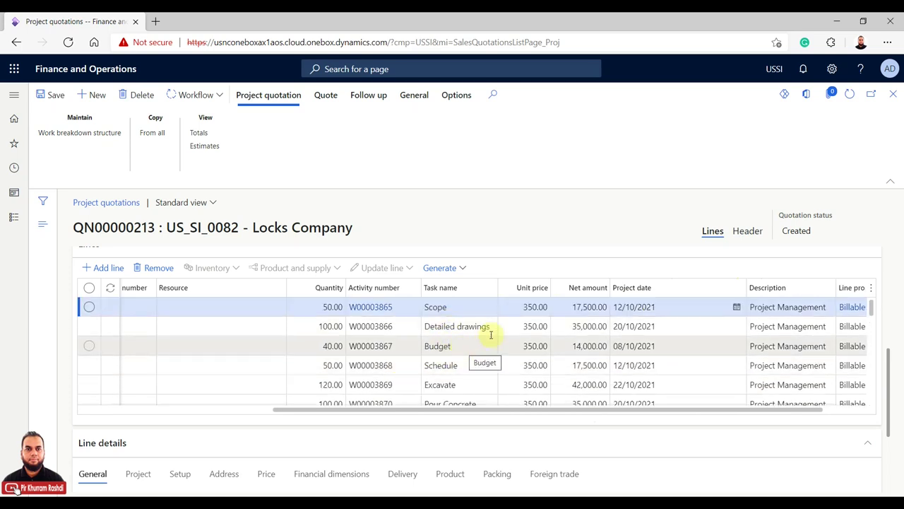
pyautogui.click(318, 308)
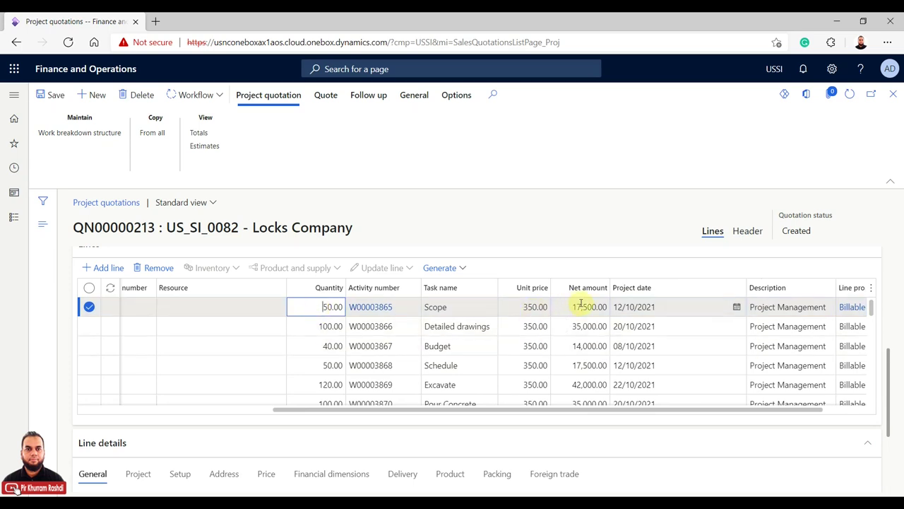
# Step: Check the quotation totals for cost value, quantity, margin, invoice amount, and currency, and close them
pyautogui.click(200, 137)
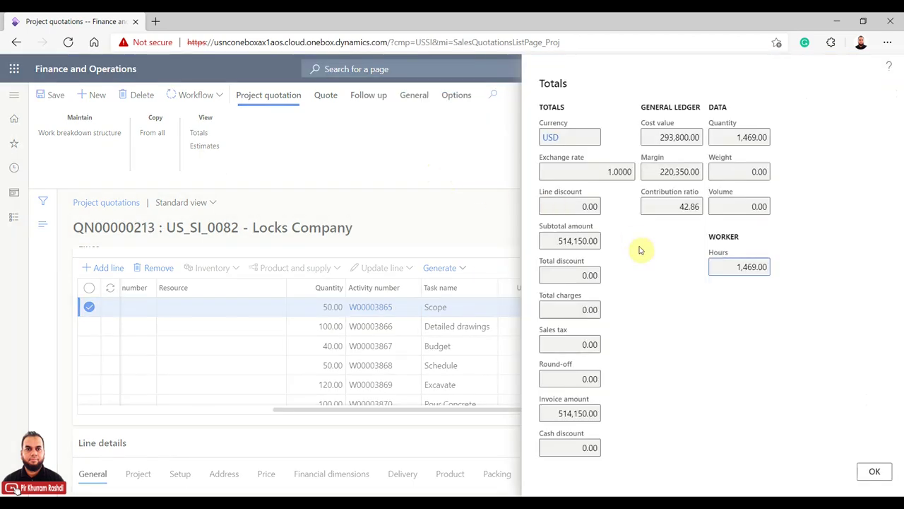
pyautogui.click(651, 137)
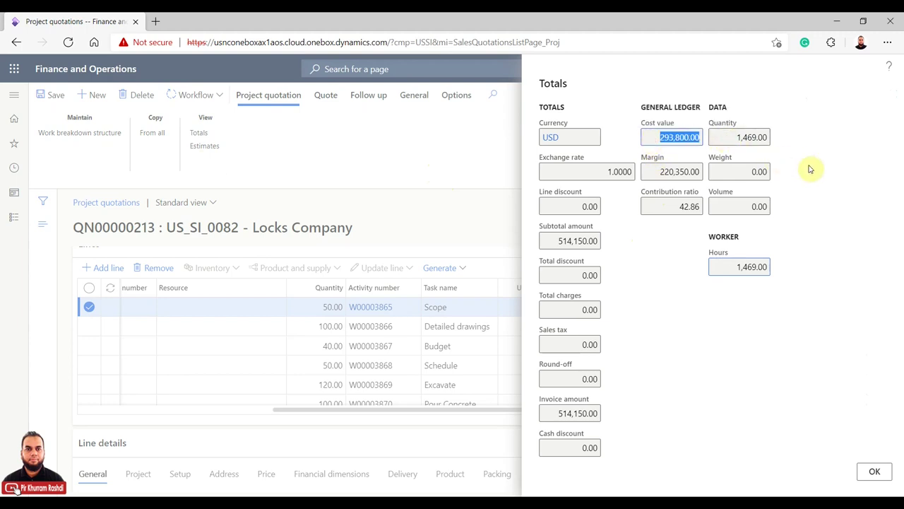
pyautogui.click(732, 137)
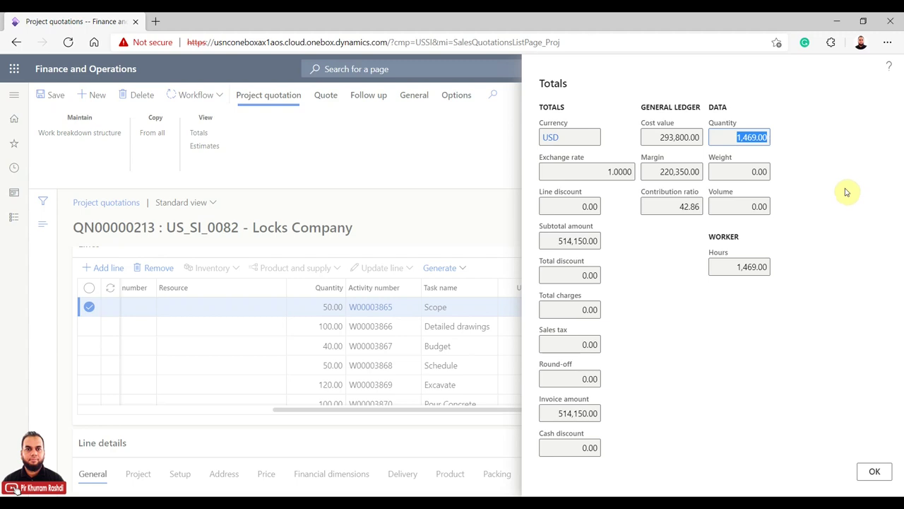
pyautogui.click(657, 171)
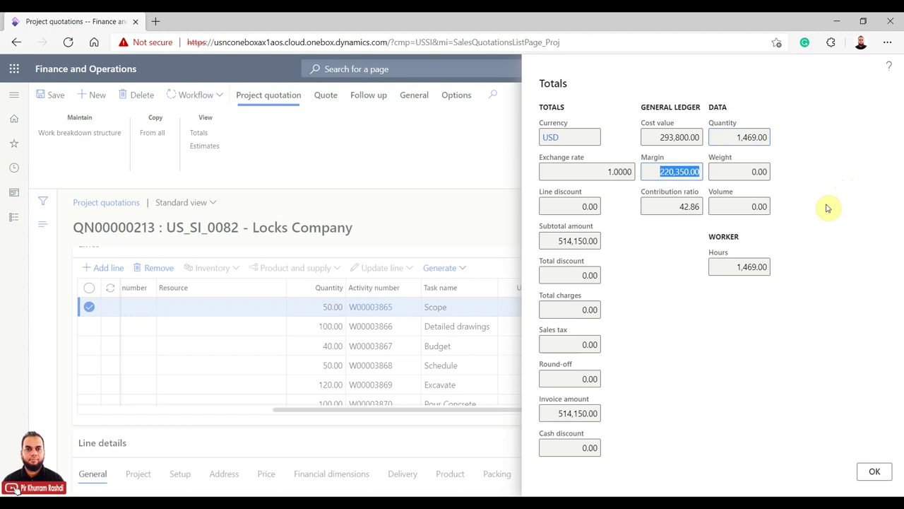
pyautogui.click(565, 413)
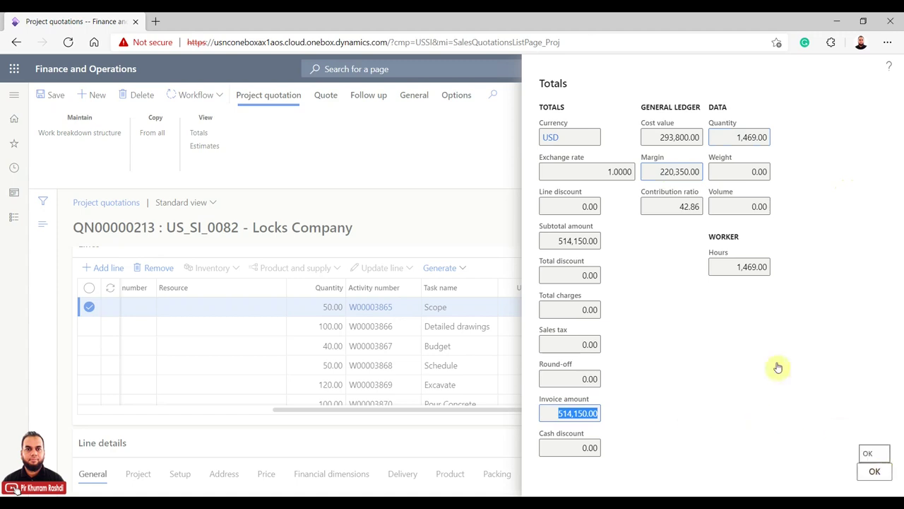
pyautogui.click(572, 137)
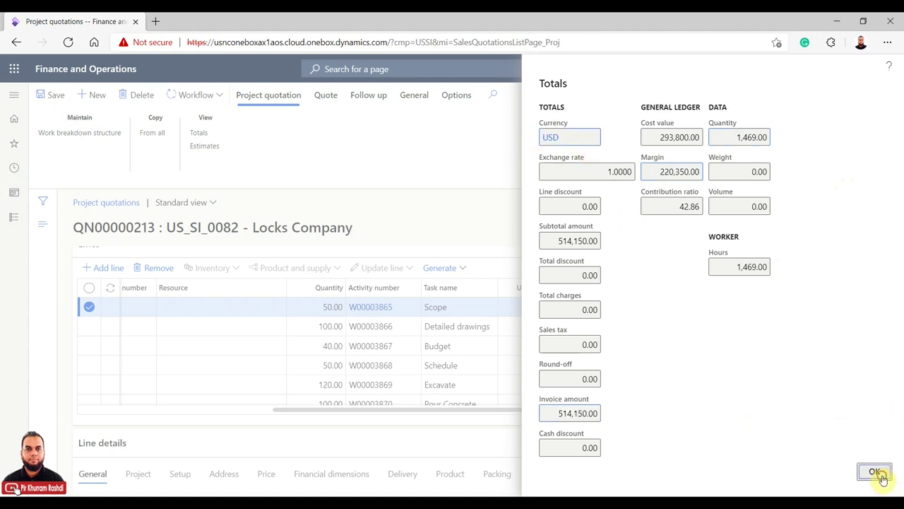
pyautogui.click(880, 471)
# Step: Look through the header details and sections of the quotation and return to its lines view
pyautogui.moveTo(682, 411); pyautogui.dragTo(424, 408)
pyautogui.moveTo(889, 361); pyautogui.dragTo(894, 253)
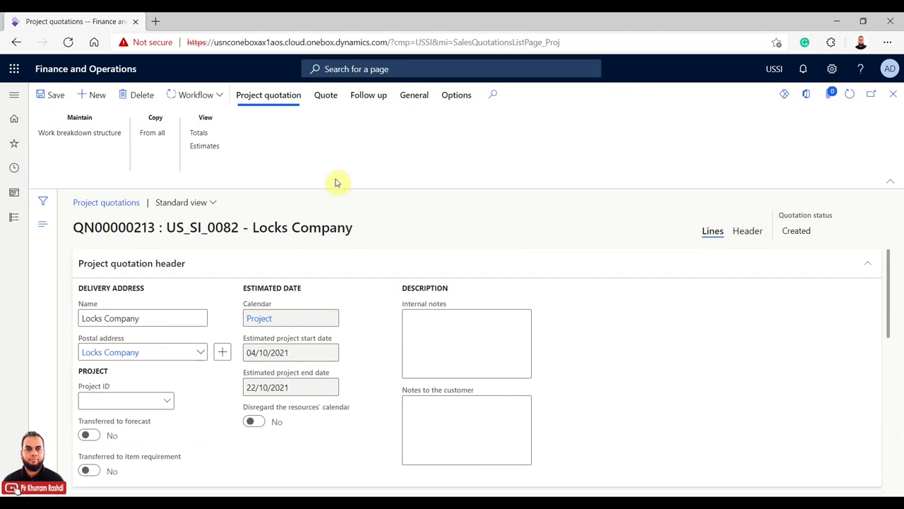
pyautogui.click(738, 231)
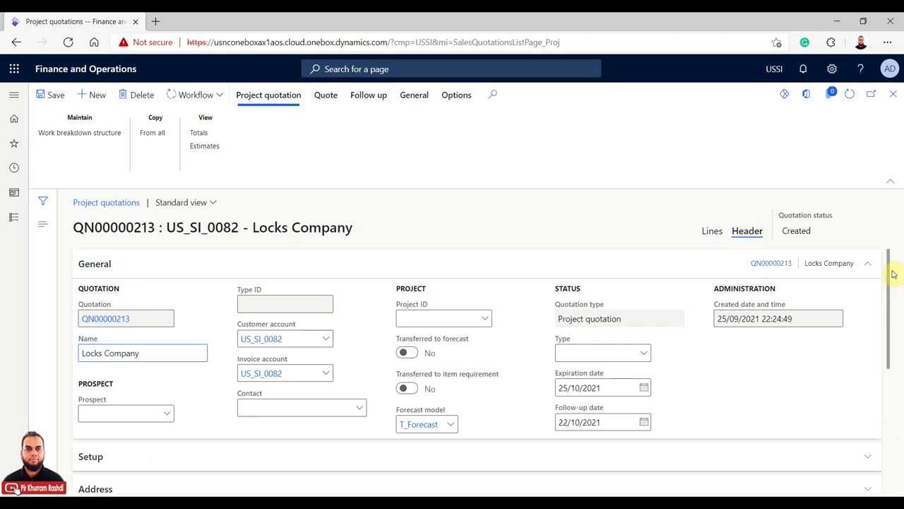
pyautogui.scroll(-10, 824, 343)
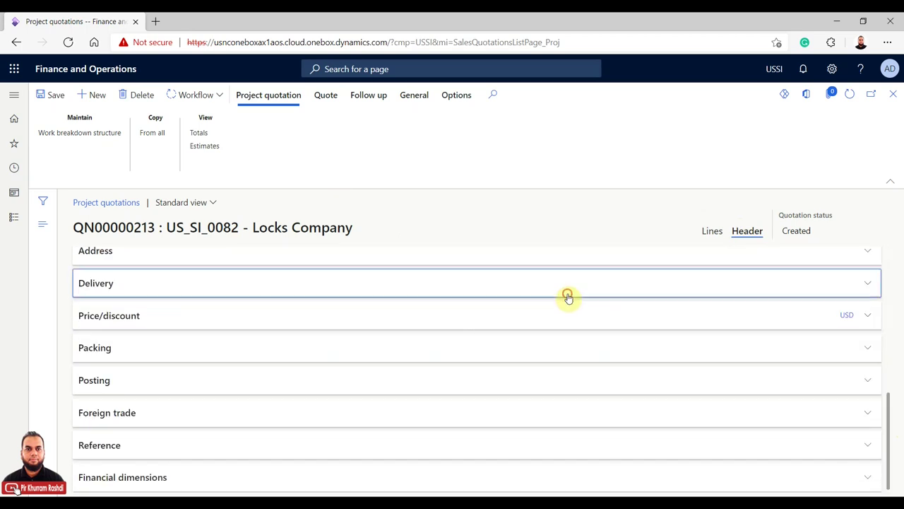
pyautogui.click(568, 293)
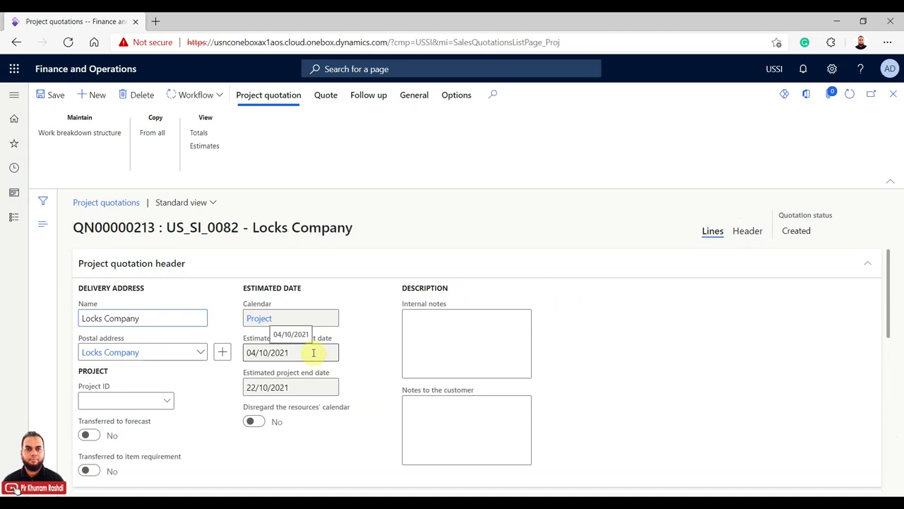
# Step: Check the estimated project start and end dates in the project quotation header
pyautogui.click(312, 352)
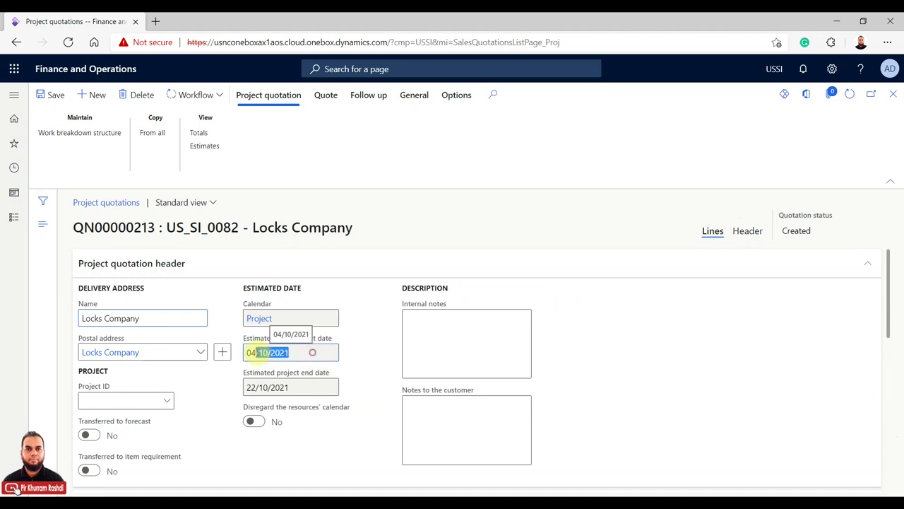
pyautogui.click(303, 385)
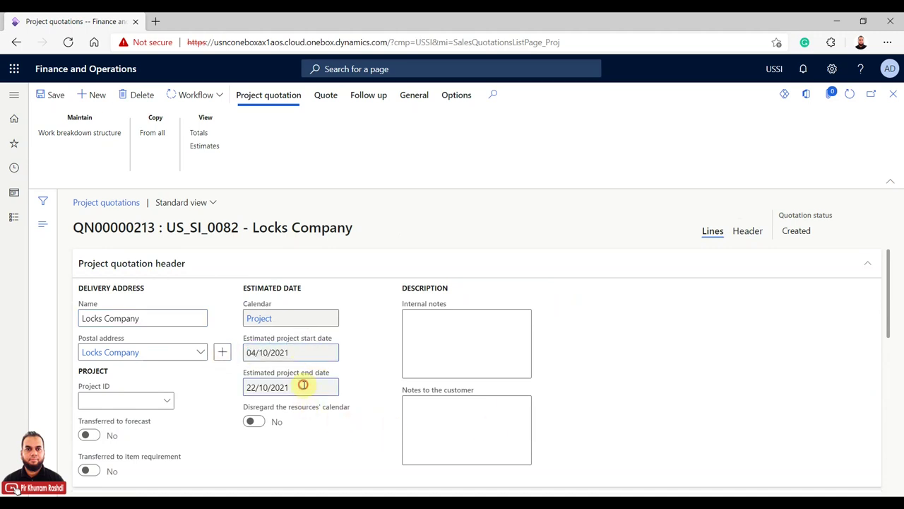
pyautogui.scroll(-3, 464, 412)
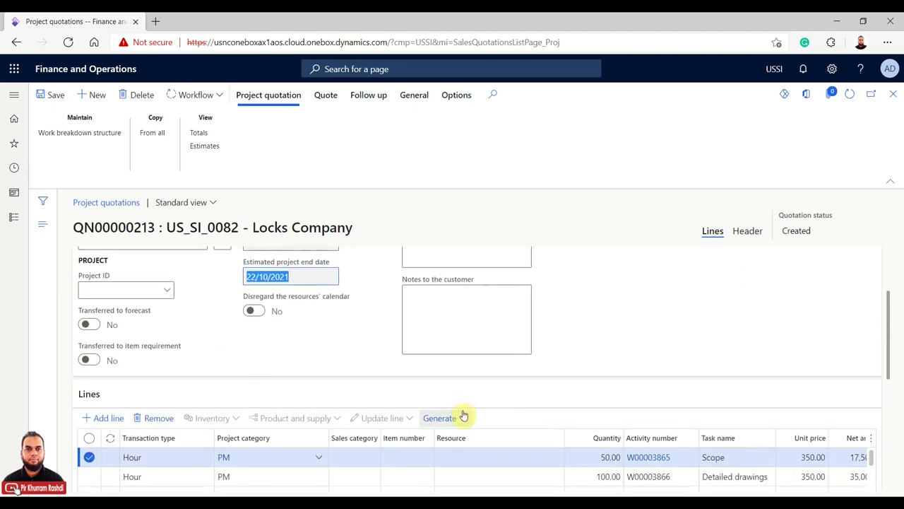
pyautogui.scroll(3, 464, 415)
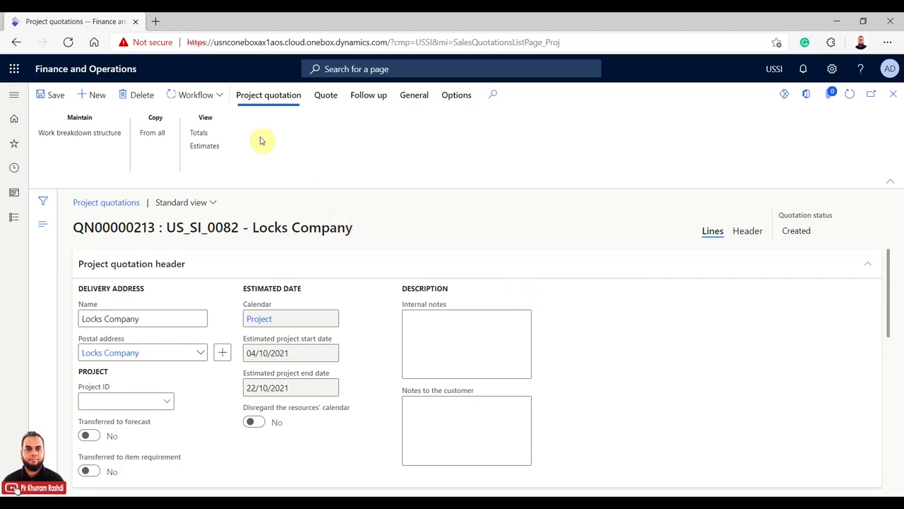
# Step: Submit the project quotation to the review workflow with the comment "Submitted for approval."
pyautogui.click(221, 99)
pyautogui.click(211, 115)
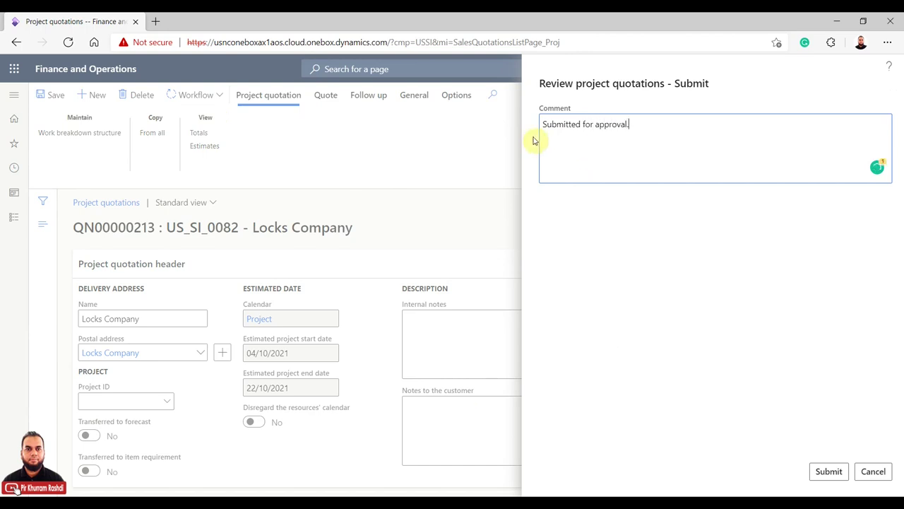
pyautogui.click(823, 472)
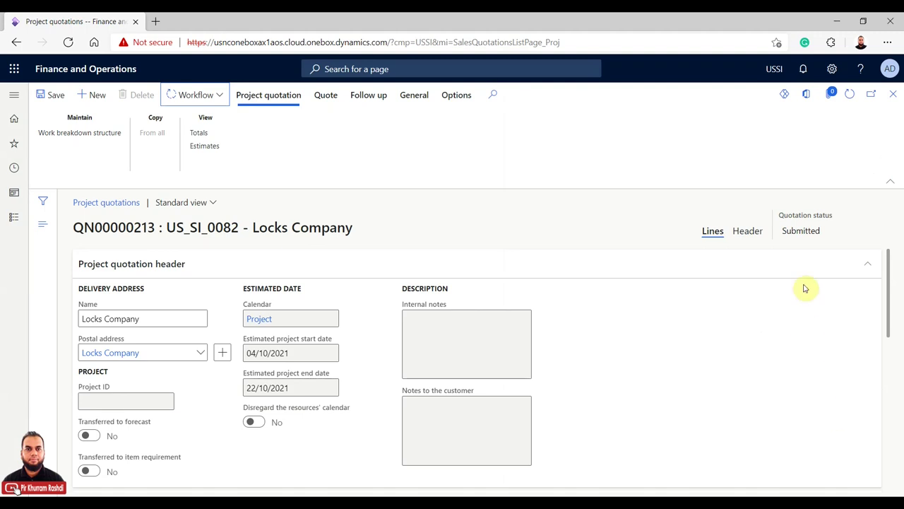
# Step: Refresh the submitted quotation and check its quotation status
pyautogui.doubleClick(827, 231)
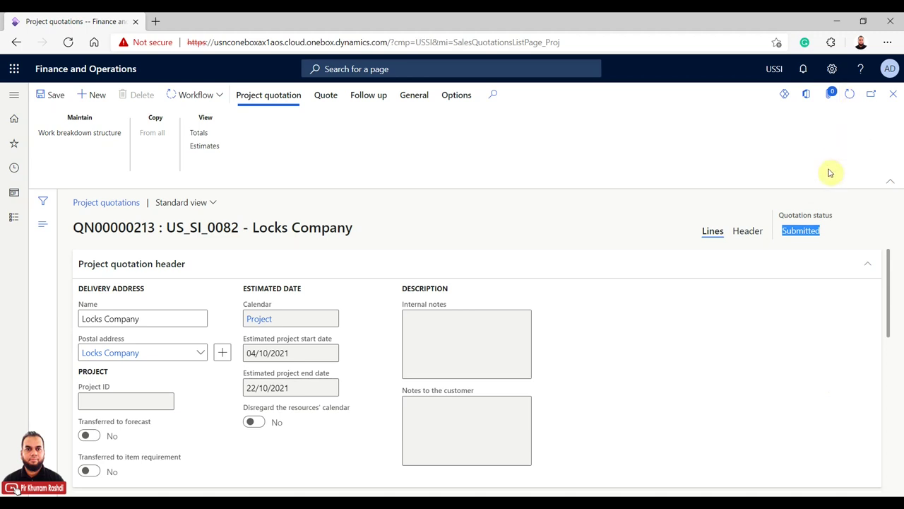
pyautogui.click(850, 97)
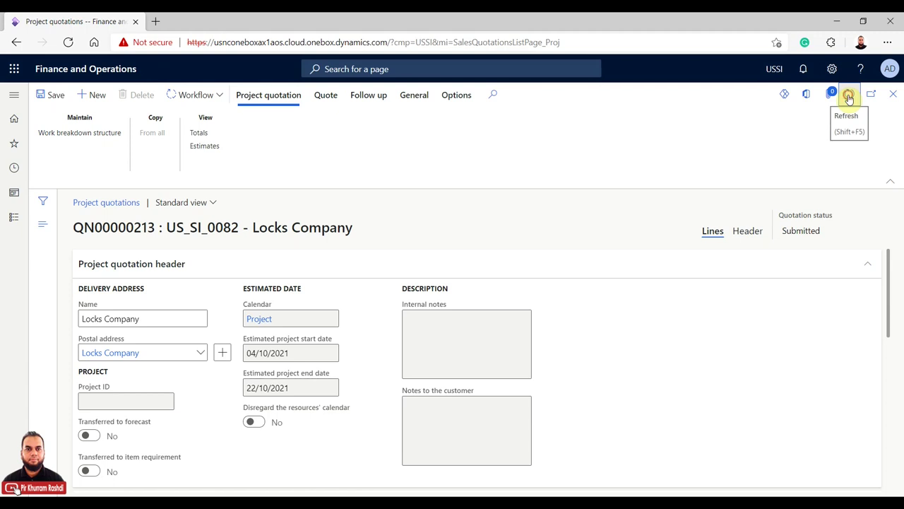
pyautogui.click(849, 98)
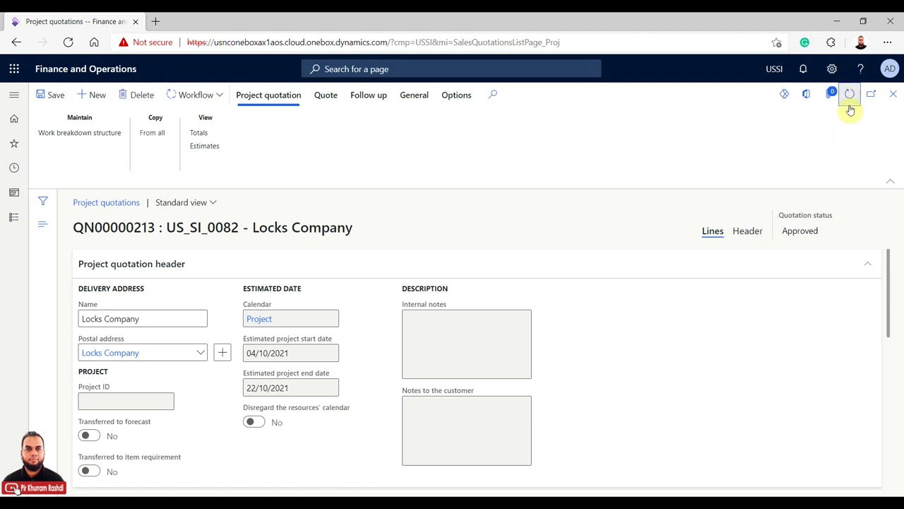
pyautogui.moveTo(839, 235); pyautogui.dragTo(787, 231)
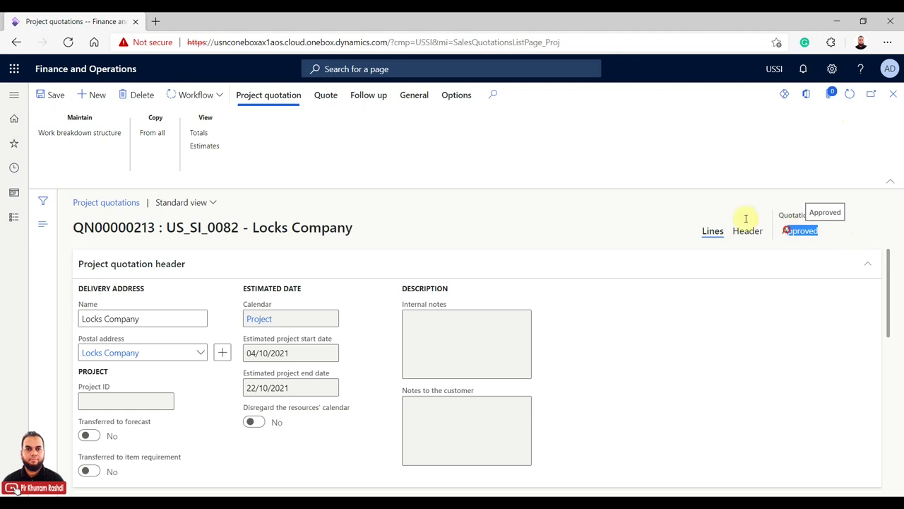
# Step: Look through the workflow, quote and follow-up actions available for the approved quotation and view its lines
pyautogui.click(213, 100)
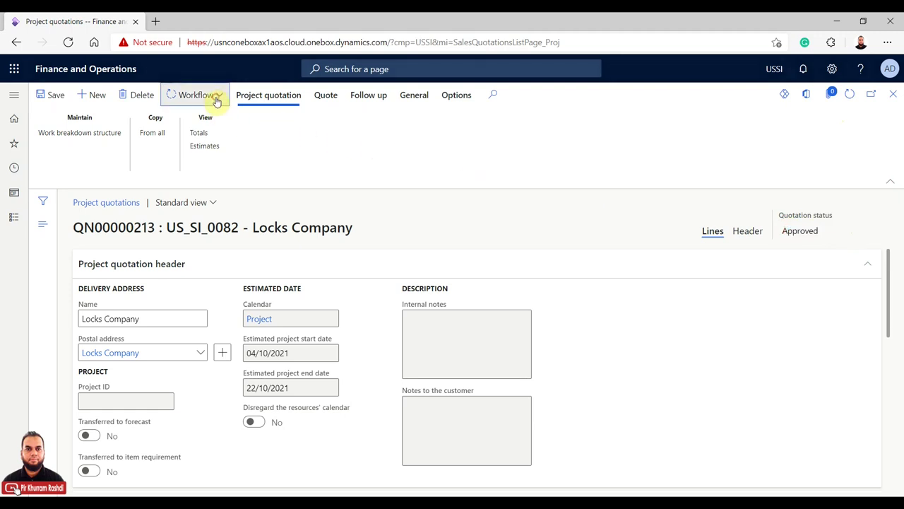
pyautogui.click(305, 139)
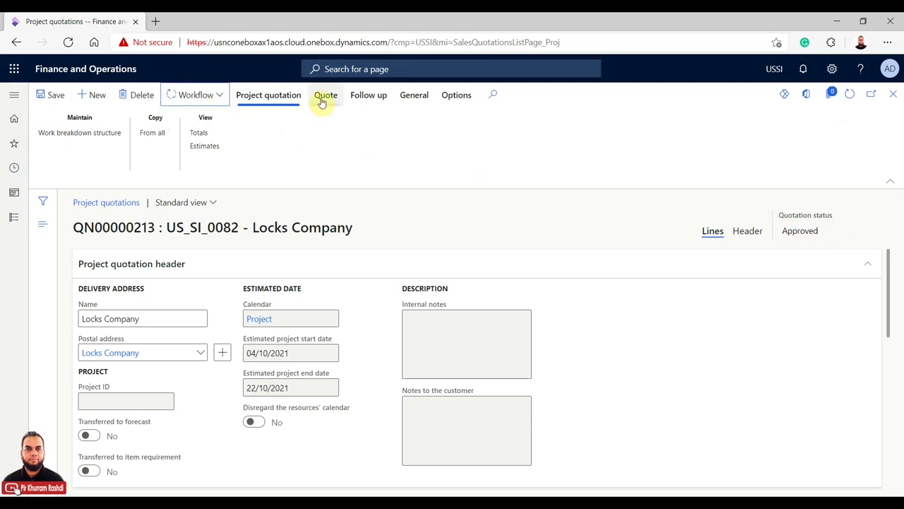
pyautogui.click(325, 96)
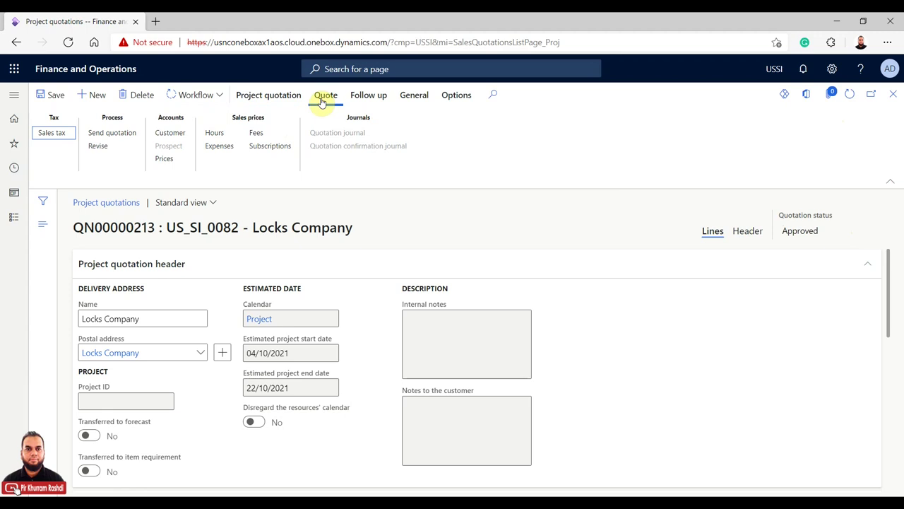
pyautogui.click(372, 99)
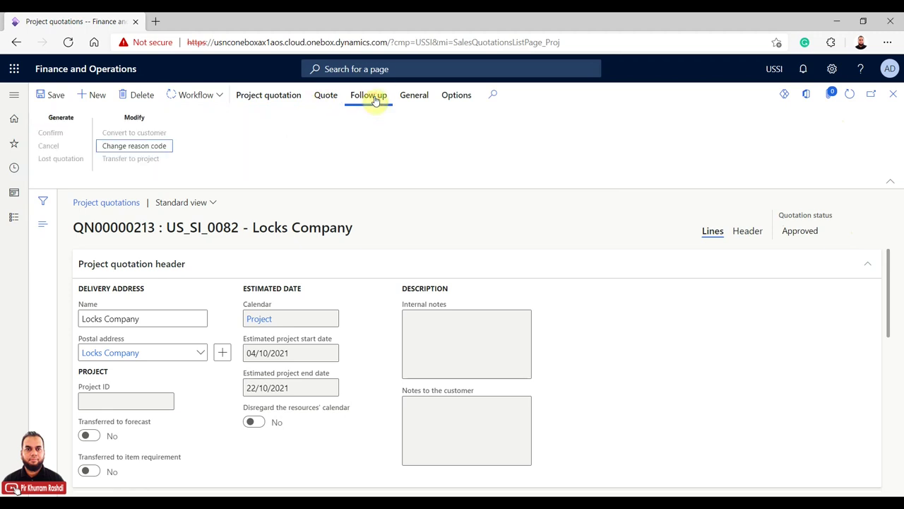
pyautogui.click(325, 98)
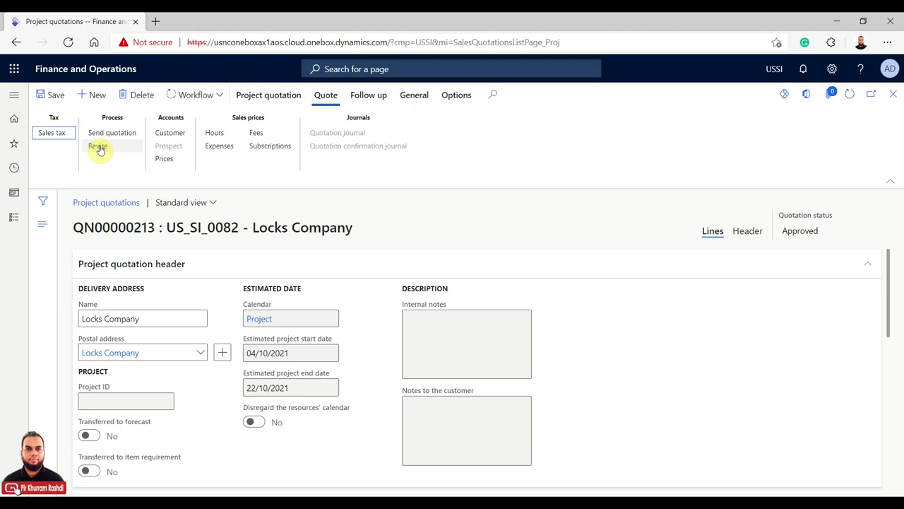
pyautogui.scroll(-2, 335, 420)
pyautogui.click(334, 417)
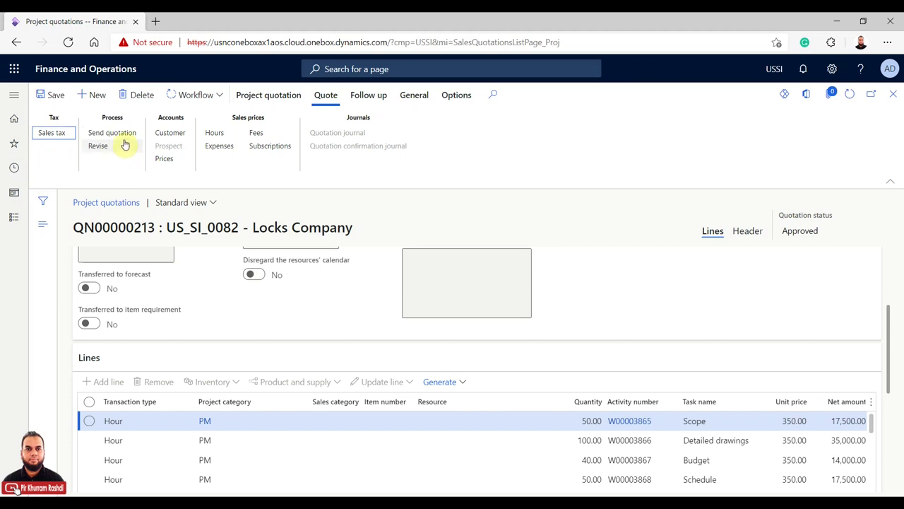
# Step: Send the Locks Company quotation with quotation printing turned on and the Detailed quote format
pyautogui.click(124, 139)
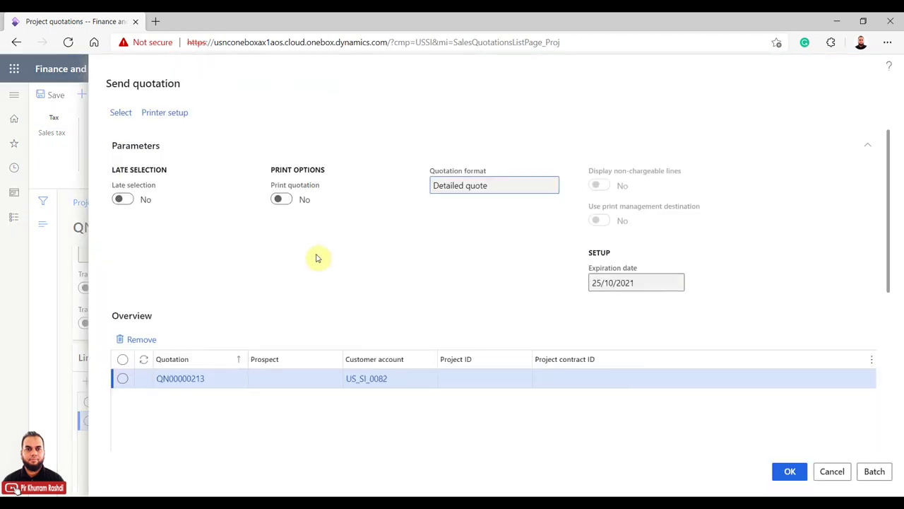
pyautogui.click(286, 199)
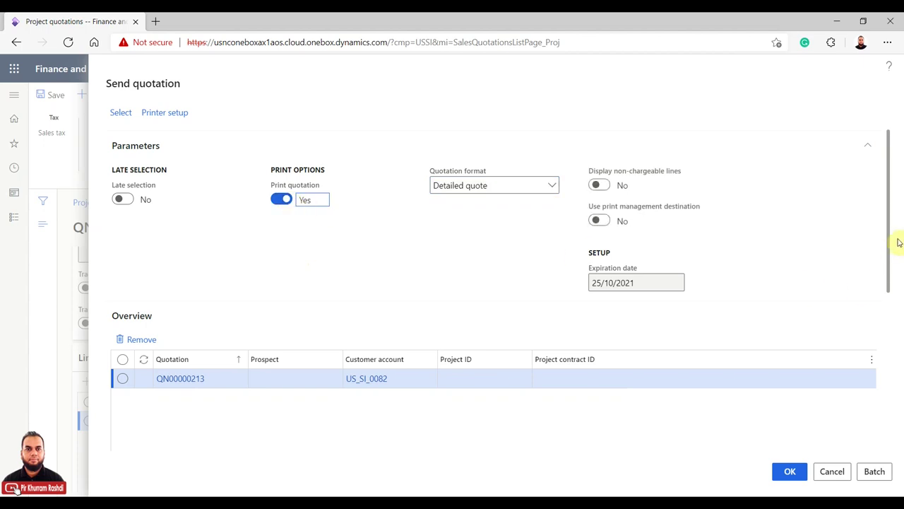
pyautogui.moveTo(883, 212); pyautogui.dragTo(883, 372)
pyautogui.moveTo(775, 401); pyautogui.dragTo(898, 397)
pyautogui.moveTo(871, 309); pyautogui.dragTo(873, 288)
pyautogui.moveTo(886, 318); pyautogui.dragTo(890, 164)
pyautogui.click(553, 188)
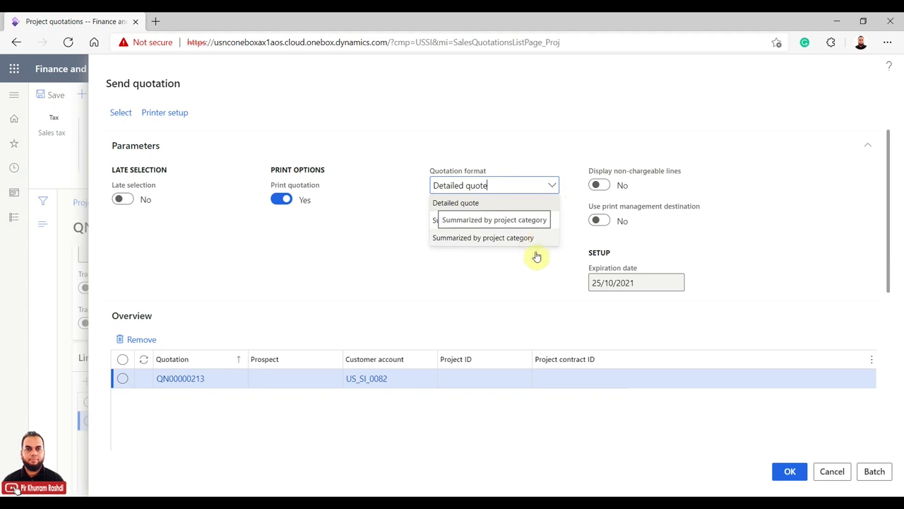
pyautogui.click(537, 277)
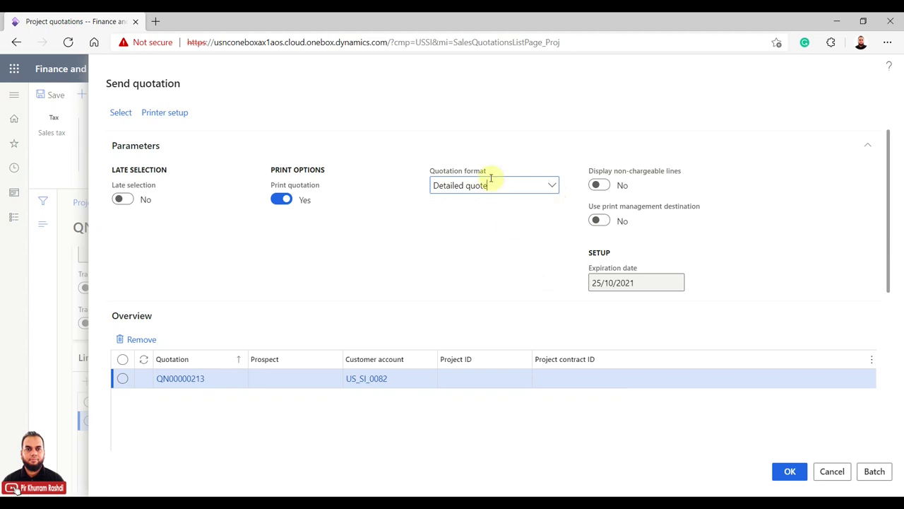
pyautogui.click(786, 471)
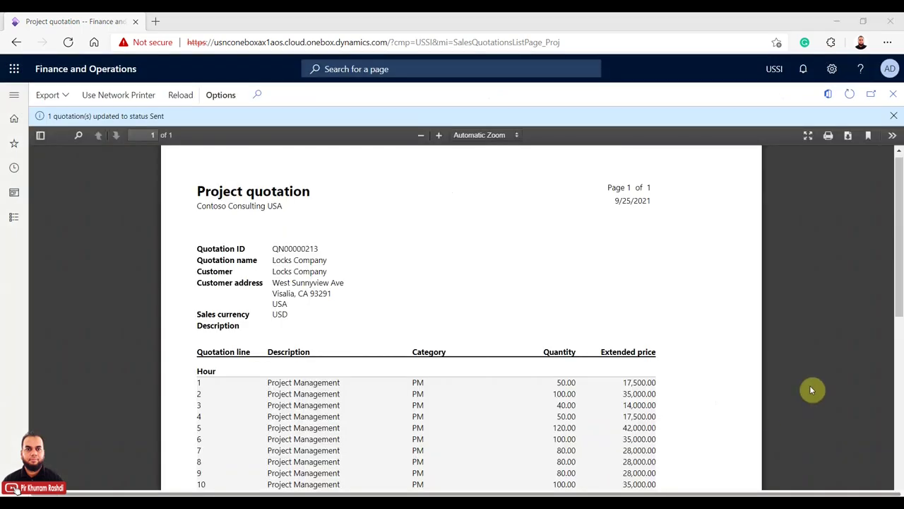
# Step: View the printed quotation report at page width and download it as Project quotation.pdf, closing the report when done
pyautogui.click(504, 135)
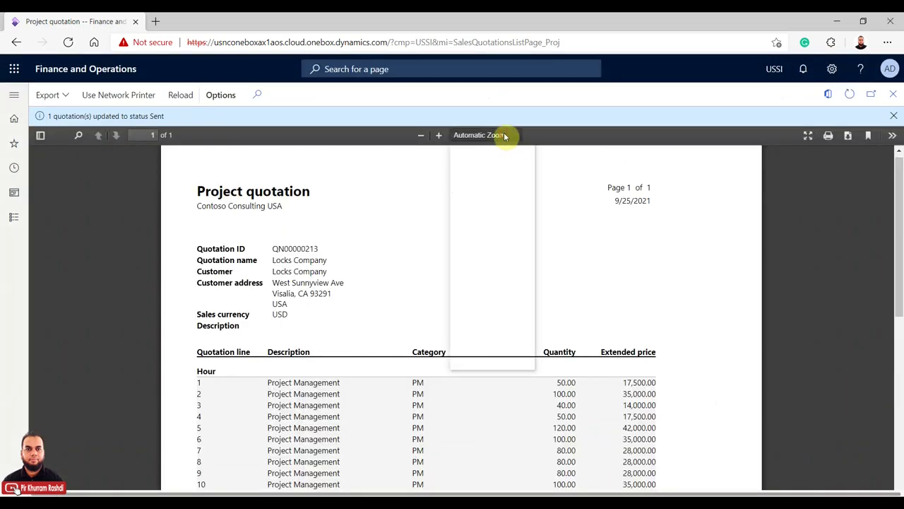
pyautogui.click(497, 210)
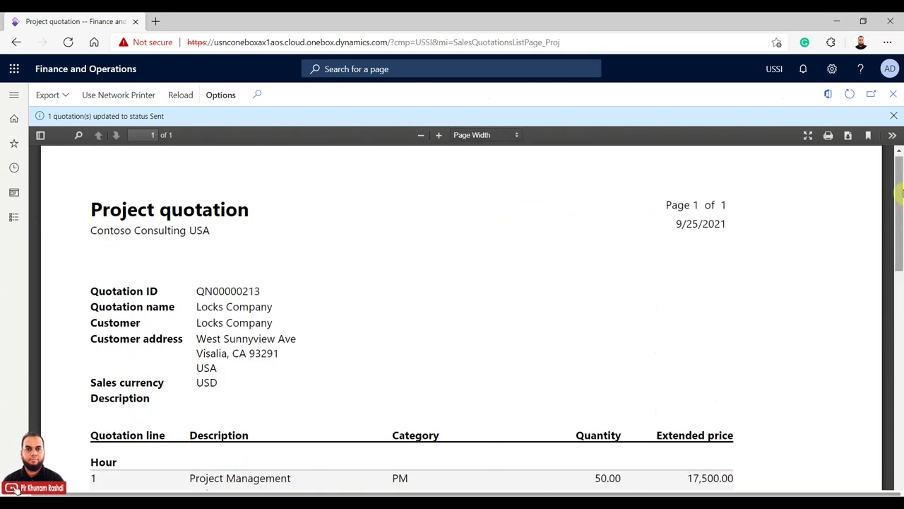
pyautogui.scroll(-2, 901, 242)
pyautogui.moveTo(901, 242); pyautogui.dragTo(901, 124)
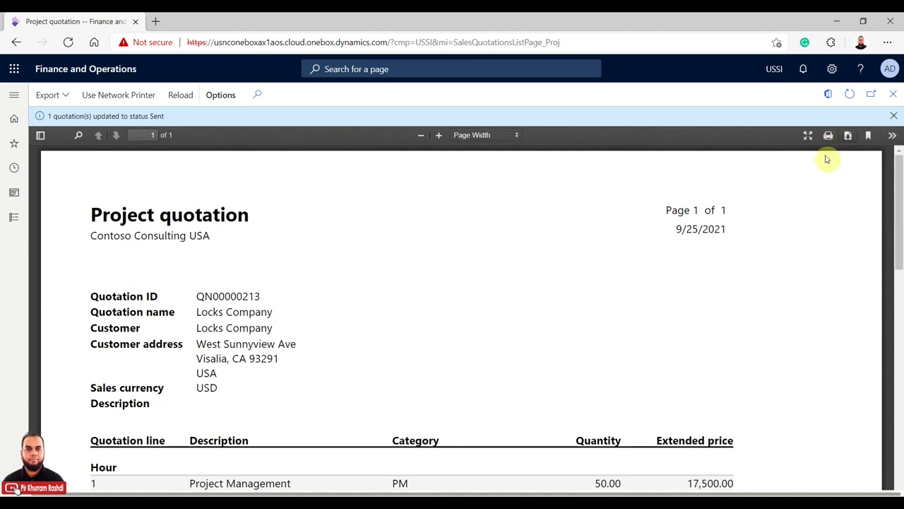
pyautogui.click(894, 116)
pyautogui.click(893, 94)
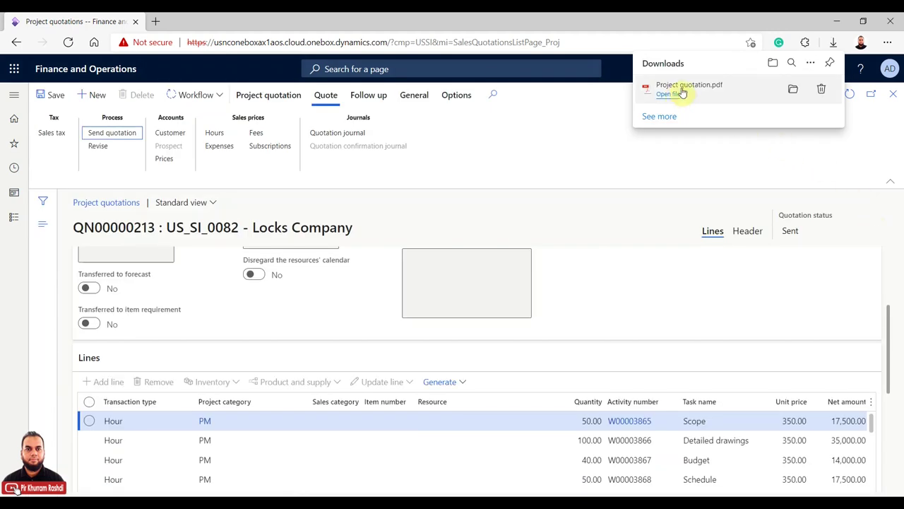
# Step: Open the downloaded Project quotation.pdf to look it over, and close it again
pyautogui.click(676, 95)
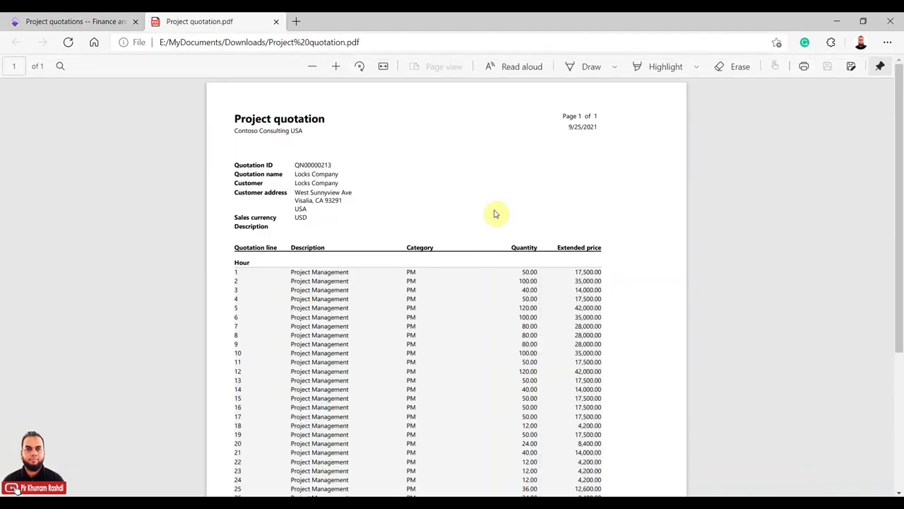
pyautogui.moveTo(901, 90)
pyautogui.mouseDown()
pyautogui.moveTo(901, 224)
pyautogui.moveTo(901, 83)
pyautogui.mouseUp()
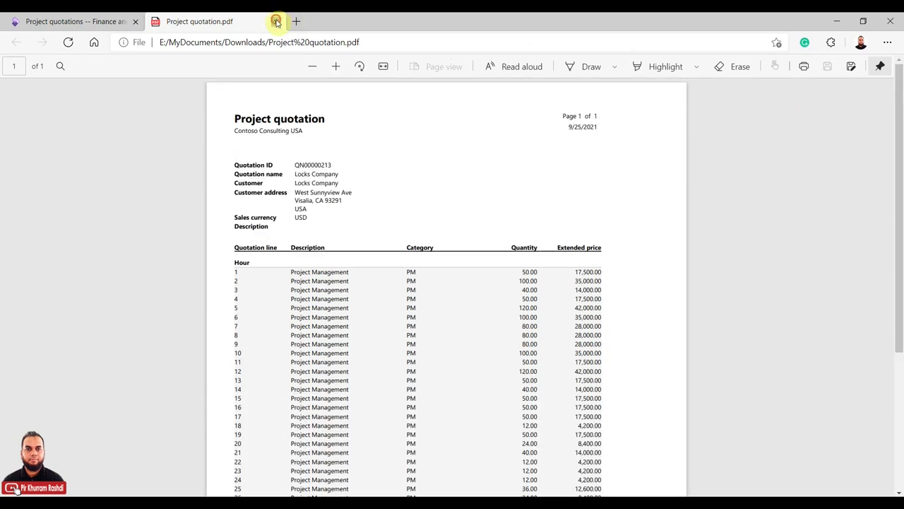
pyautogui.click(277, 22)
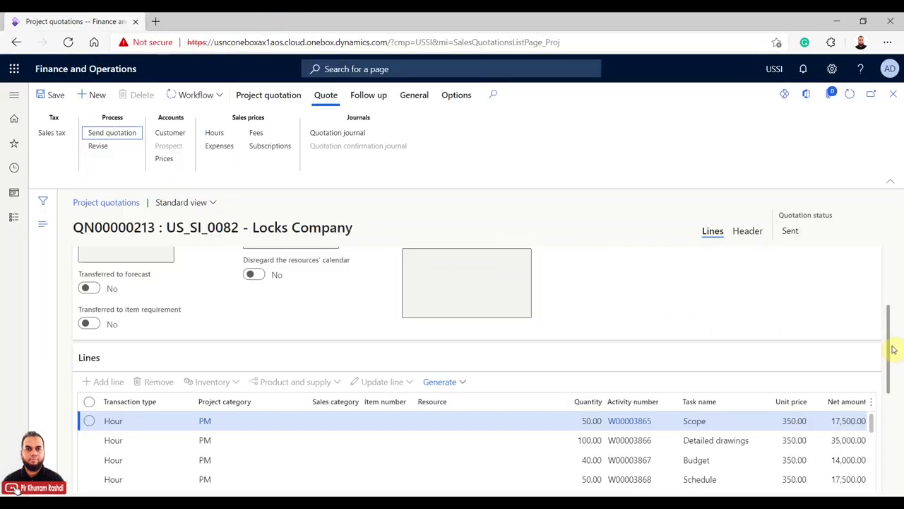
# Step: Check the quotation's status and view the quotation journal of the sent quotation
pyautogui.moveTo(887, 339); pyautogui.dragTo(784, 236)
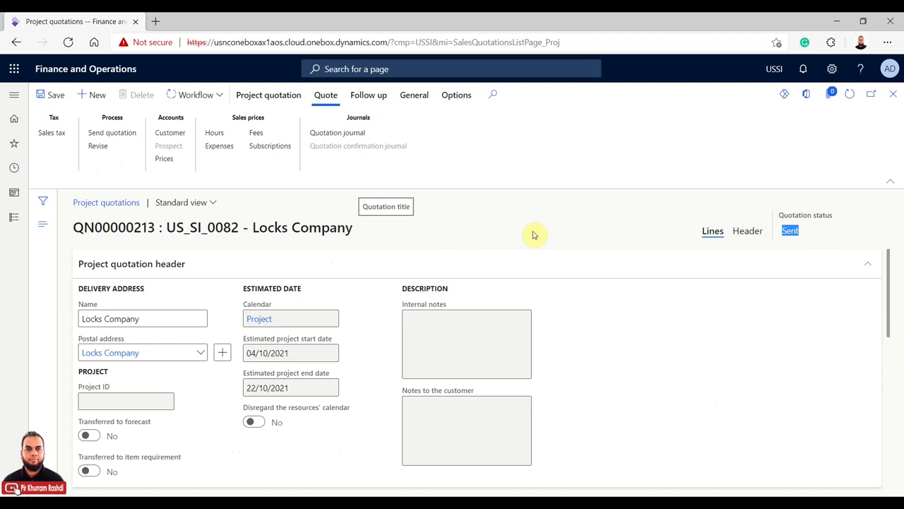
pyautogui.click(348, 138)
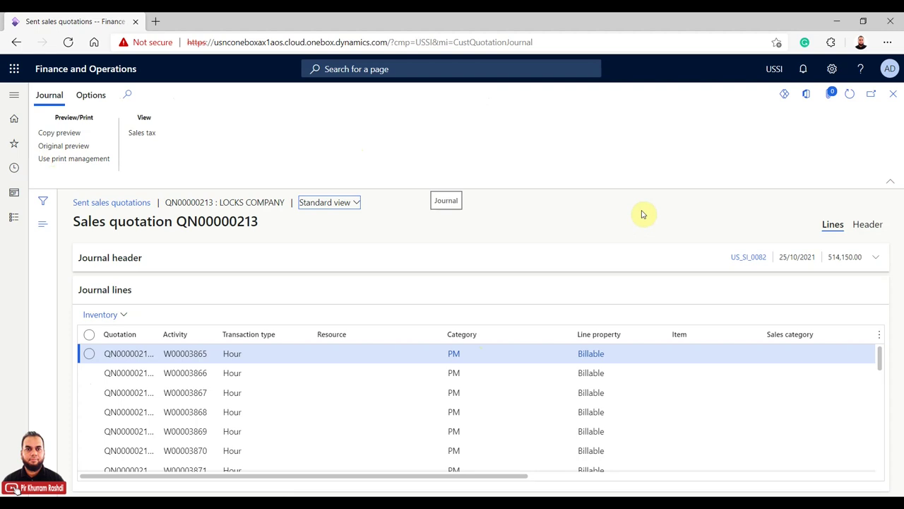
pyautogui.click(892, 96)
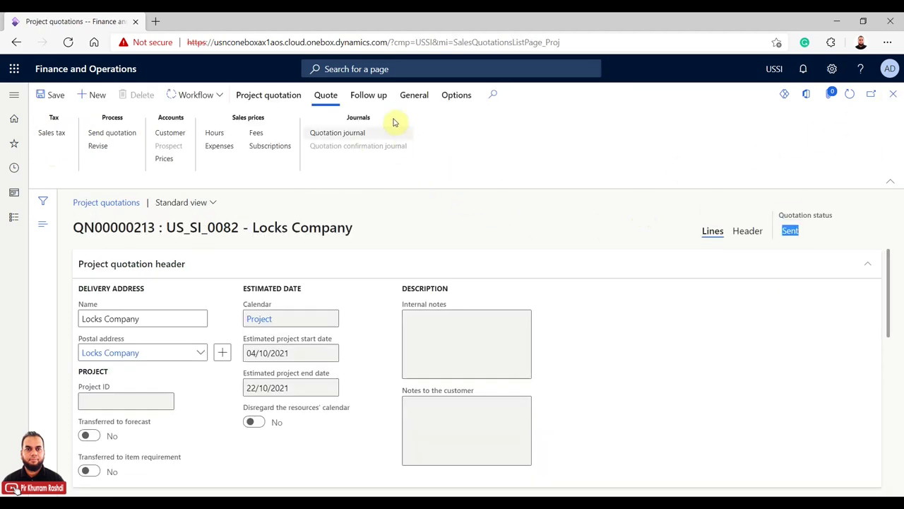
# Step: Set up the quotation confirmation with reason Price, confirmation printing turned on and the Detailed quote format
pyautogui.click(363, 101)
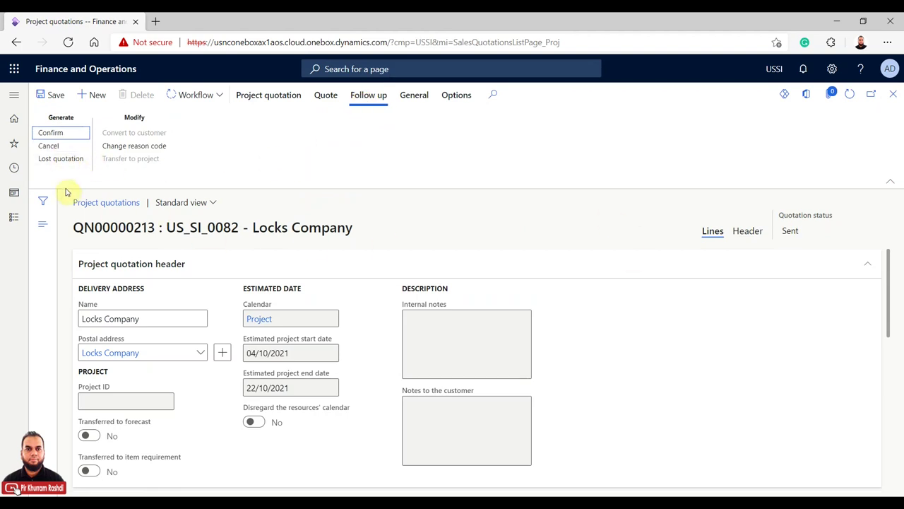
pyautogui.click(67, 136)
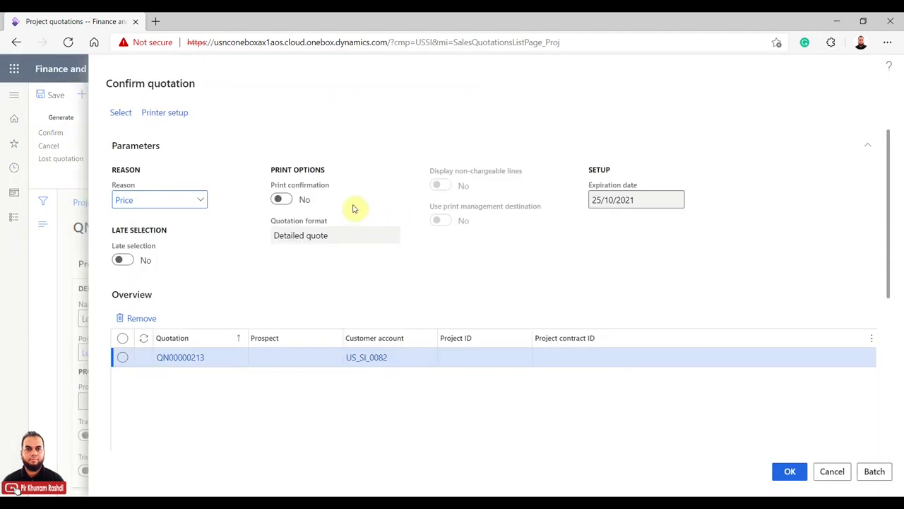
pyautogui.click(281, 199)
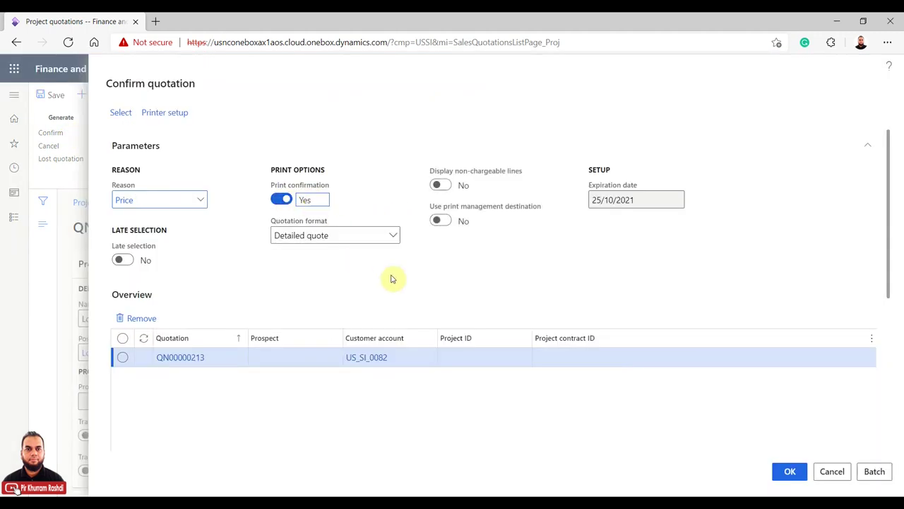
pyautogui.click(394, 238)
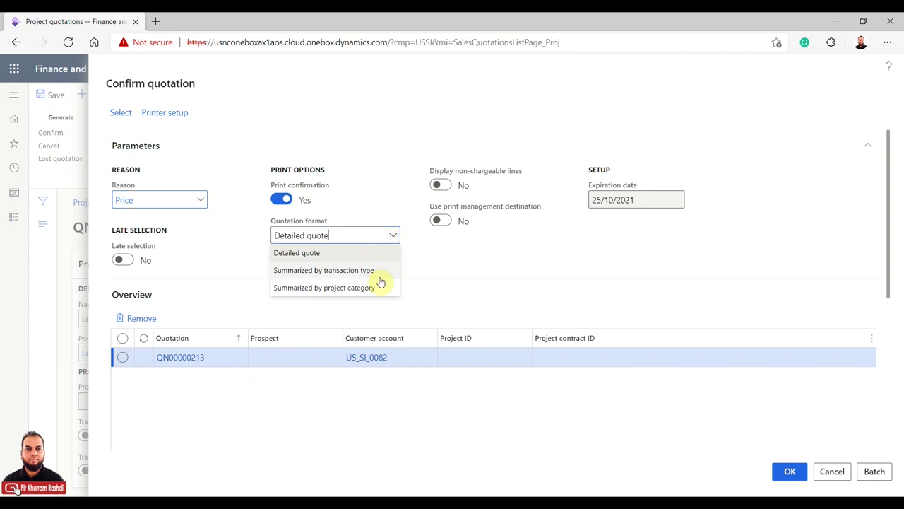
pyautogui.click(471, 270)
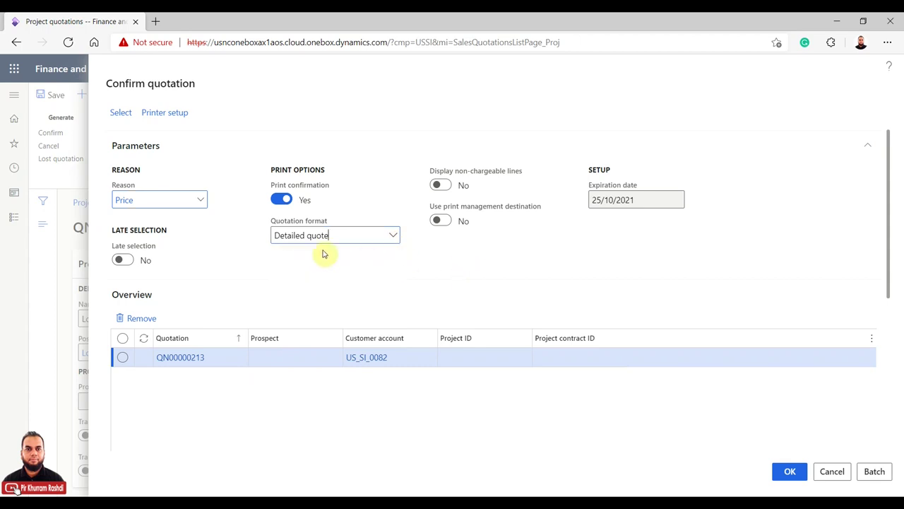
pyautogui.click(202, 201)
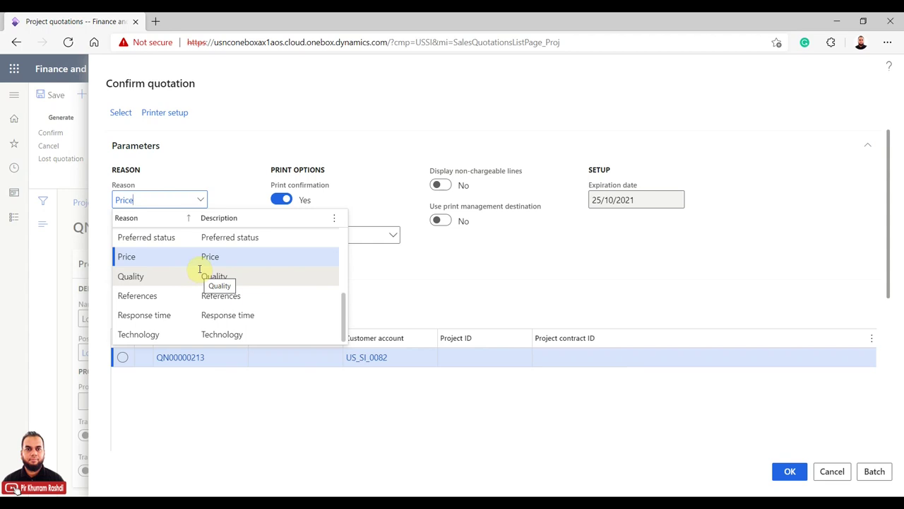
pyautogui.click(422, 279)
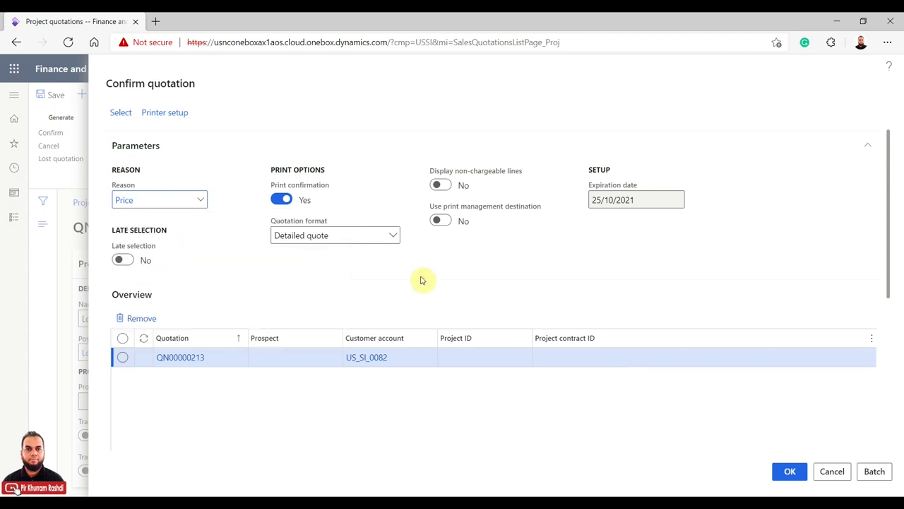
# Step: Confirm the quotation after reviewing its lines, and look over the printed confirmation before closing it
pyautogui.moveTo(888, 202); pyautogui.dragTo(890, 374)
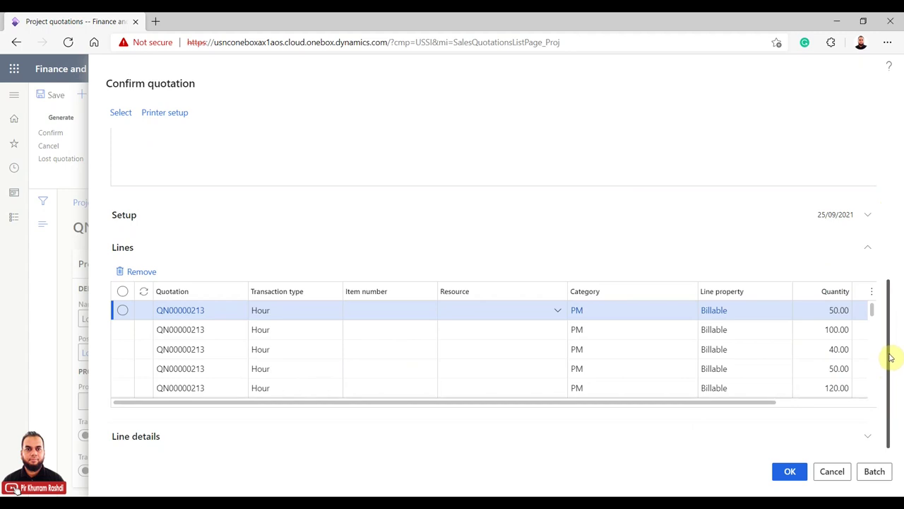
pyautogui.moveTo(890, 357); pyautogui.dragTo(898, 196)
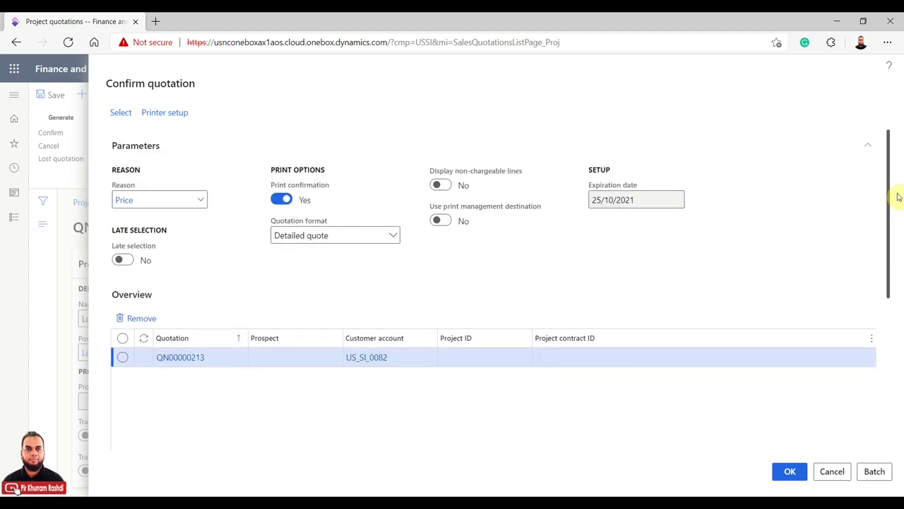
pyautogui.click(788, 474)
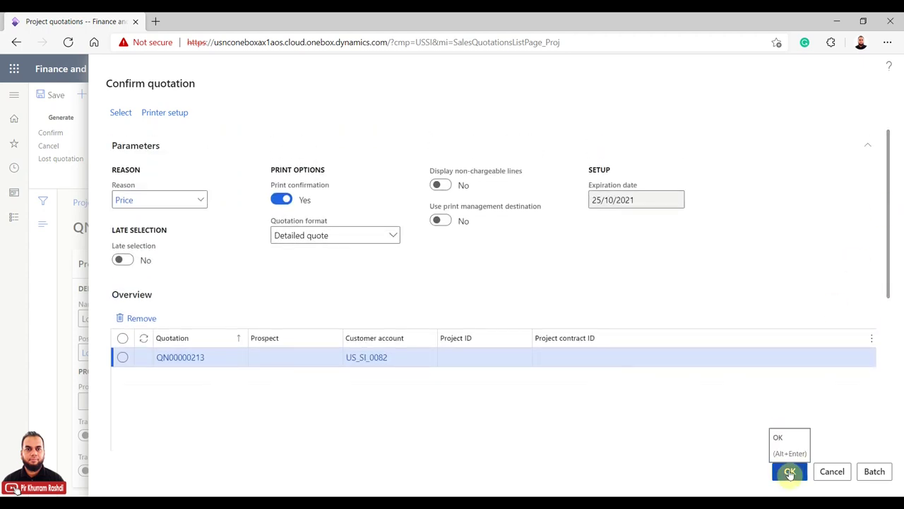
pyautogui.click(790, 472)
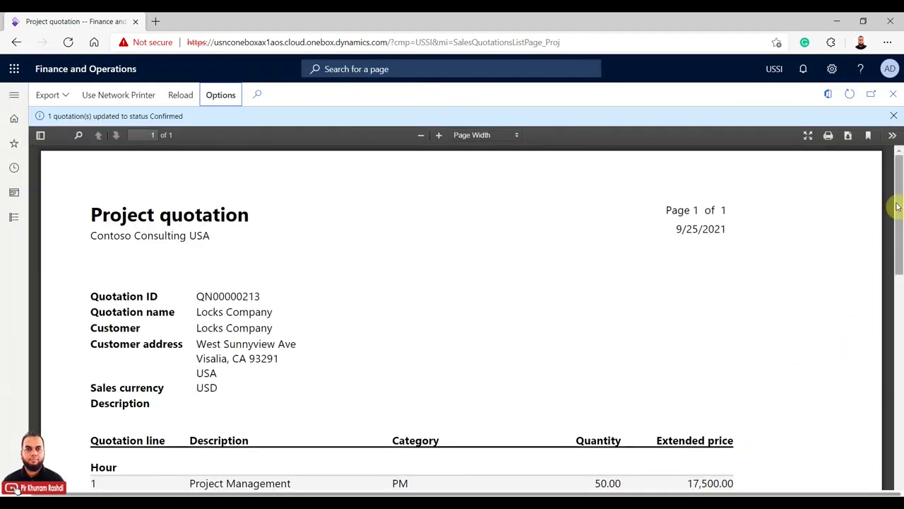
pyautogui.moveTo(897, 210); pyautogui.dragTo(898, 136)
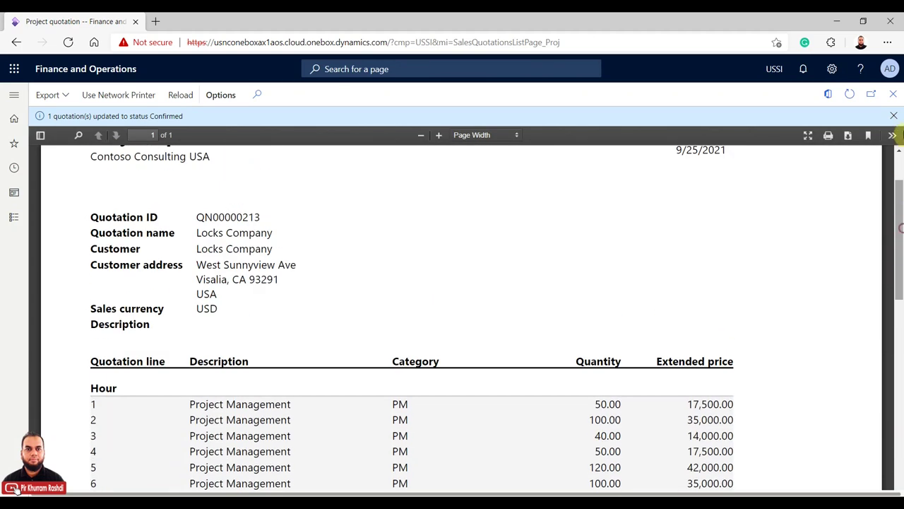
pyautogui.click(893, 94)
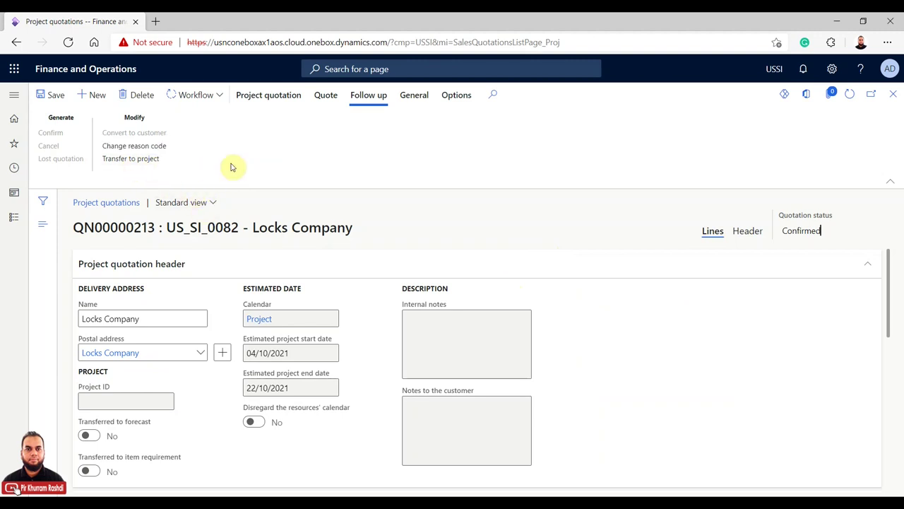
# Step: Start transferring the confirmed quotation to a new project, with the quotation work breakdown structure included
pyautogui.click(150, 162)
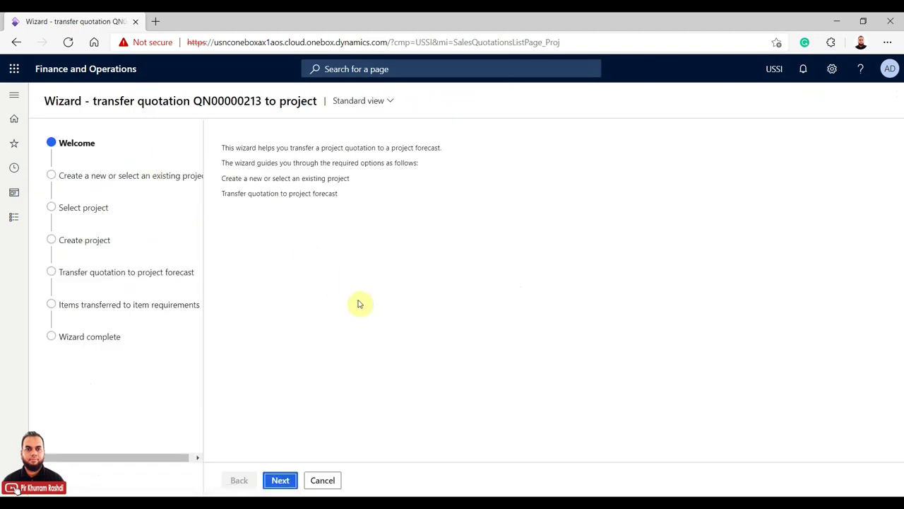
pyautogui.click(281, 480)
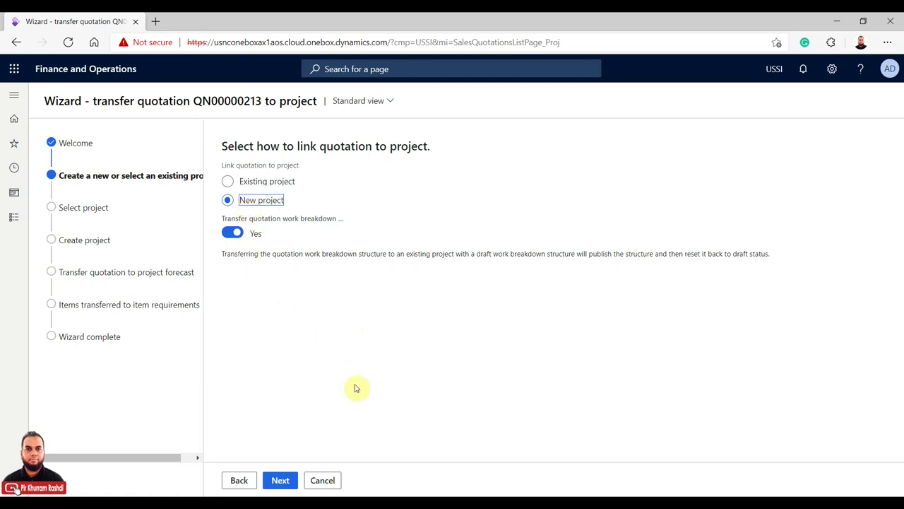
pyautogui.click(281, 480)
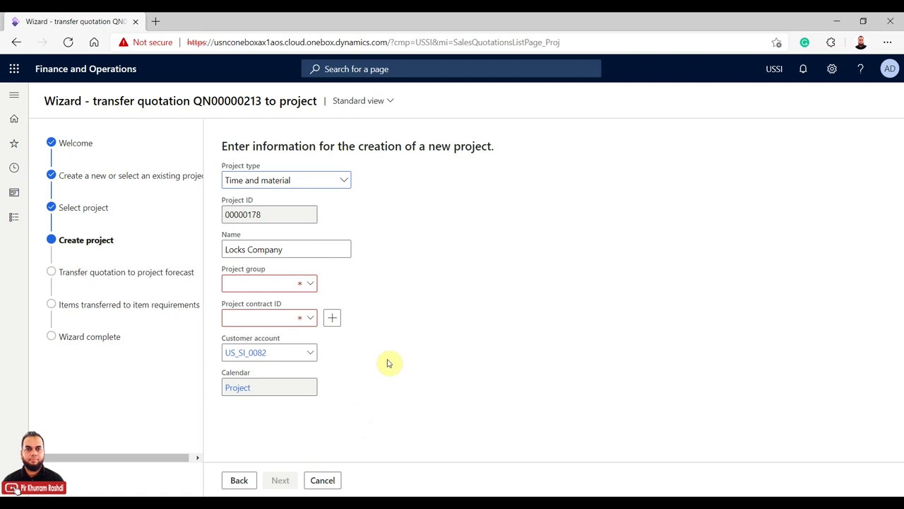
# Step: Keep the new project's type as Time and material and assign it to the TM_NoWIP project group
pyautogui.click(344, 182)
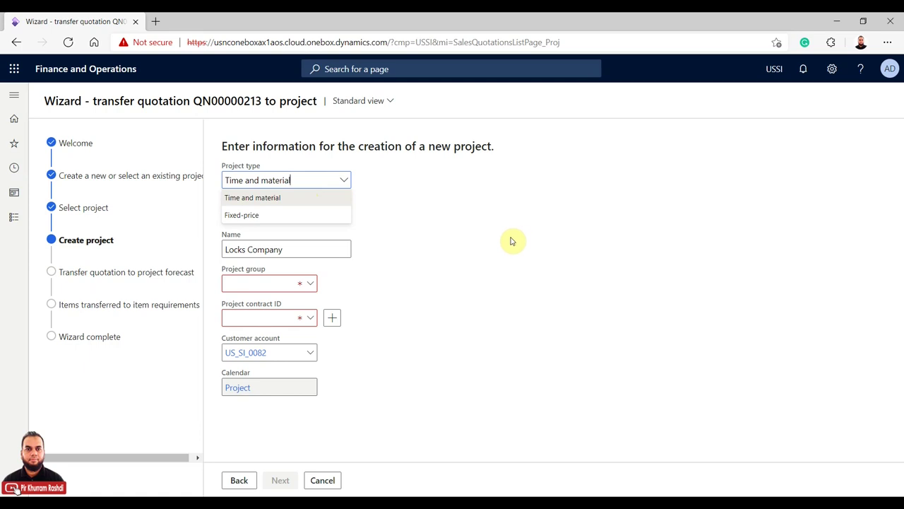
pyautogui.click(254, 279)
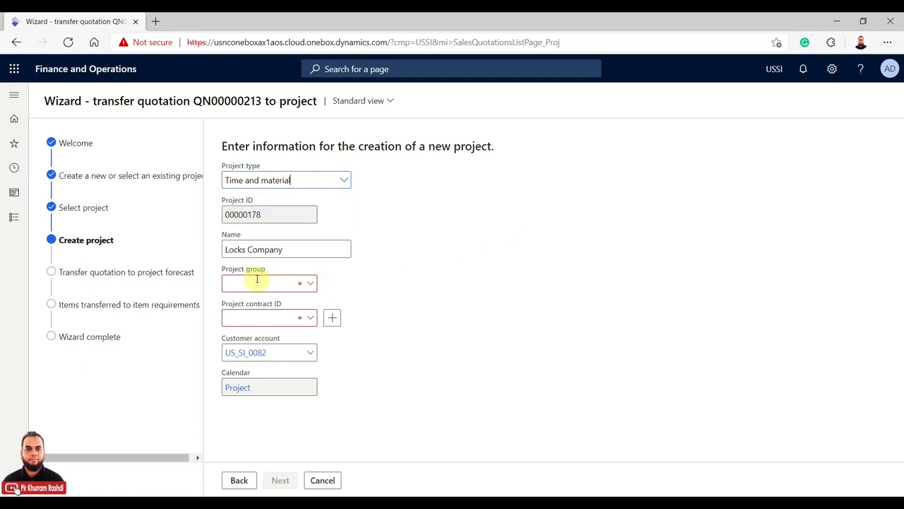
pyautogui.click(310, 283)
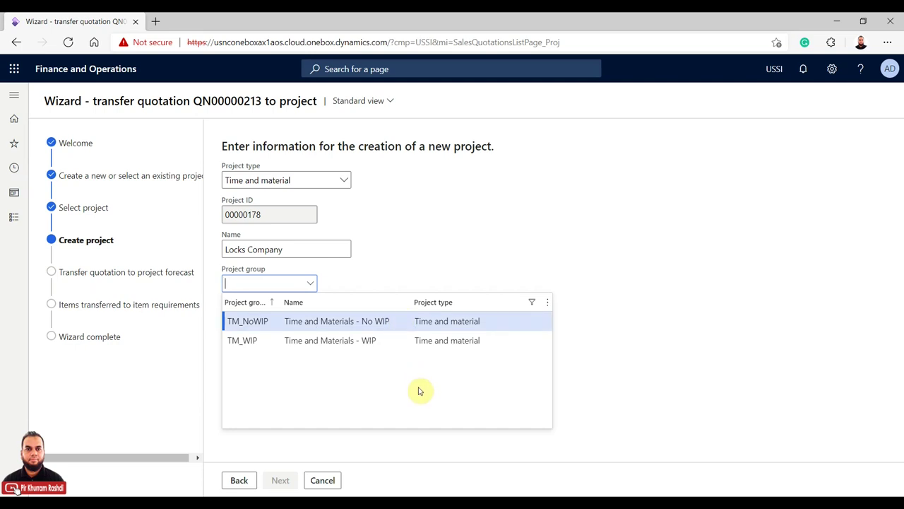
pyautogui.click(375, 320)
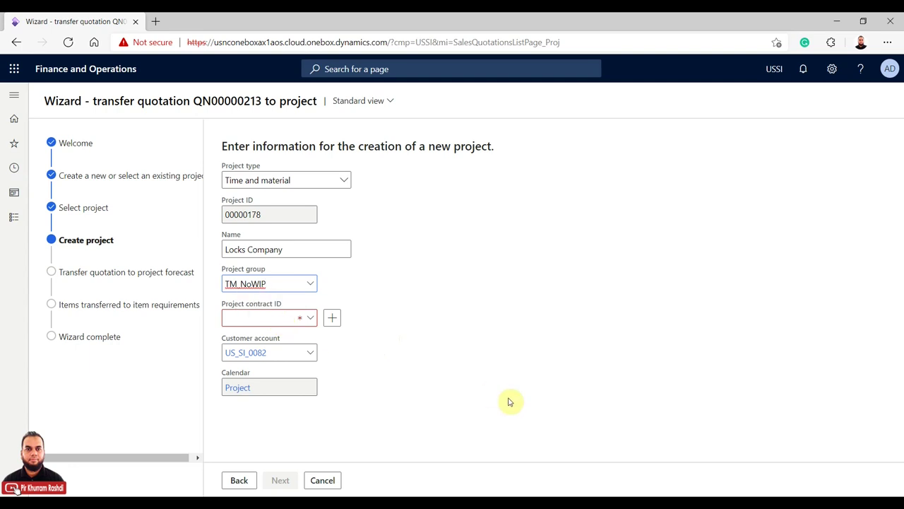
# Step: Create a new project contract named Locks Company with Customer funding, Locks Company as funding source and USD currency, and accept the project information
pyautogui.click(313, 319)
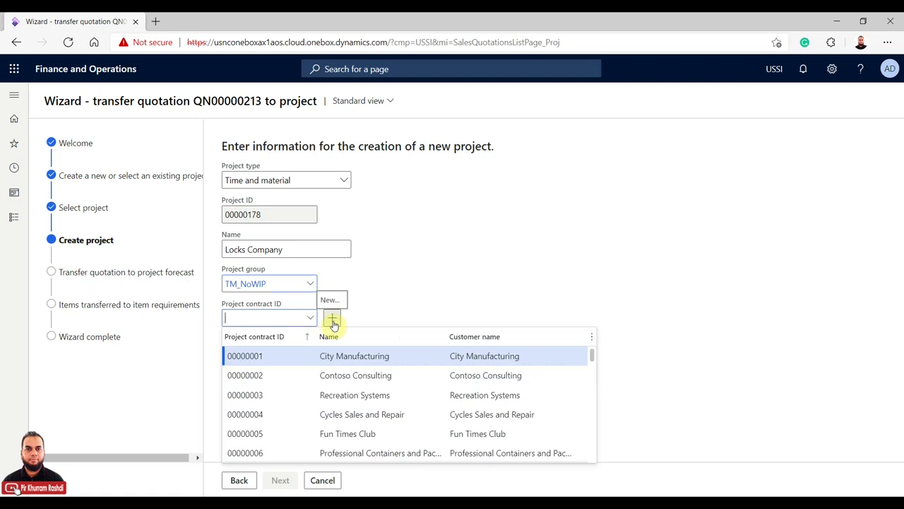
pyautogui.click(404, 306)
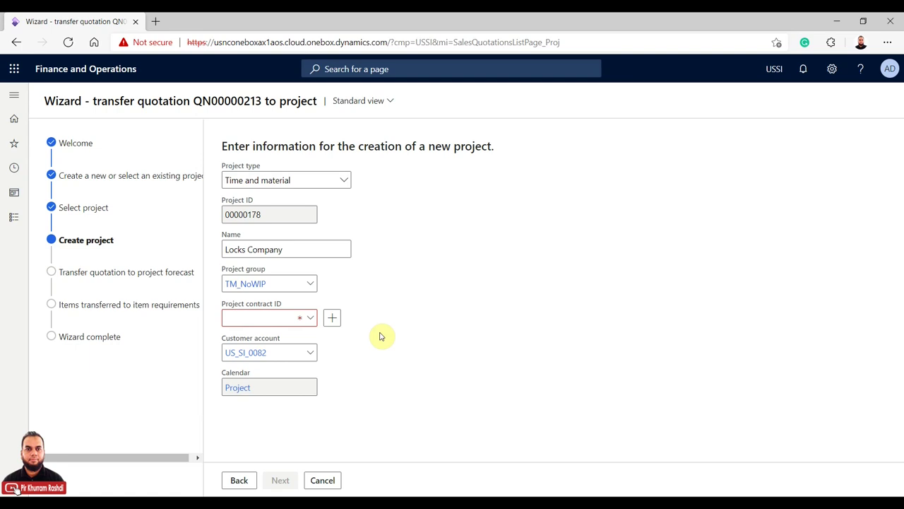
pyautogui.click(332, 320)
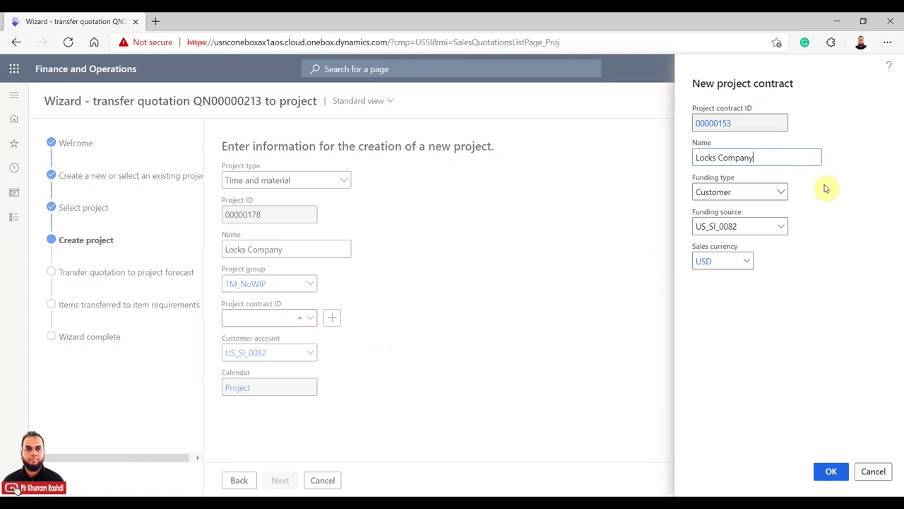
pyautogui.click(782, 193)
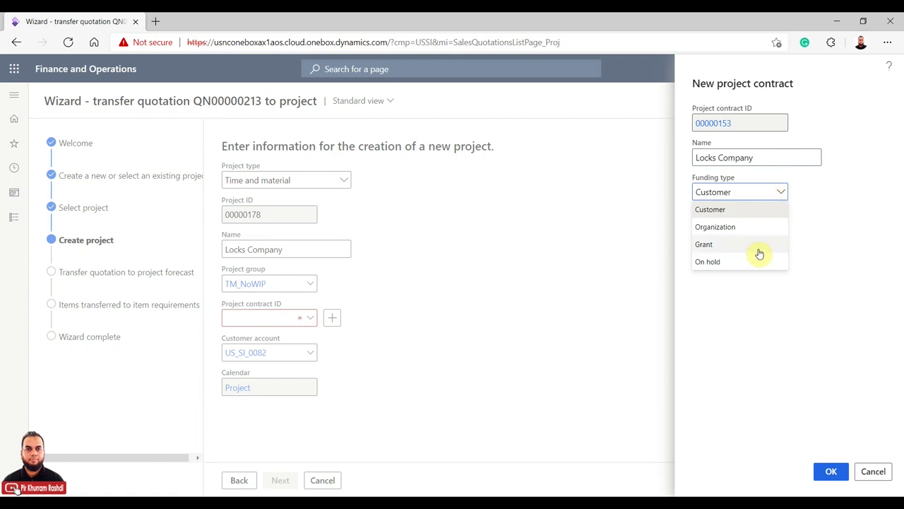
pyautogui.click(840, 195)
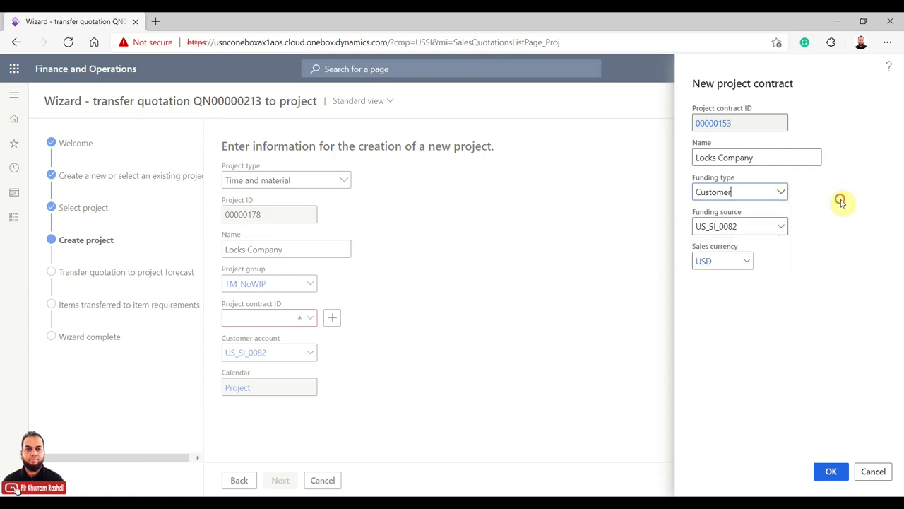
pyautogui.click(782, 226)
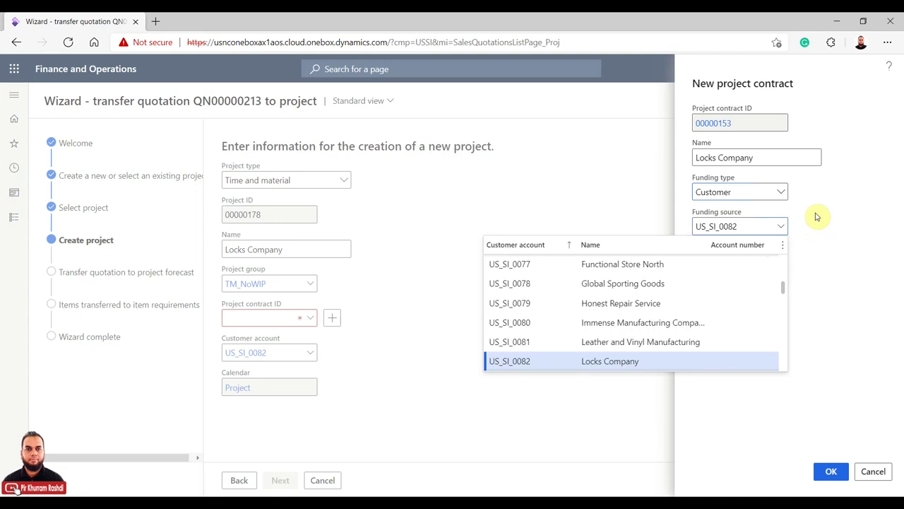
pyautogui.click(818, 217)
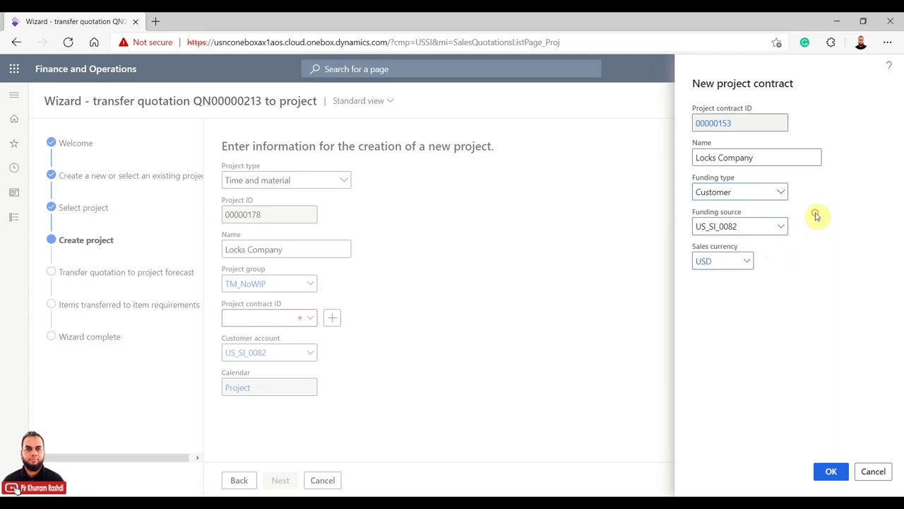
pyautogui.click(777, 229)
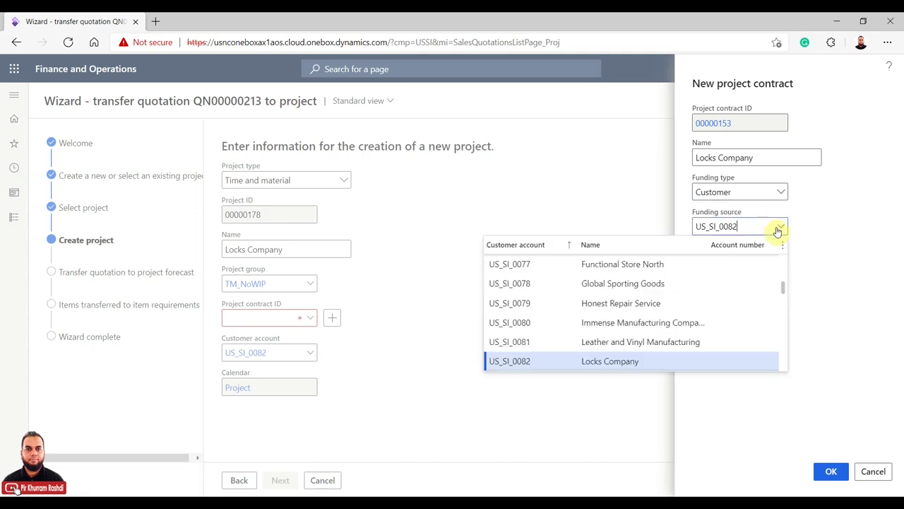
pyautogui.click(821, 222)
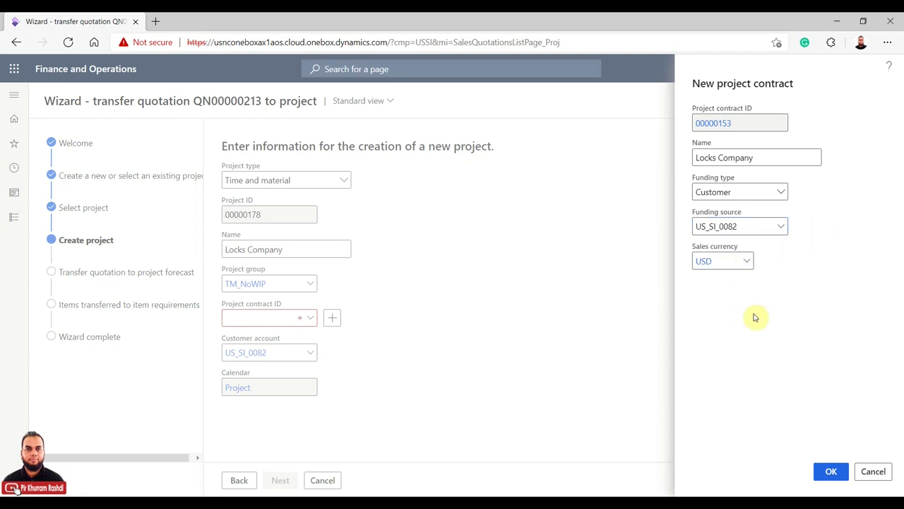
pyautogui.click(832, 471)
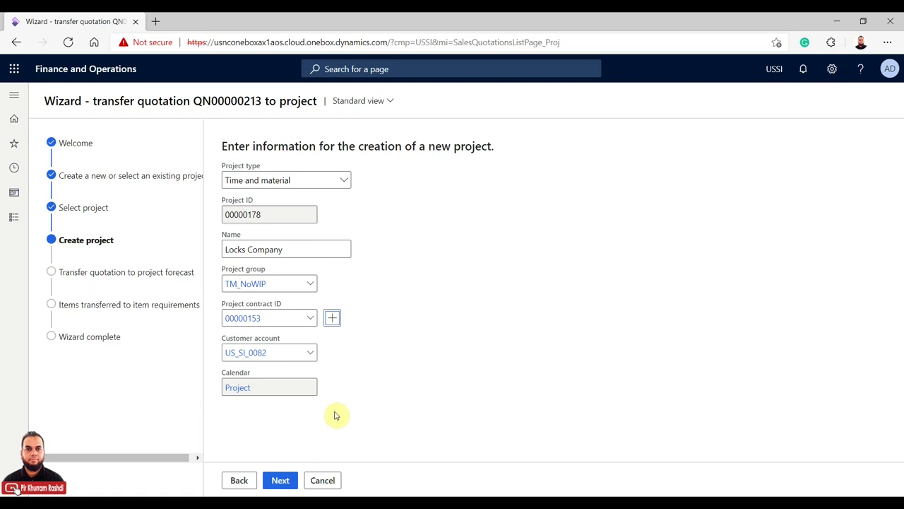
pyautogui.click(280, 480)
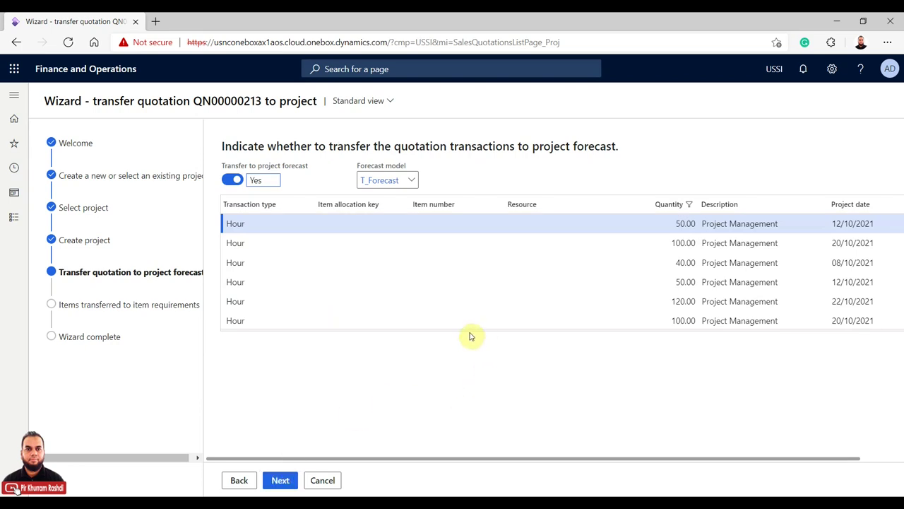
# Step: Review the quotation transactions and forecast models, and keep the transfer to project forecast on with the T_Forecast model
pyautogui.click(276, 186)
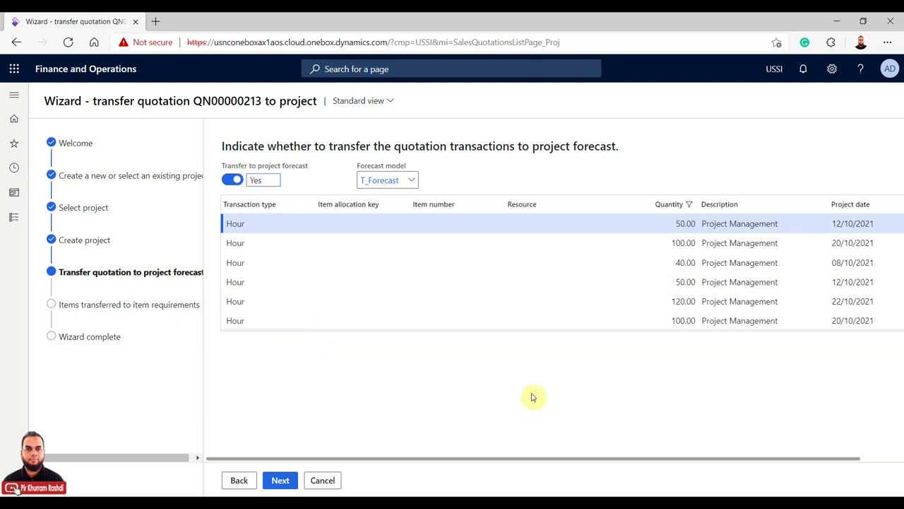
pyautogui.moveTo(509, 459); pyautogui.dragTo(420, 428)
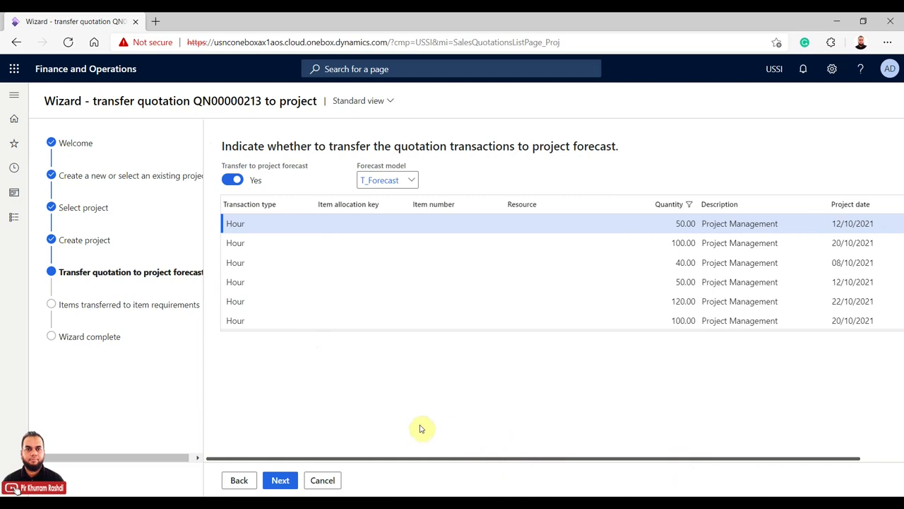
pyautogui.click(413, 180)
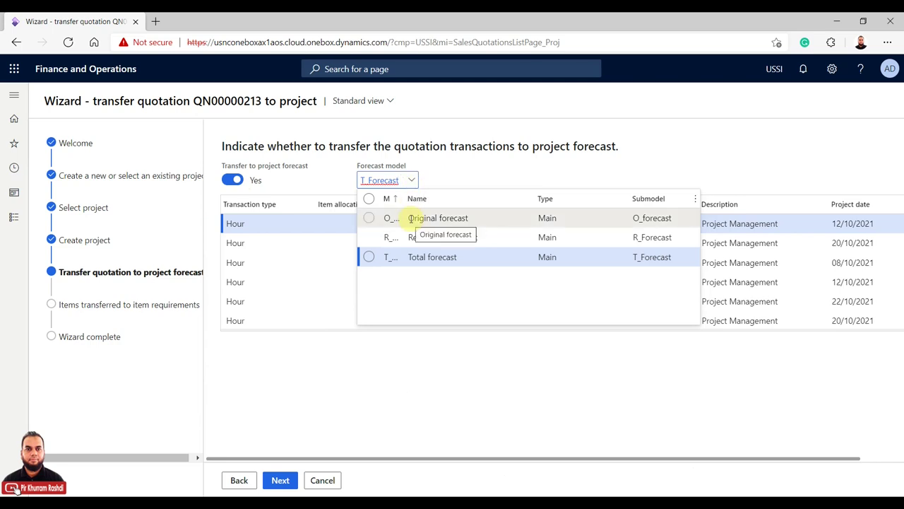
pyautogui.click(446, 174)
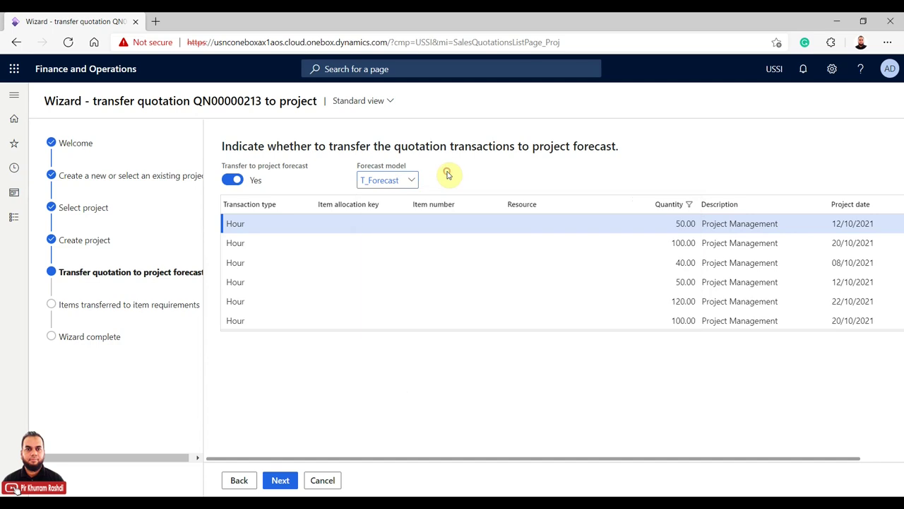
pyautogui.click(414, 181)
pyautogui.click(462, 173)
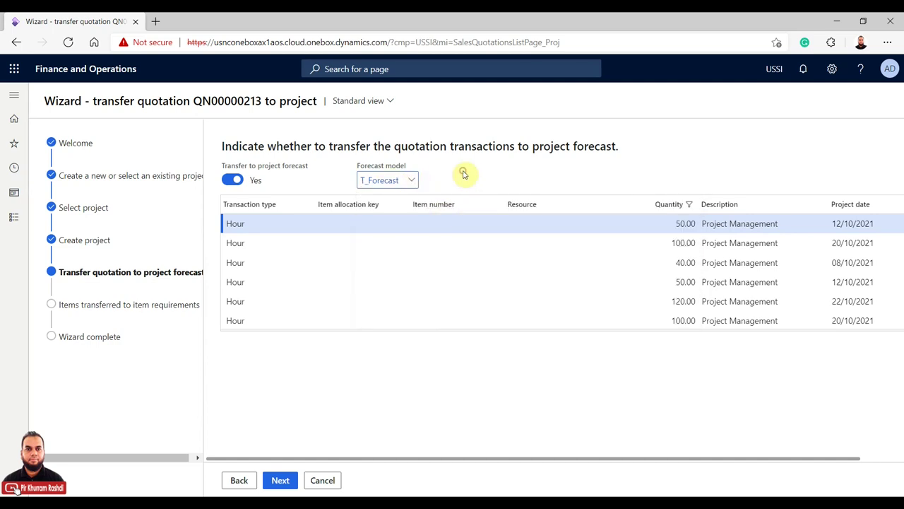
pyautogui.click(281, 481)
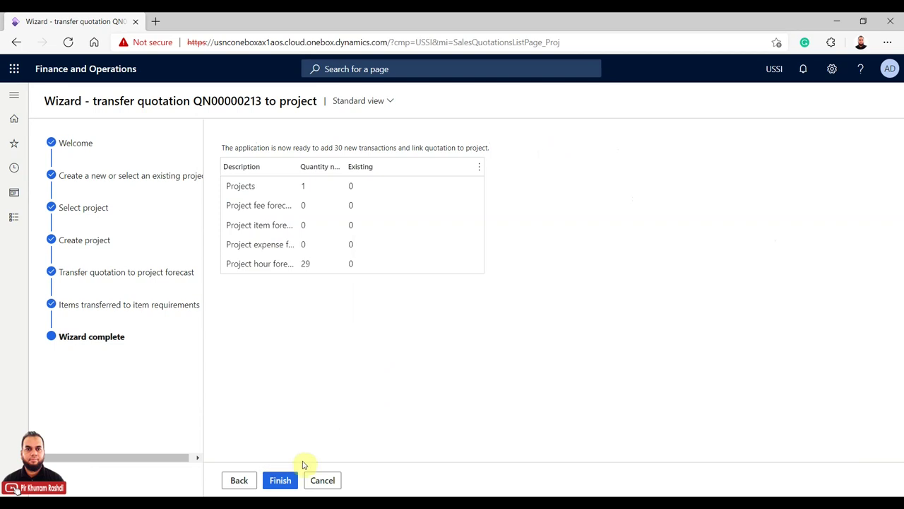
# Step: Finish the transfer to the project and agree to copy the default financial dimensions from the quotation header to its lines
pyautogui.click(279, 480)
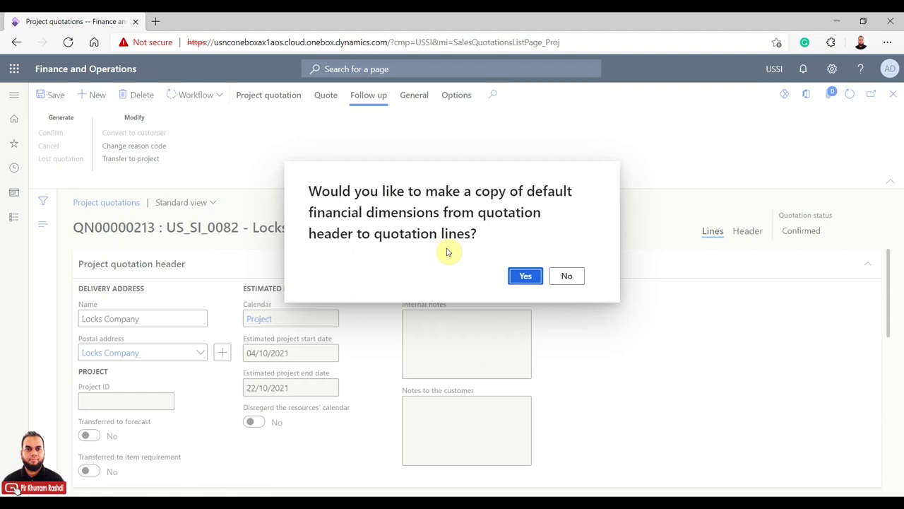
pyautogui.click(522, 276)
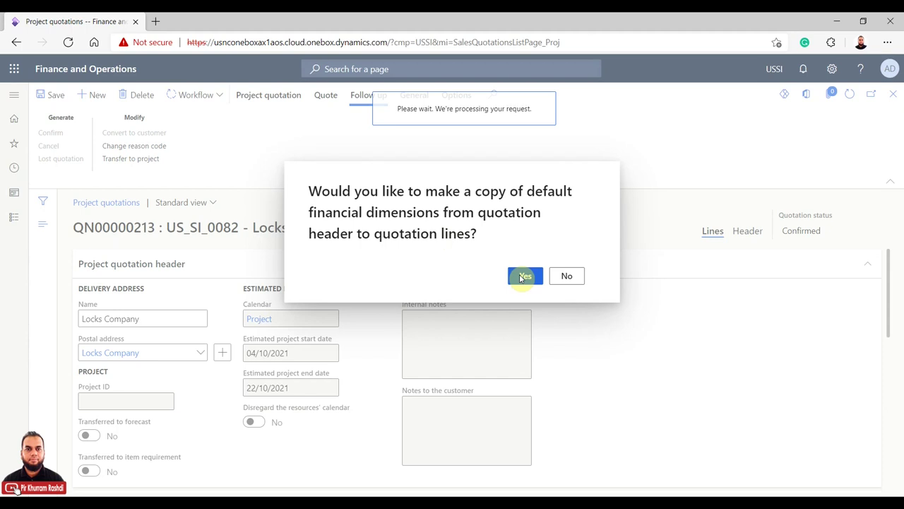
pyautogui.click(523, 277)
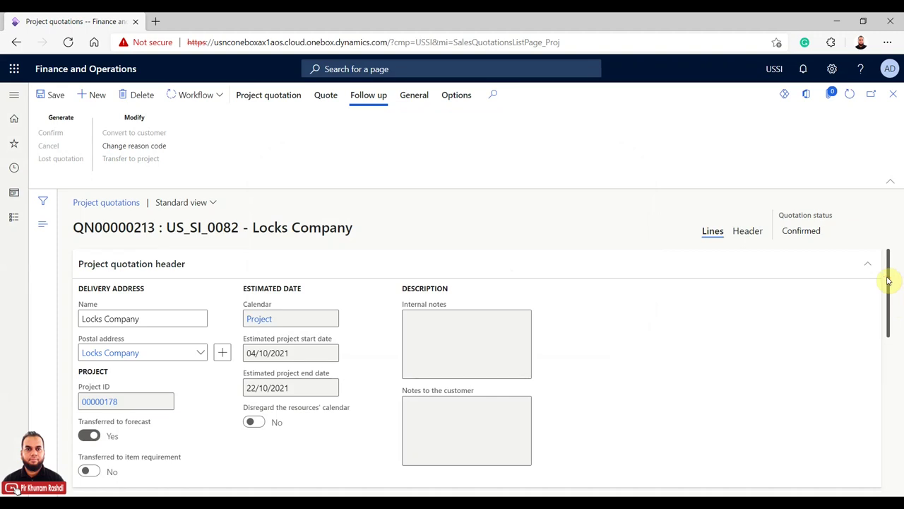
# Step: Open the details of the newly linked project from the quotation's Project ID
pyautogui.moveTo(888, 280); pyautogui.dragTo(888, 317)
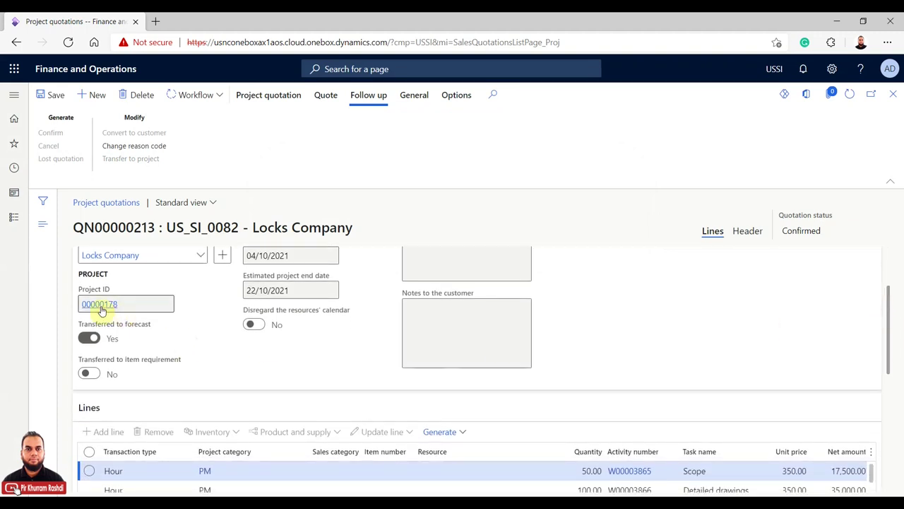
pyautogui.moveTo(101, 310)
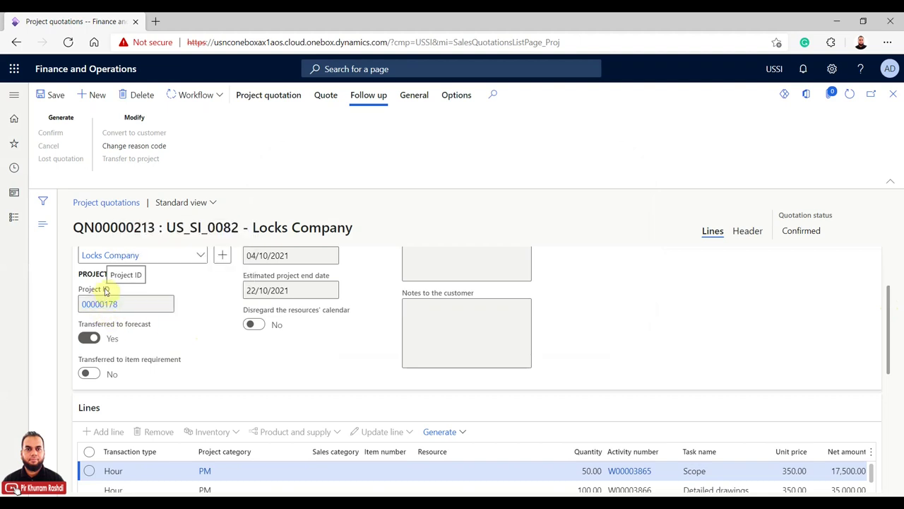
pyautogui.rightClick(105, 291)
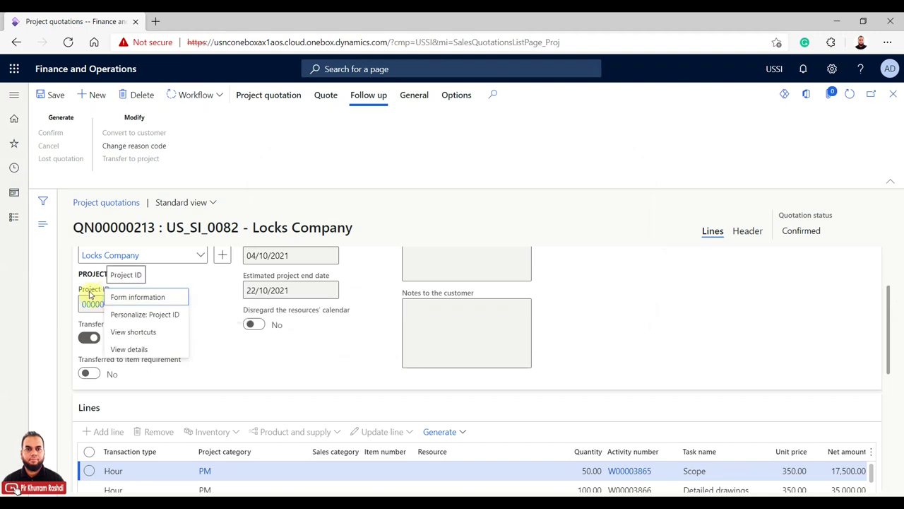
pyautogui.click(124, 350)
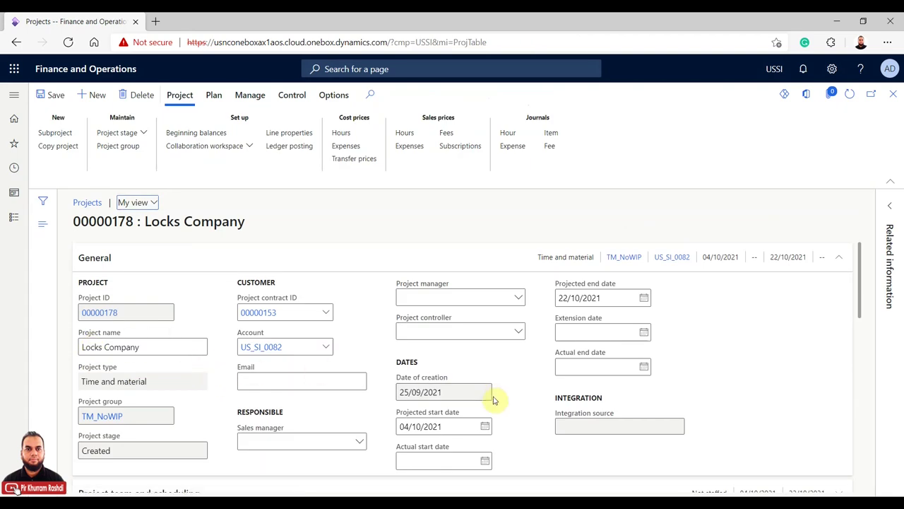
# Step: Look over the new project's general information and stage, and expand its Project hierarchy section
pyautogui.moveTo(858, 261); pyautogui.dragTo(858, 285)
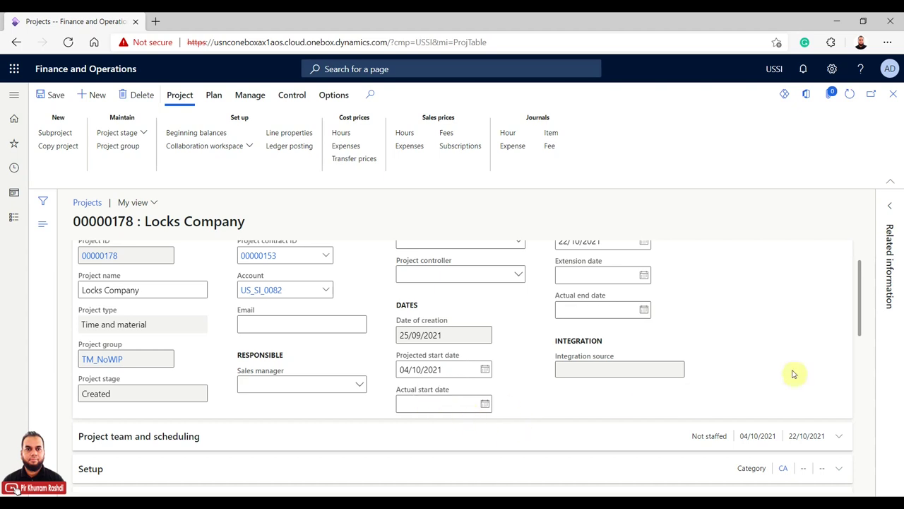
pyautogui.moveTo(858, 278); pyautogui.dragTo(858, 315)
pyautogui.click(134, 281)
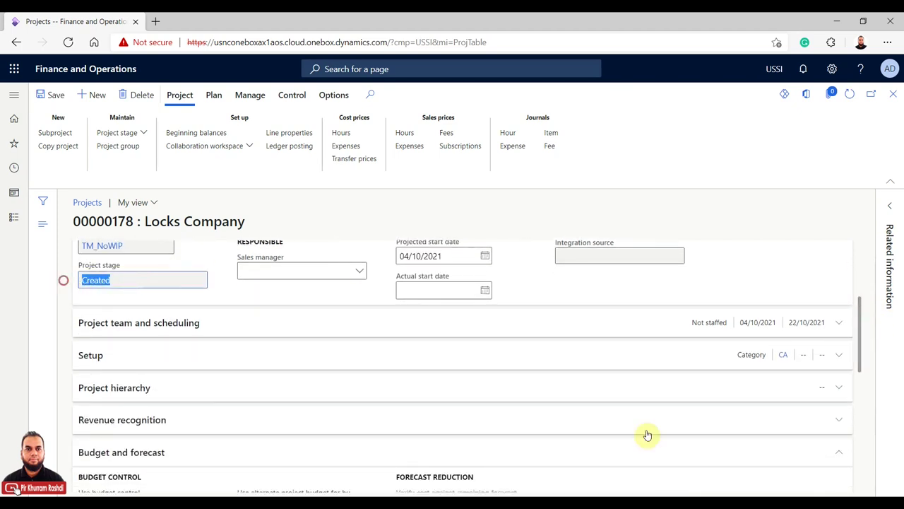
pyautogui.moveTo(856, 316); pyautogui.dragTo(862, 337)
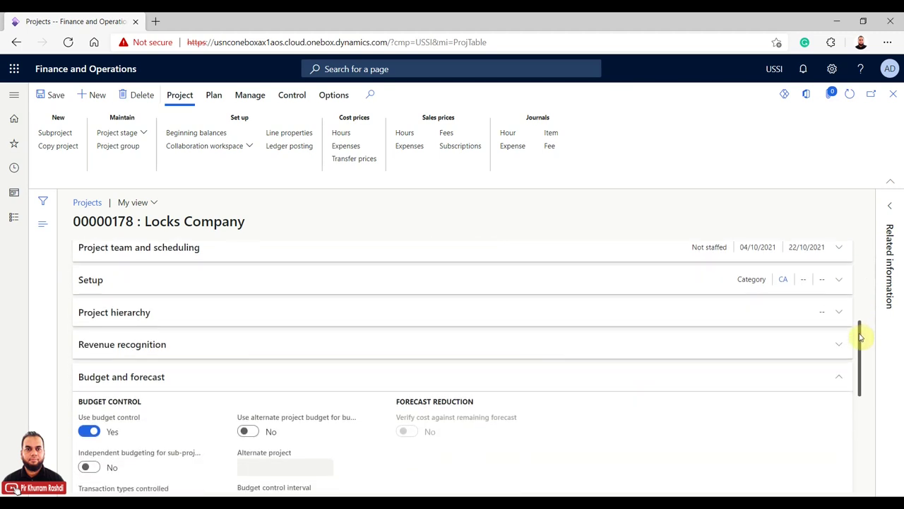
pyautogui.click(651, 317)
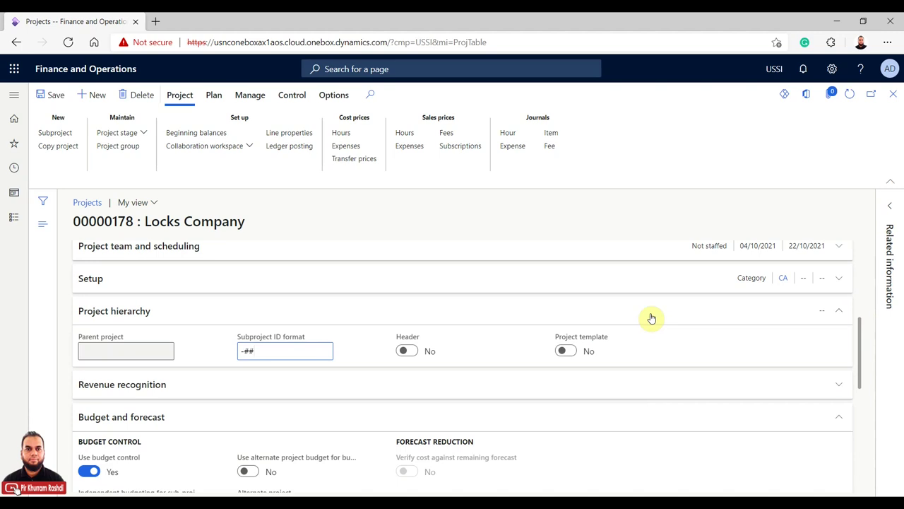
# Step: Collapse the Project hierarchy section and examine the project's budget control settings, including the Budget overrun default options, and the remaining sections
pyautogui.click(651, 317)
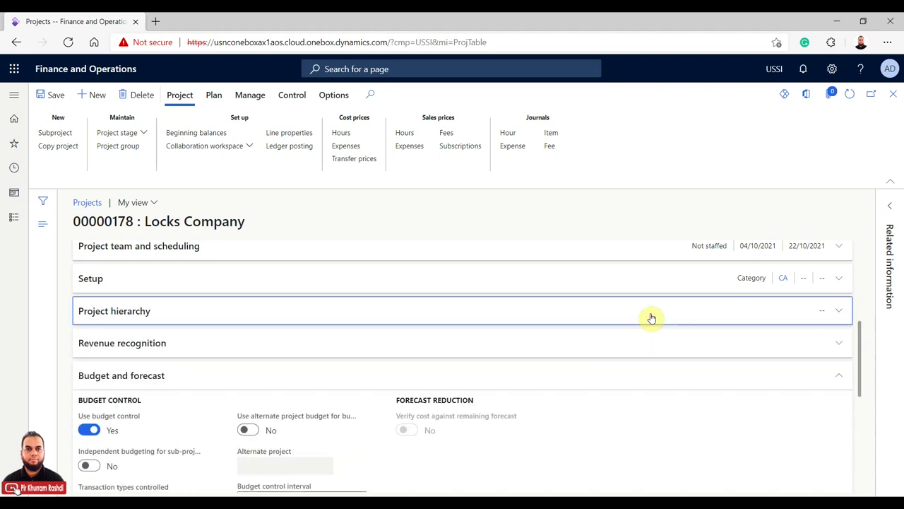
pyautogui.moveTo(864, 349); pyautogui.dragTo(763, 400)
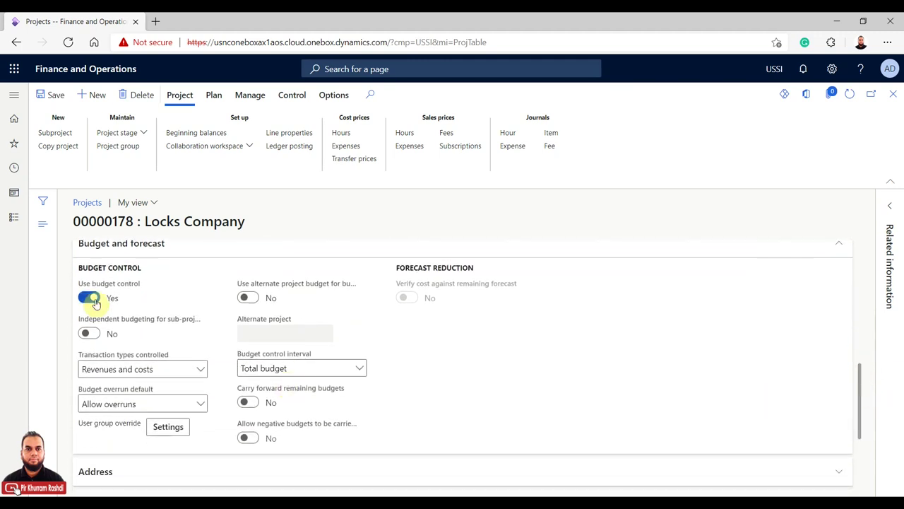
pyautogui.click(202, 405)
pyautogui.scroll(-1, 207, 408)
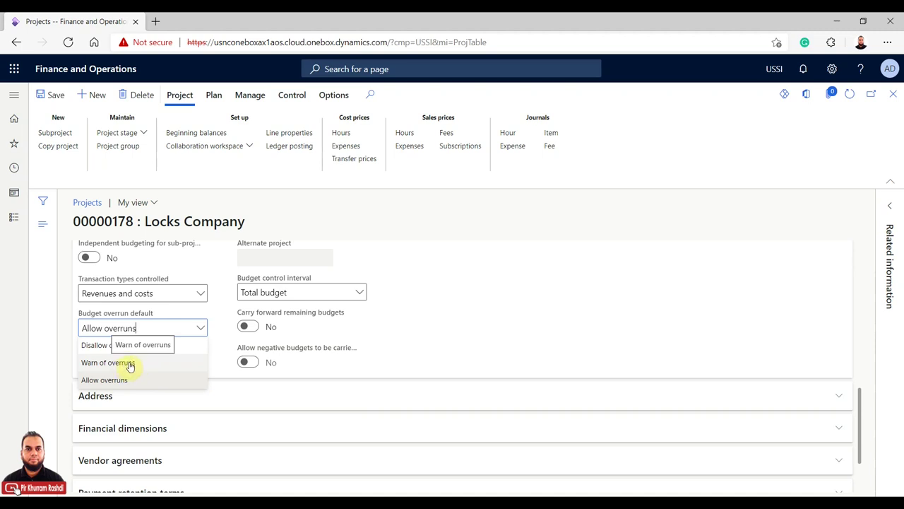
pyautogui.click(153, 325)
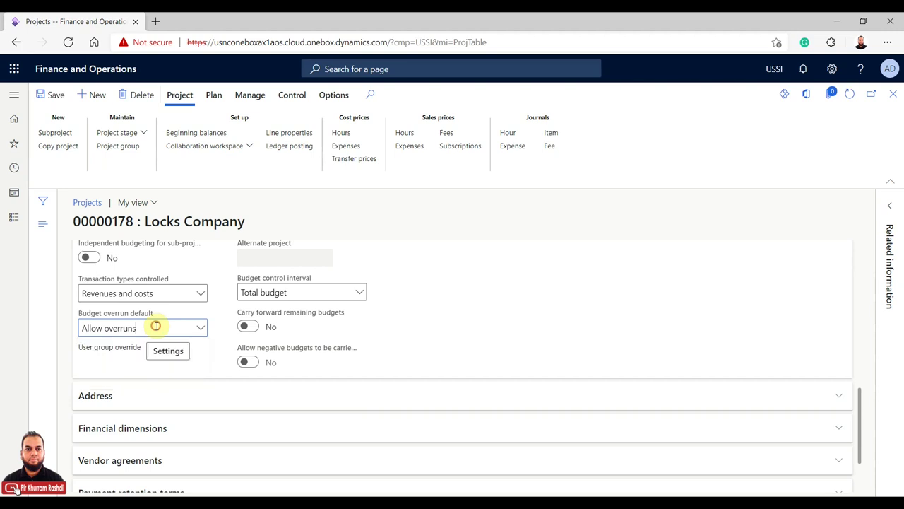
pyautogui.scroll(-2, 476, 354)
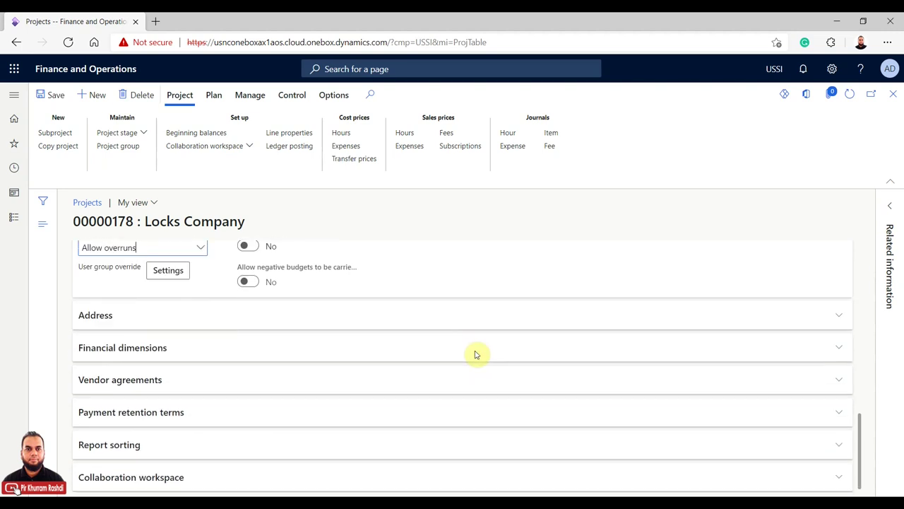
pyautogui.scroll(10, 476, 355)
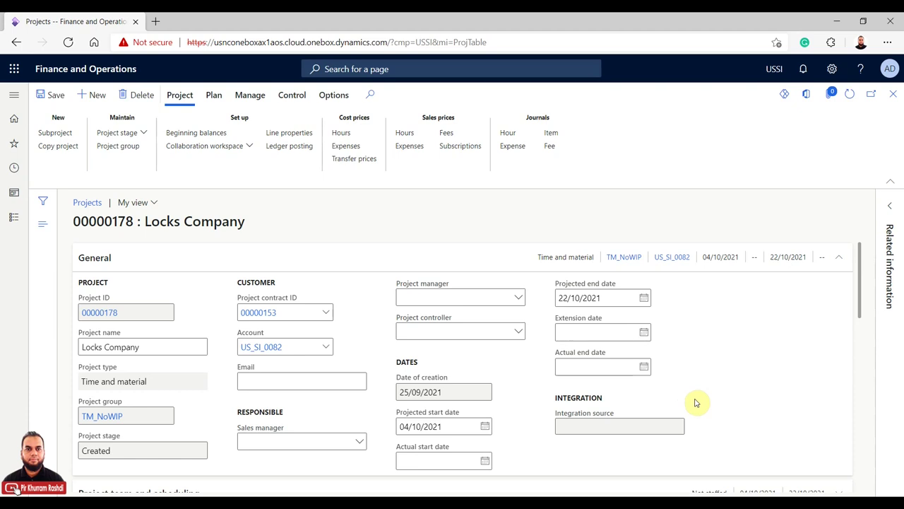
pyautogui.scroll(-10, 696, 403)
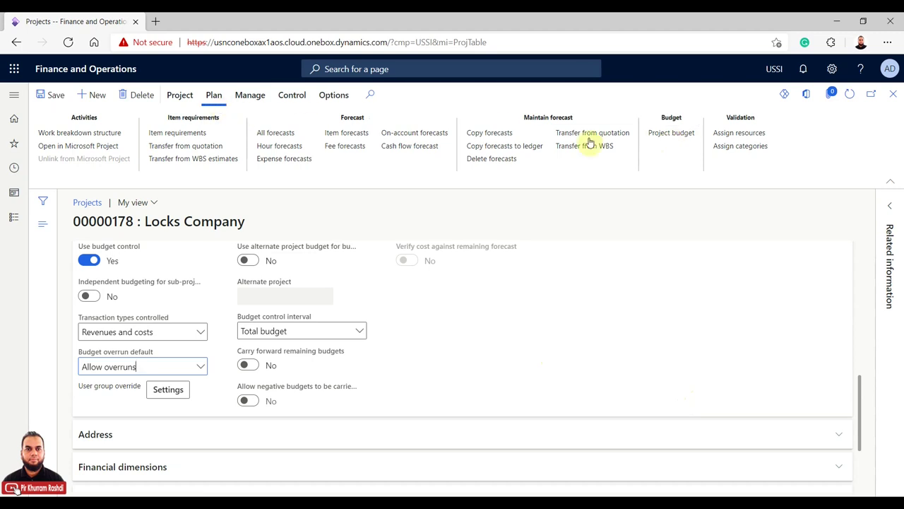
# Step: Open the project budget and import it from the Forecast source using the T_Forecast model, summarized by category
pyautogui.click(675, 134)
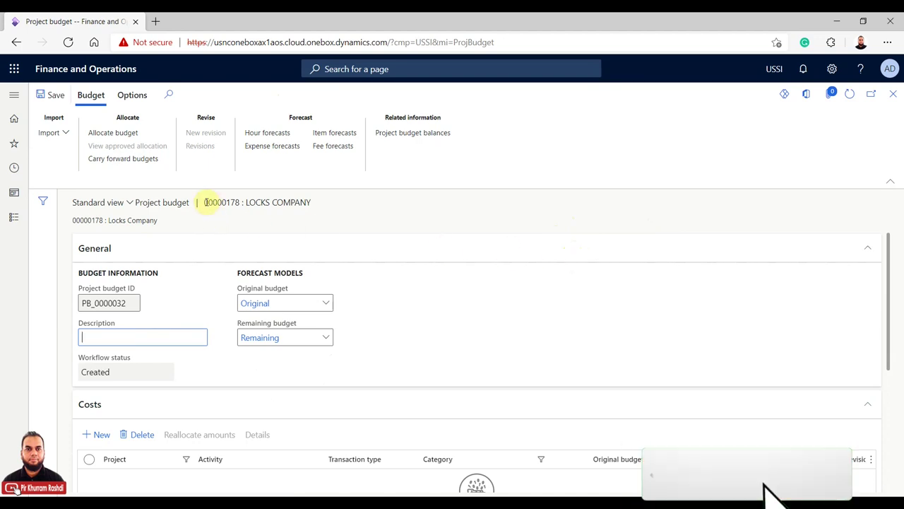
pyautogui.click(70, 137)
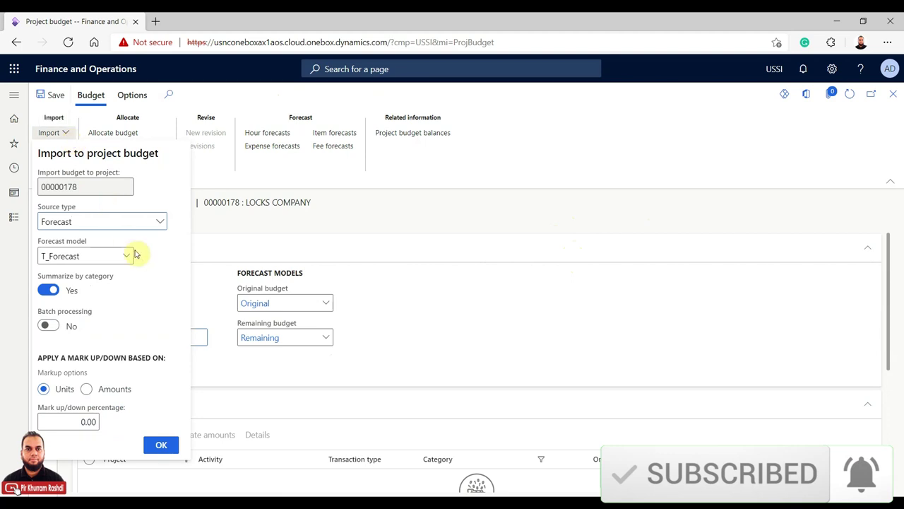
pyautogui.click(161, 223)
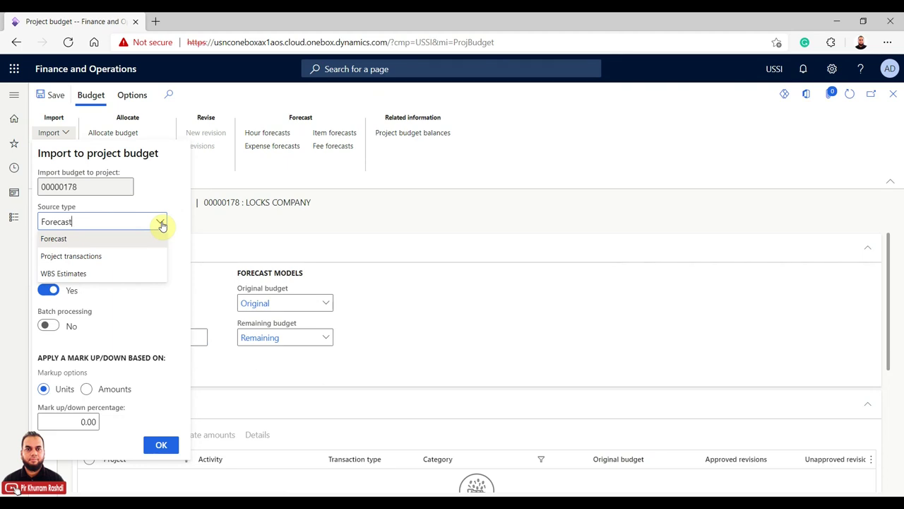
pyautogui.click(126, 222)
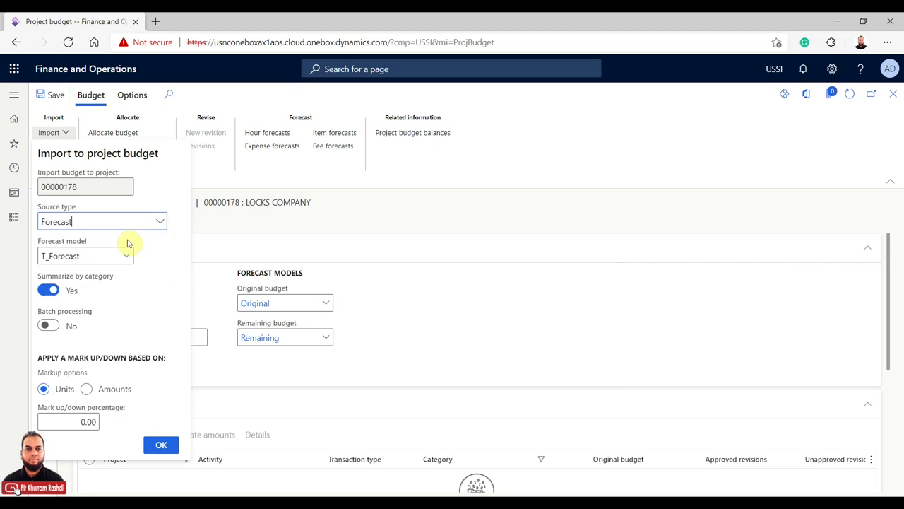
pyautogui.click(128, 258)
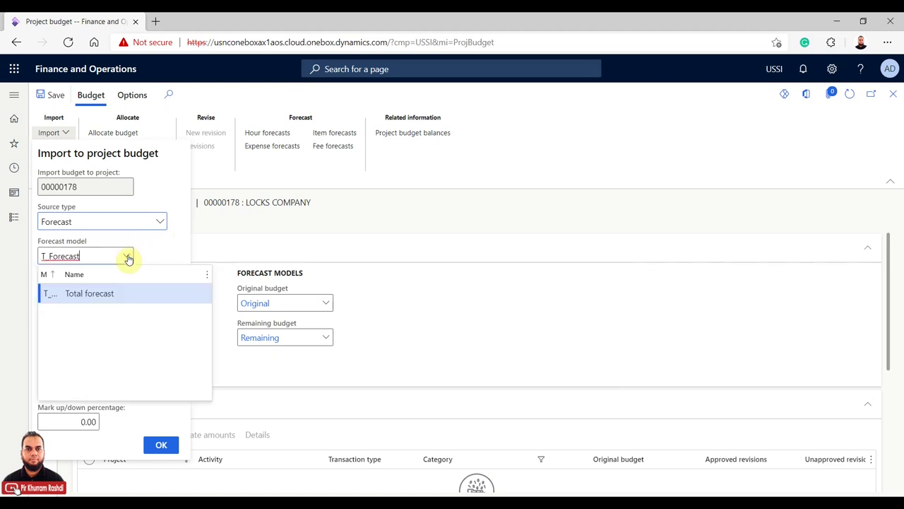
pyautogui.click(149, 252)
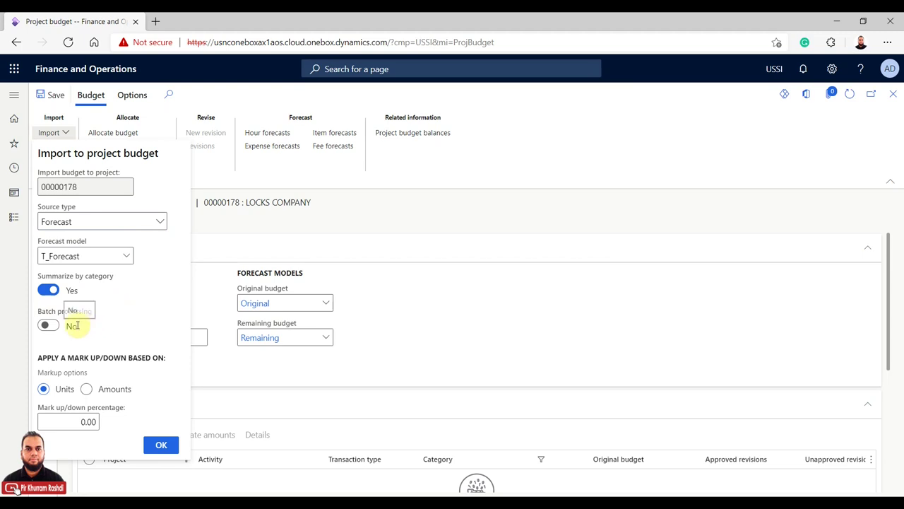
pyautogui.click(162, 445)
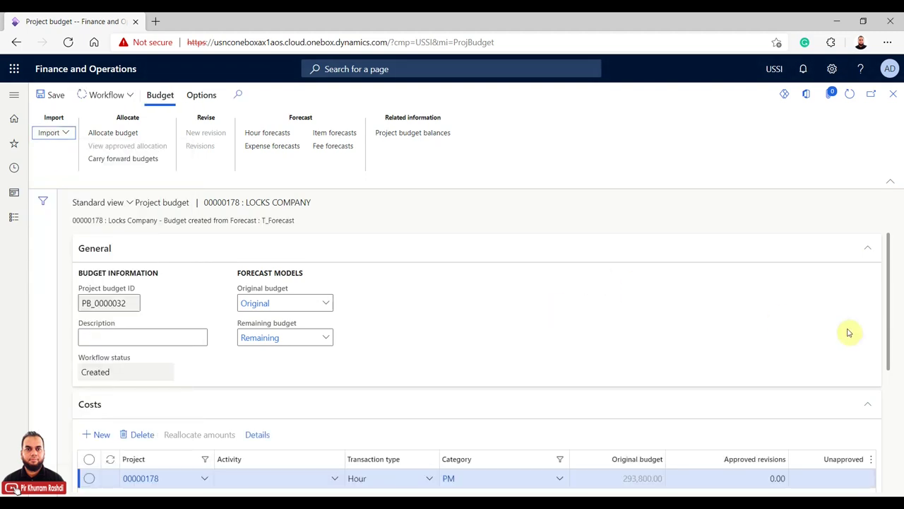
# Step: Review the imported cost and revenue lines of the project budget and their totals
pyautogui.moveTo(888, 253); pyautogui.dragTo(886, 330)
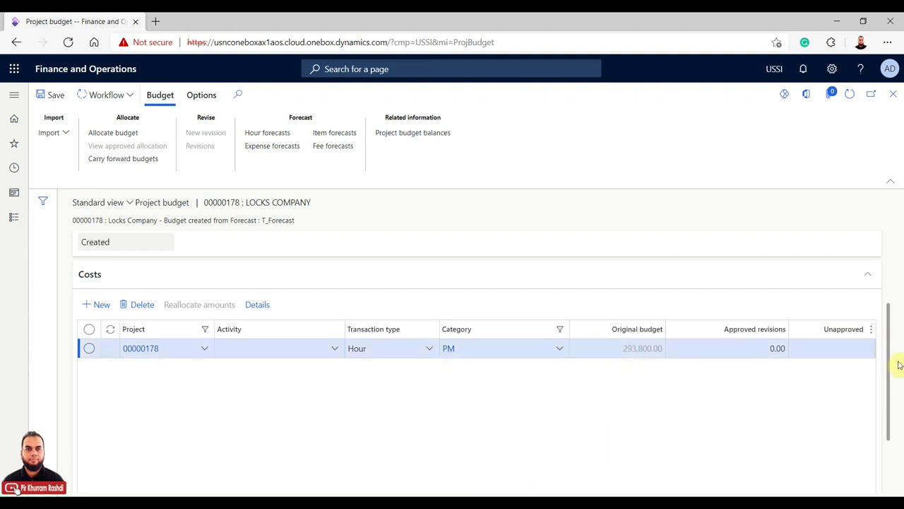
pyautogui.moveTo(886, 342); pyautogui.dragTo(882, 430)
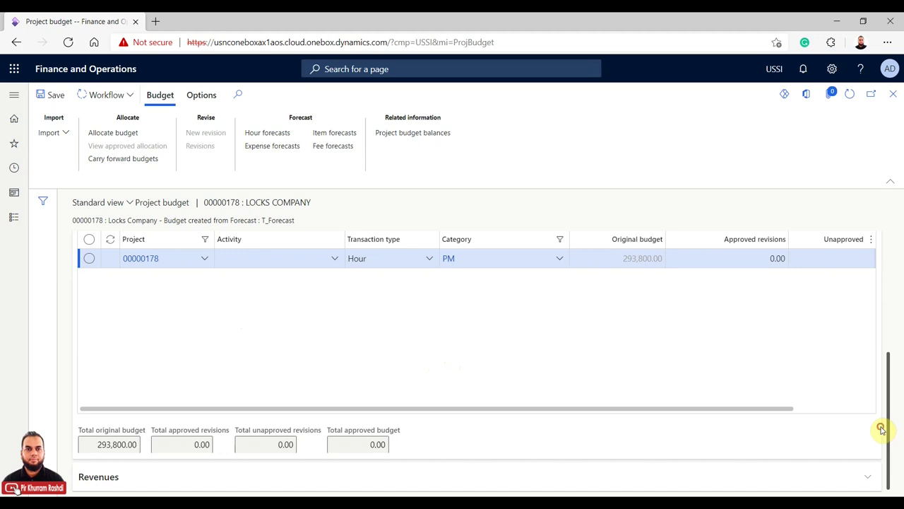
pyautogui.moveTo(890, 384); pyautogui.dragTo(889, 412)
pyautogui.scroll(-3, 902, 363)
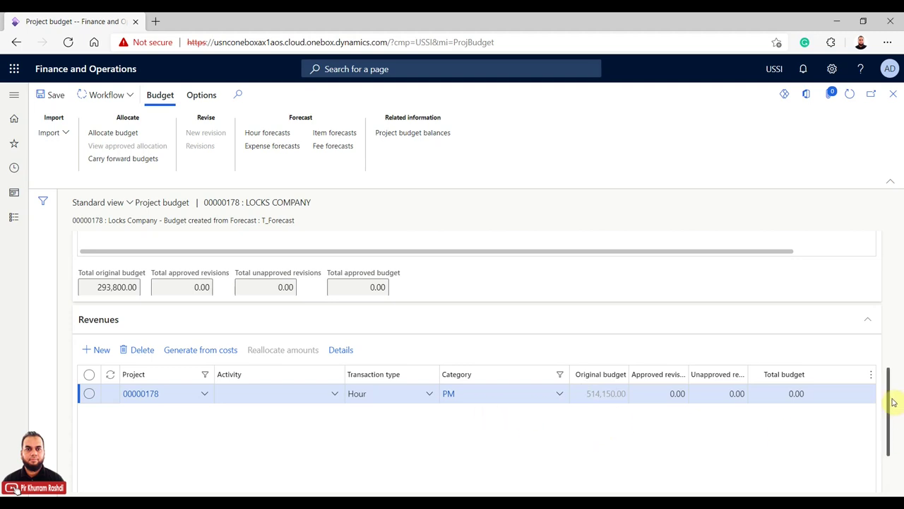
pyautogui.moveTo(889, 396); pyautogui.dragTo(890, 243)
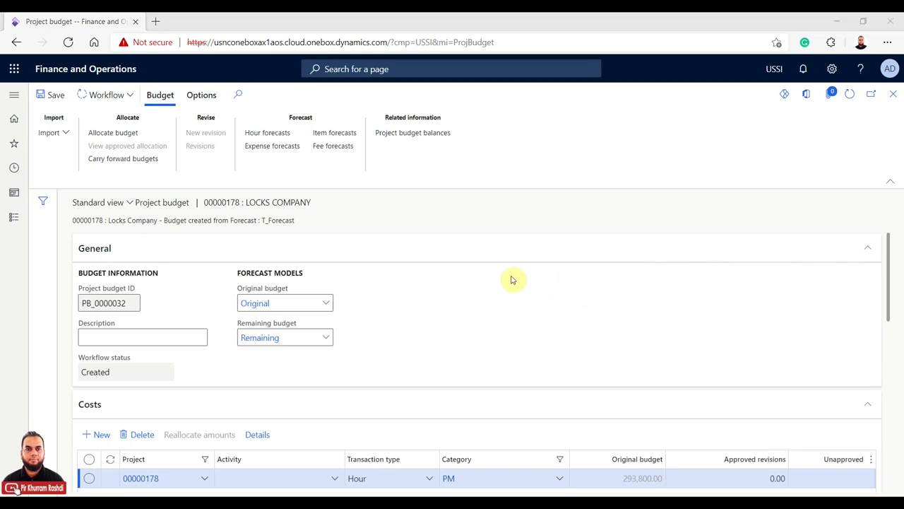
# Step: Submit the original budget to the workflow with the comment "Budget approval submission"
pyautogui.click(131, 97)
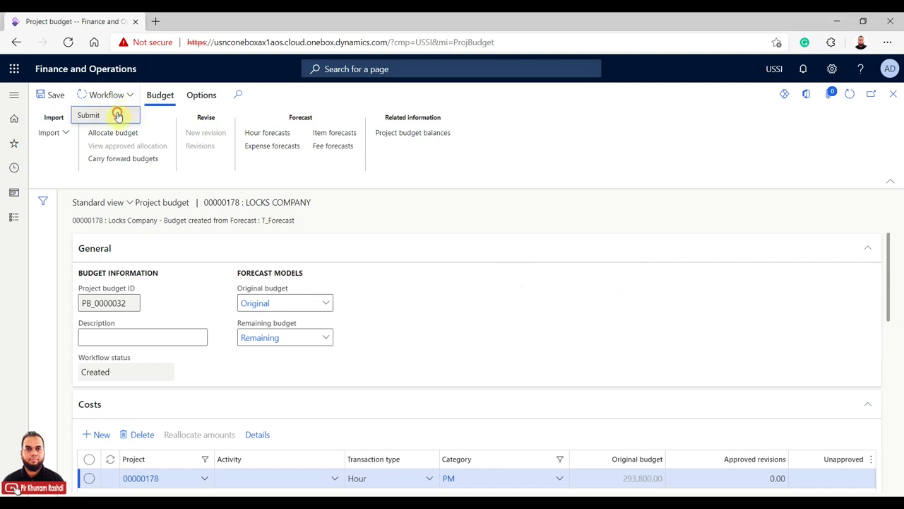
pyautogui.click(119, 116)
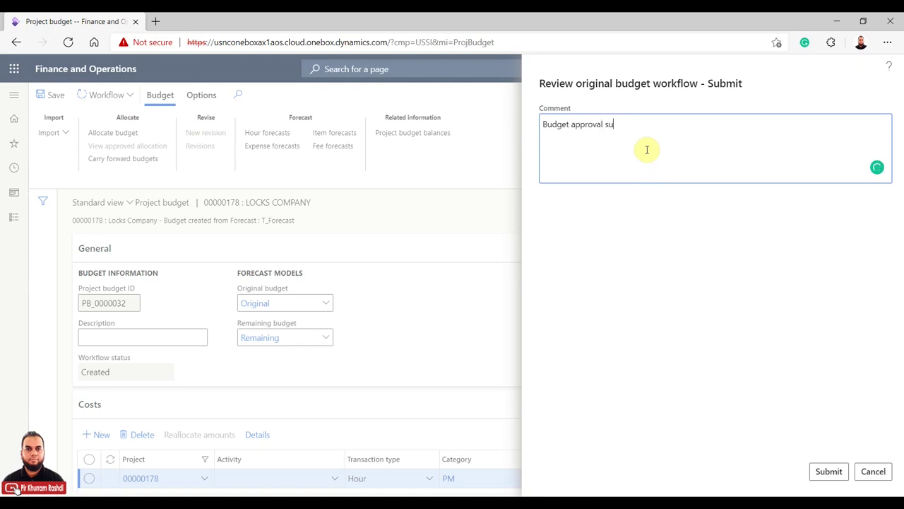
pyautogui.write('ssion')
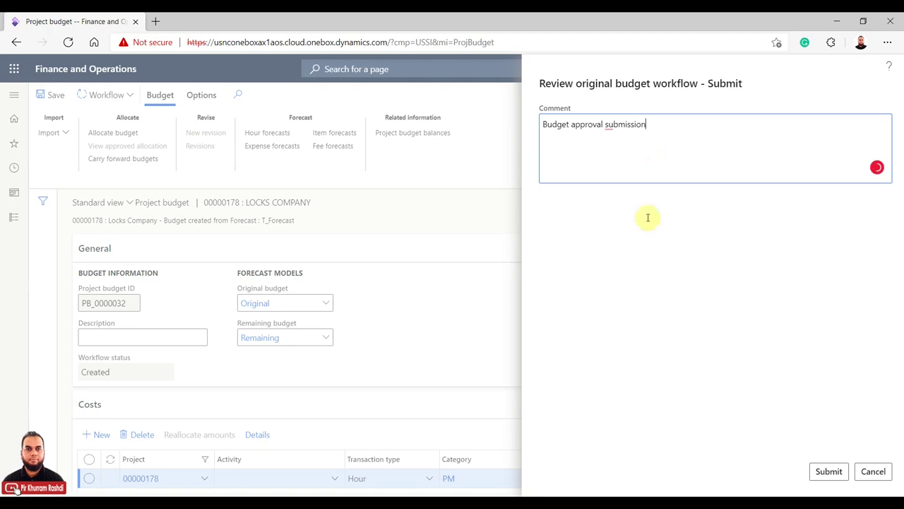
pyautogui.click(828, 471)
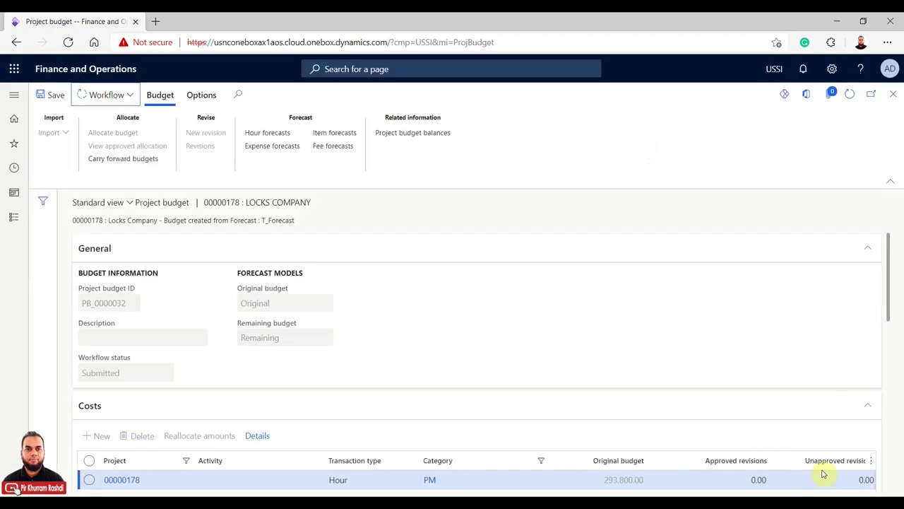
# Step: Refresh the project budget and check its workflow status
pyautogui.scroll(-1, 888, 248)
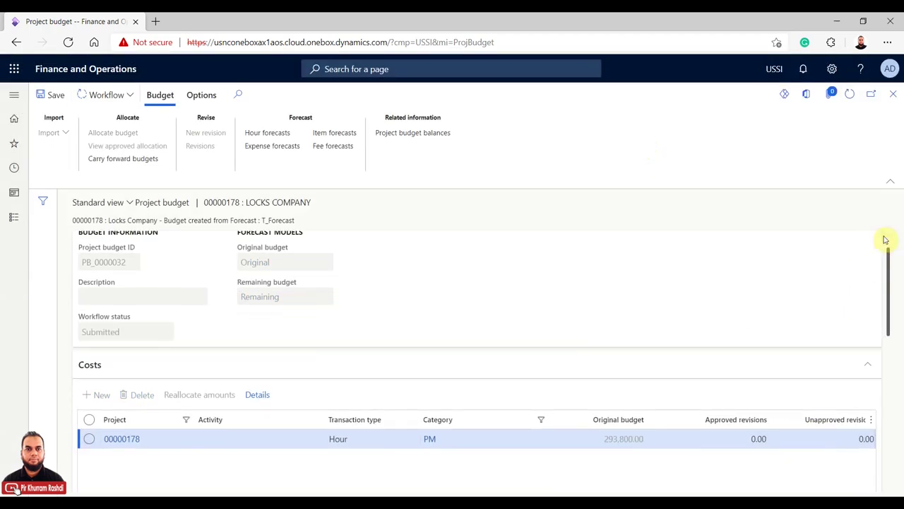
pyautogui.click(849, 103)
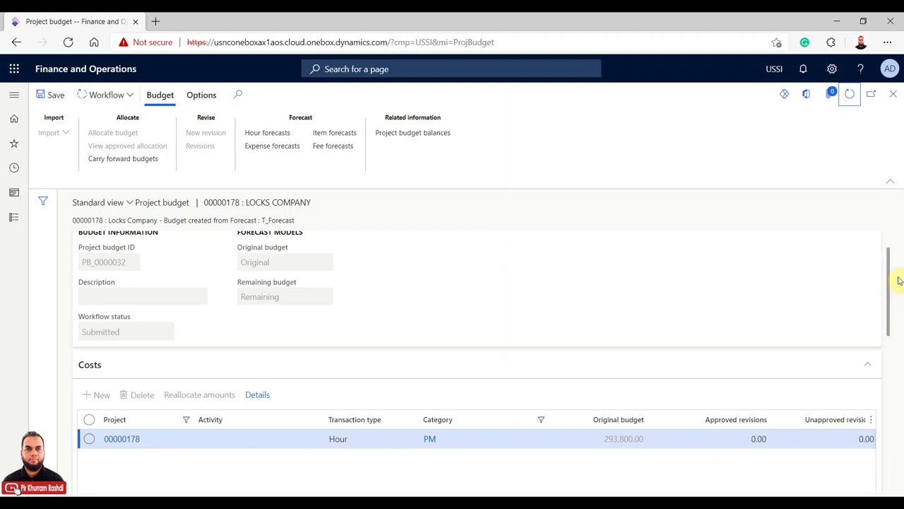
pyautogui.scroll(1, 890, 276)
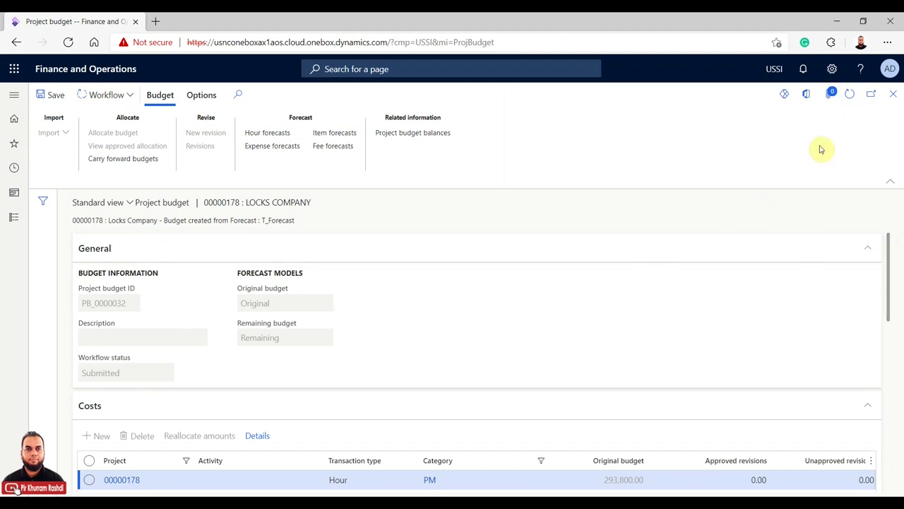
pyautogui.moveTo(128, 374); pyautogui.dragTo(77, 373)
pyautogui.click(850, 94)
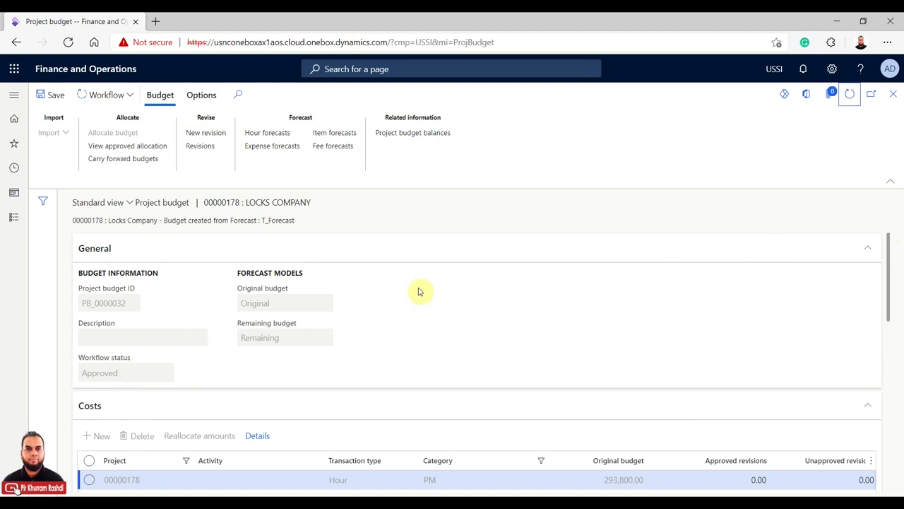
# Step: Look over the budget's cost totals and revenue lines following the workflow submission
pyautogui.scroll(-5, 417, 297)
pyautogui.scroll(-3, 421, 288)
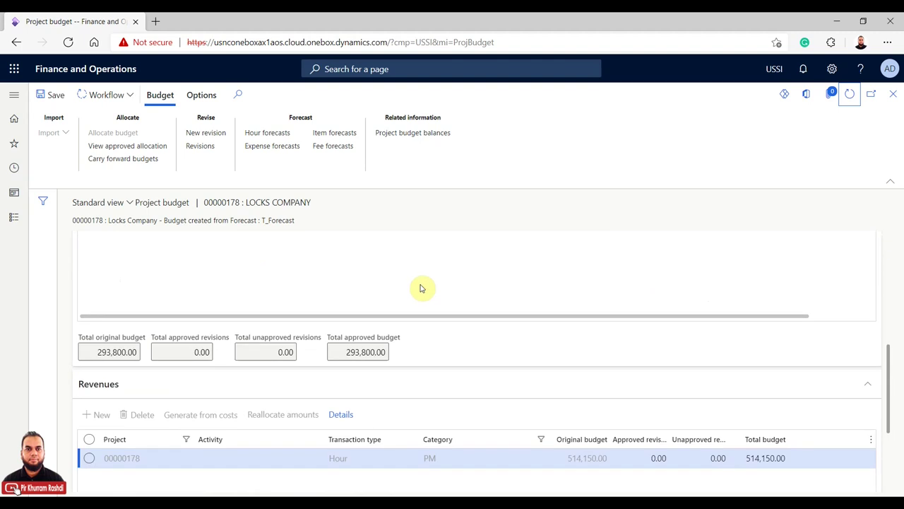
pyautogui.scroll(-3, 421, 288)
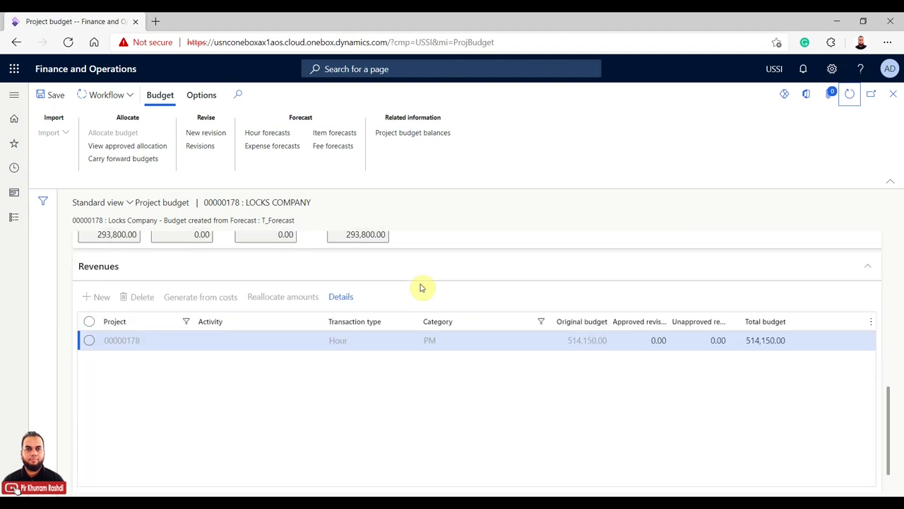
pyautogui.scroll(5, 421, 289)
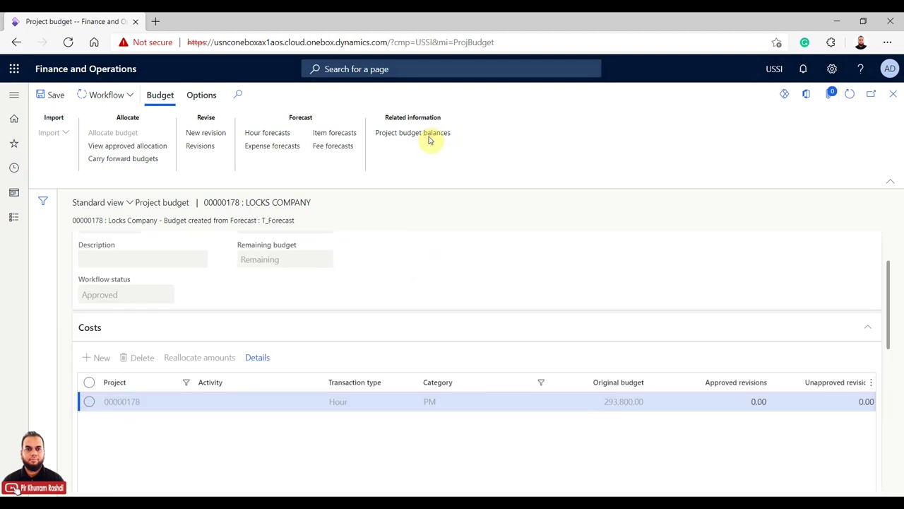
# Step: View the project budget balances with the total cost and total revenue expanded by transaction type, and return to the project budget
pyautogui.click(430, 135)
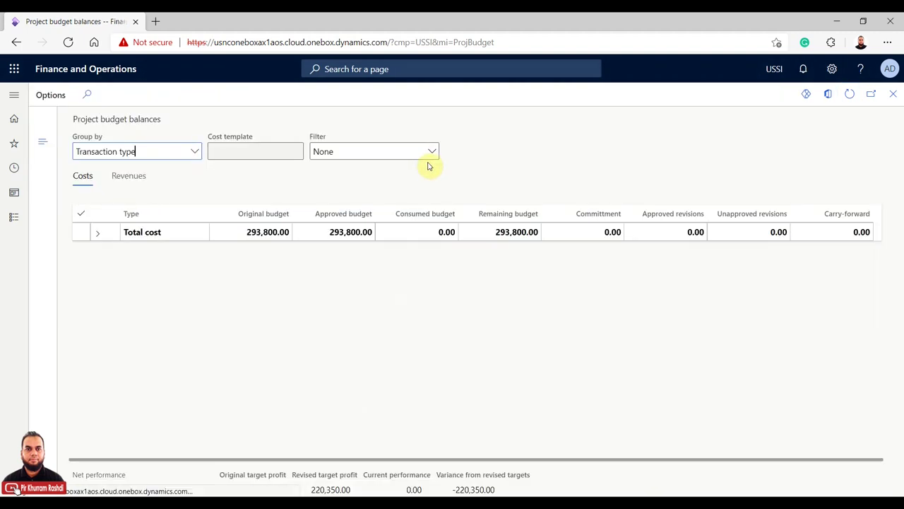
pyautogui.click(97, 233)
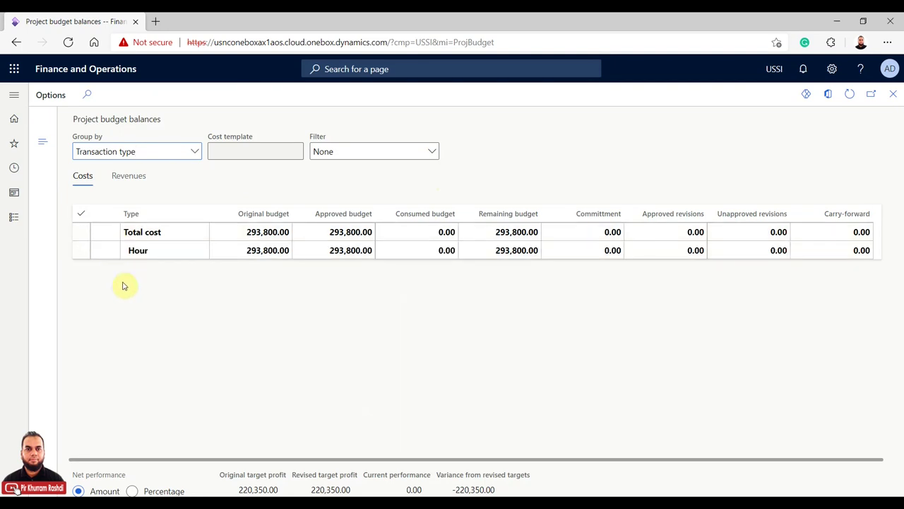
pyautogui.click(118, 179)
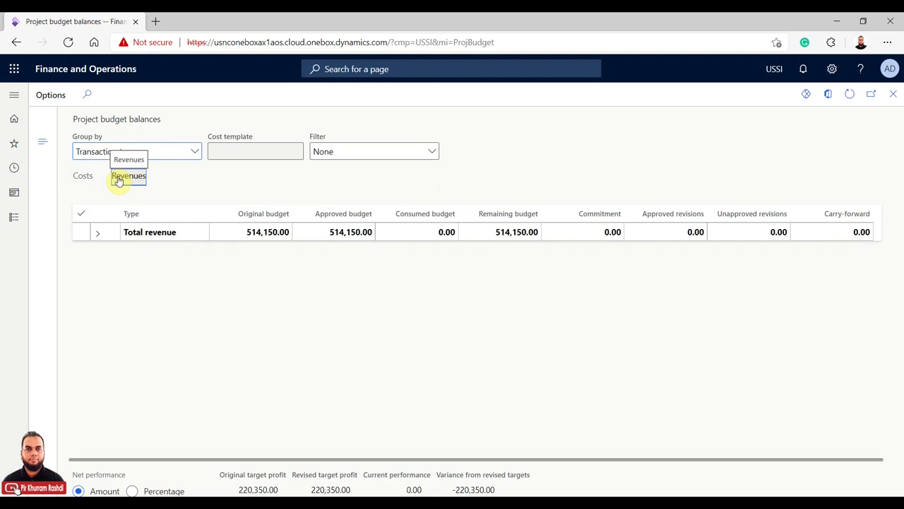
pyautogui.click(97, 234)
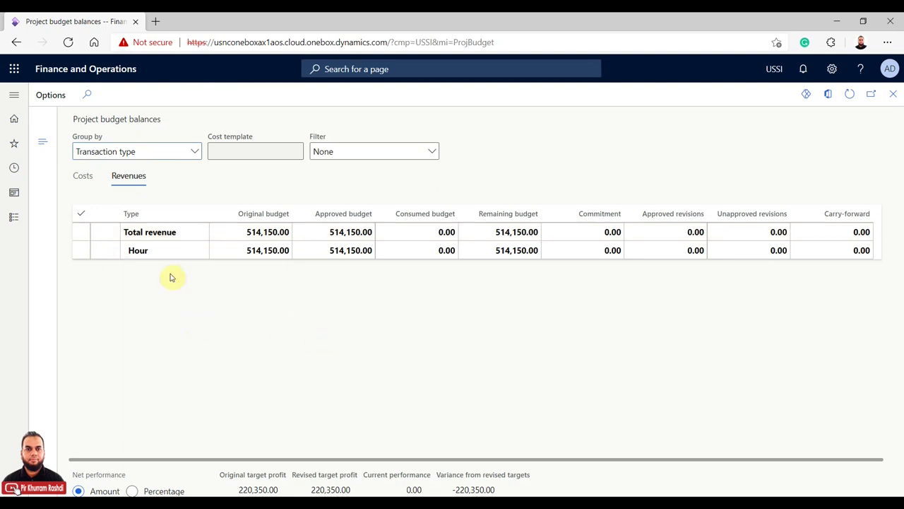
pyautogui.click(82, 176)
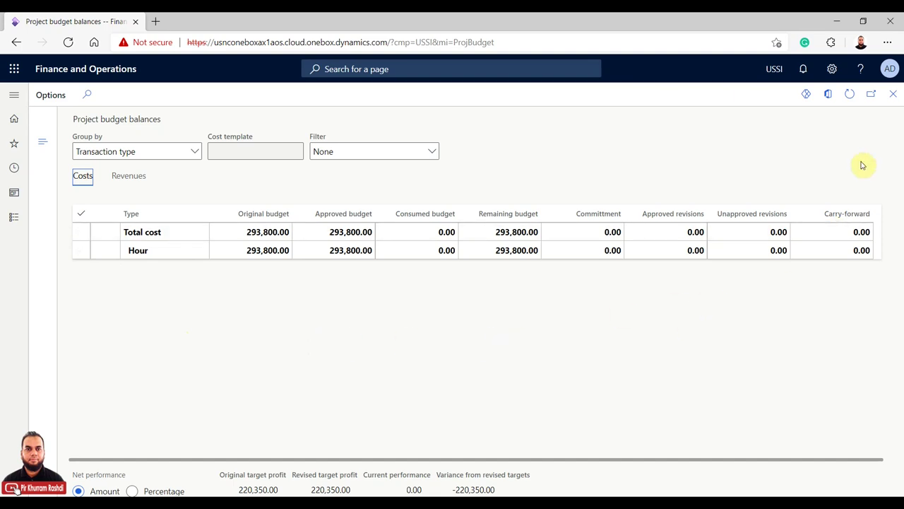
pyautogui.click(892, 95)
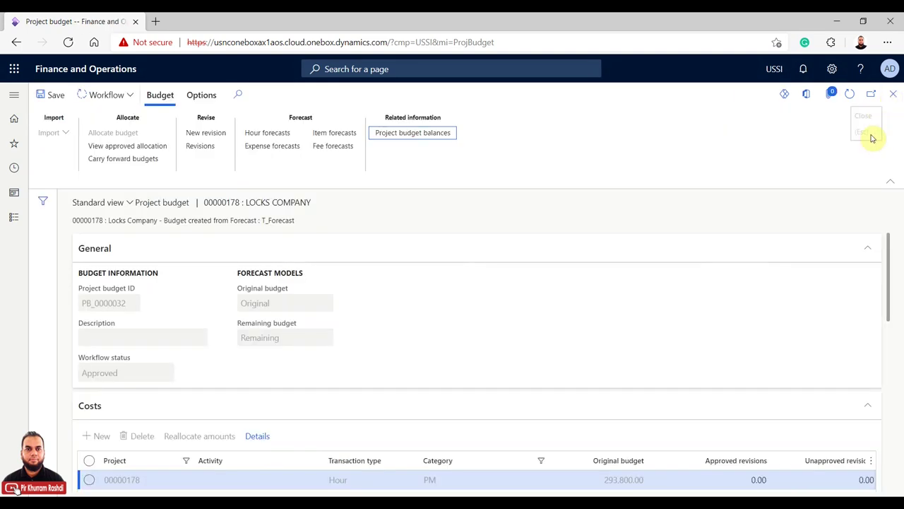
# Step: Close the project budget and set the Locks Company project's stage to Released
pyautogui.click(893, 94)
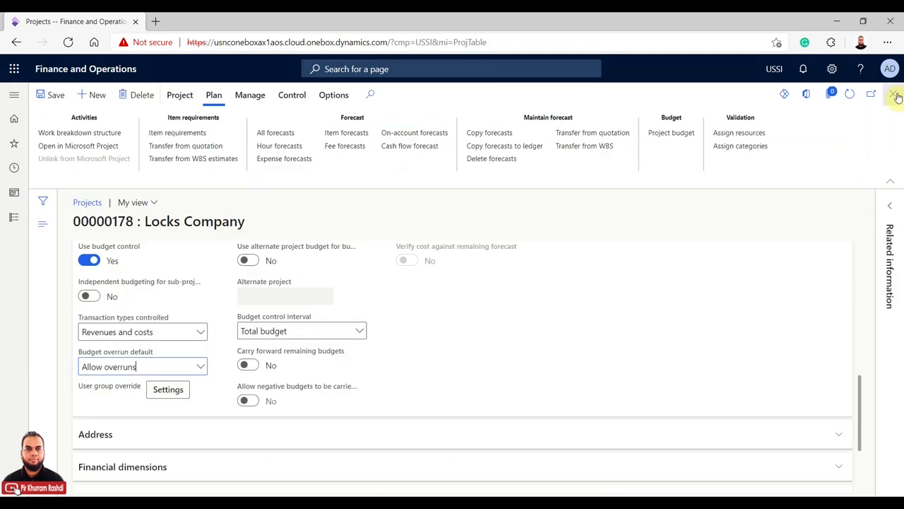
pyautogui.moveTo(858, 394); pyautogui.dragTo(870, 210)
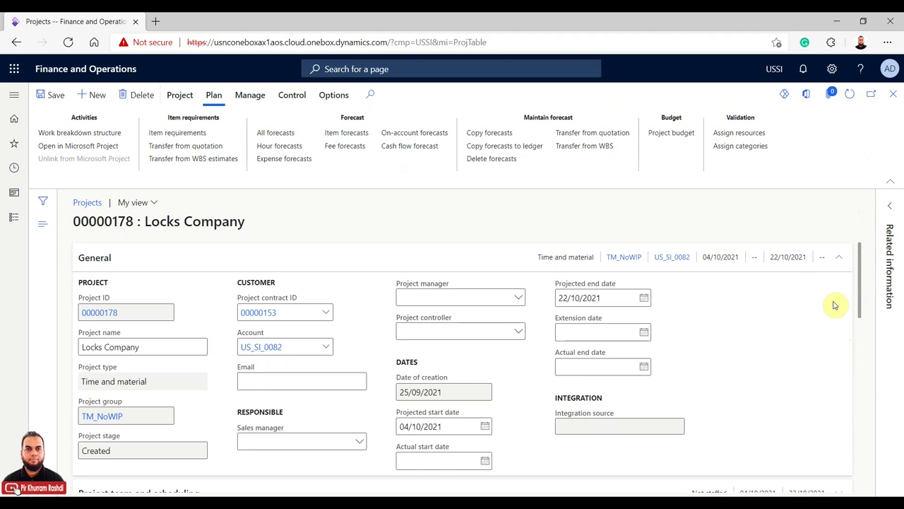
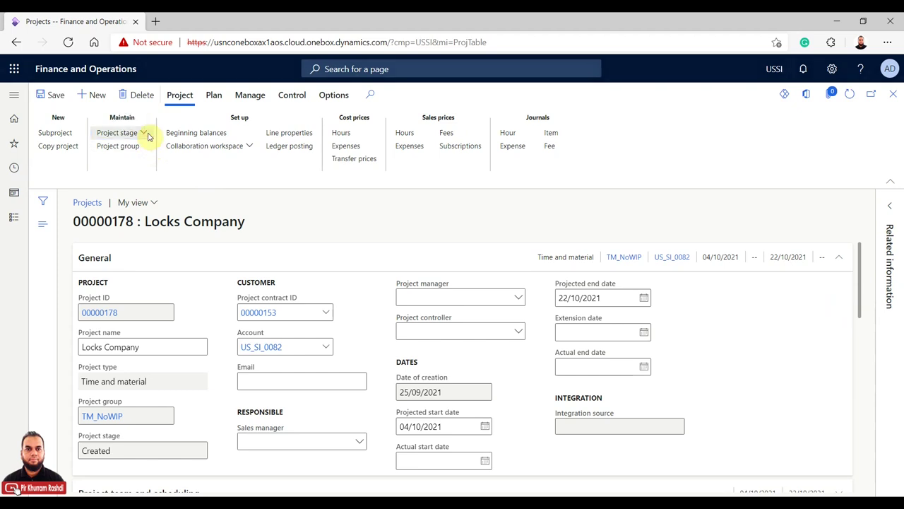
pyautogui.click(144, 134)
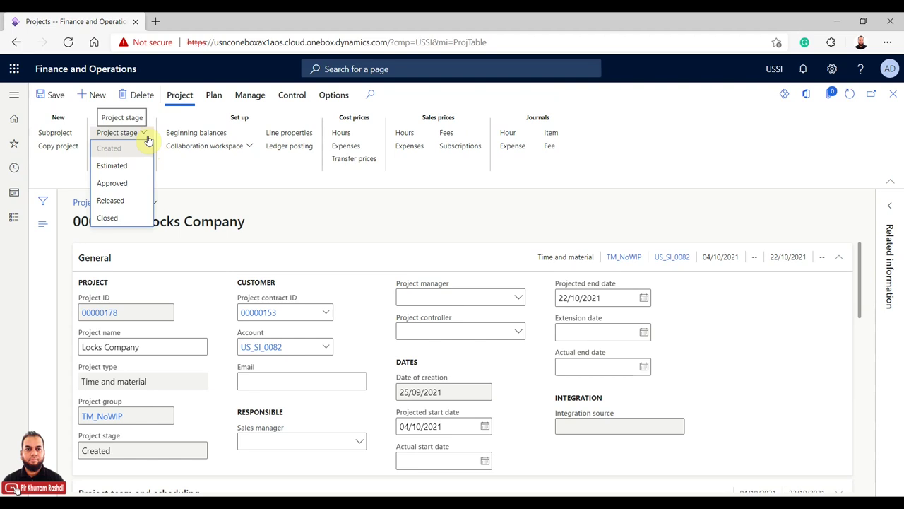
pyautogui.click(125, 201)
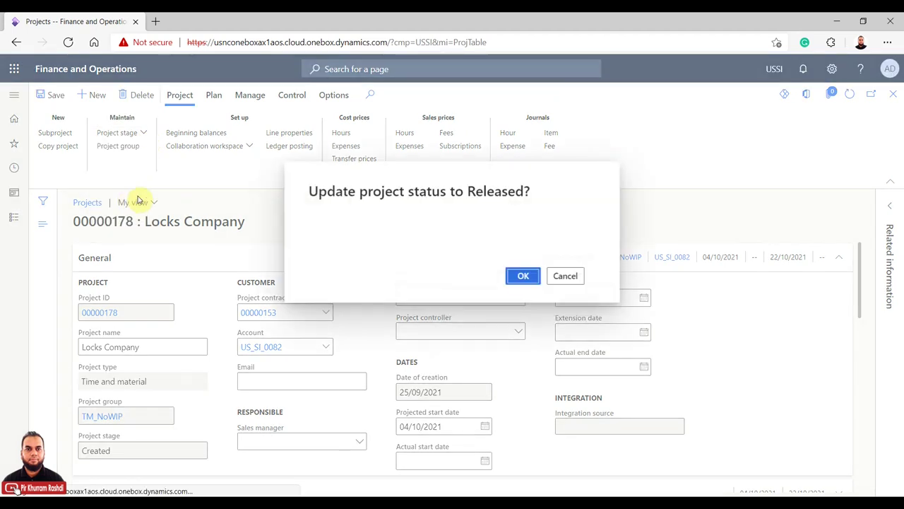
pyautogui.click(523, 276)
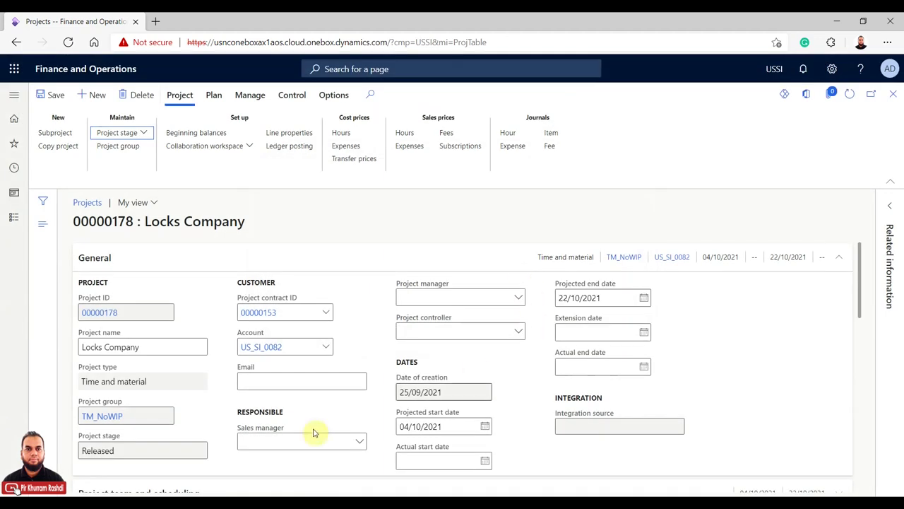
pyautogui.click(83, 452)
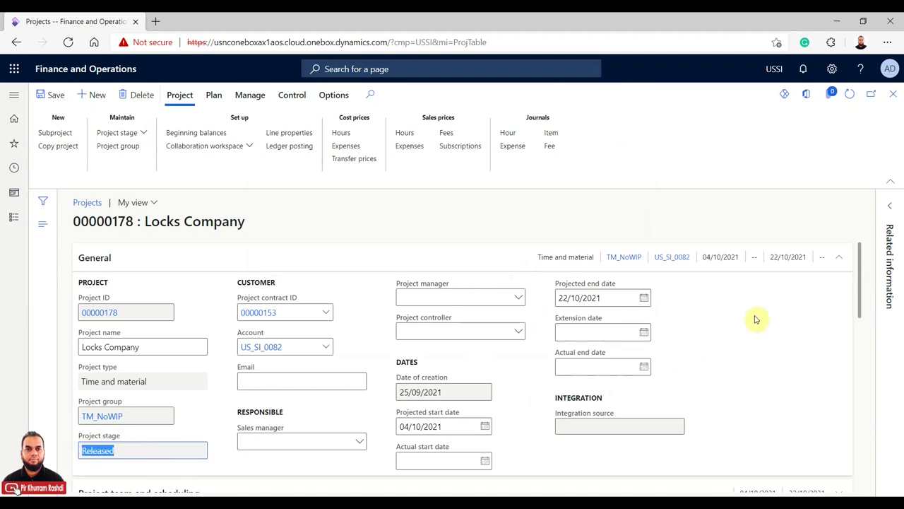
pyautogui.moveTo(860, 267); pyautogui.dragTo(852, 225)
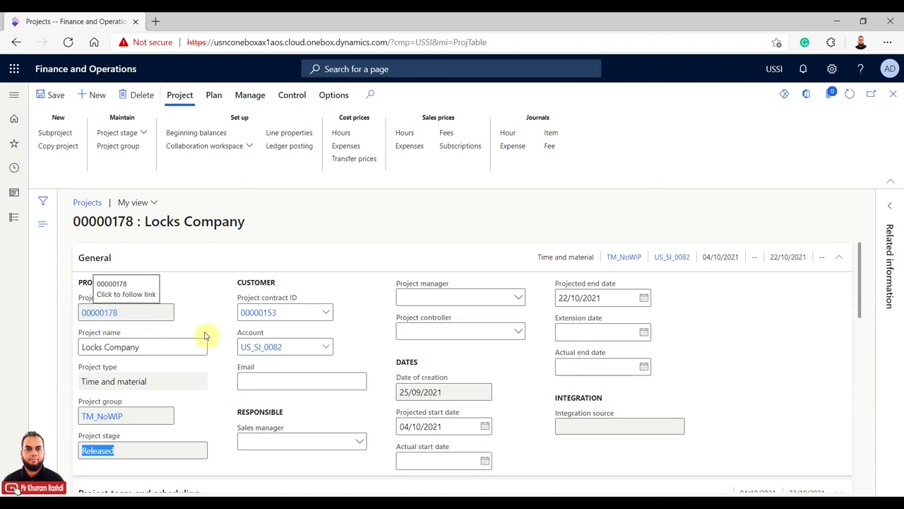
pyautogui.scroll(-2, 212, 403)
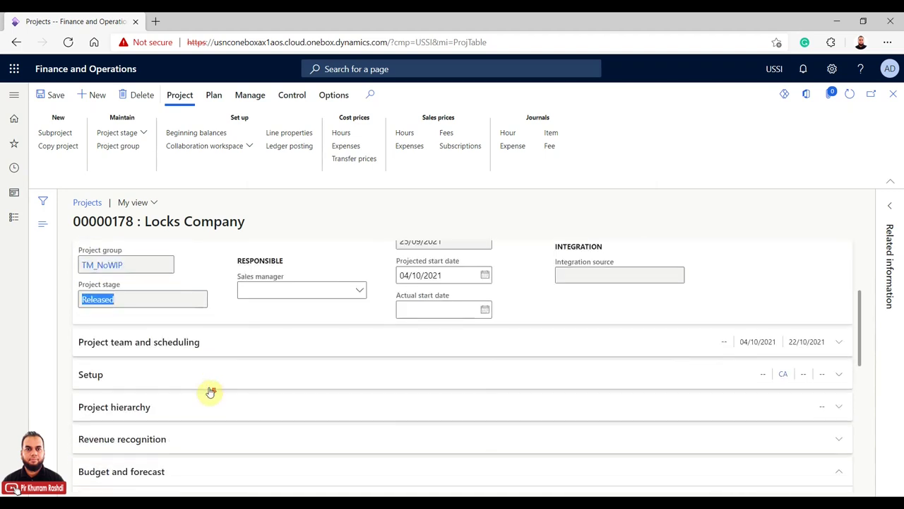
# Step: Open the list of all timesheets in project management and accounting
pyautogui.click(13, 217)
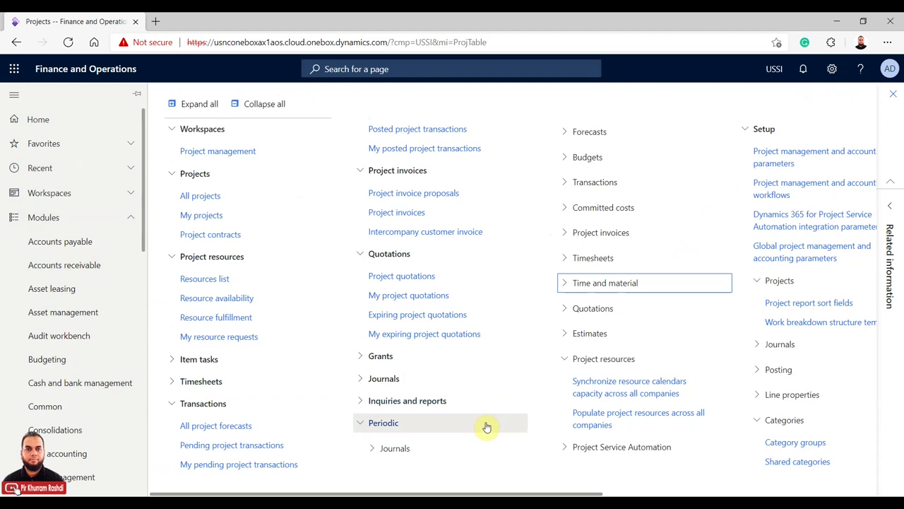
pyautogui.click(171, 380)
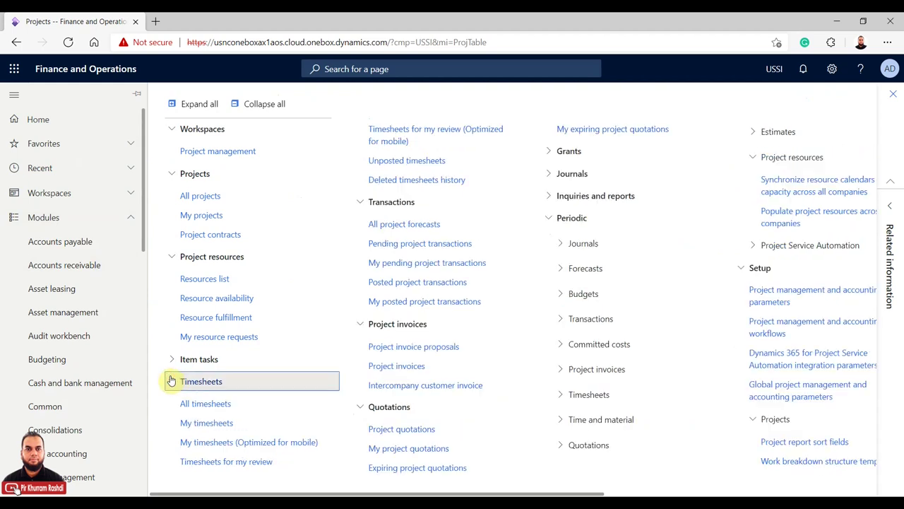
pyautogui.click(205, 404)
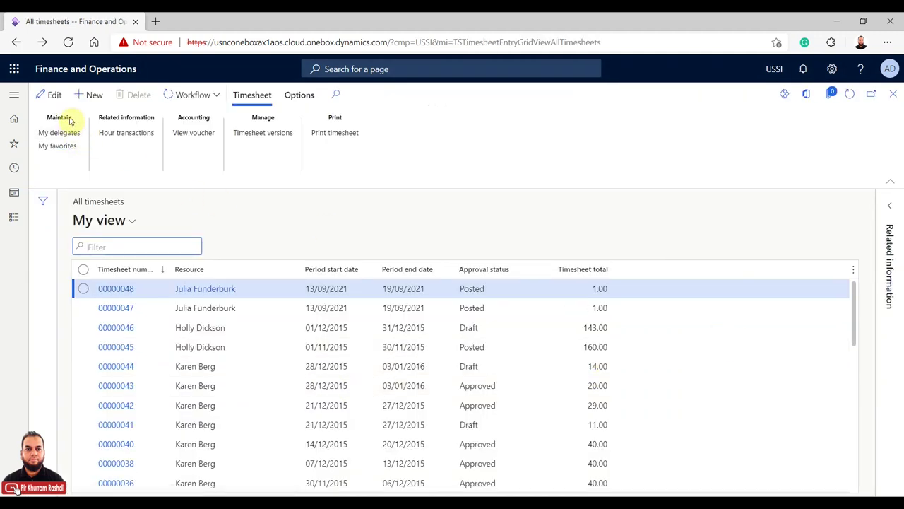
# Step: Create a new timesheet for the default resource dated 04/10/2021, without creating it from favorites
pyautogui.click(88, 95)
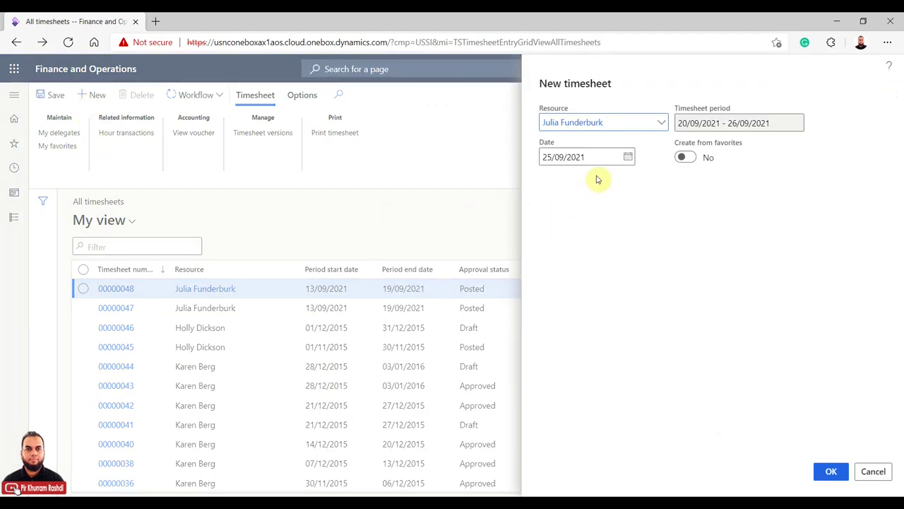
pyautogui.click(626, 156)
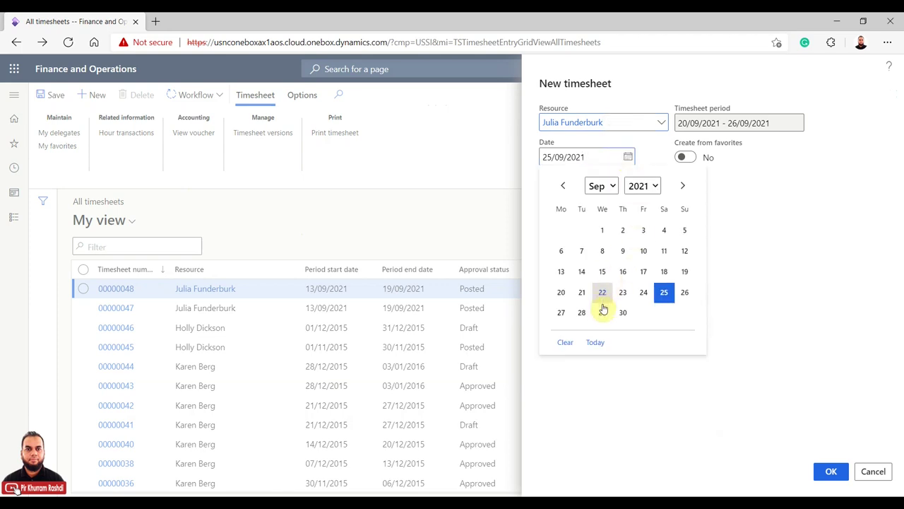
pyautogui.click(688, 186)
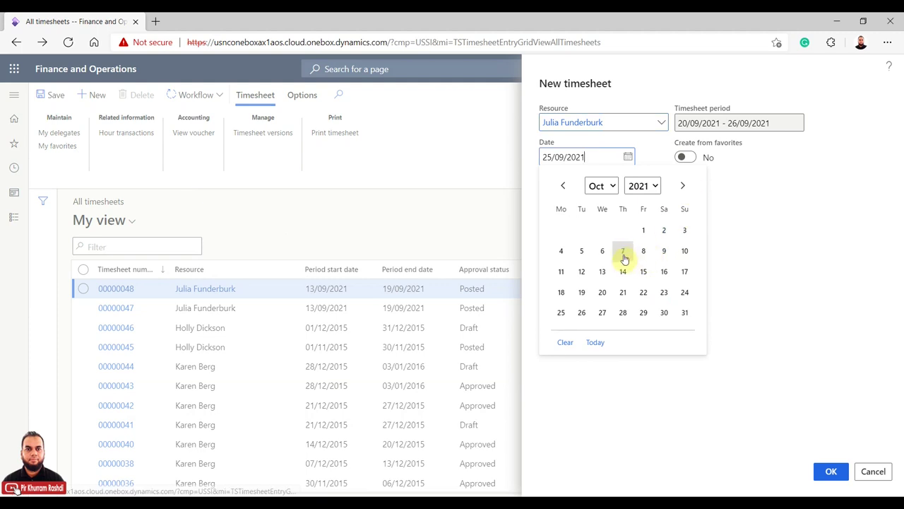
pyautogui.click(566, 253)
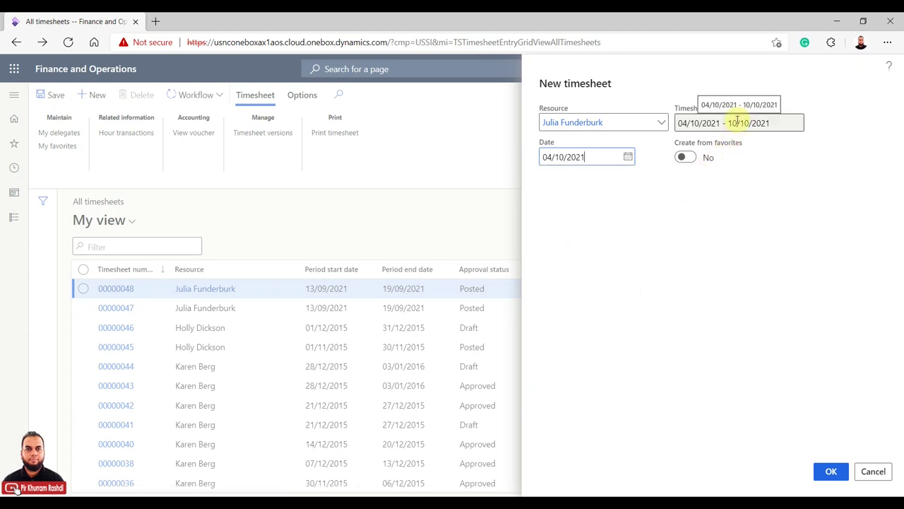
pyautogui.click(692, 159)
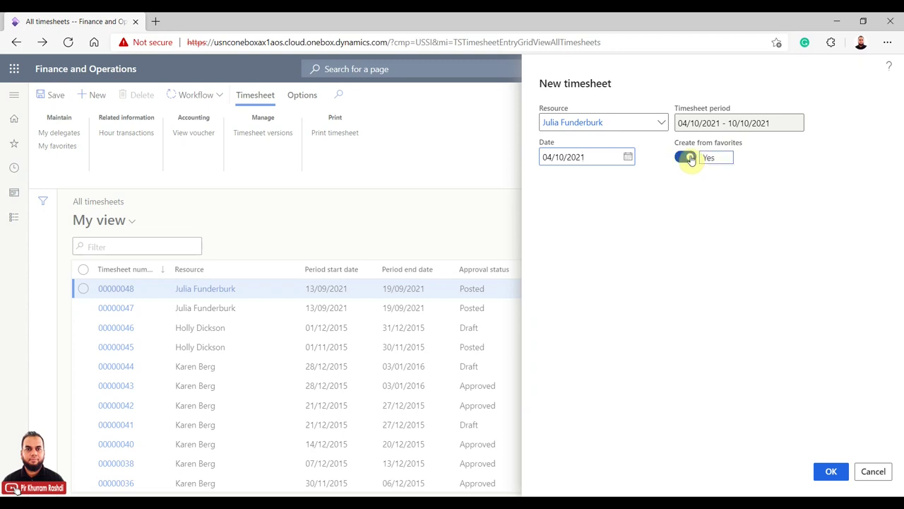
pyautogui.click(692, 159)
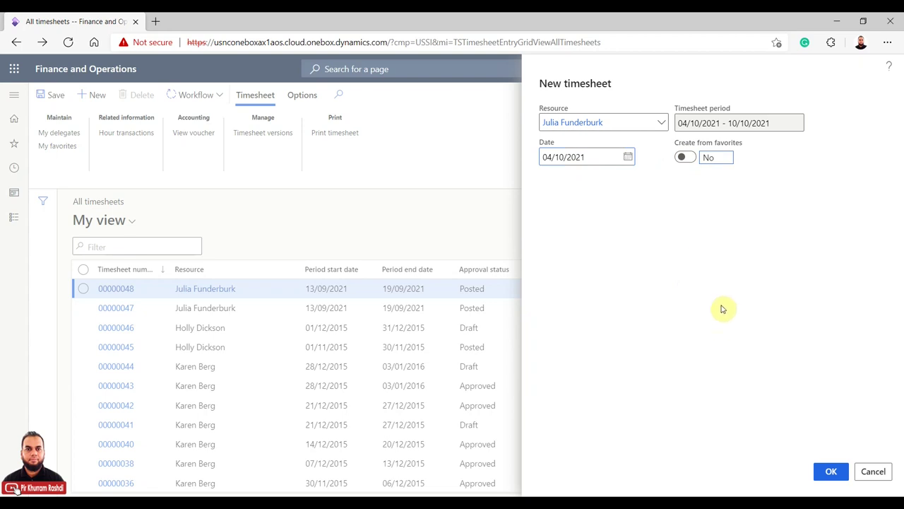
pyautogui.click(664, 125)
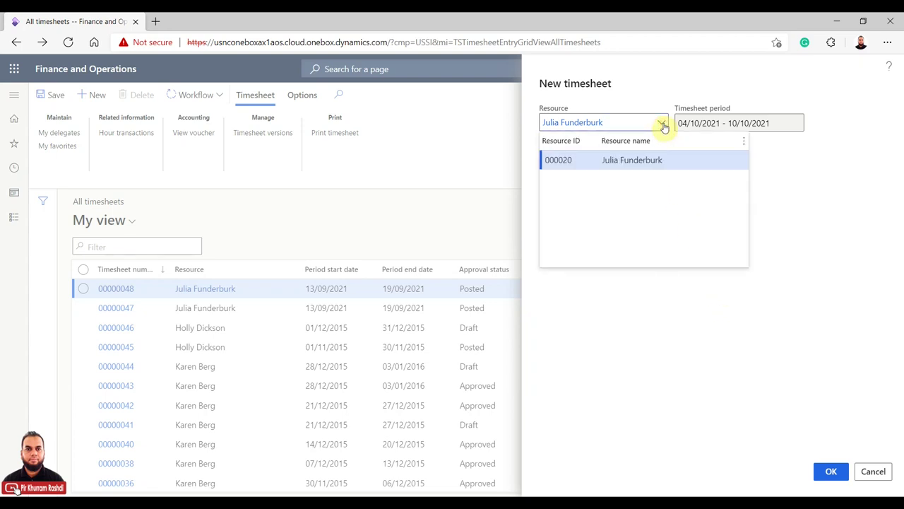
pyautogui.click(779, 355)
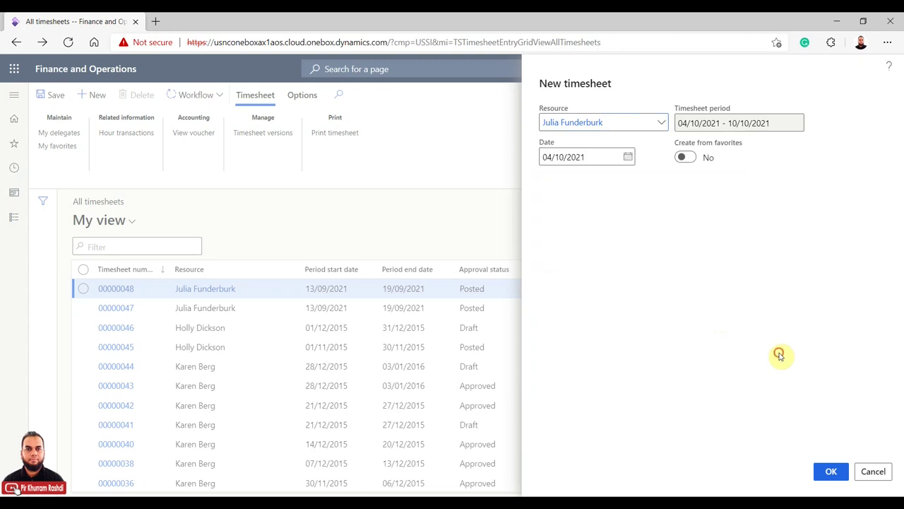
pyautogui.click(830, 472)
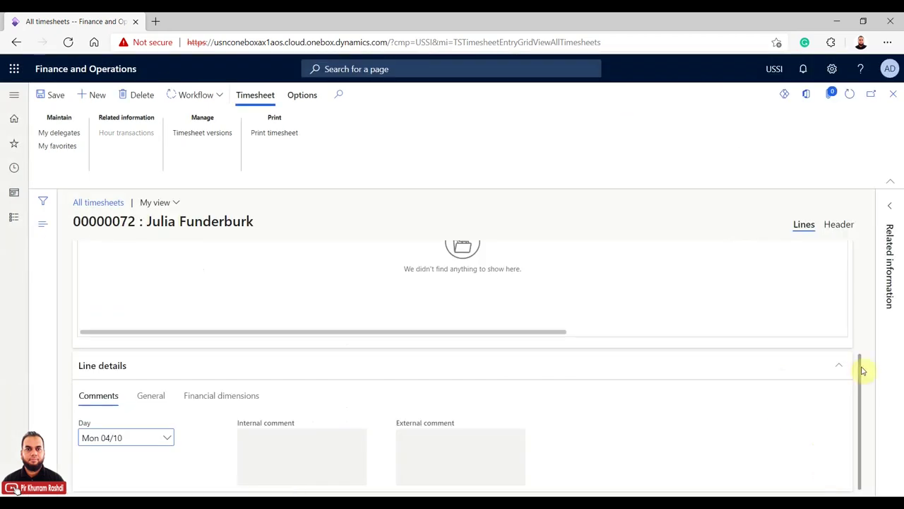
# Step: Add a timesheet line for the released Locks Company project, ID 00000178
pyautogui.moveTo(860, 373); pyautogui.dragTo(875, 312)
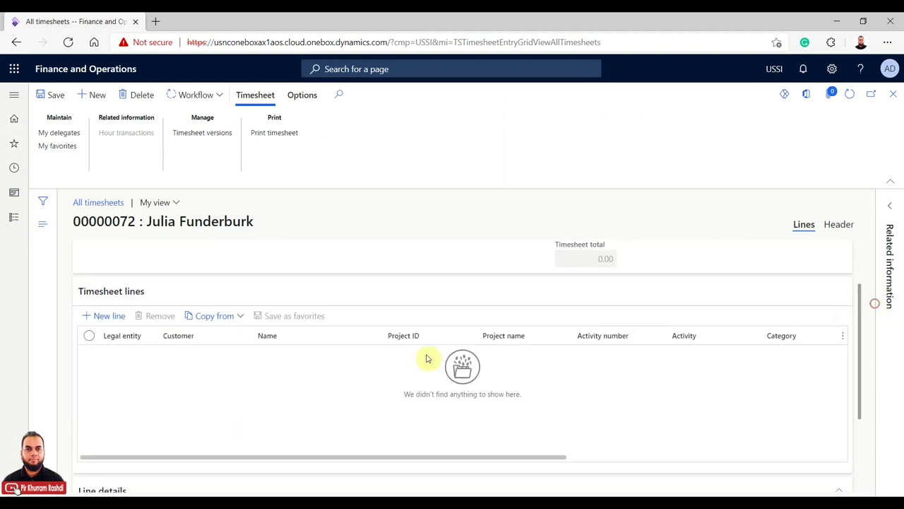
pyautogui.click(243, 316)
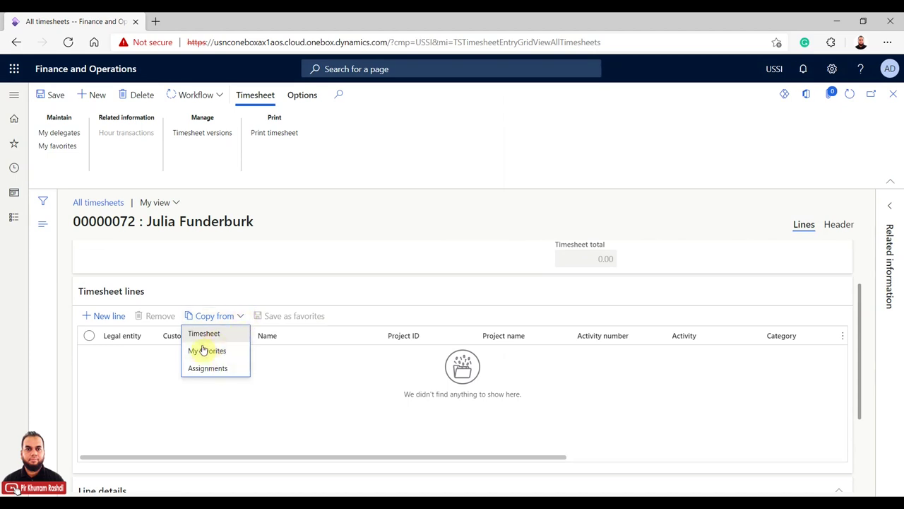
pyautogui.click(123, 372)
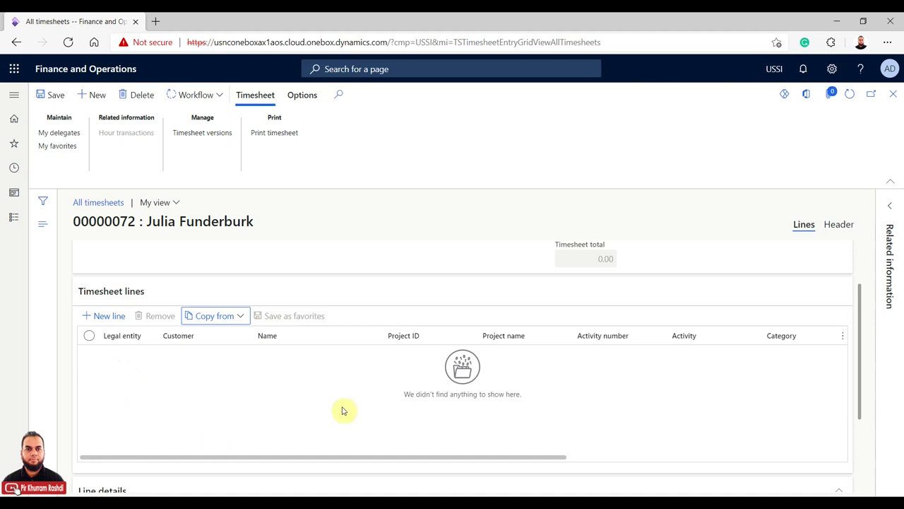
pyautogui.moveTo(860, 317)
pyautogui.mouseDown()
pyautogui.moveTo(861, 265)
pyautogui.moveTo(859, 327)
pyautogui.mouseUp()
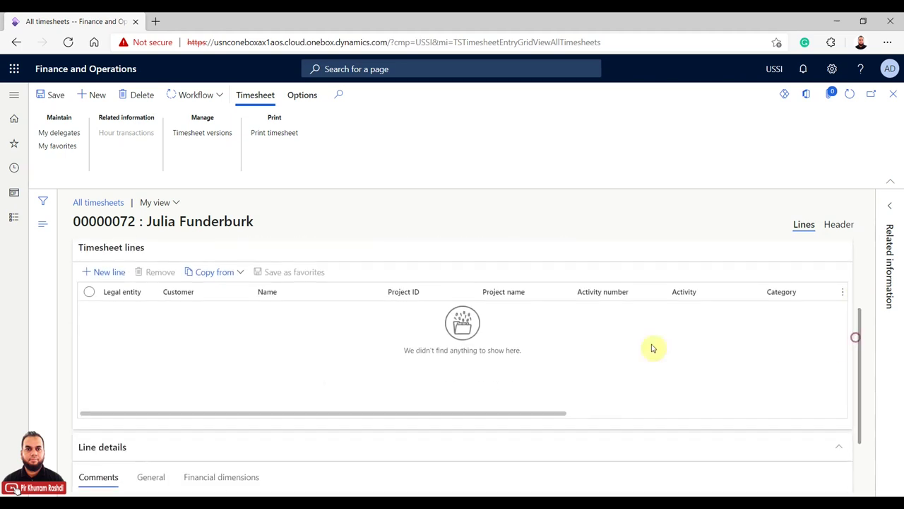
pyautogui.click(100, 273)
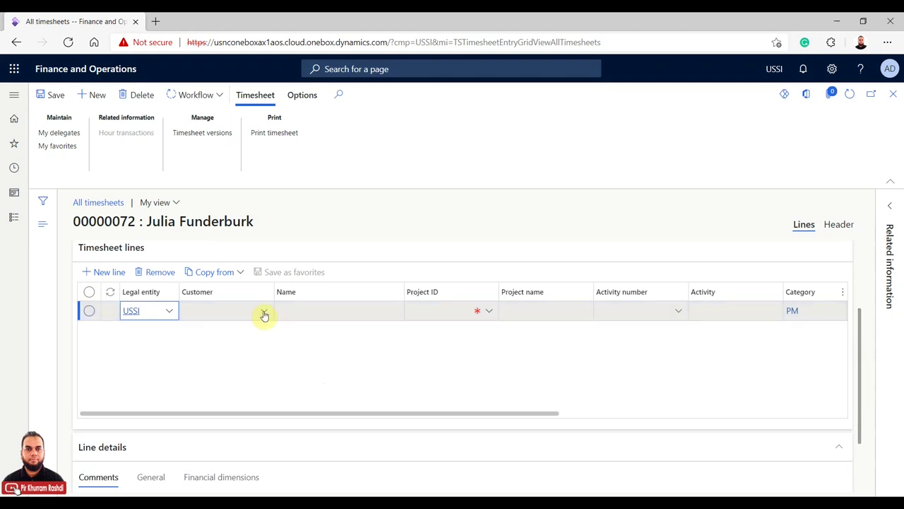
pyautogui.click(491, 311)
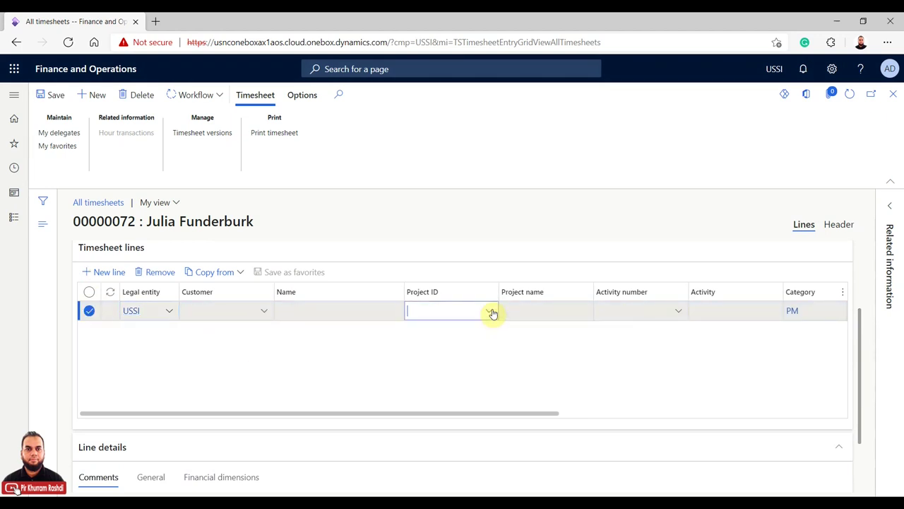
pyautogui.scroll(-5, 484, 377)
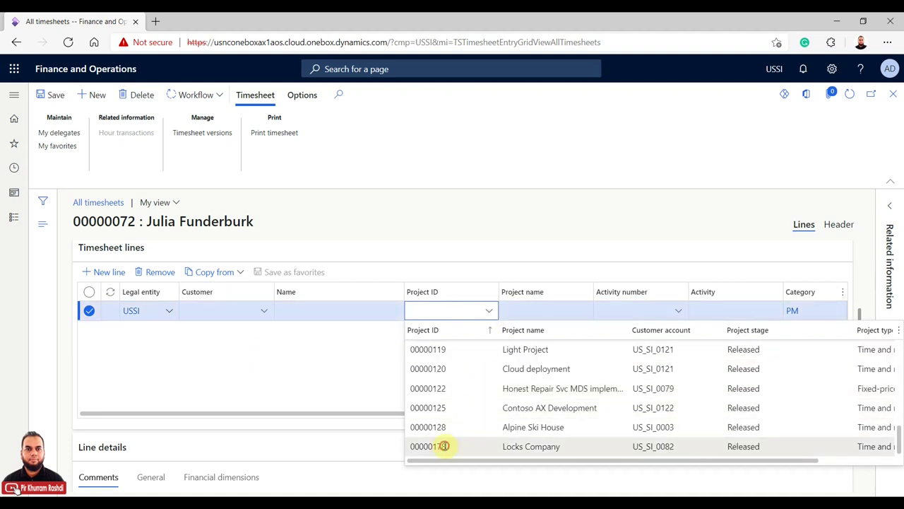
pyautogui.click(443, 445)
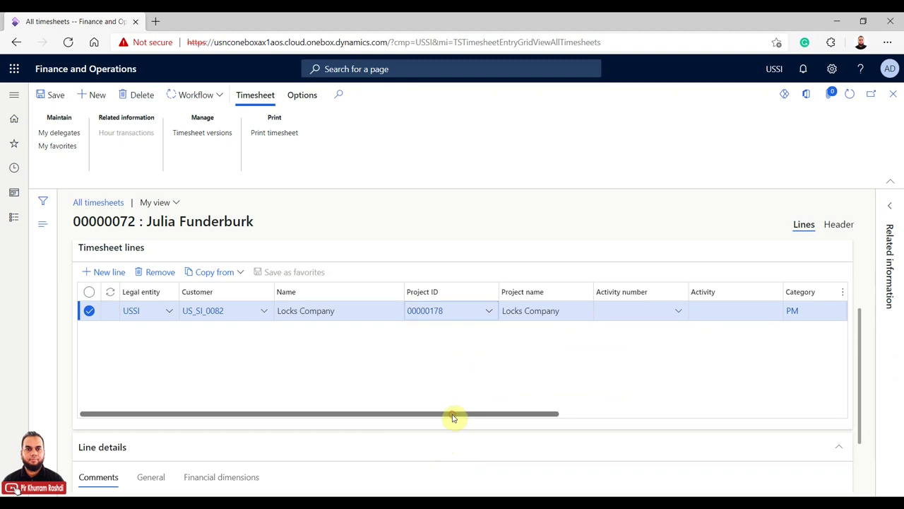
# Step: Enter 8 hours for each day from Monday 04/10 to Friday 08/10 on the Locks Company timesheet line
pyautogui.click(312, 418)
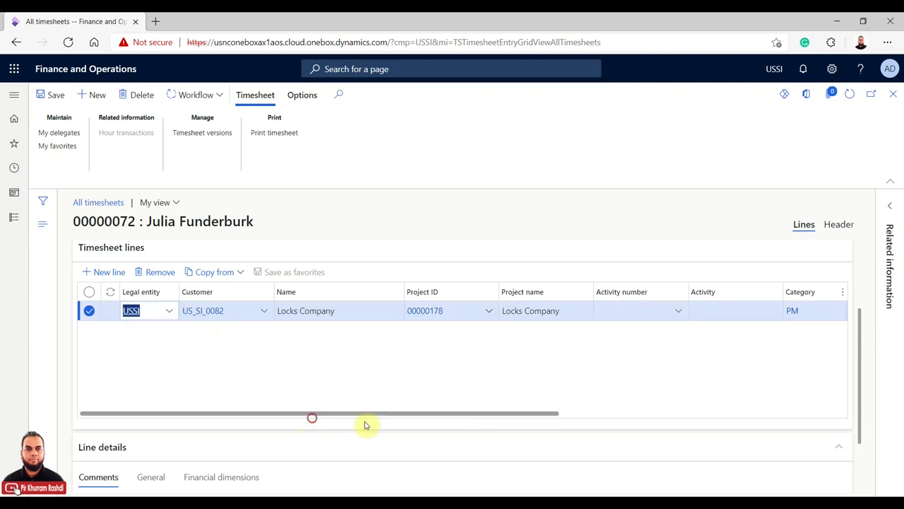
pyautogui.moveTo(492, 418); pyautogui.dragTo(679, 416)
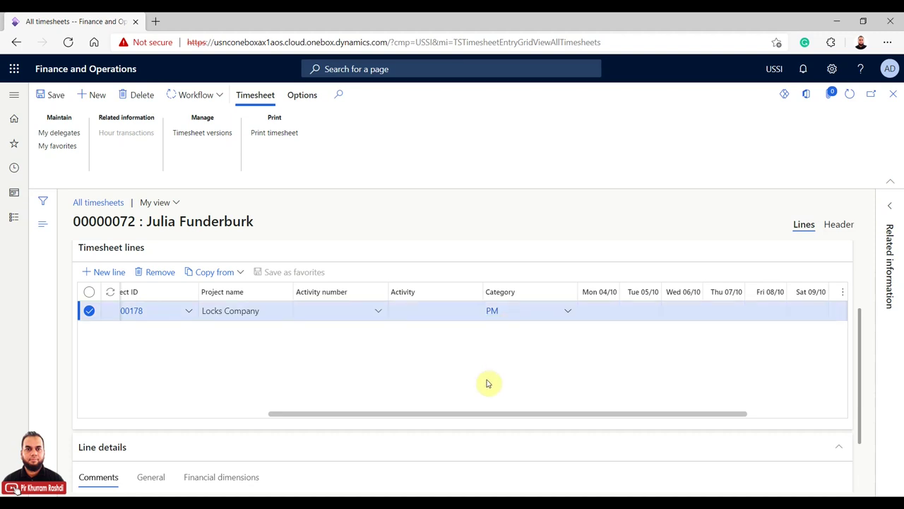
pyautogui.click(567, 316)
pyautogui.click(420, 354)
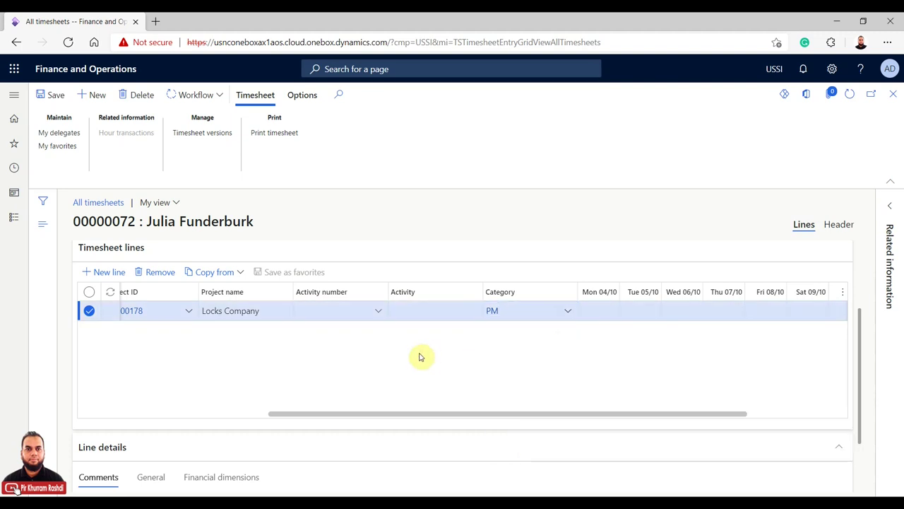
pyautogui.moveTo(539, 414); pyautogui.dragTo(738, 419)
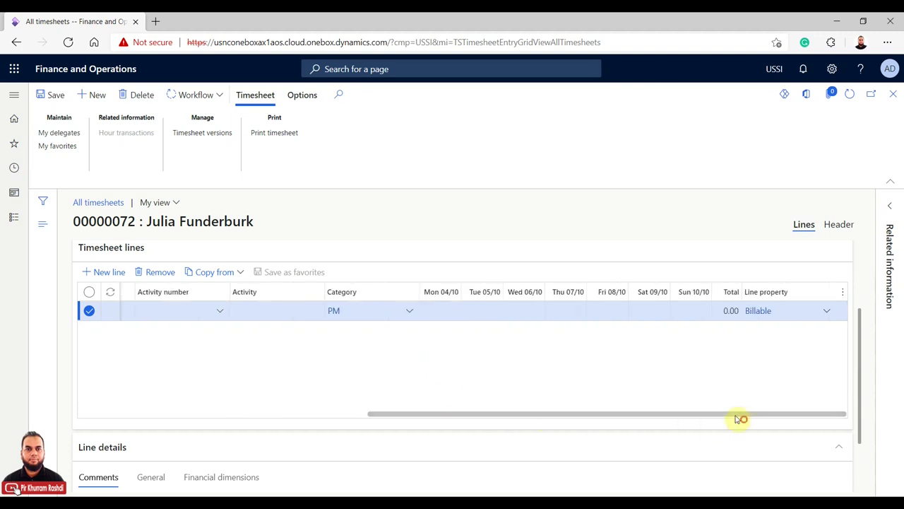
pyautogui.click(448, 313)
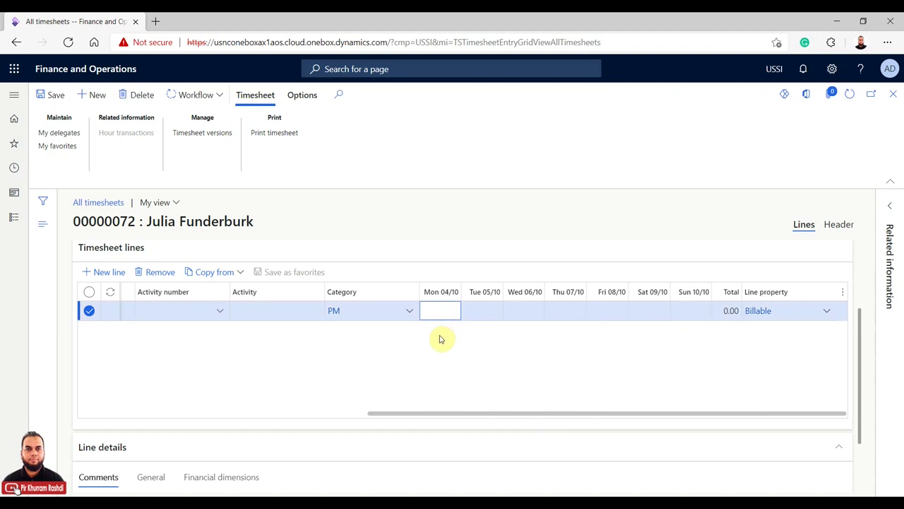
pyautogui.click(479, 310)
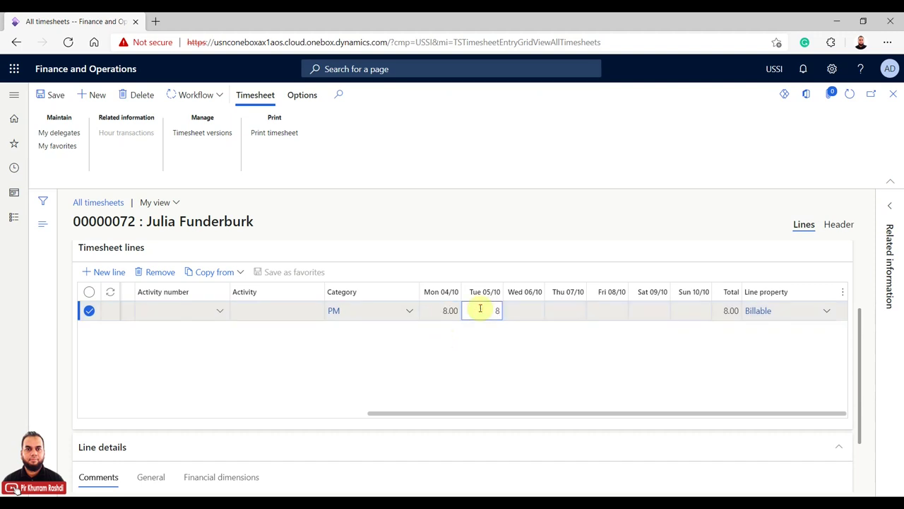
pyautogui.click(522, 309)
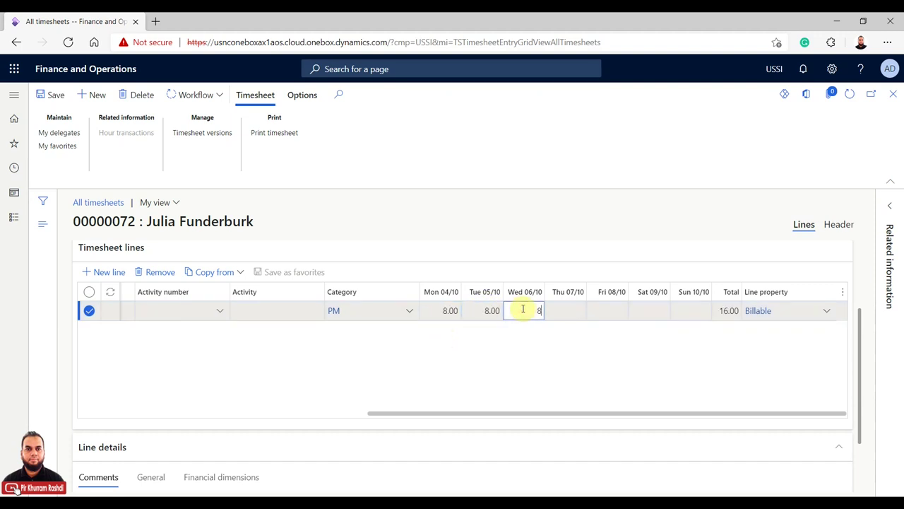
pyautogui.write('8')
pyautogui.click(564, 308)
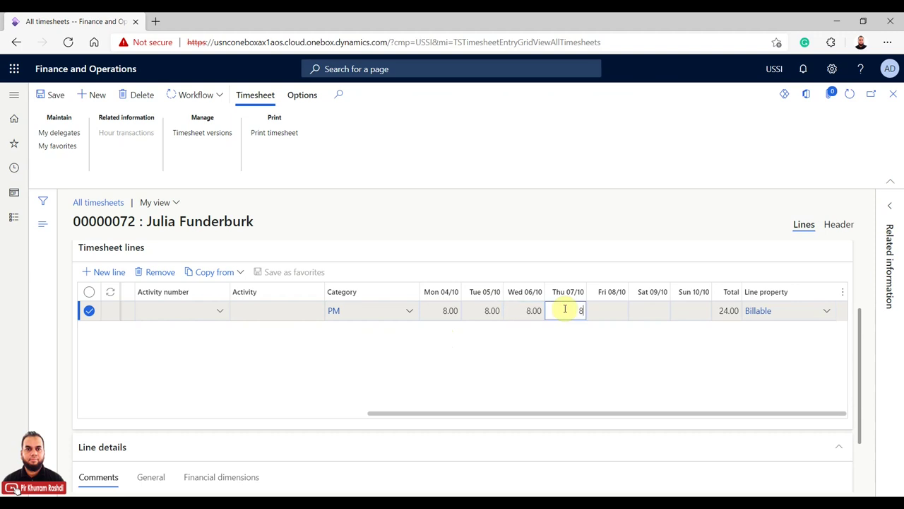
pyautogui.click(607, 313)
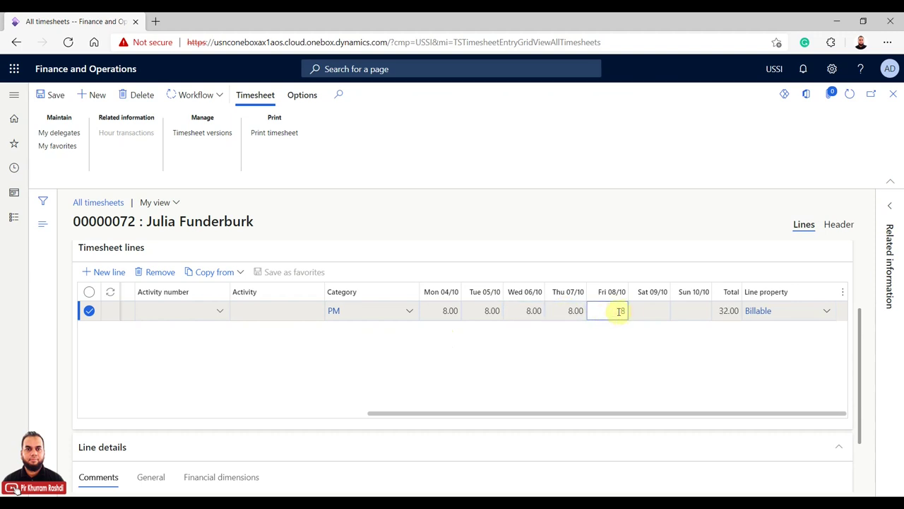
pyautogui.click(642, 308)
# Step: Review the Locks Company timesheet line's fields and browse its available activity numbers without choosing one
pyautogui.moveTo(699, 419); pyautogui.dragTo(390, 411)
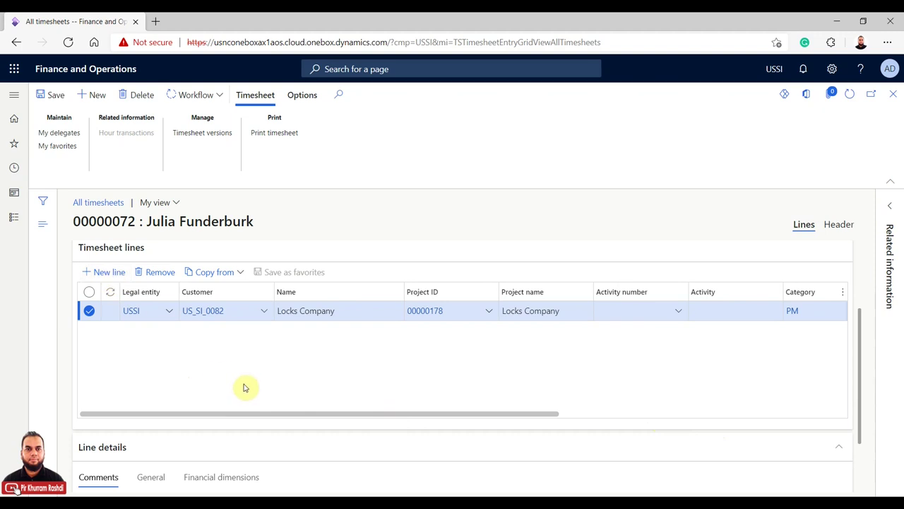
pyautogui.moveTo(381, 411); pyautogui.dragTo(406, 416)
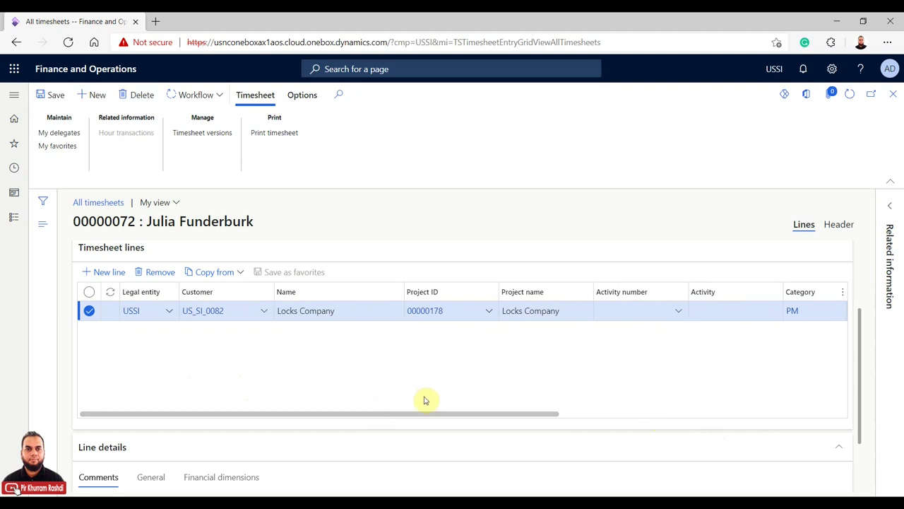
pyautogui.moveTo(421, 414); pyautogui.dragTo(590, 412)
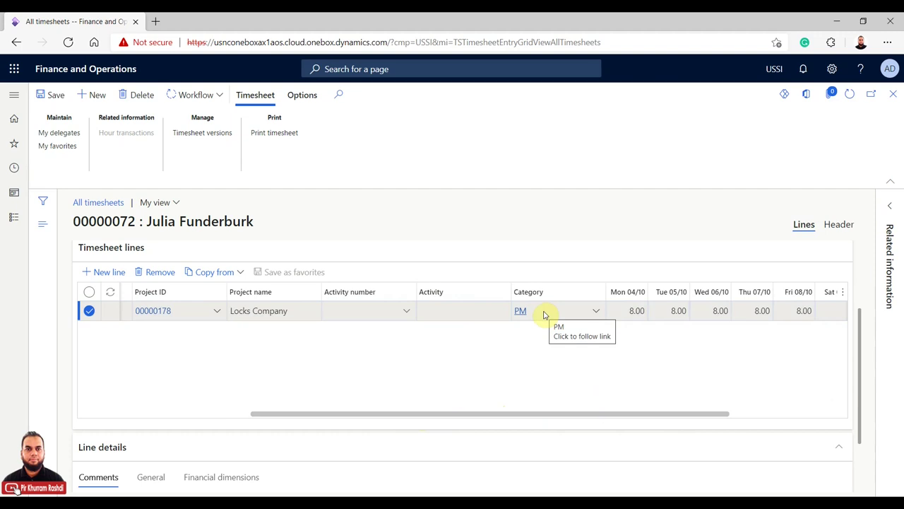
pyautogui.moveTo(492, 414); pyautogui.dragTo(326, 417)
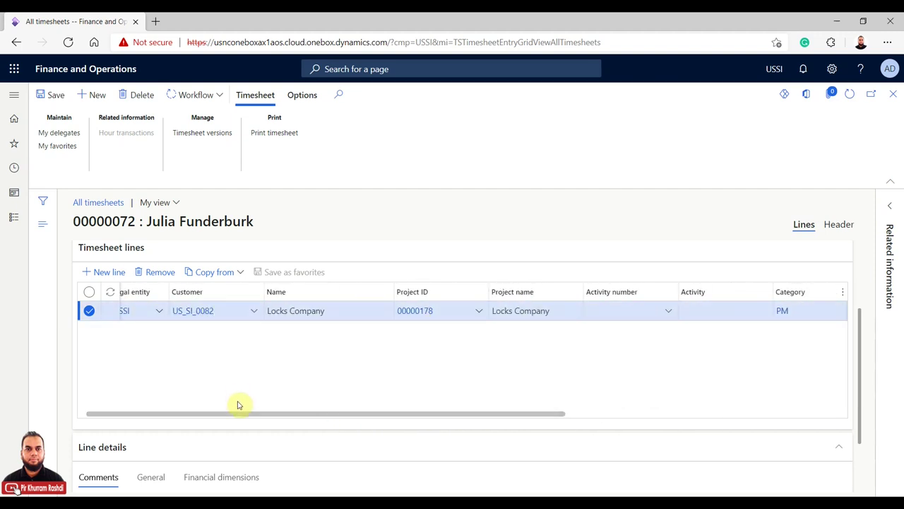
pyautogui.moveTo(236, 416); pyautogui.dragTo(427, 419)
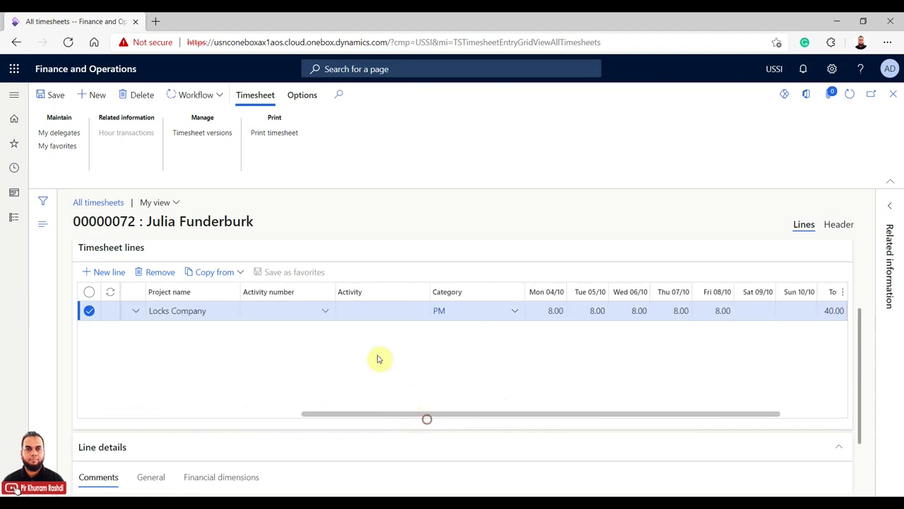
pyautogui.click(323, 311)
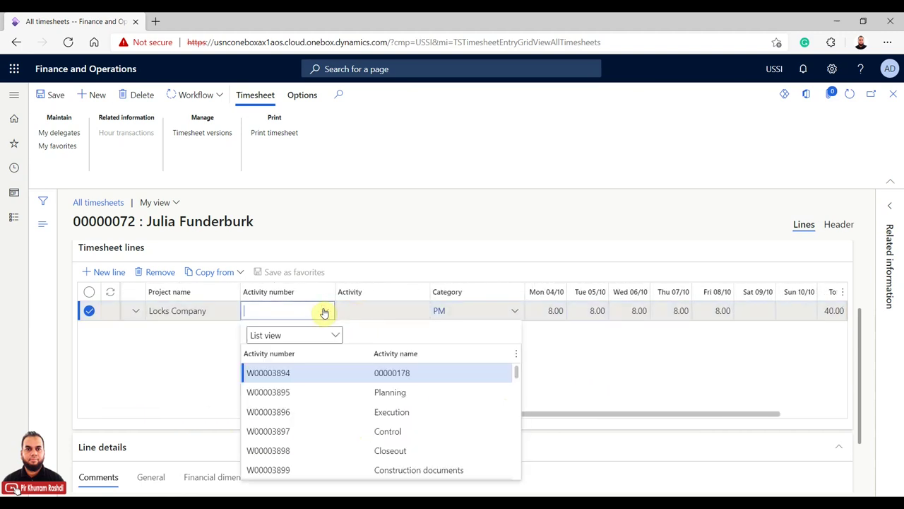
pyautogui.scroll(-10, 362, 378)
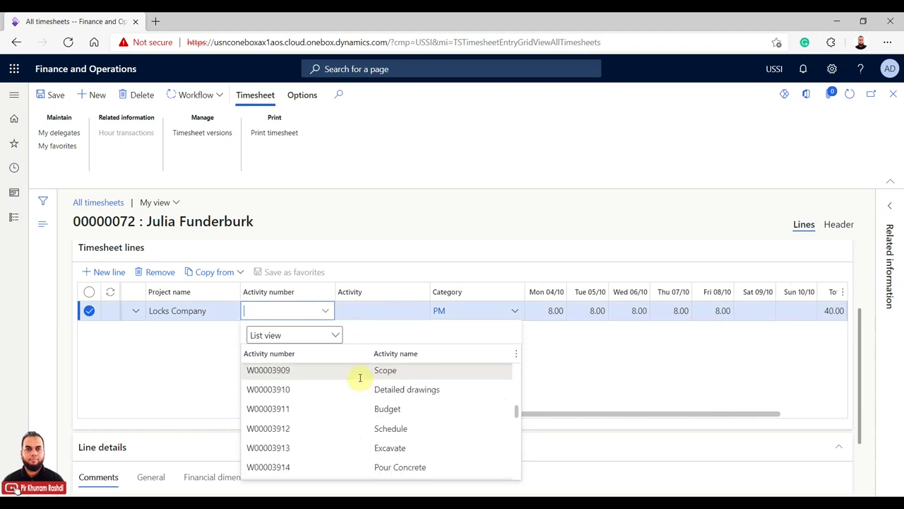
pyautogui.scroll(-1, 361, 376)
pyautogui.click(176, 375)
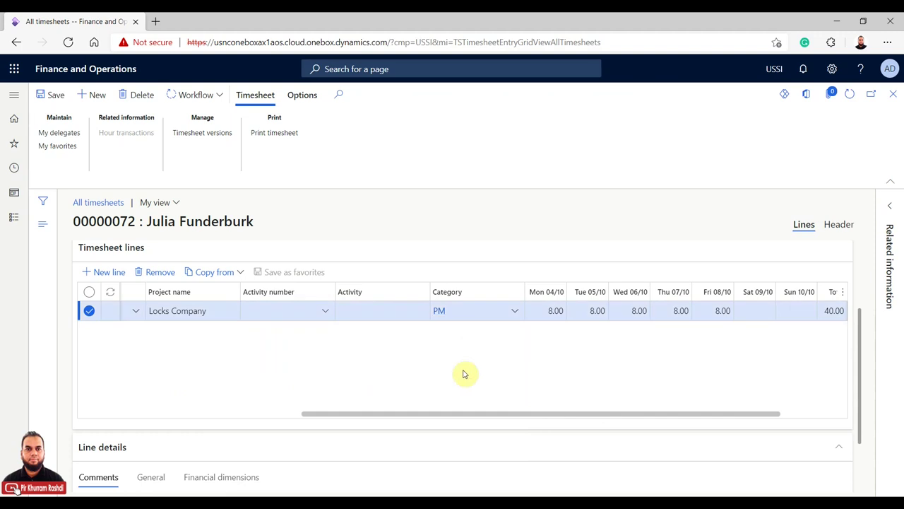
pyautogui.moveTo(459, 414); pyautogui.dragTo(529, 417)
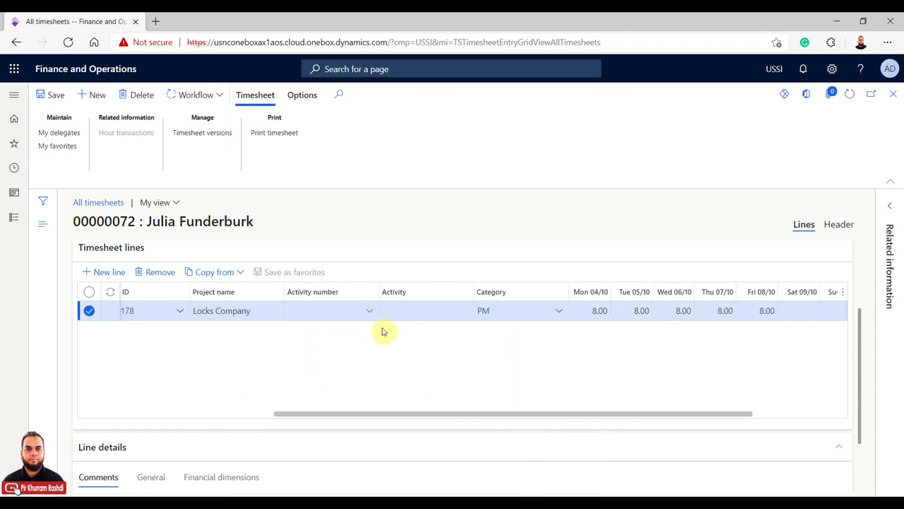
pyautogui.click(368, 312)
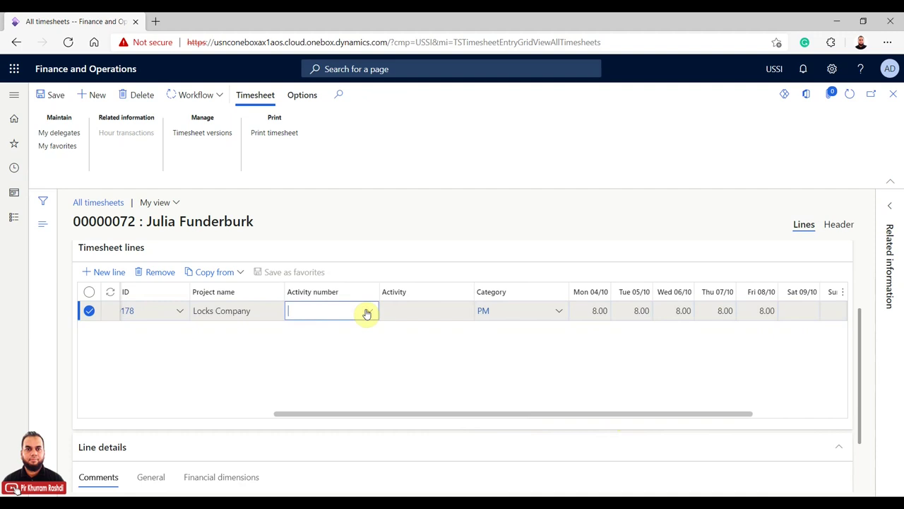
pyautogui.click(420, 311)
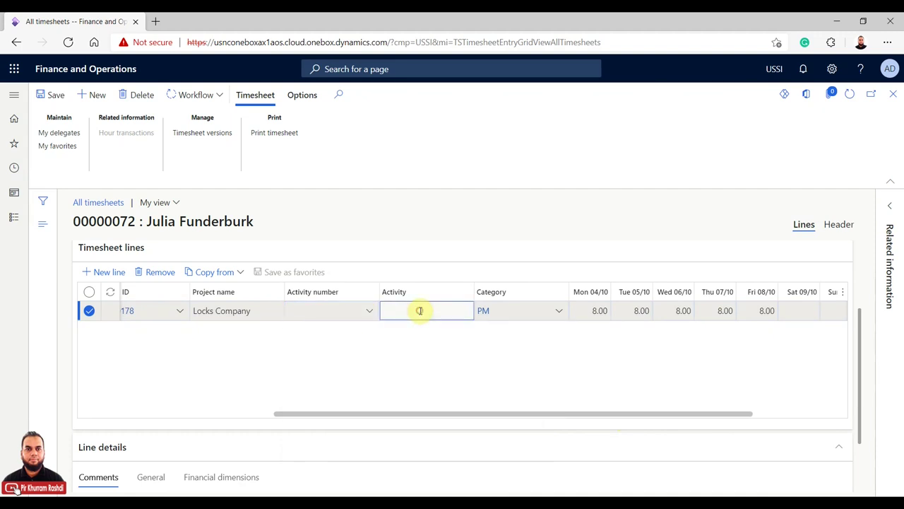
pyautogui.moveTo(424, 415); pyautogui.dragTo(408, 415)
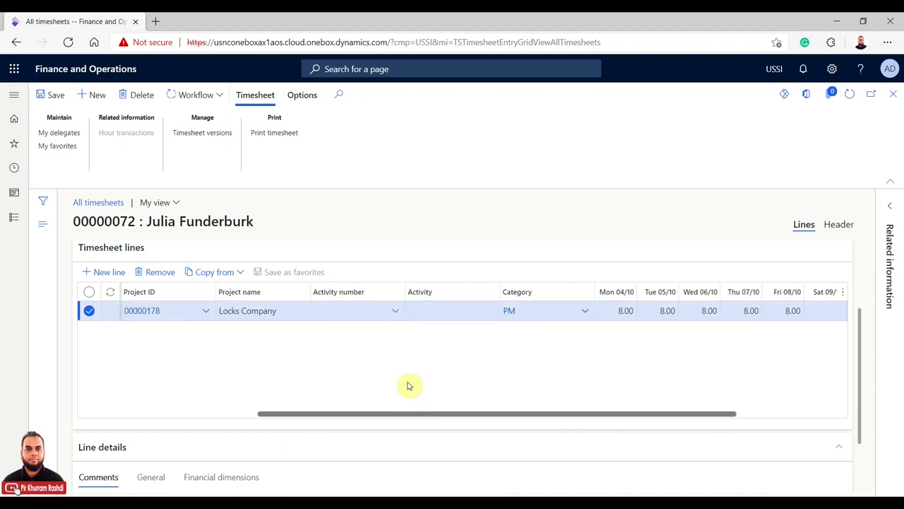
# Step: Set the activity number of the Locks Company timesheet line to W00003900 (Foundation)
pyautogui.click(396, 312)
pyautogui.scroll(-3, 401, 375)
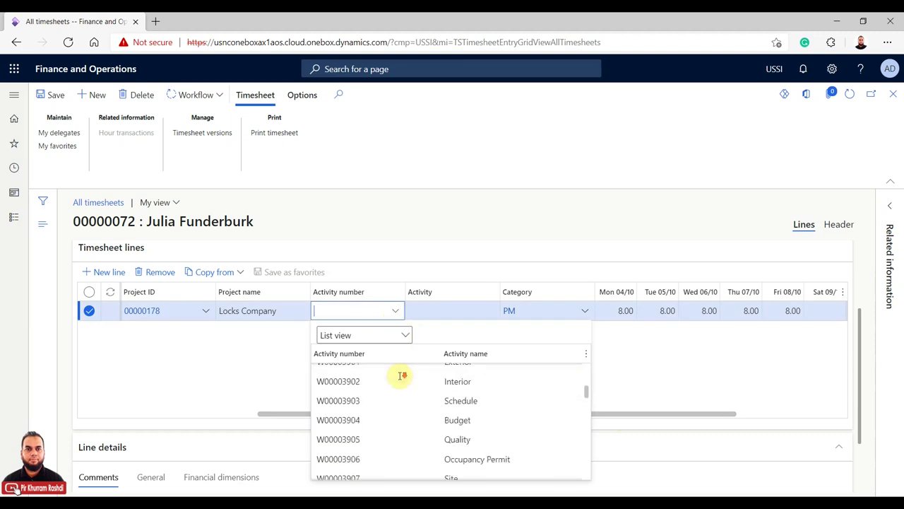
pyautogui.scroll(2, 402, 375)
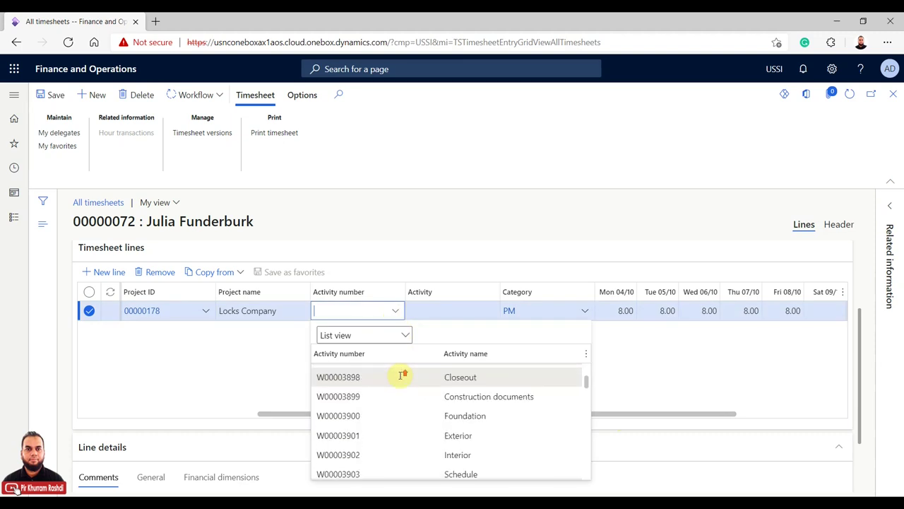
pyautogui.click(391, 416)
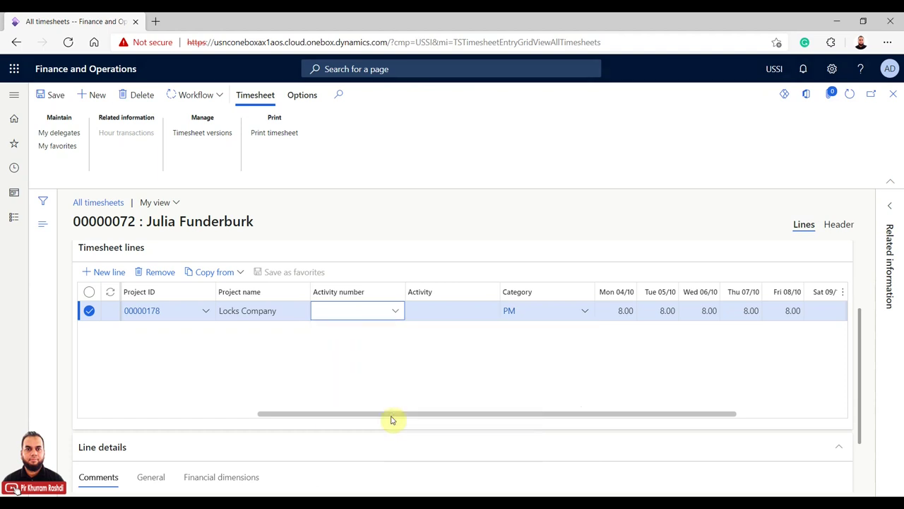
pyautogui.click(468, 310)
pyautogui.moveTo(450, 413); pyautogui.dragTo(242, 393)
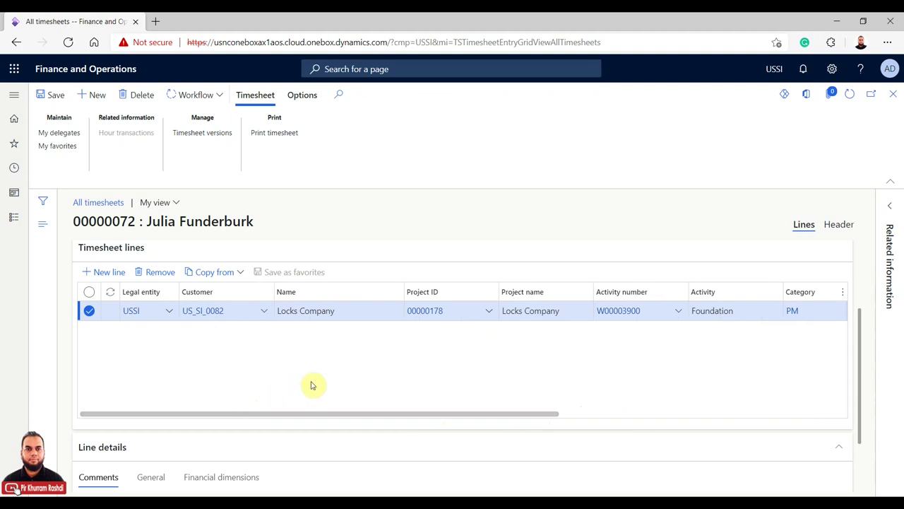
# Step: Submit the timesheet to the review workflow with the comment "Please approve the effort on construction foundation."
pyautogui.click(222, 96)
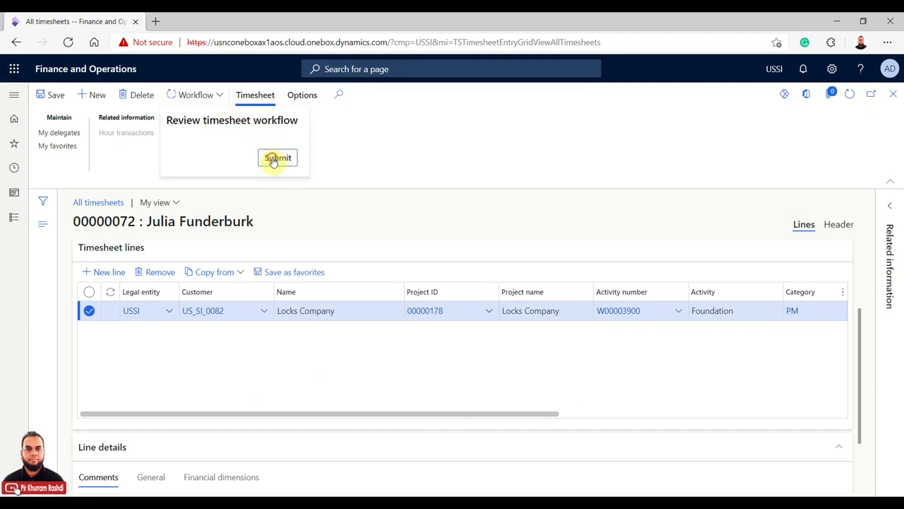
pyautogui.click(276, 159)
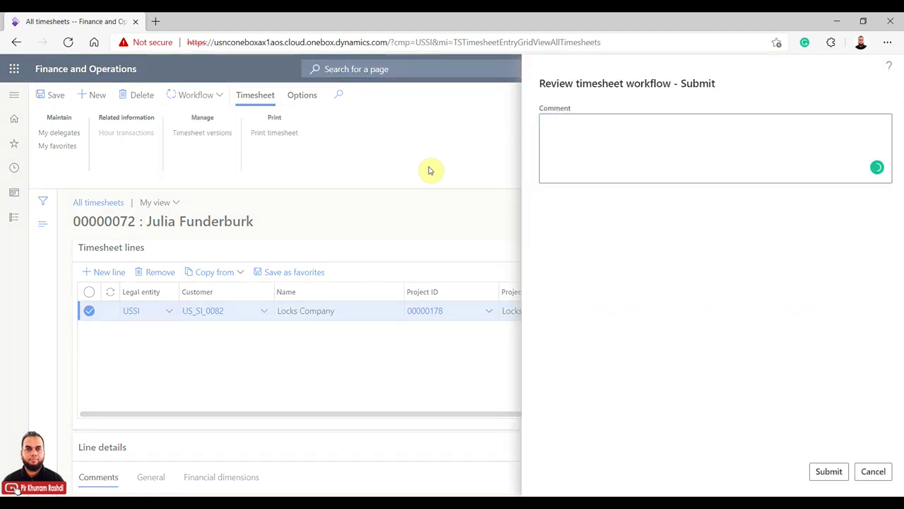
pyautogui.click(585, 153)
pyautogui.write('Please approve the effort on construction foundation.')
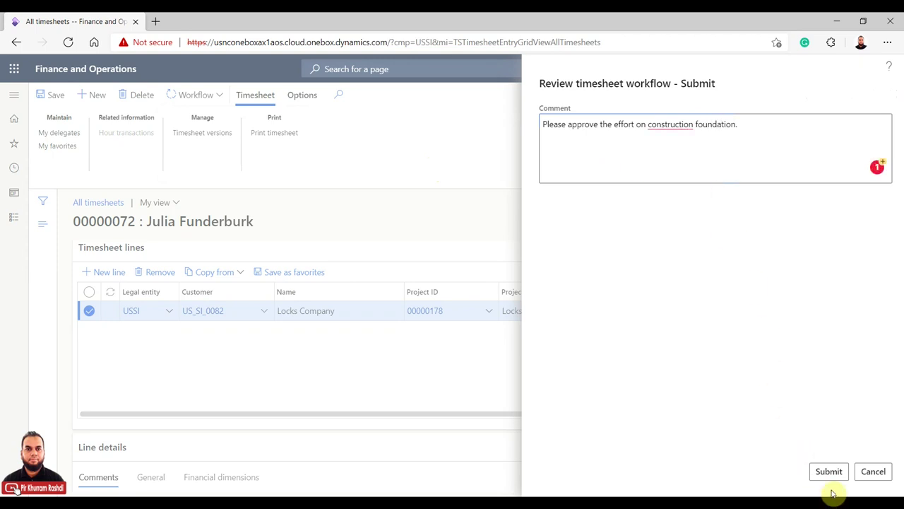
pyautogui.click(828, 472)
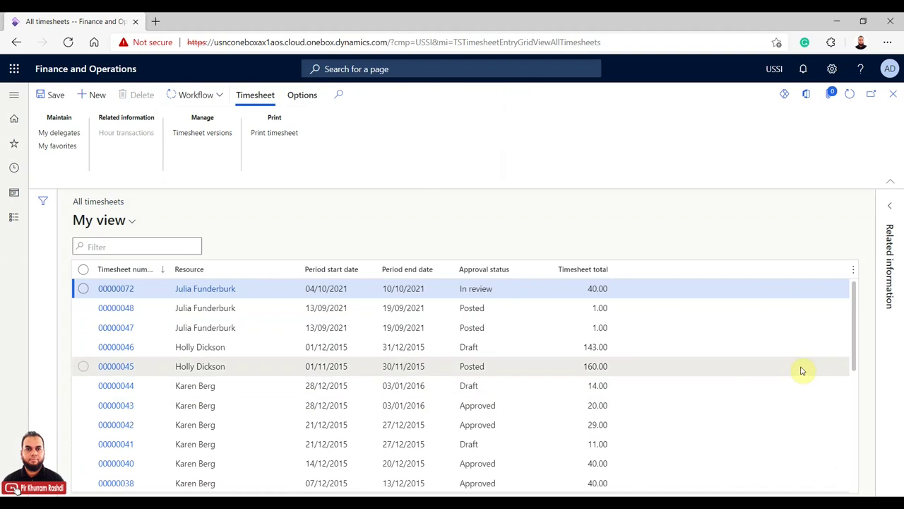
# Step: Refresh the All timesheets list repeatedly to check the approval status of the submitted timesheet
pyautogui.moveTo(855, 303); pyautogui.dragTo(882, 293)
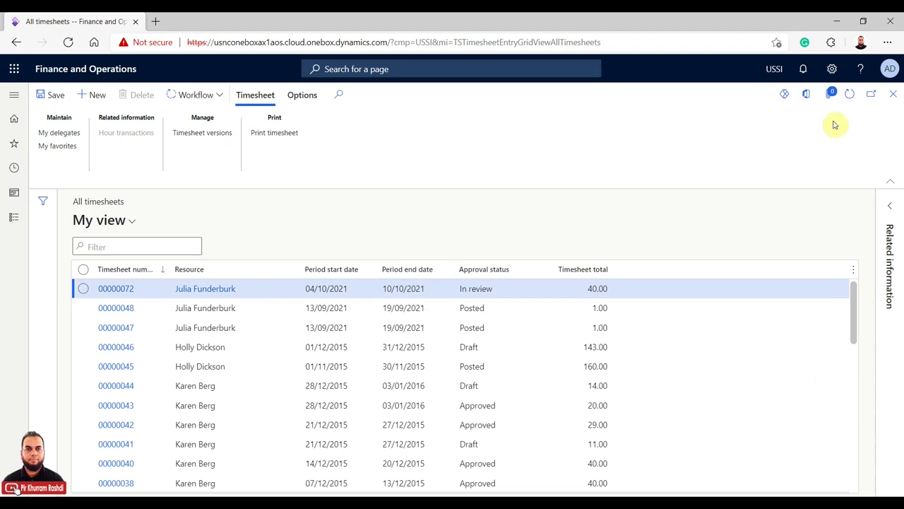
pyautogui.click(855, 99)
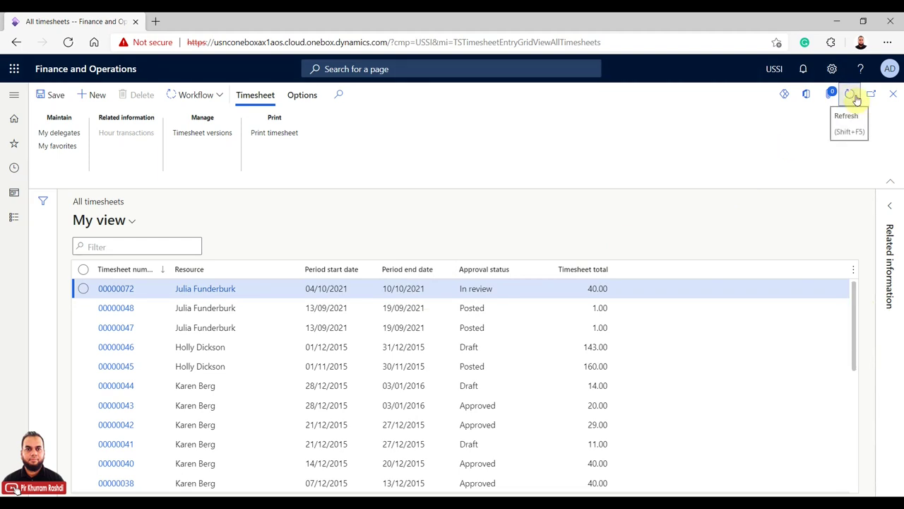
pyautogui.click(79, 291)
pyautogui.click(850, 97)
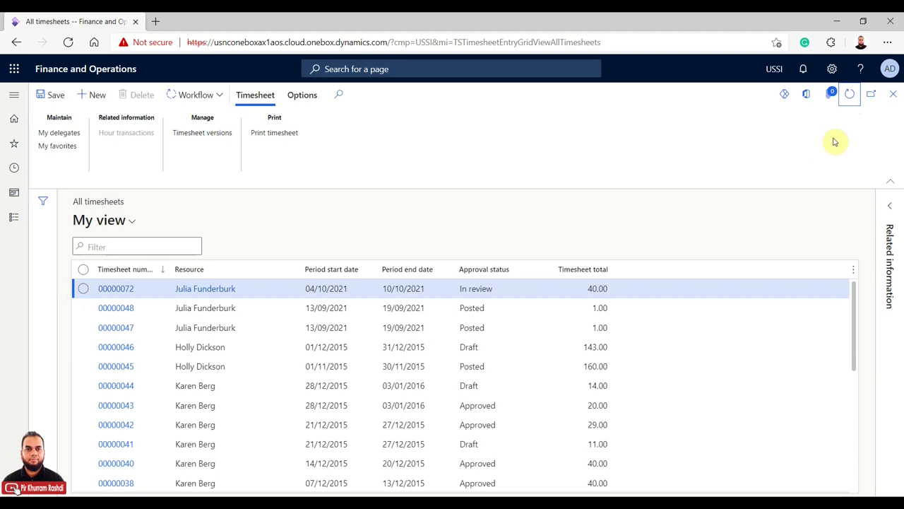
pyautogui.click(852, 96)
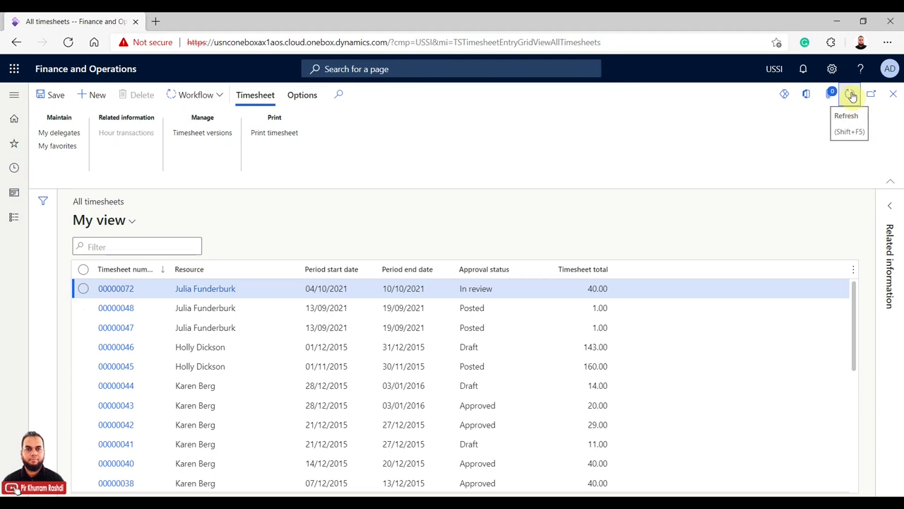
pyautogui.click(853, 98)
pyautogui.click(852, 96)
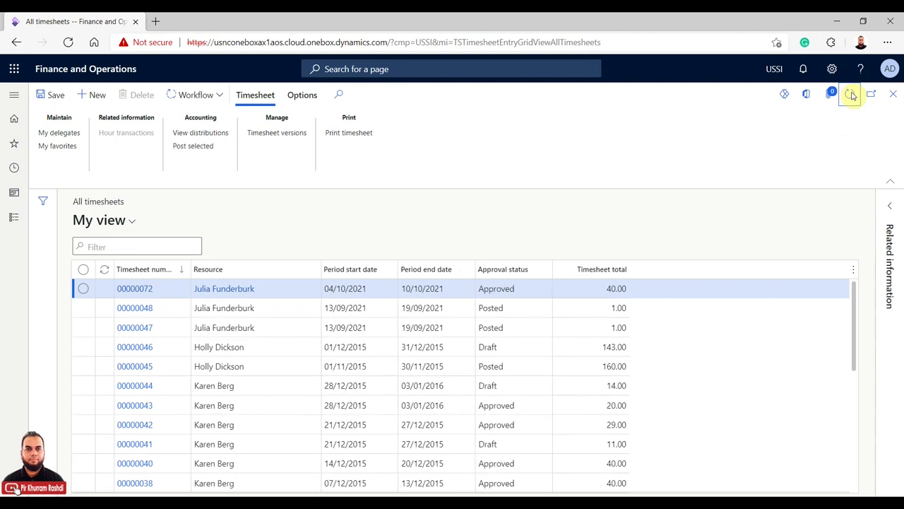
pyautogui.click(513, 289)
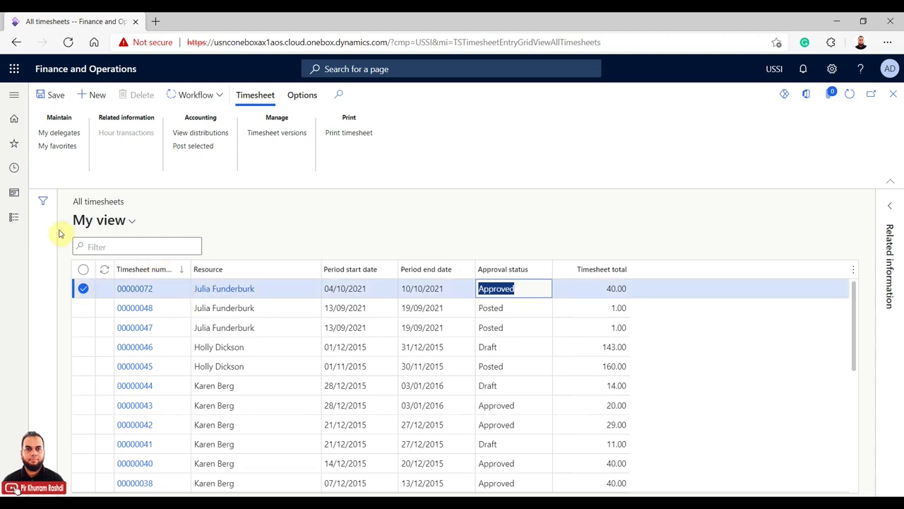
# Step: Open the My timesheets list and look at its Show filter choices
pyautogui.click(15, 219)
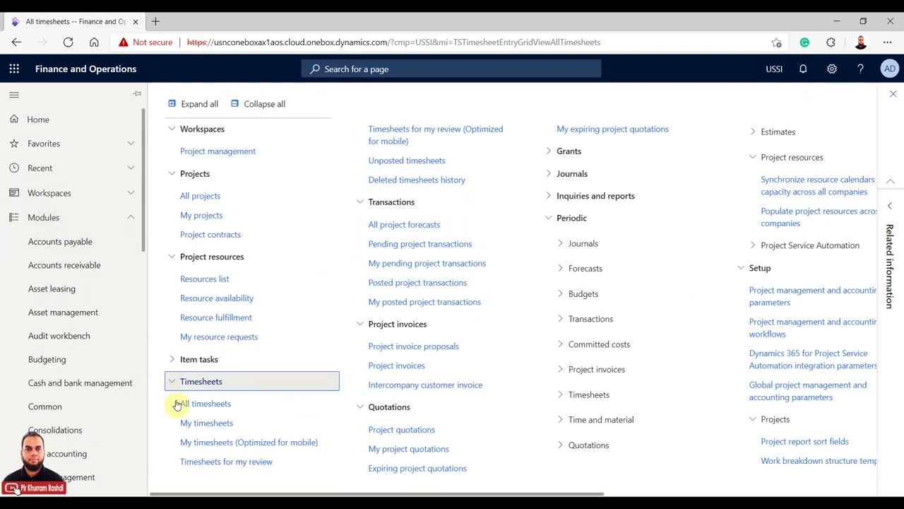
pyautogui.click(191, 423)
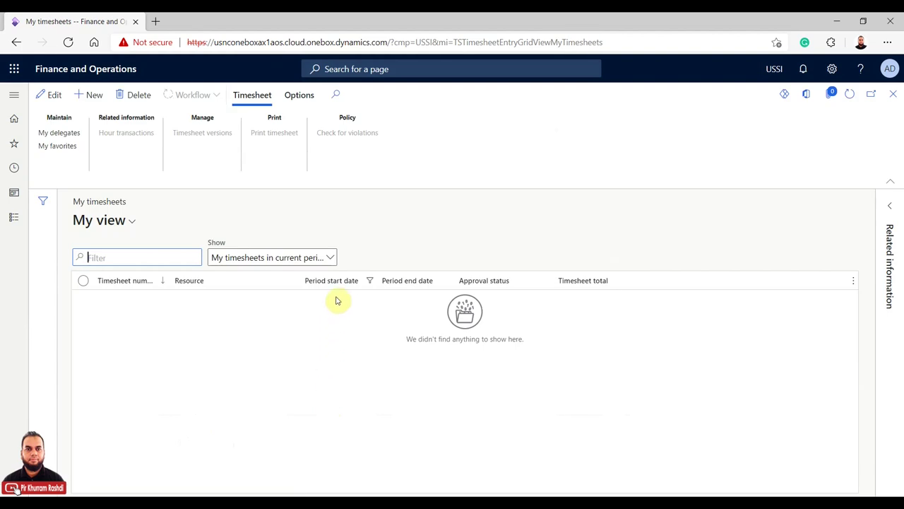
pyautogui.click(332, 260)
pyautogui.click(405, 240)
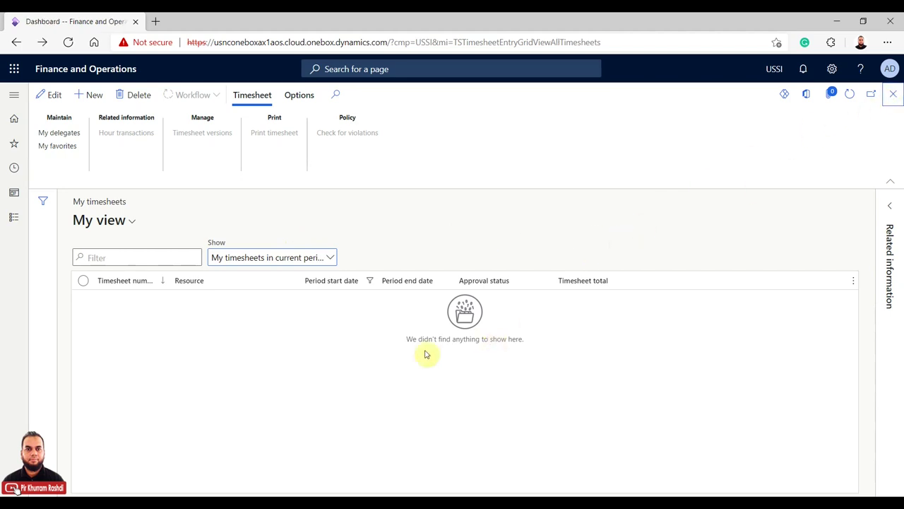
# Step: Reopen the All timesheets list to check the submitted timesheet's approval status, and close the list
pyautogui.click(13, 219)
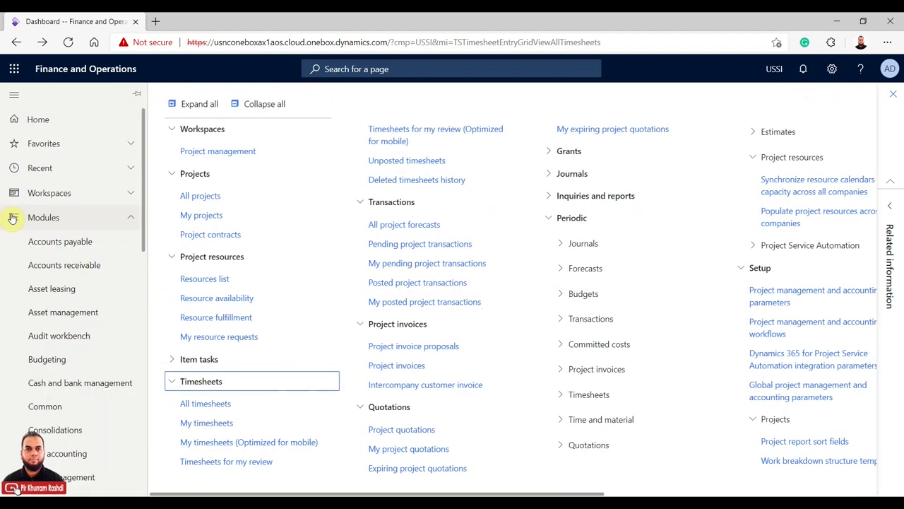
pyautogui.click(197, 405)
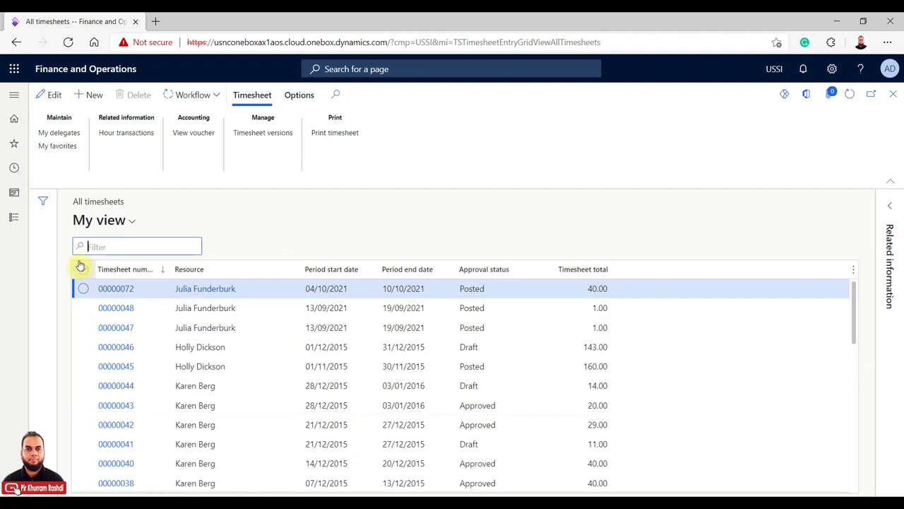
pyautogui.click(893, 94)
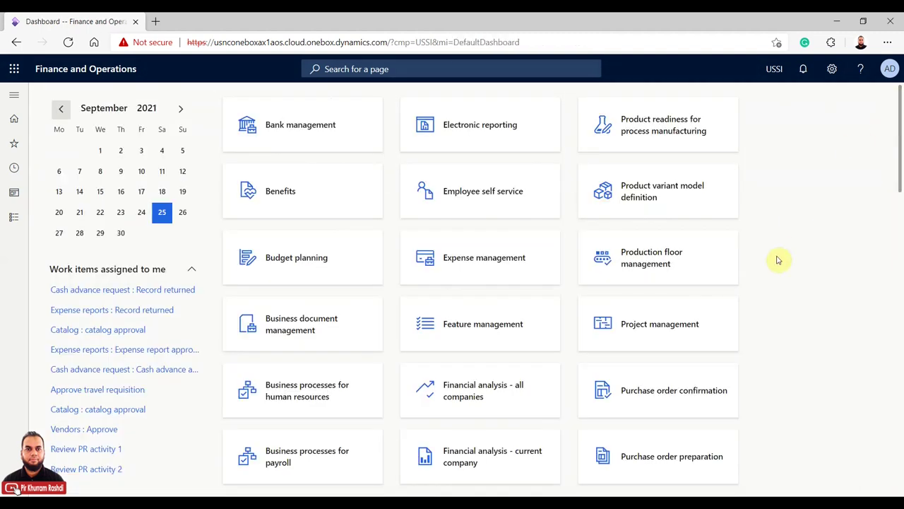
# Step: Open the Locks Company project record from the All projects list
pyautogui.click(14, 217)
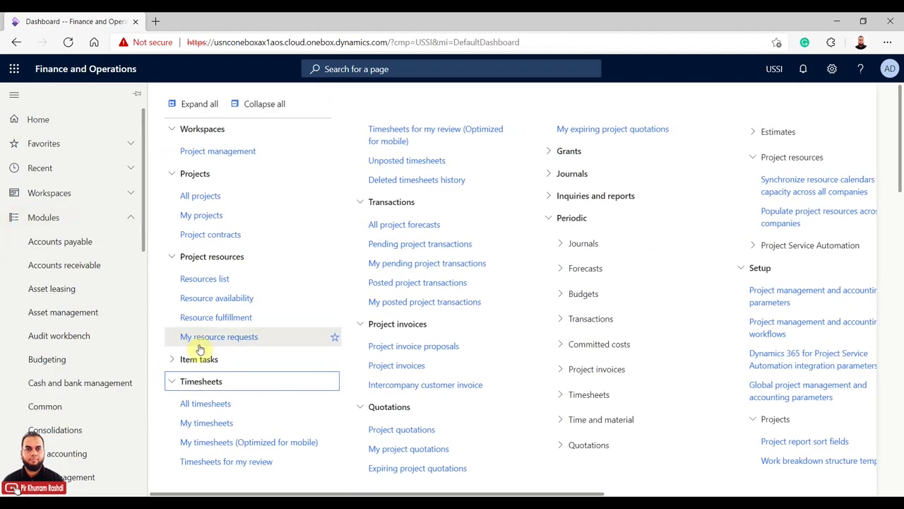
pyautogui.click(204, 196)
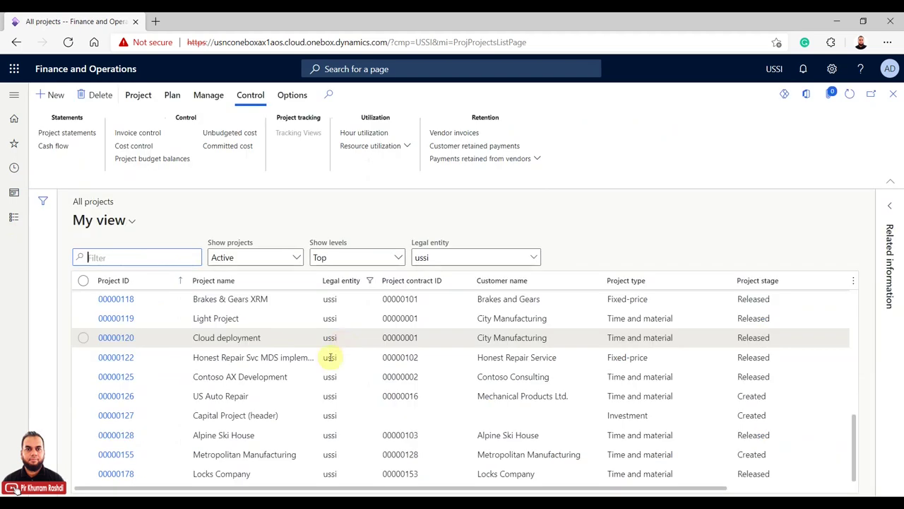
pyautogui.click(122, 474)
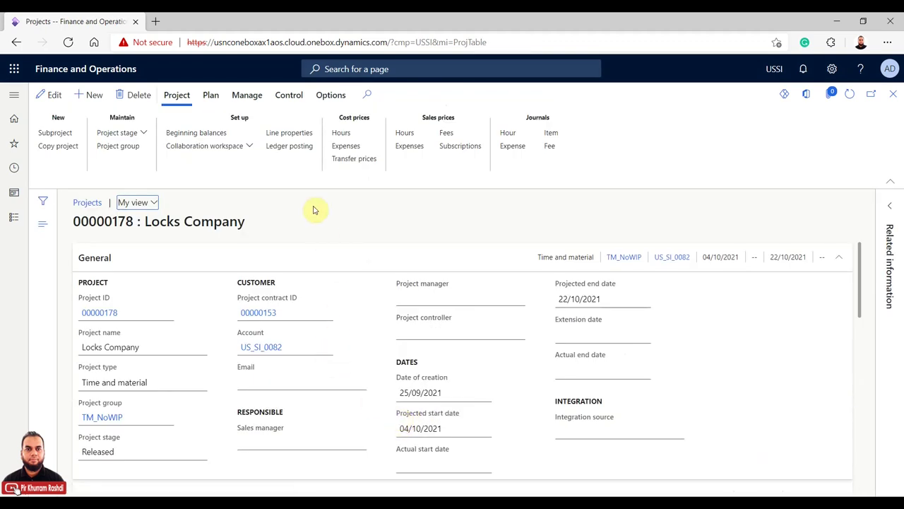
# Step: Open the project budget balances for the Locks Company project
pyautogui.click(281, 97)
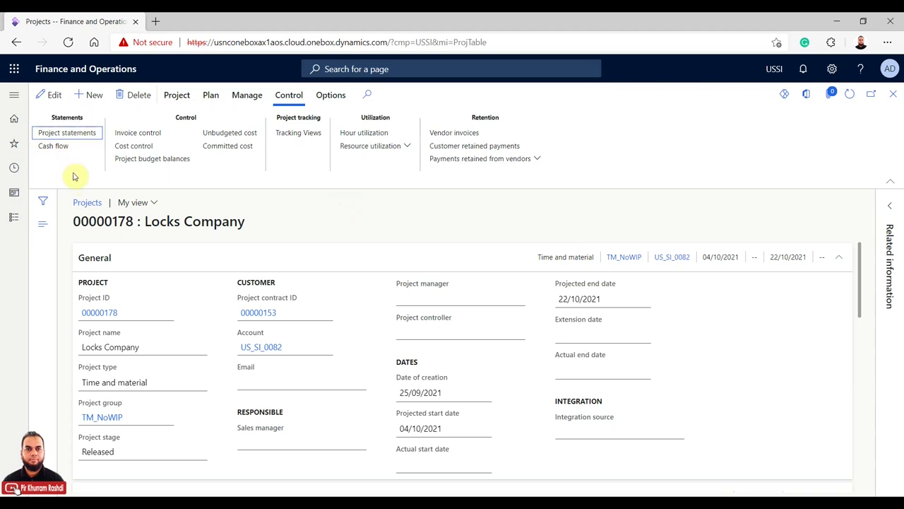
pyautogui.click(172, 160)
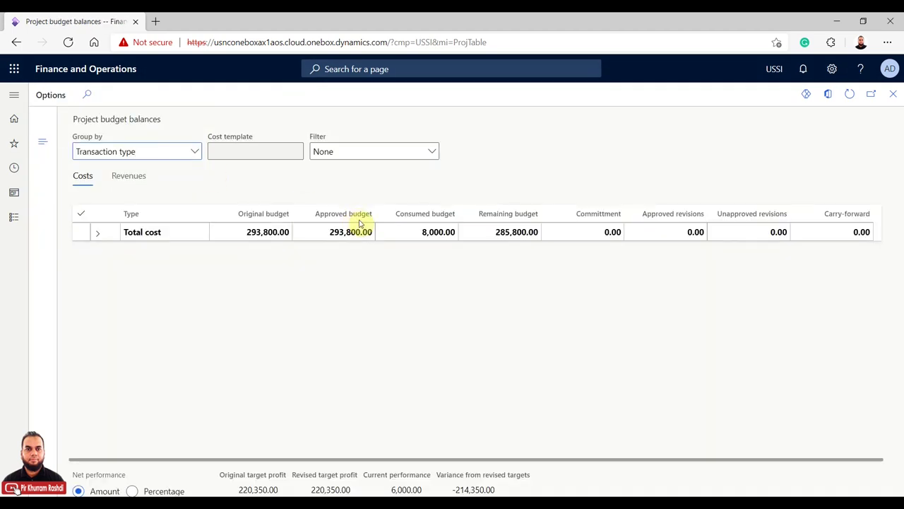
pyautogui.moveTo(368, 459); pyautogui.dragTo(419, 463)
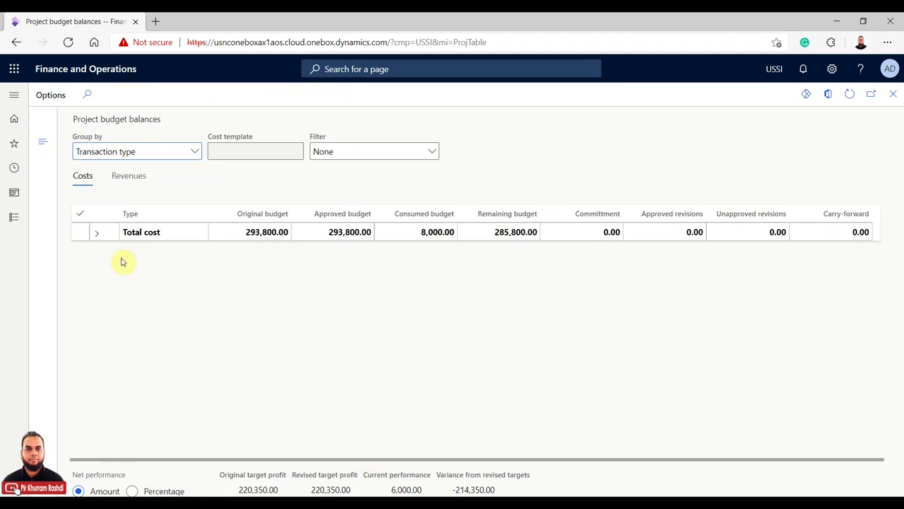
# Step: Expand the total cost and examine the consumed and remaining budget for the Hour transaction type
pyautogui.click(100, 235)
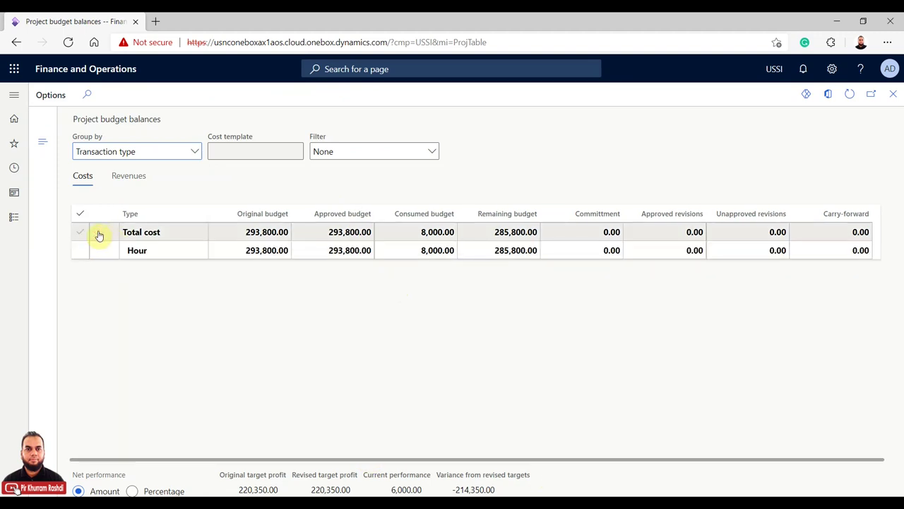
pyautogui.click(401, 250)
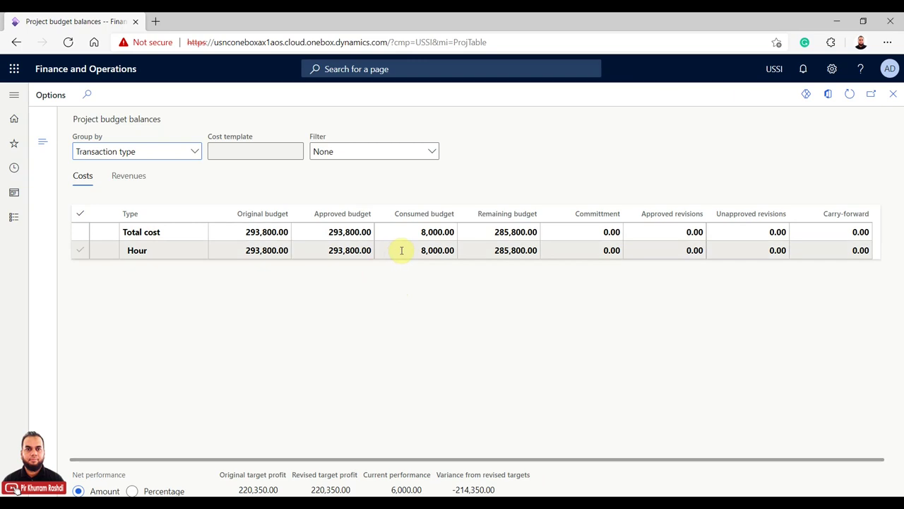
pyautogui.moveTo(401, 250); pyautogui.dragTo(457, 252)
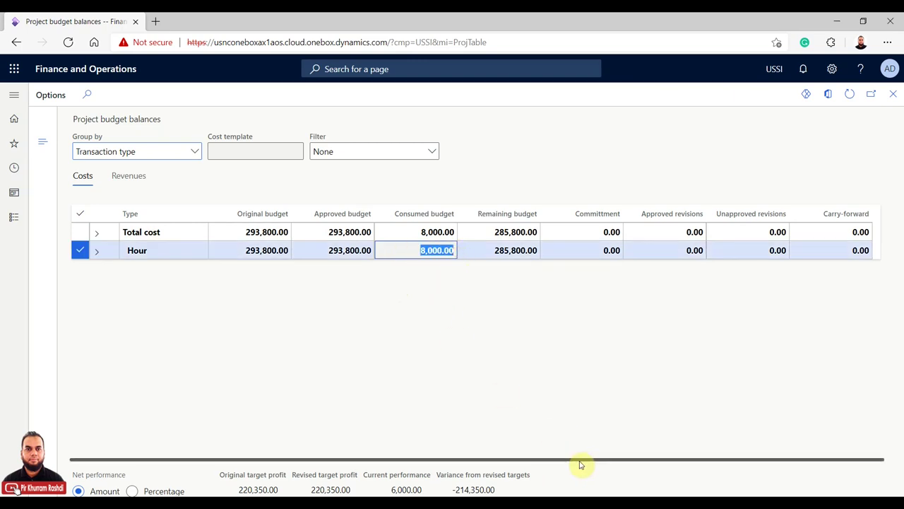
pyautogui.moveTo(616, 462); pyautogui.dragTo(409, 457)
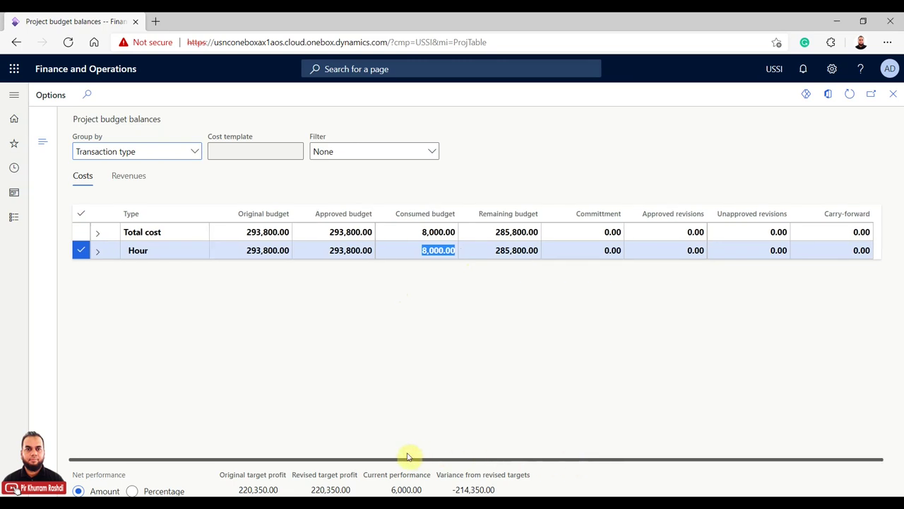
pyautogui.click(420, 254)
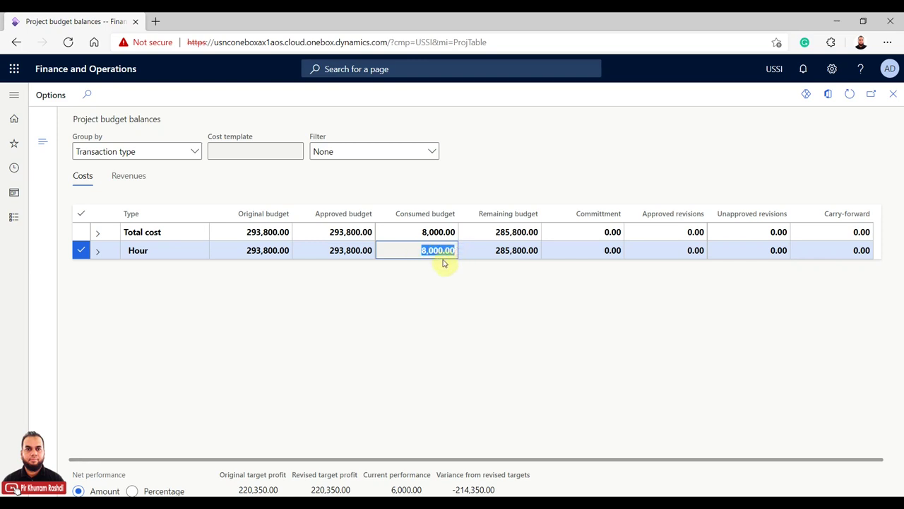
pyautogui.click(414, 252)
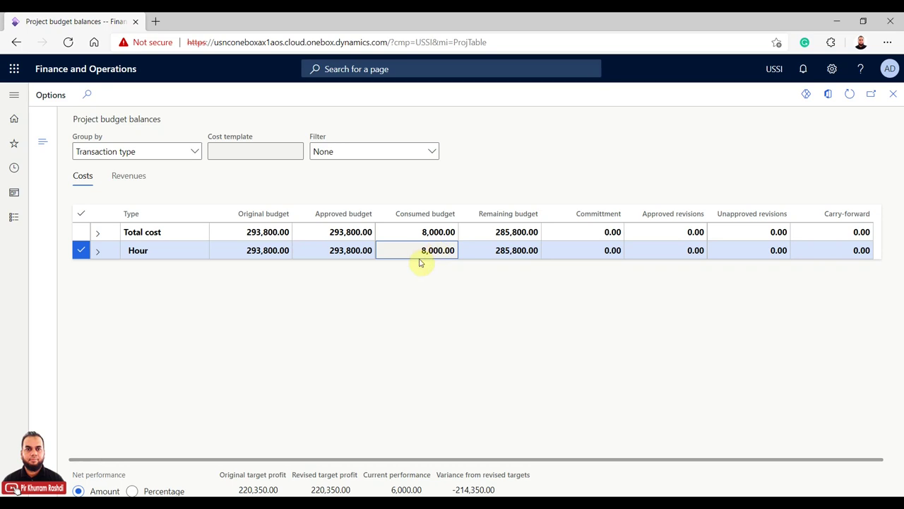
pyautogui.click(481, 251)
pyautogui.moveTo(480, 251); pyautogui.dragTo(537, 250)
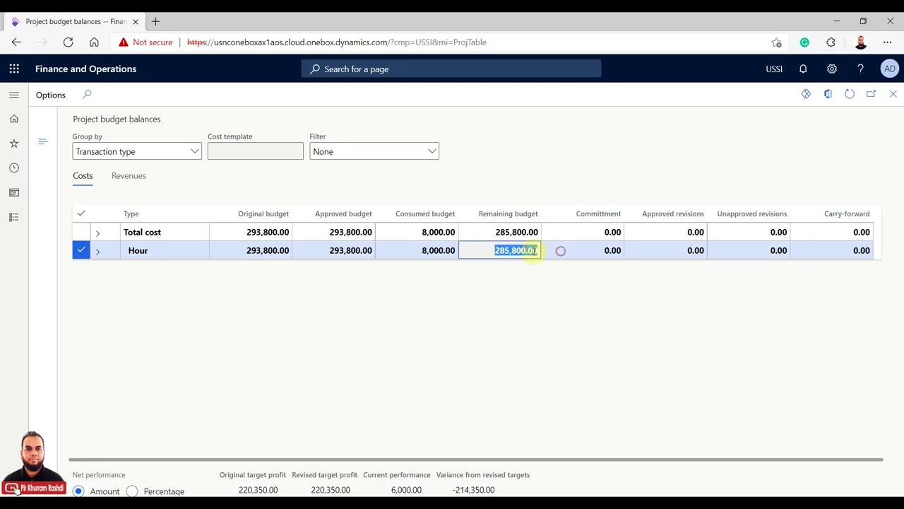
# Step: Show the revenue balances, expand the total revenue, and check the consumed budget for Hour
pyautogui.click(127, 178)
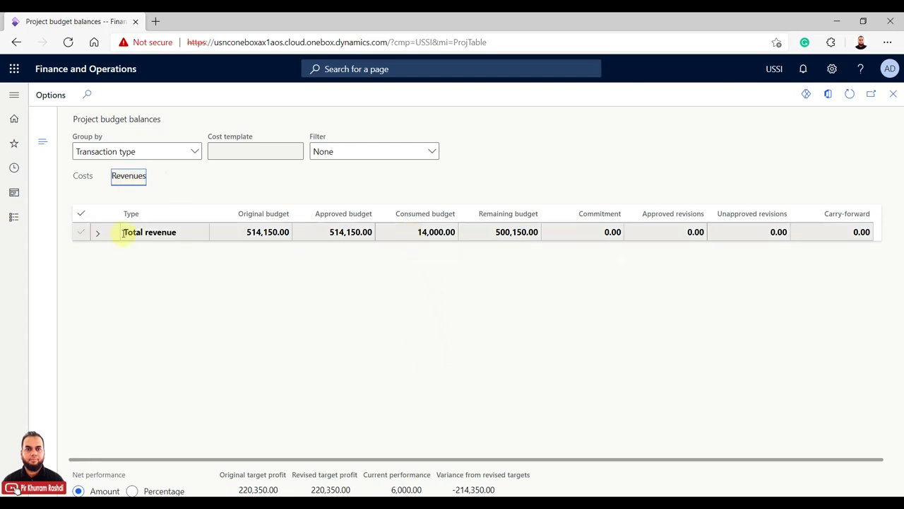
pyautogui.click(97, 233)
pyautogui.click(410, 250)
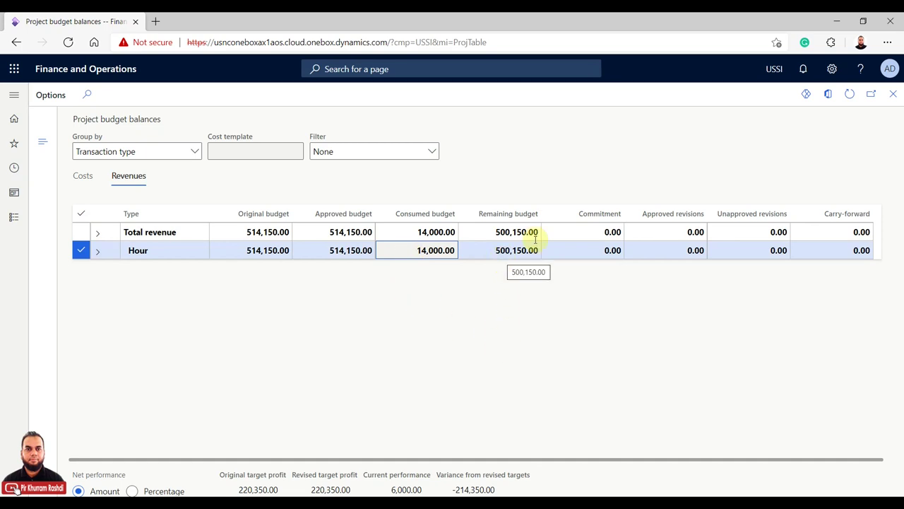
# Step: Close the budget balances, open the project statements for Locks Company, and calculate them with all transaction types included
pyautogui.click(893, 94)
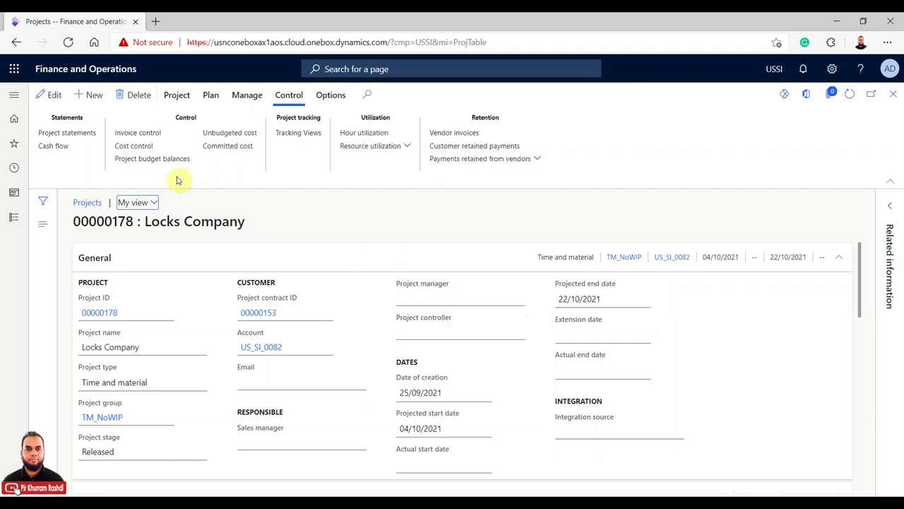
pyautogui.click(90, 139)
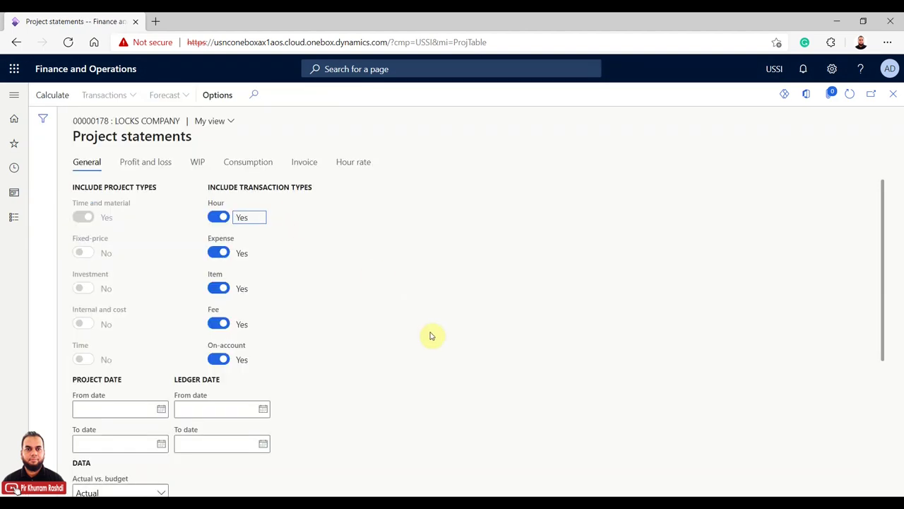
pyautogui.scroll(-4, 433, 335)
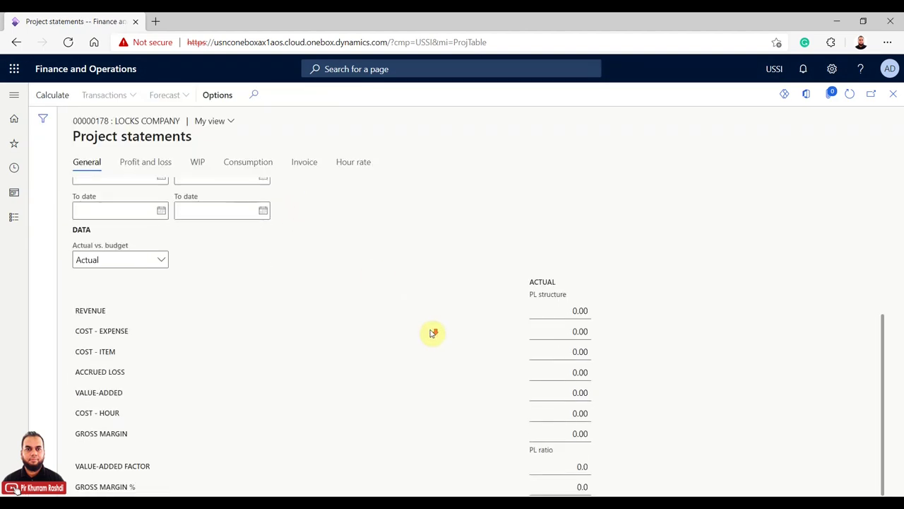
pyautogui.scroll(4, 433, 330)
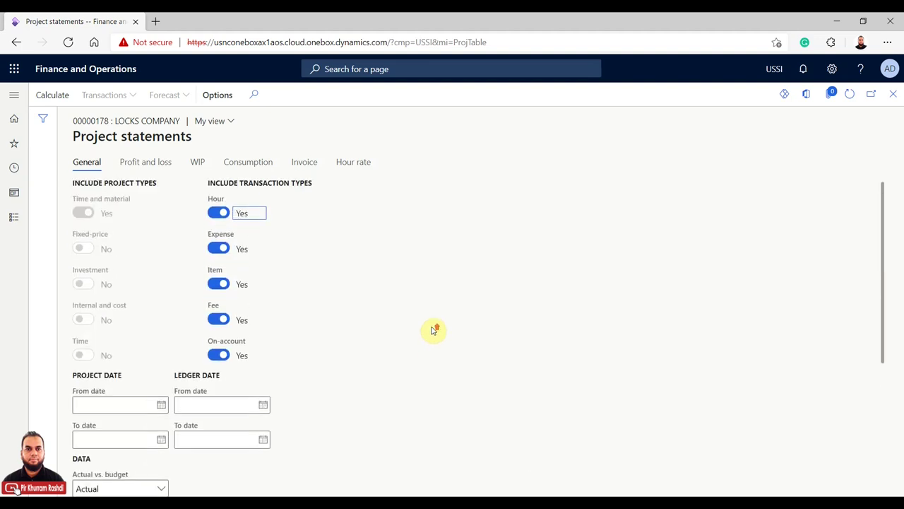
pyautogui.click(65, 101)
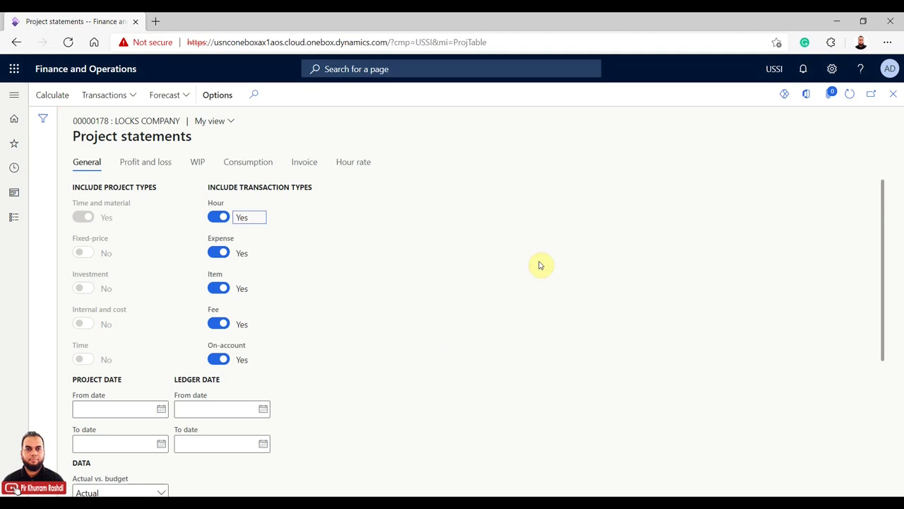
# Step: Examine the actual hour cost and gross margin in the general section of the project statements
pyautogui.scroll(-3, 543, 263)
pyautogui.scroll(-1, 541, 265)
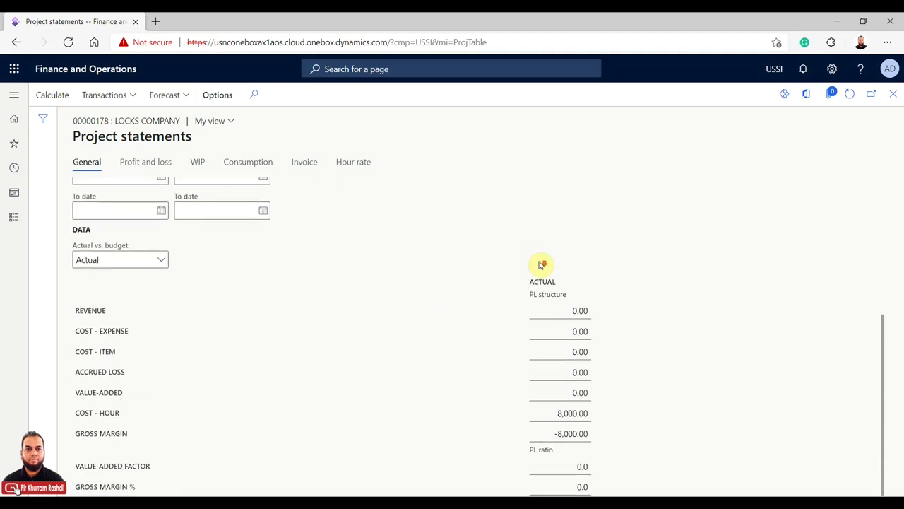
pyautogui.click(555, 413)
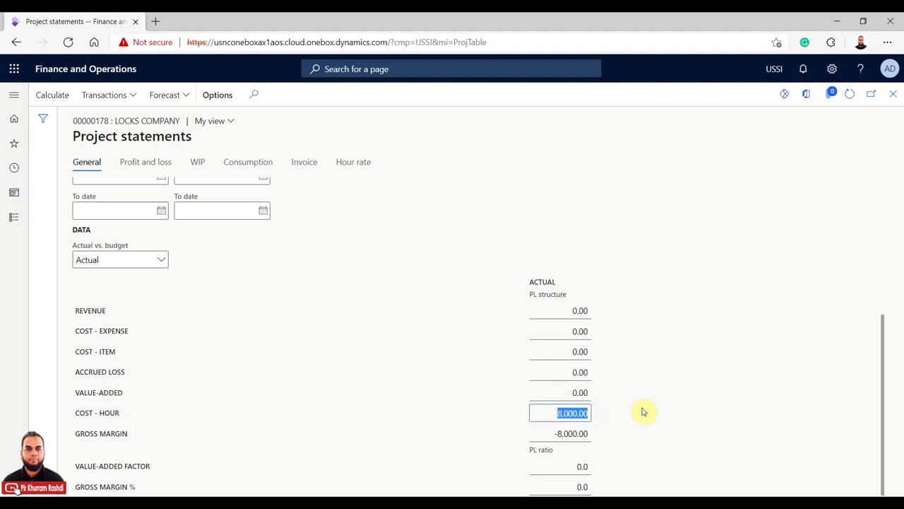
pyautogui.click(558, 433)
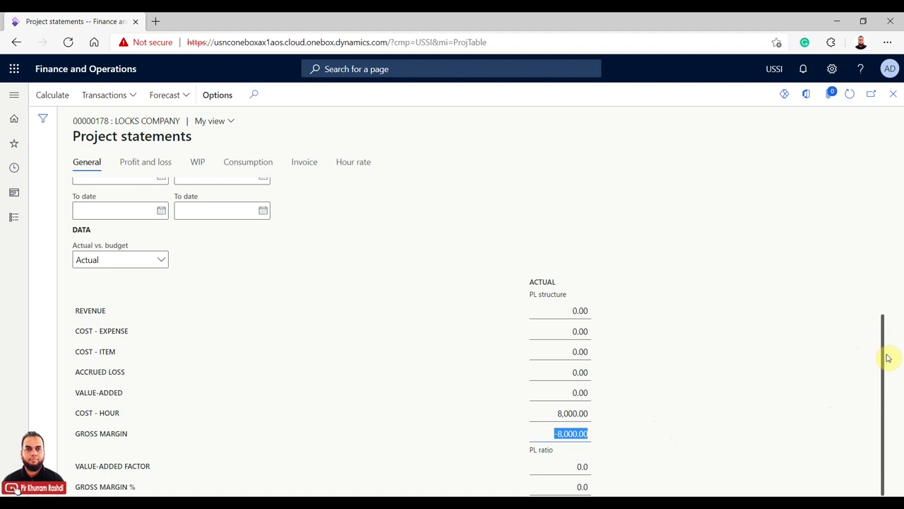
# Step: Show the profit and loss statement and check its actual hour cost and total cost
pyautogui.moveTo(888, 358); pyautogui.dragTo(900, 166)
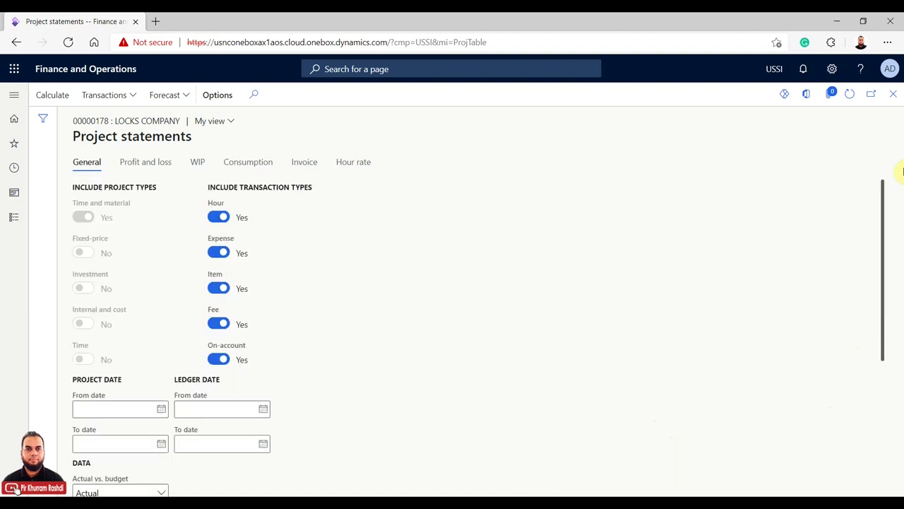
pyautogui.click(130, 170)
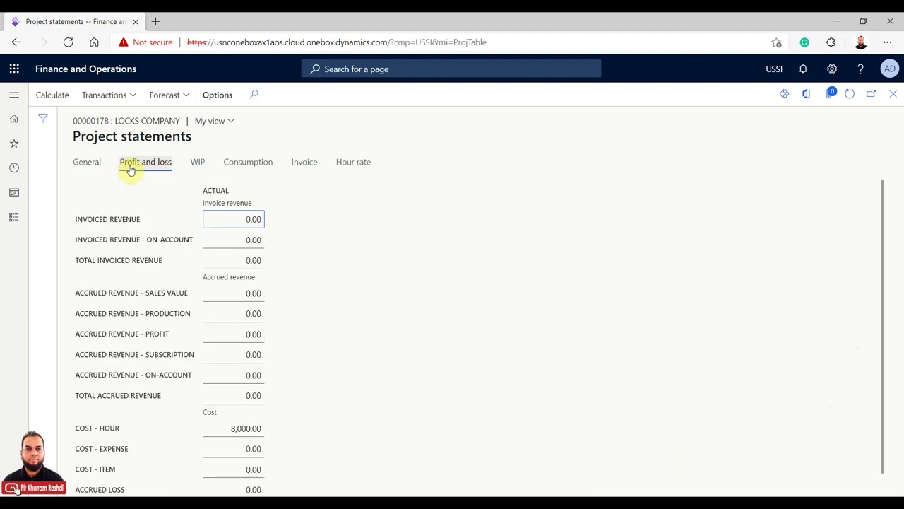
pyautogui.scroll(-1, 359, 358)
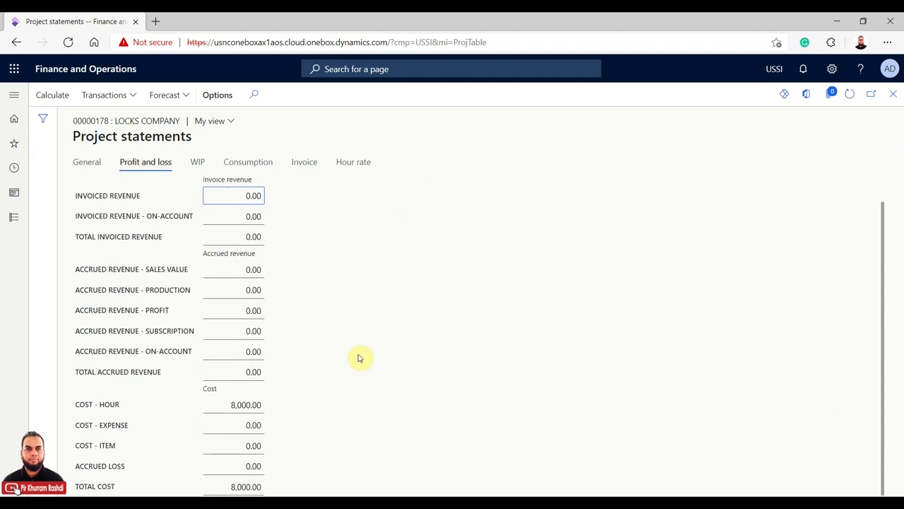
pyautogui.click(221, 407)
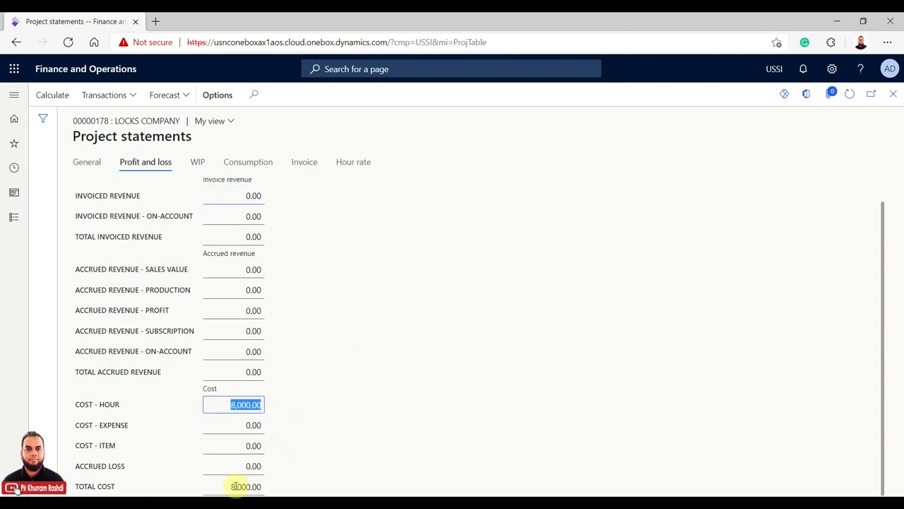
pyautogui.click(233, 486)
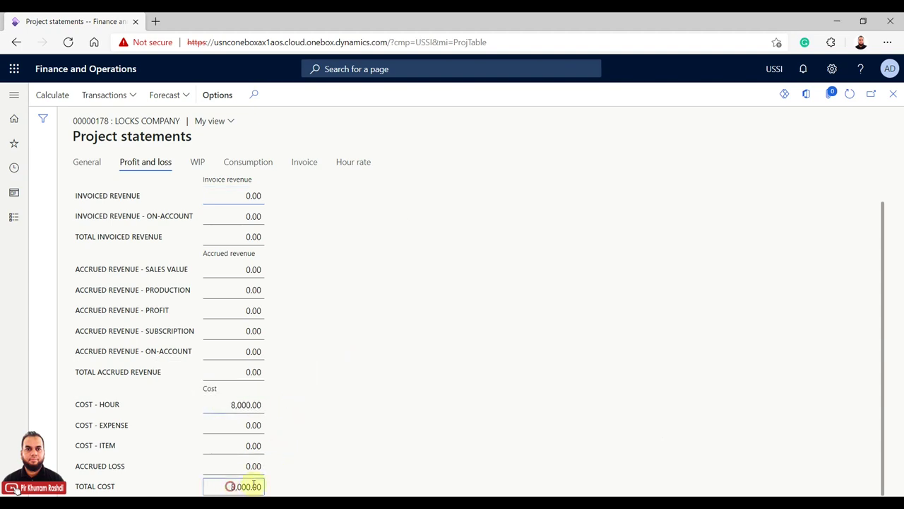
# Step: View the WIP figures, and examine the hour quantity, cost hour rate, hour amount, total consumption and payroll allocation in the consumption statement
pyautogui.click(198, 163)
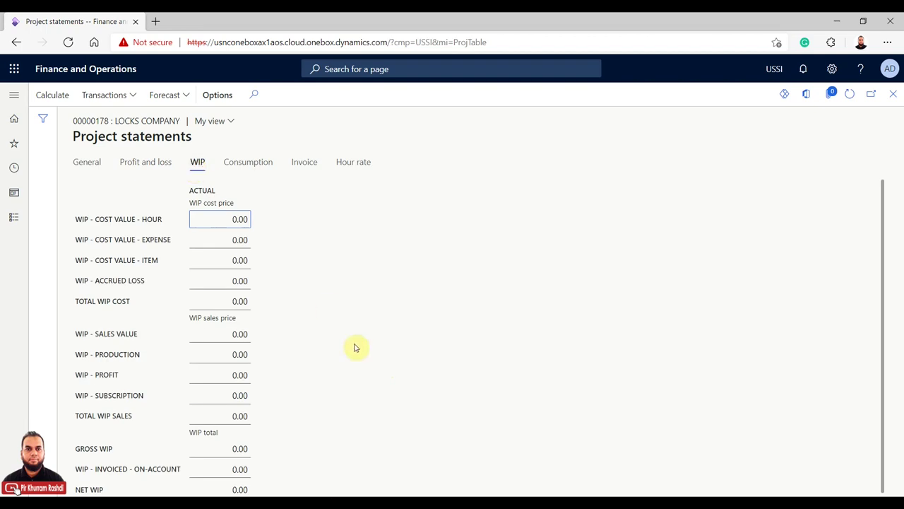
pyautogui.click(240, 161)
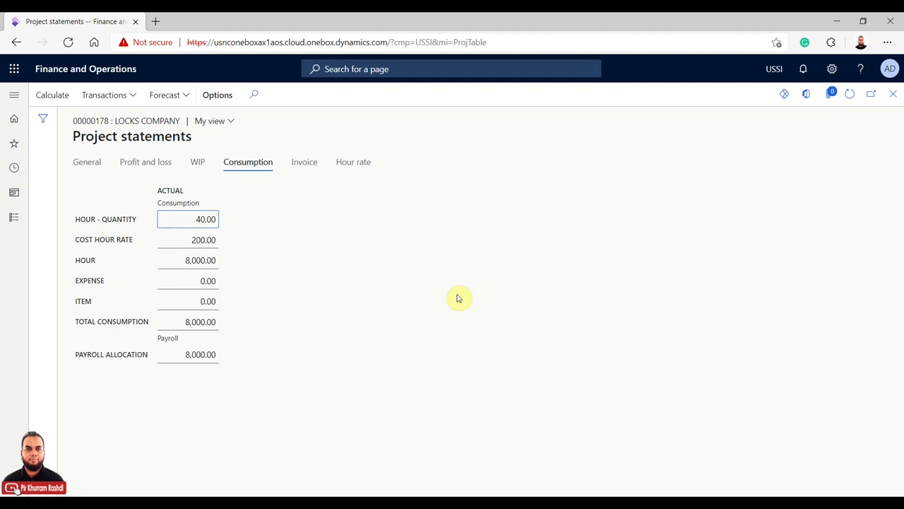
pyautogui.click(188, 218)
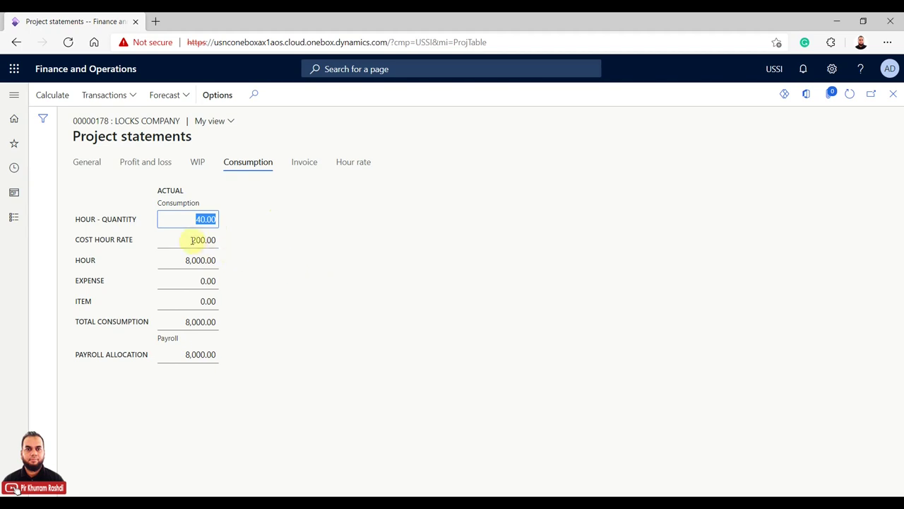
pyautogui.click(197, 240)
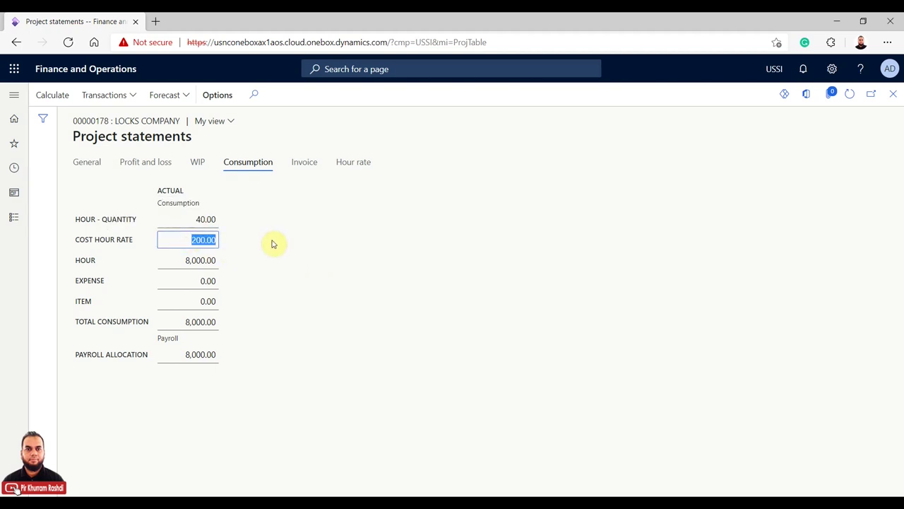
pyautogui.click(202, 219)
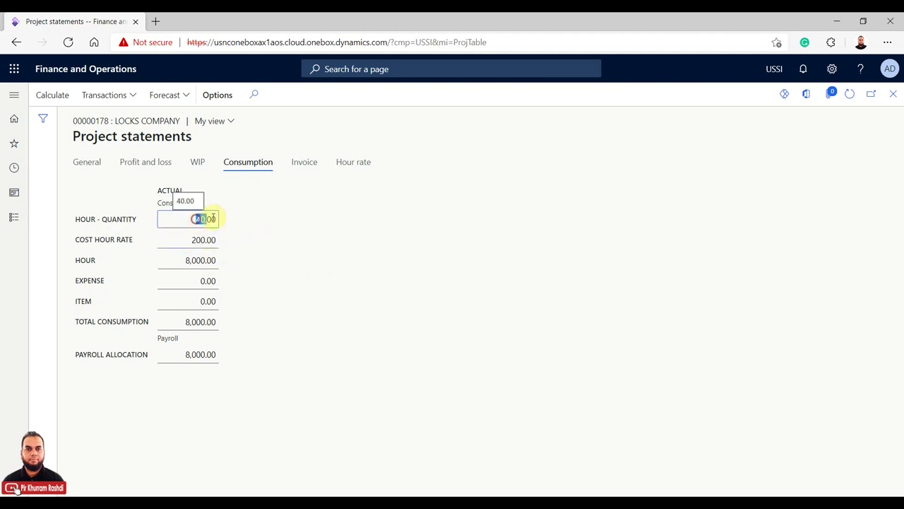
pyautogui.click(179, 259)
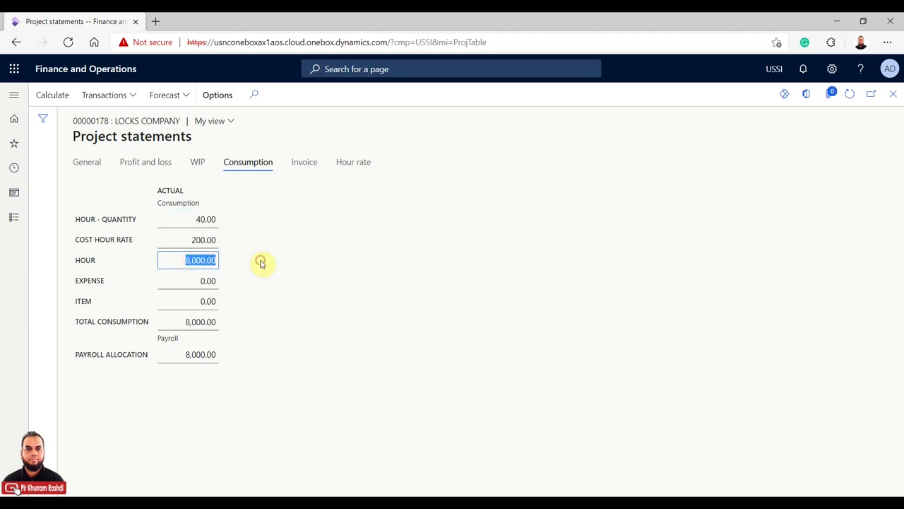
pyautogui.click(183, 323)
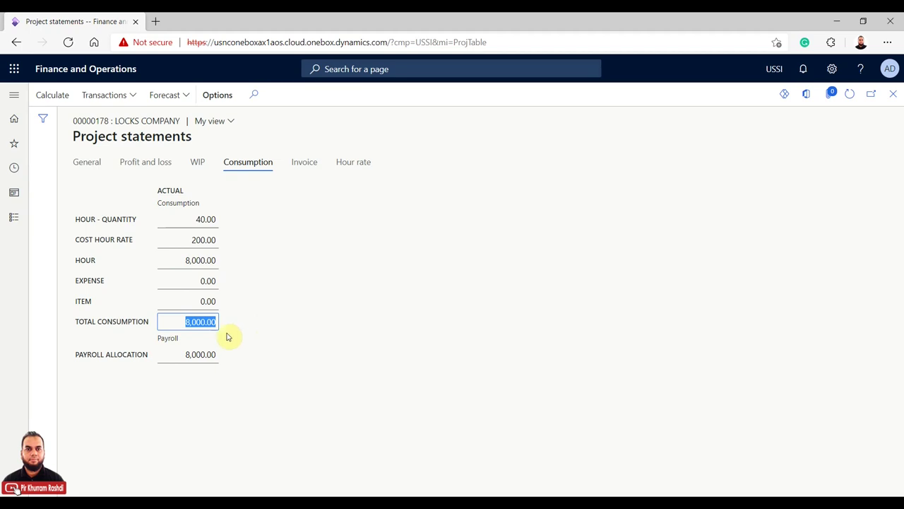
pyautogui.moveTo(162, 338); pyautogui.dragTo(180, 344)
pyautogui.click(180, 354)
# Step: Check the invoice figures and the hour quantity and cost rate in the hour rate statement, and close the project statements
pyautogui.click(302, 163)
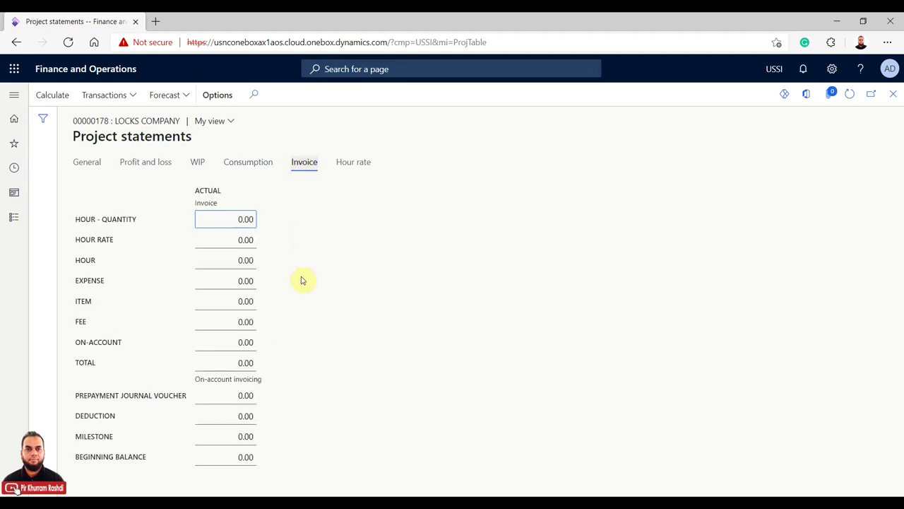
pyautogui.moveTo(245, 324)
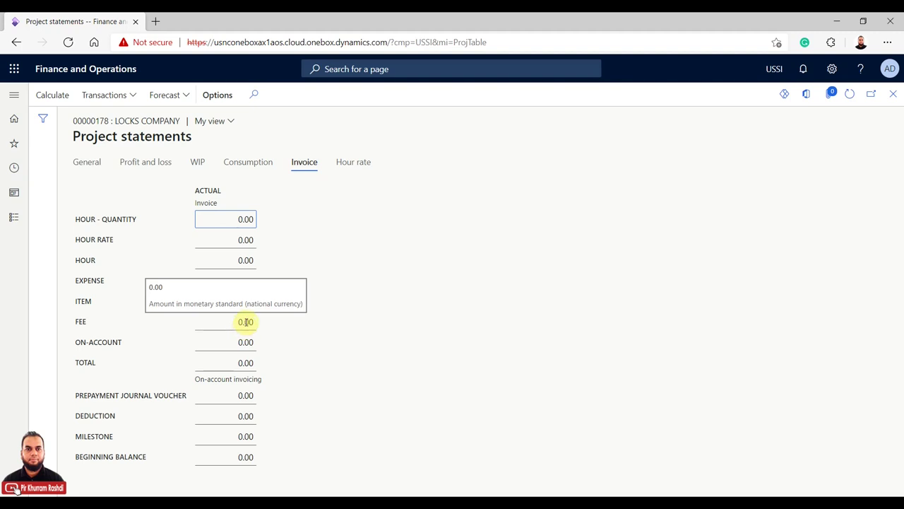
pyautogui.click(357, 164)
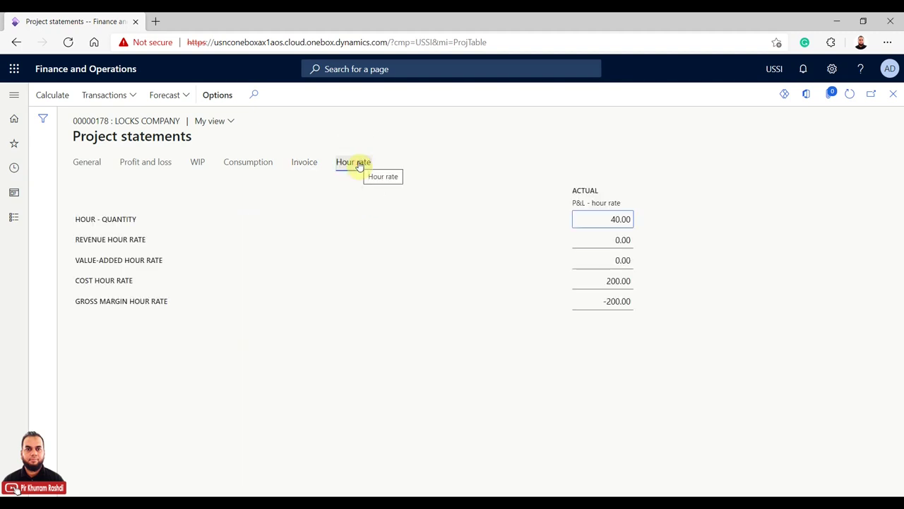
pyautogui.click(599, 219)
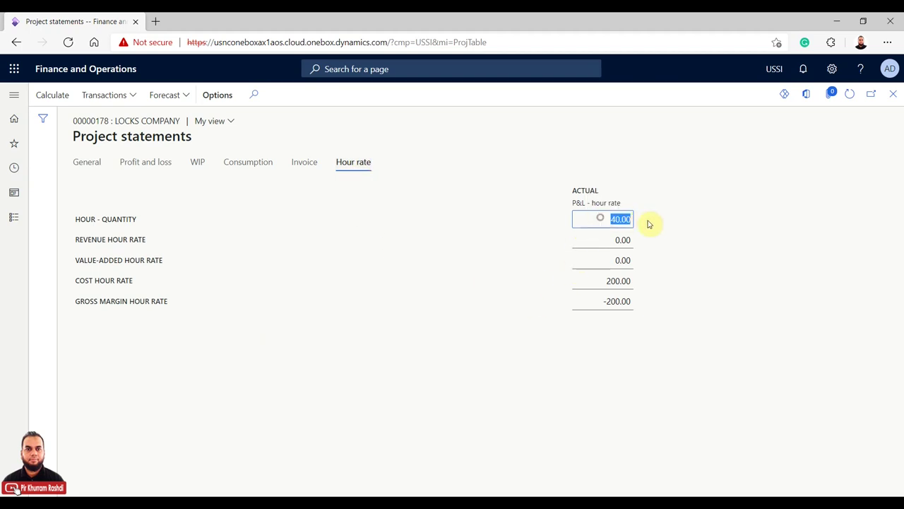
pyautogui.moveTo(606, 283)
pyautogui.click(896, 96)
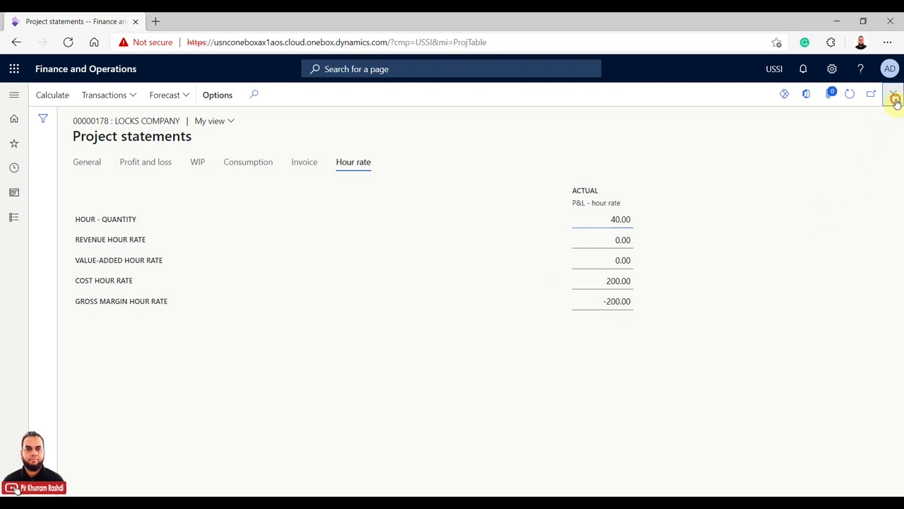
pyautogui.click(894, 96)
# Step: Open the cash flow for the Locks Company project and calculate its actual figures
pyautogui.click(48, 146)
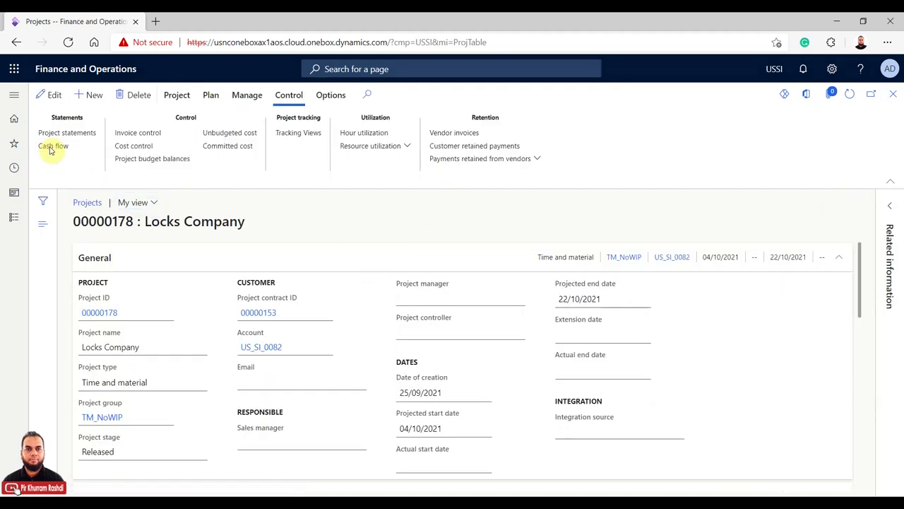
pyautogui.scroll(-3, 308, 364)
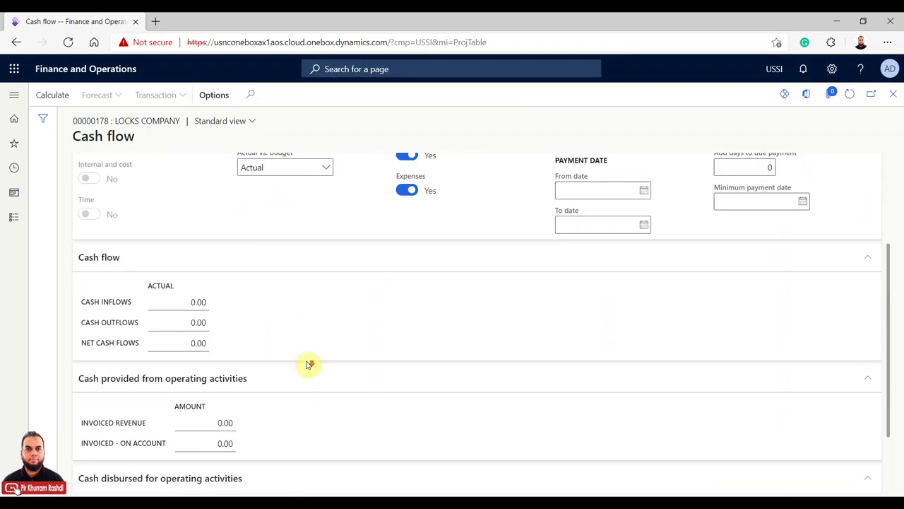
pyautogui.scroll(-2, 309, 364)
pyautogui.scroll(5, 309, 364)
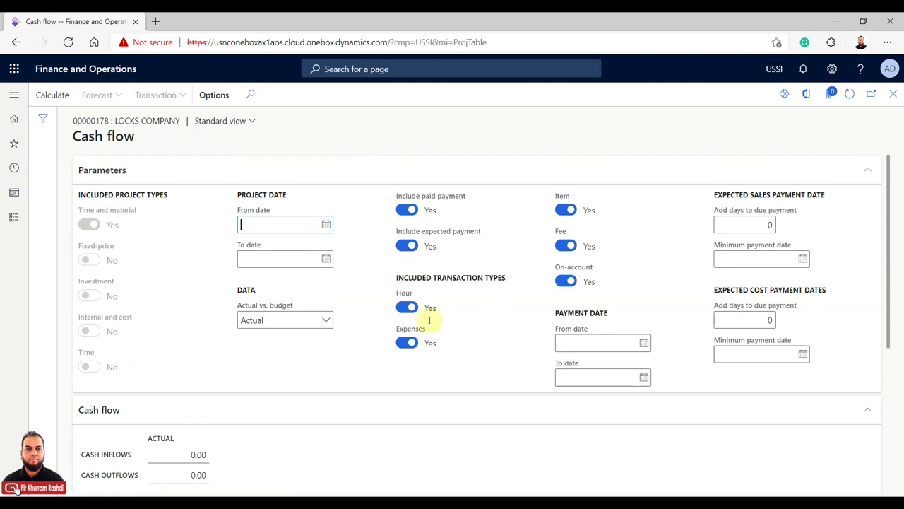
pyautogui.click(55, 95)
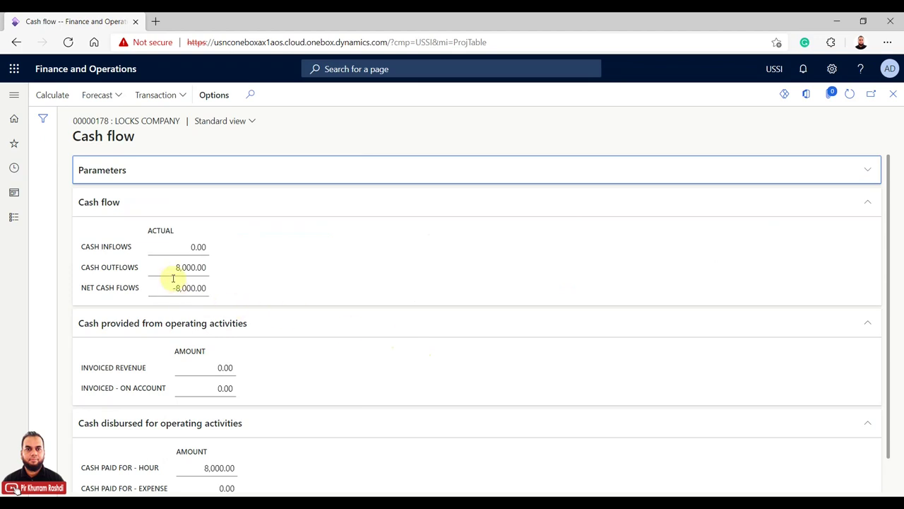
# Step: Examine the cash inflows, net cash flows and cash paid for hours, and close the cash flow page
pyautogui.click(187, 246)
pyautogui.click(168, 289)
pyautogui.click(289, 289)
pyautogui.scroll(-1, 365, 296)
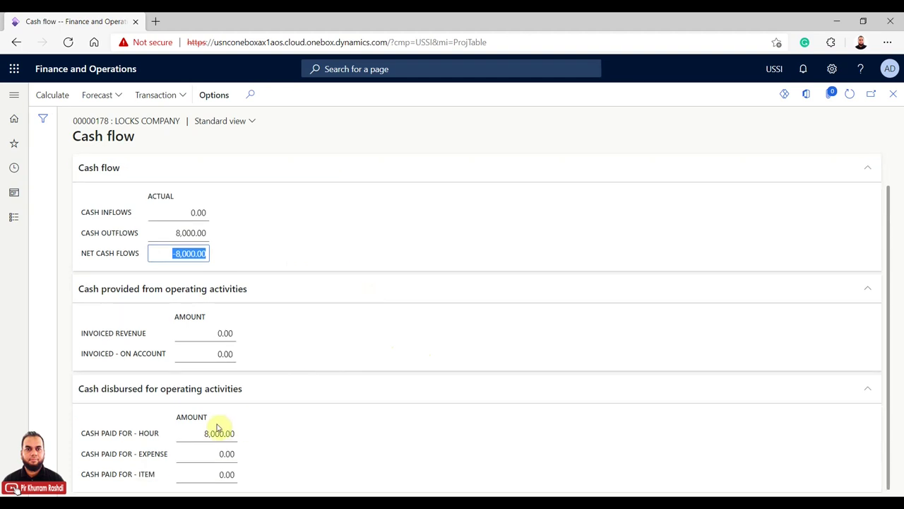
pyautogui.click(195, 431)
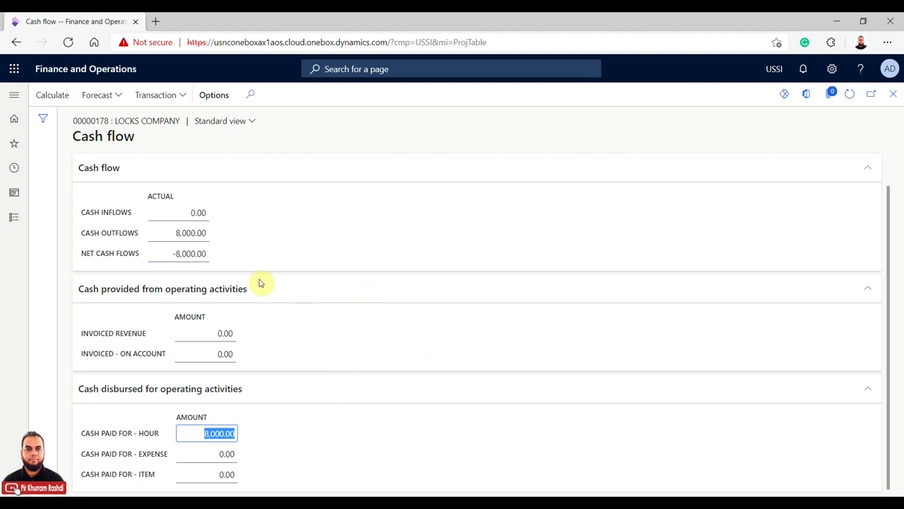
pyautogui.click(894, 94)
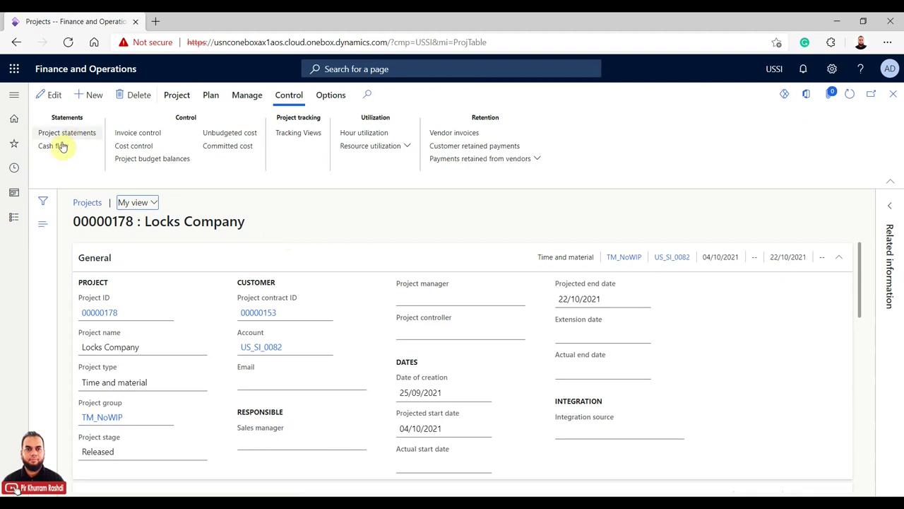
# Step: Open the invoice control for the Locks Company project, calculate it, and review the chargeable hour lines
pyautogui.click(143, 132)
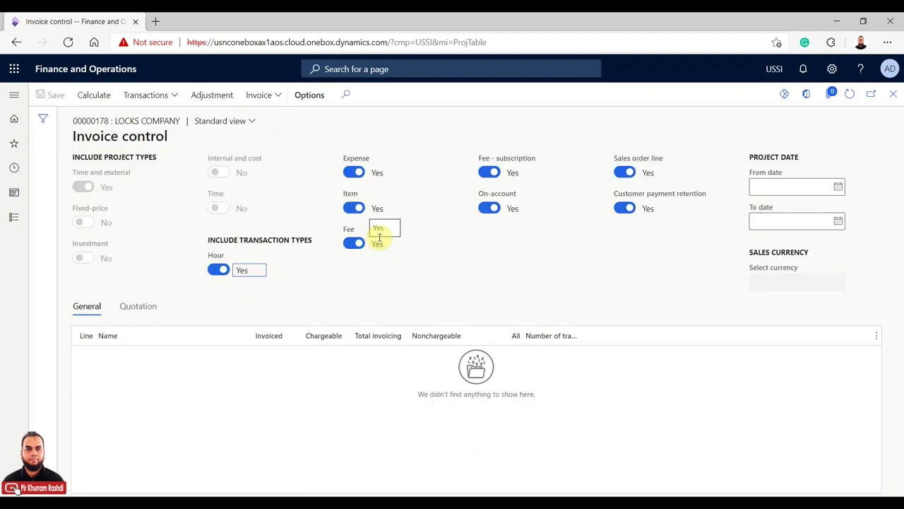
pyautogui.click(103, 98)
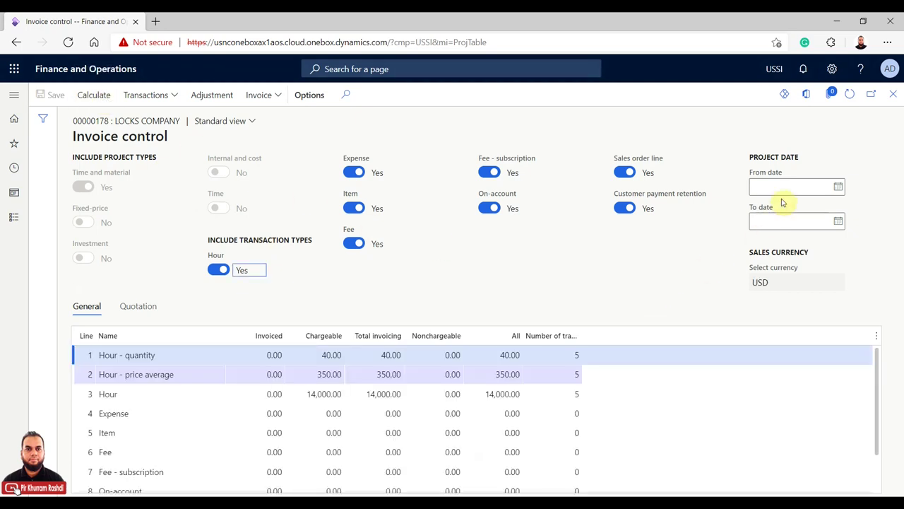
pyautogui.scroll(-3, 784, 340)
pyautogui.scroll(3, 785, 343)
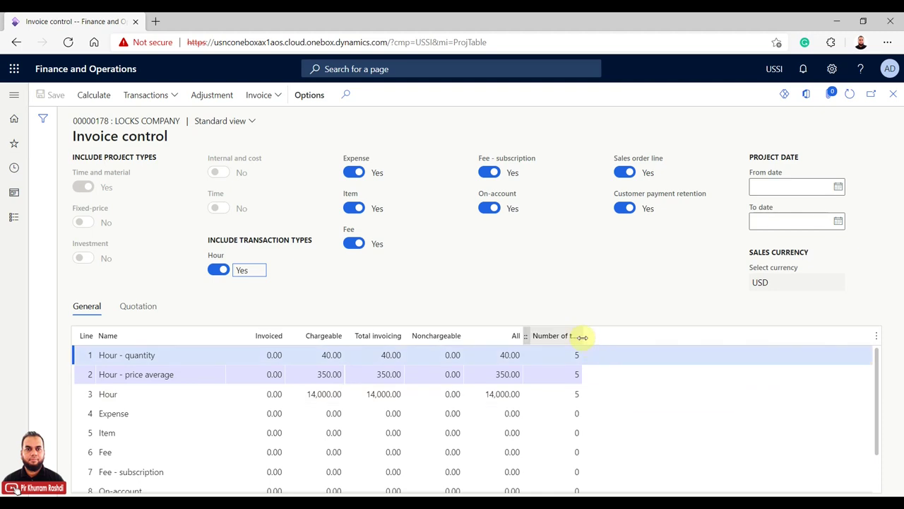
# Step: Widen the column for the number of transactions found and check the chargeable hour quantity, price average and amount
pyautogui.moveTo(582, 337); pyautogui.dragTo(638, 337)
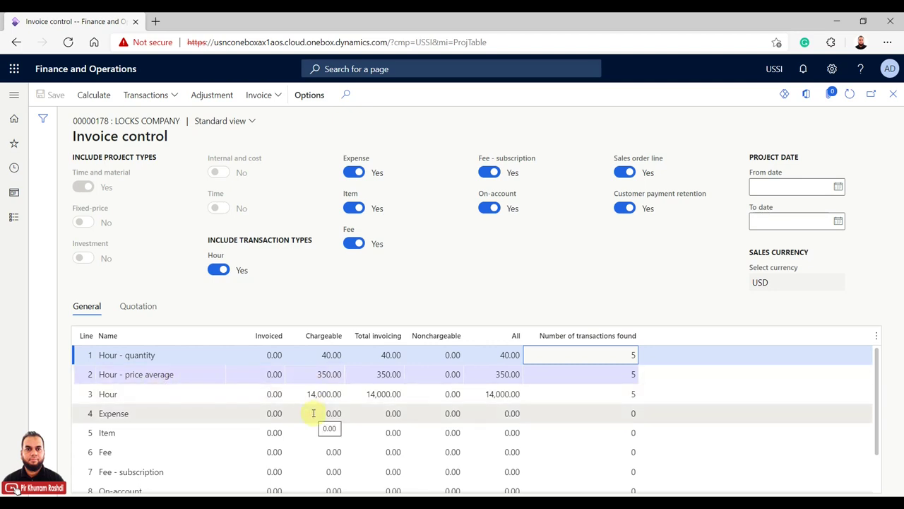
pyautogui.click(324, 394)
pyautogui.click(315, 373)
pyautogui.click(331, 355)
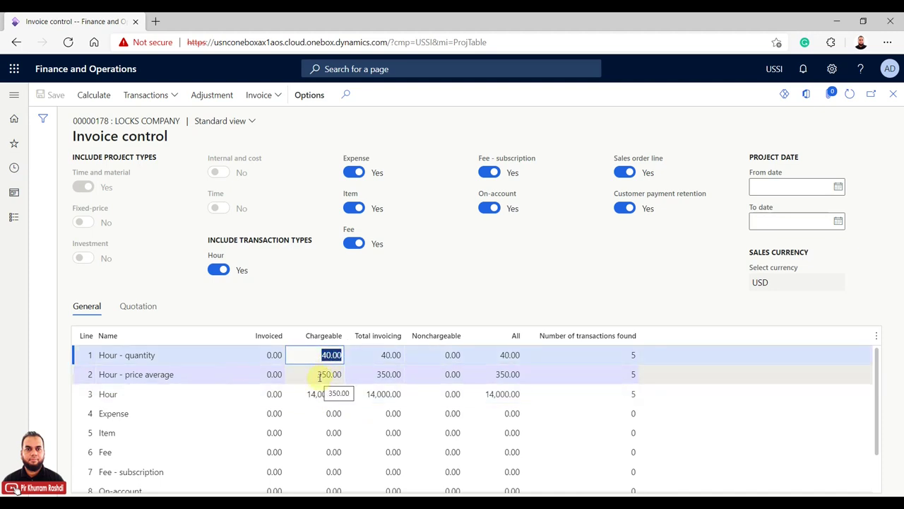
# Step: Open the Windows Calculator and multiply 40 hours by the price average of 350
pyautogui.click(182, 503)
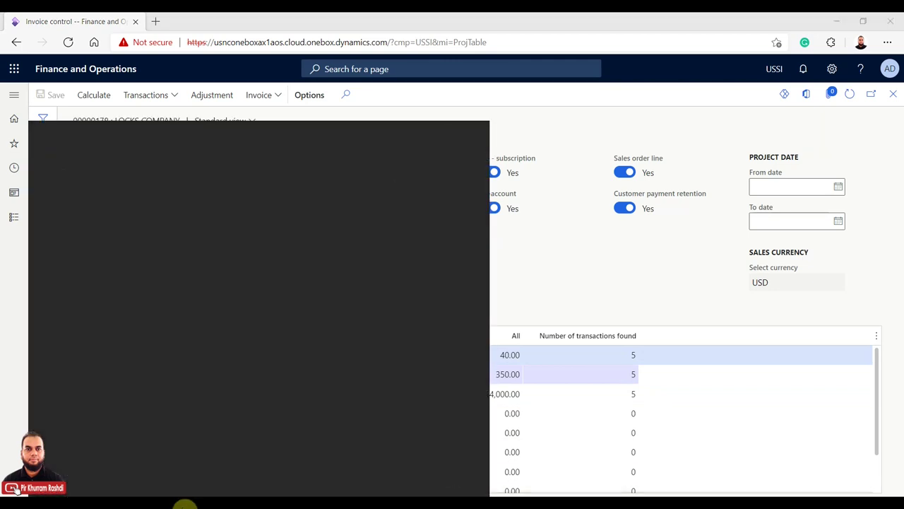
pyautogui.write('ca')
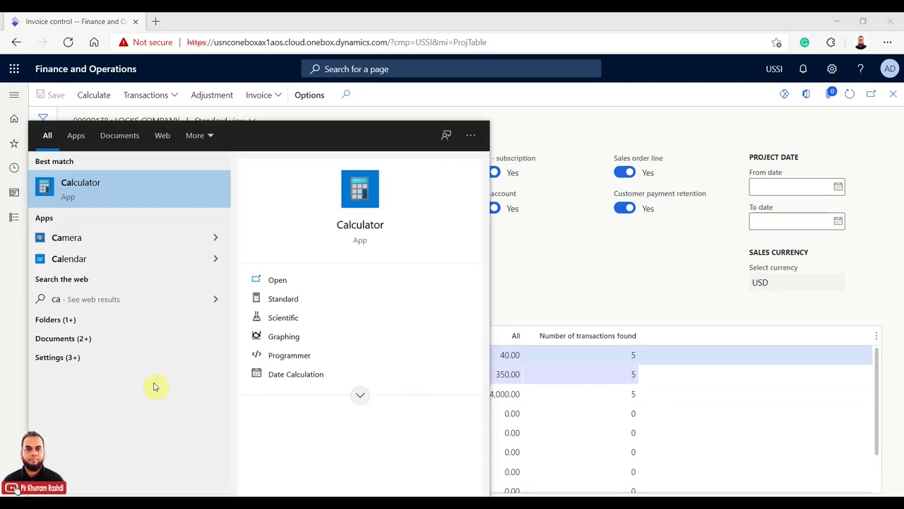
pyautogui.click(130, 197)
pyautogui.moveTo(297, 137); pyautogui.dragTo(601, 113)
pyautogui.write('40*')
pyautogui.write('350')
pyautogui.press('Return')
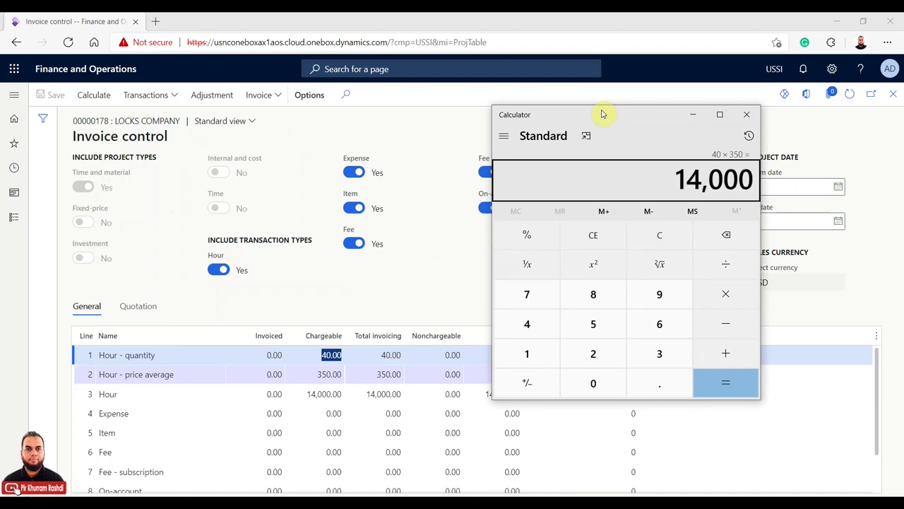
# Step: Compare the calculated product with the chargeable Hour amount, look through the remaining lines, and close the invoice control
pyautogui.click(302, 395)
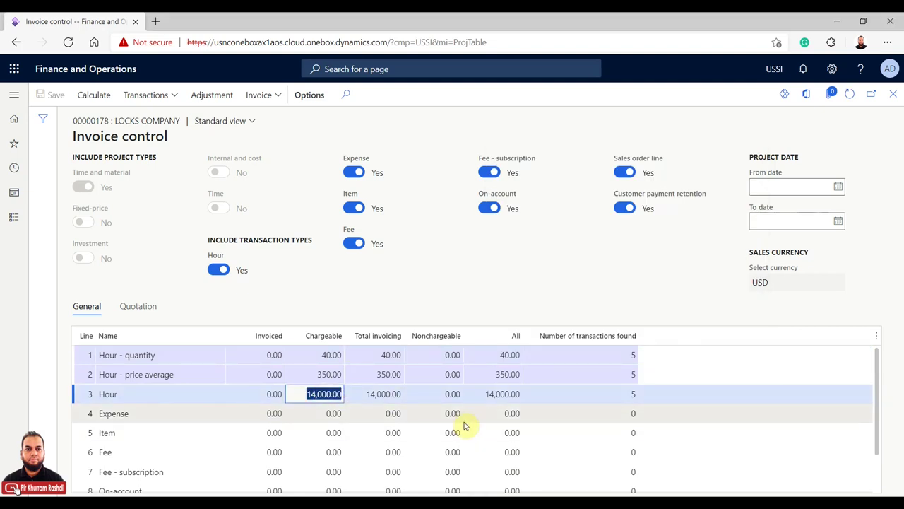
pyautogui.scroll(-2, 464, 425)
pyautogui.scroll(2, 465, 425)
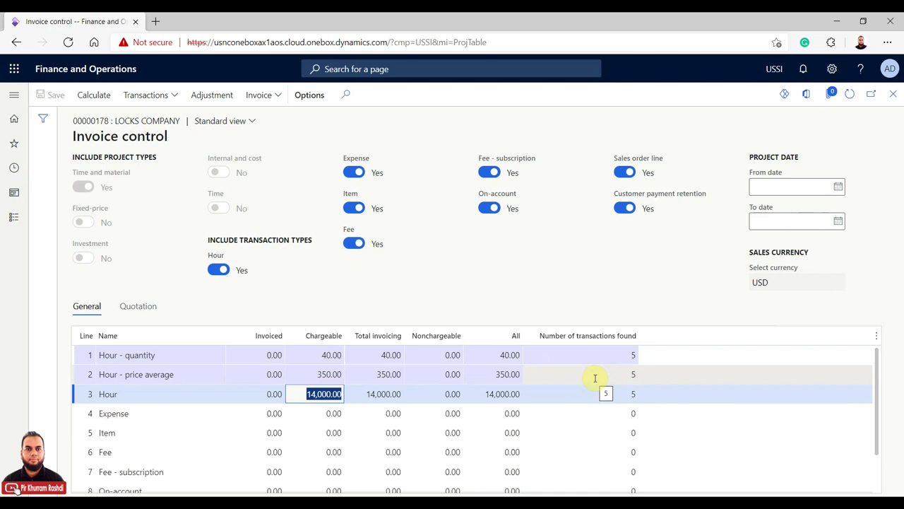
pyautogui.scroll(-2, 595, 378)
pyautogui.scroll(2, 595, 378)
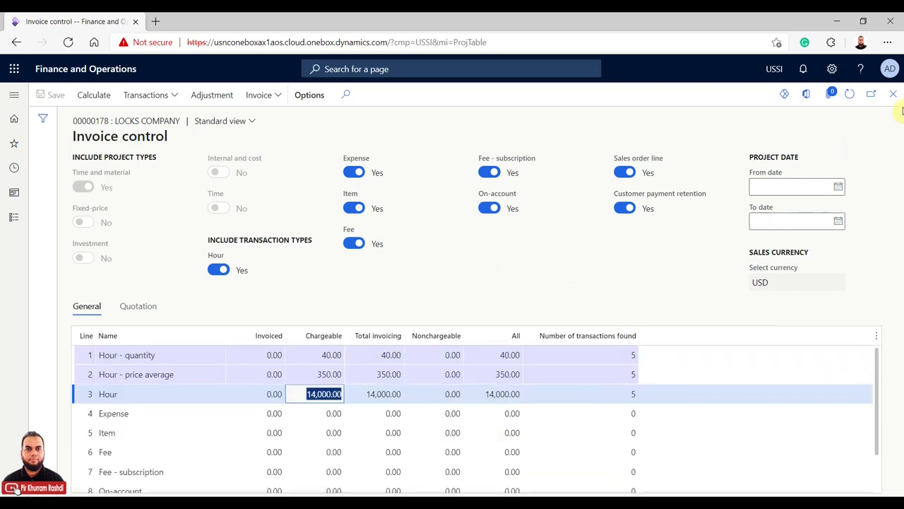
pyautogui.click(895, 95)
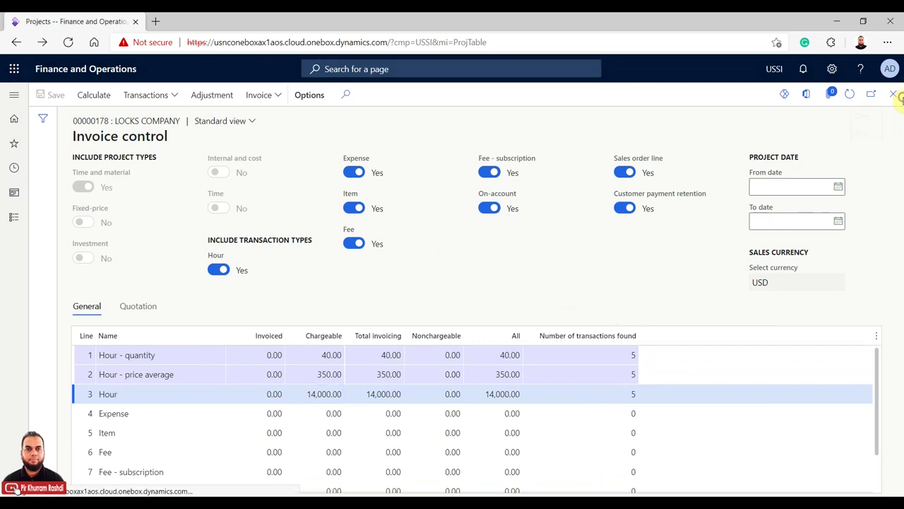
# Step: Open the cost control for the Locks Company project, calculate it, review the cost and deviation lines, and close it
pyautogui.click(139, 147)
pyautogui.click(60, 94)
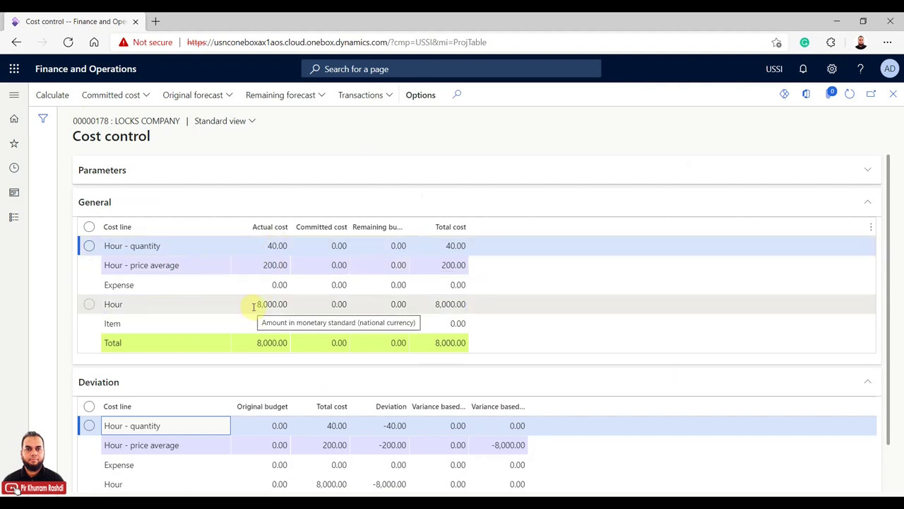
pyautogui.scroll(-1, 443, 306)
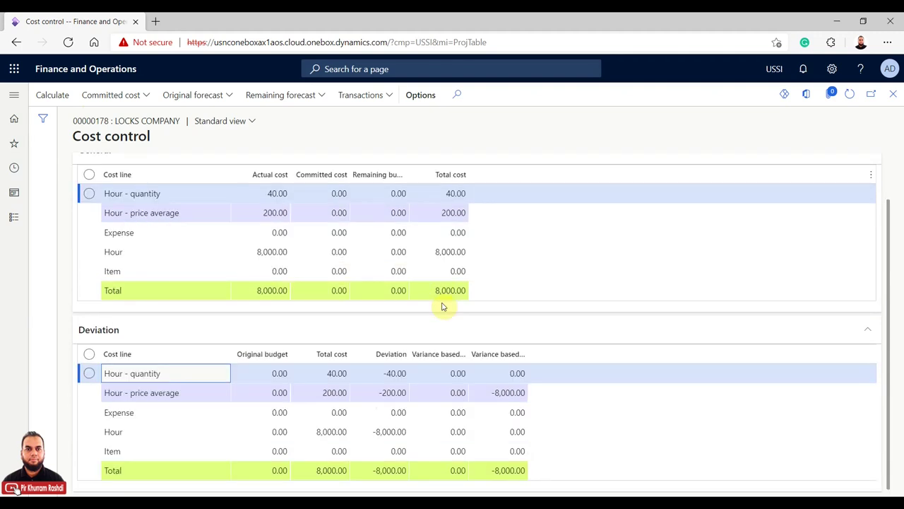
pyautogui.click(893, 96)
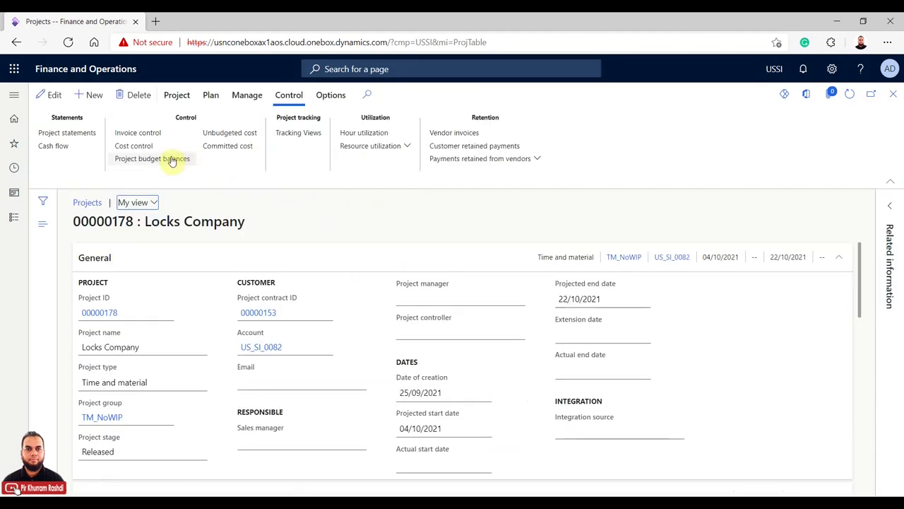
# Step: Reopen and calculate the project's invoice control, check the chargeable hour price average and amount, and close it
pyautogui.click(151, 134)
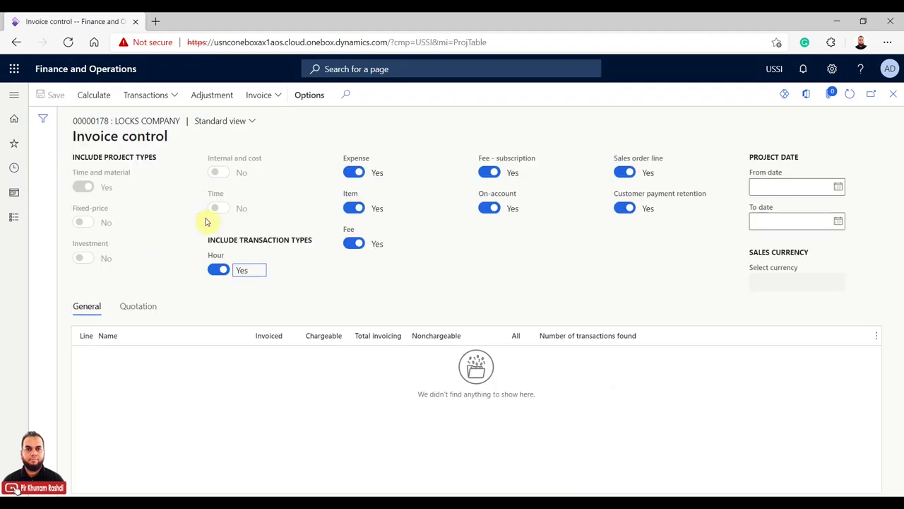
pyautogui.click(94, 95)
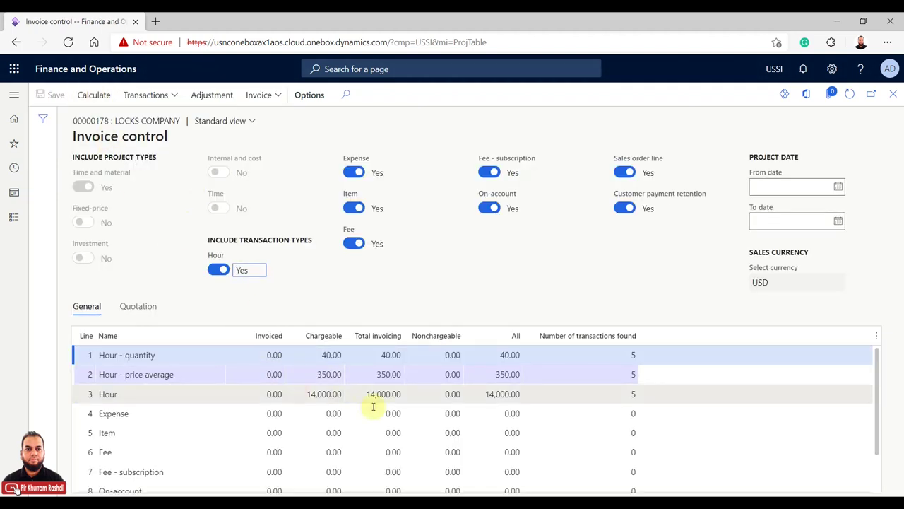
pyautogui.click(330, 373)
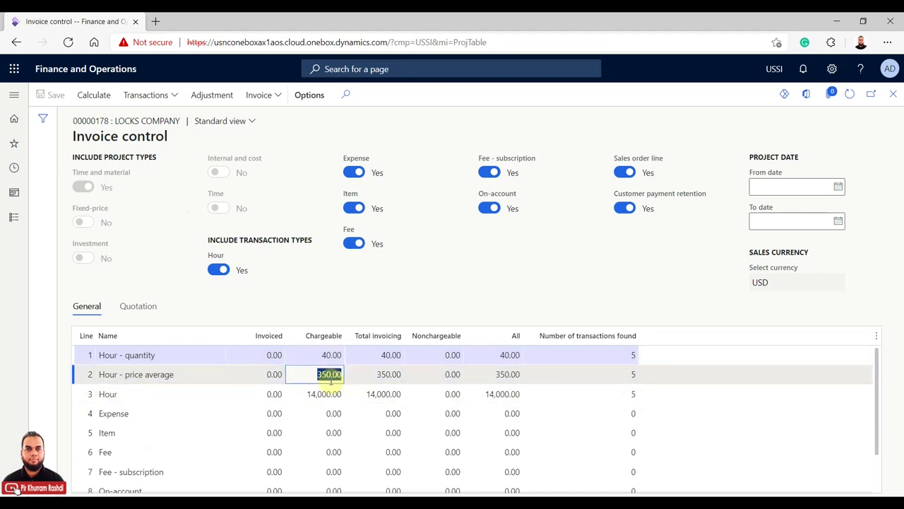
pyautogui.click(310, 394)
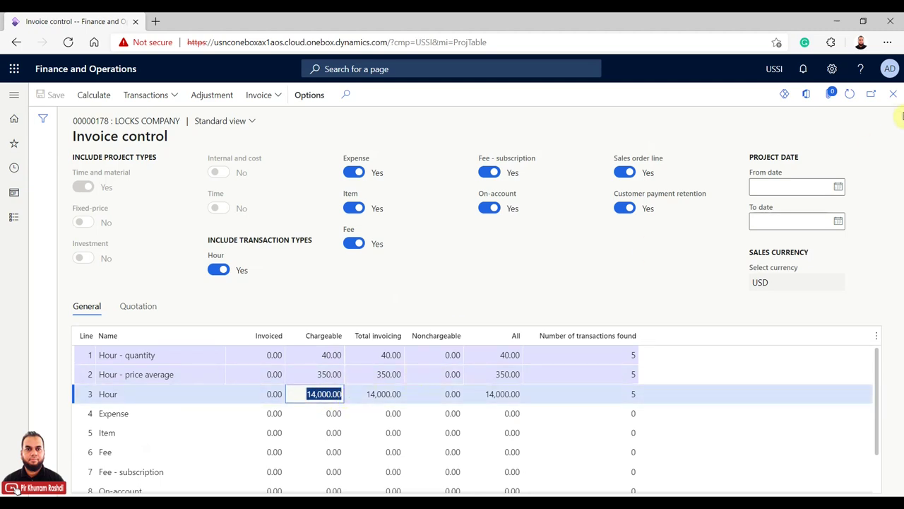
pyautogui.click(894, 95)
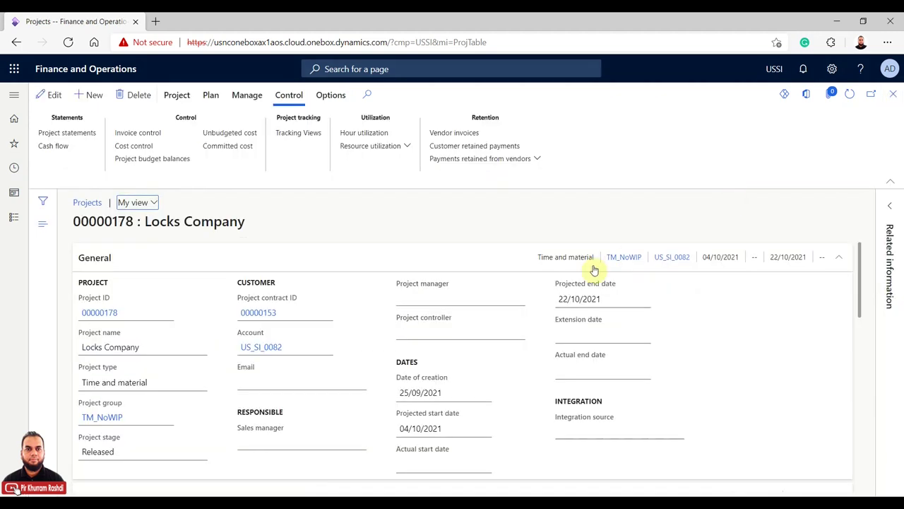
# Step: Open the project budget balances, expand the total cost to review the Hour budget line, and close the page
pyautogui.click(172, 161)
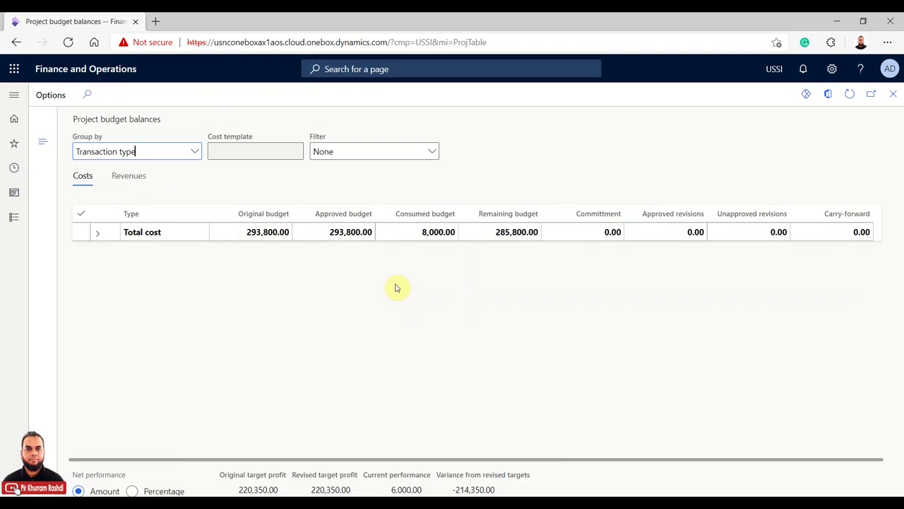
pyautogui.click(99, 233)
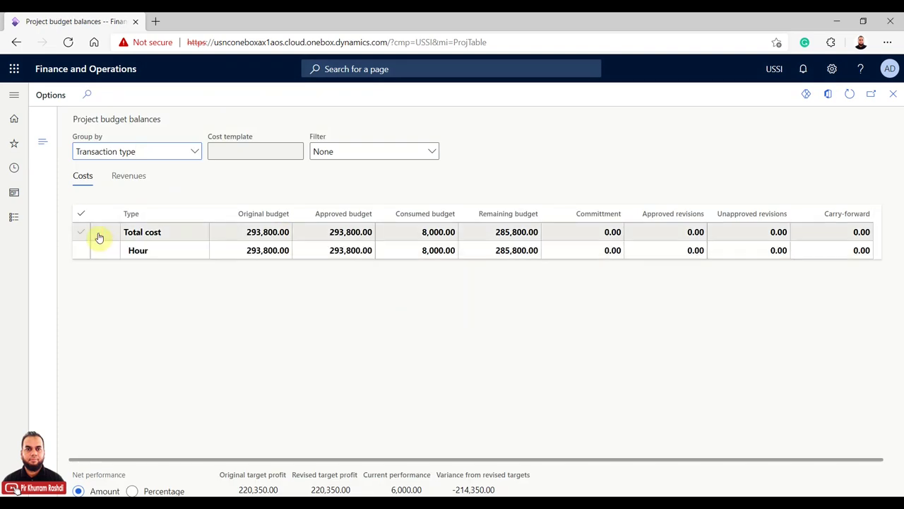
pyautogui.click(894, 95)
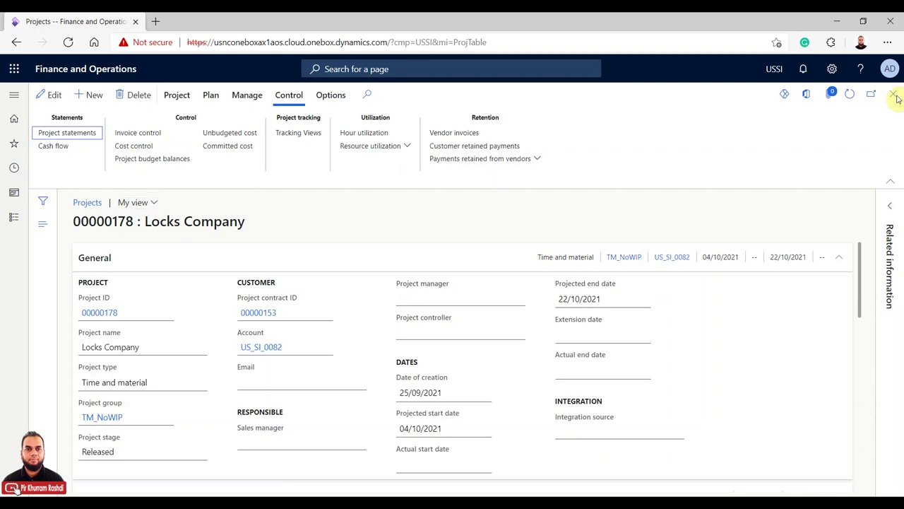
# Step: Review the project's posted transactions, widening the total sales amount and transaction currency amount columns, and close the list
pyautogui.click(247, 95)
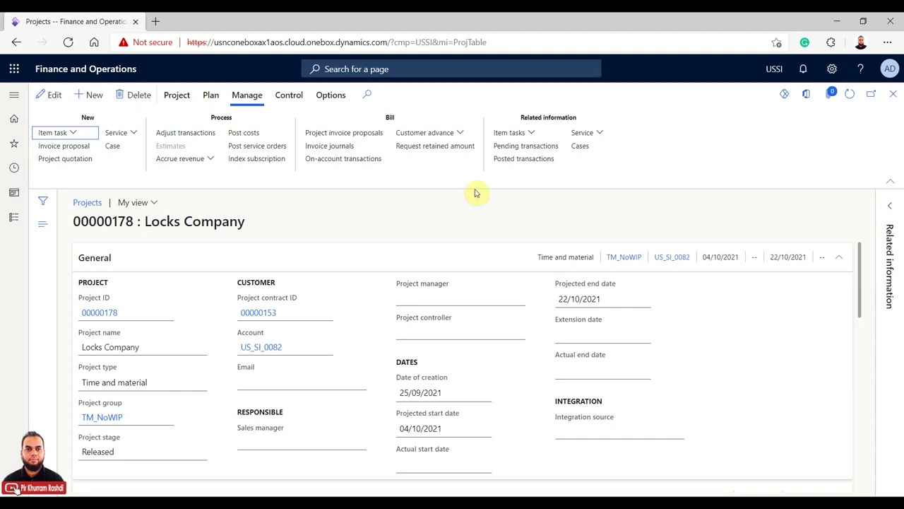
pyautogui.click(517, 160)
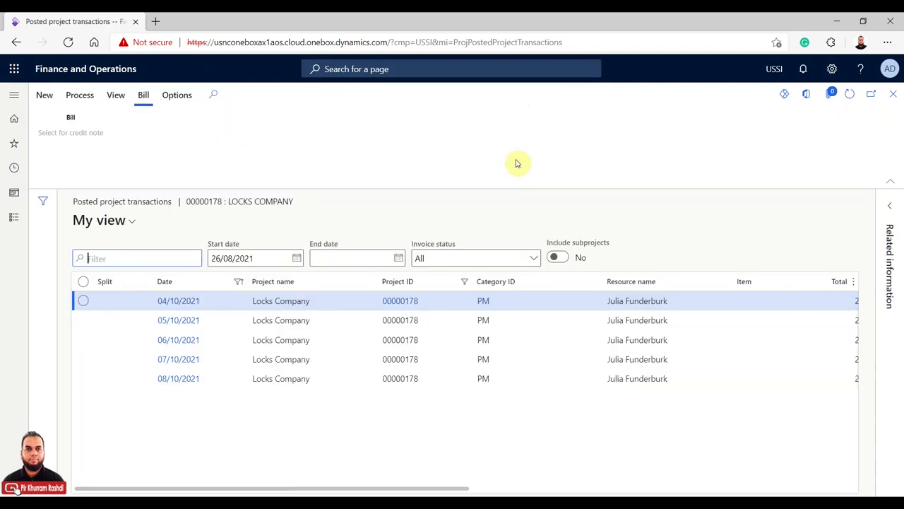
pyautogui.moveTo(414, 490); pyautogui.dragTo(619, 488)
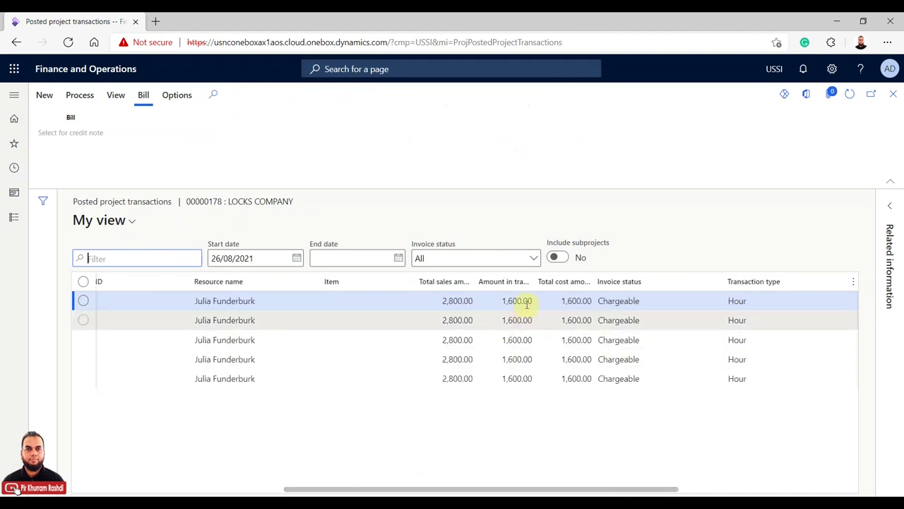
pyautogui.moveTo(535, 281); pyautogui.dragTo(613, 278)
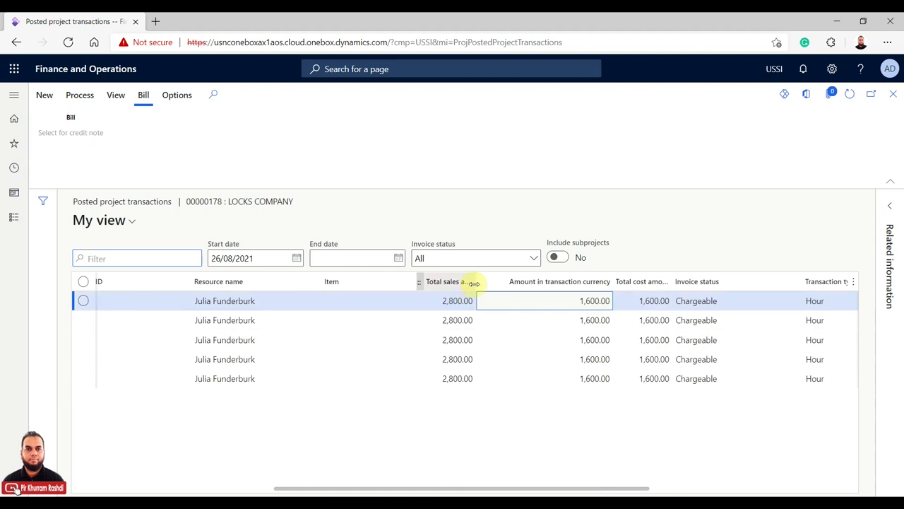
pyautogui.moveTo(474, 281); pyautogui.dragTo(557, 281)
pyautogui.moveTo(575, 489); pyautogui.dragTo(444, 444)
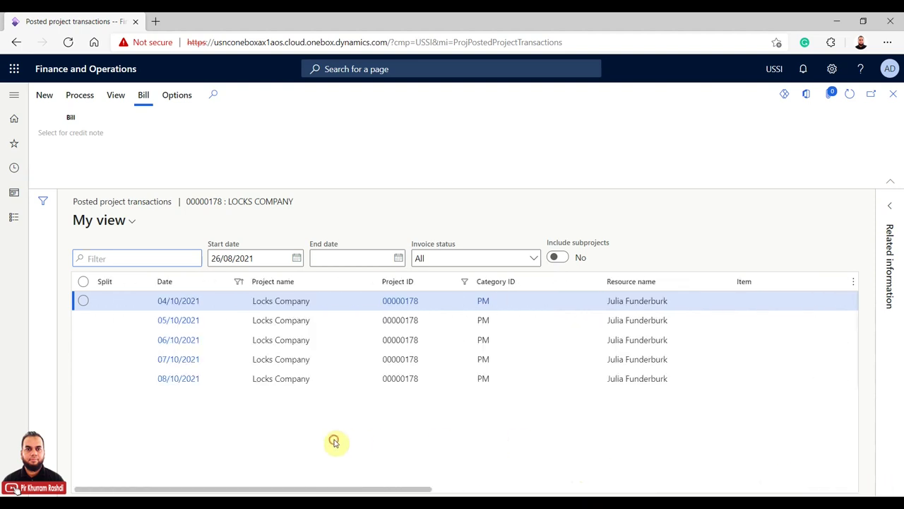
pyautogui.click(894, 95)
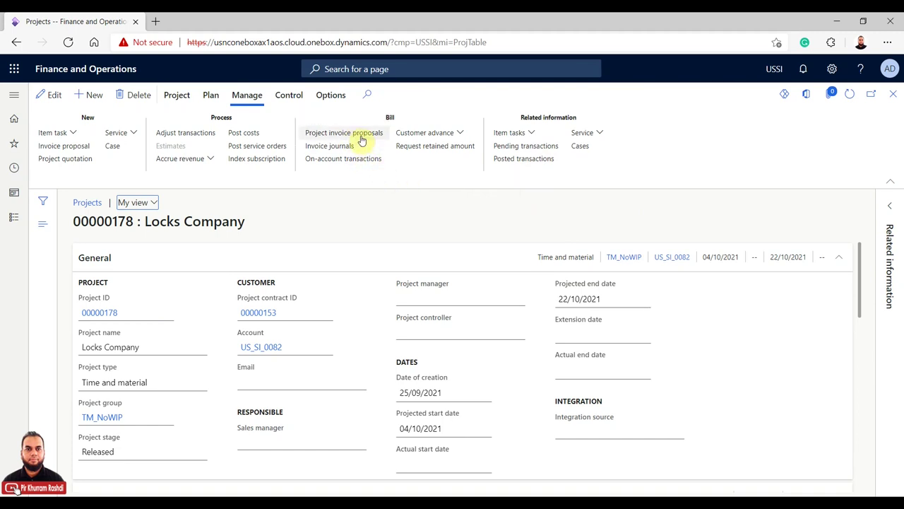
# Step: Start a new project invoice proposal for the Locks Company project and filter the available transactions by project contract
pyautogui.click(344, 132)
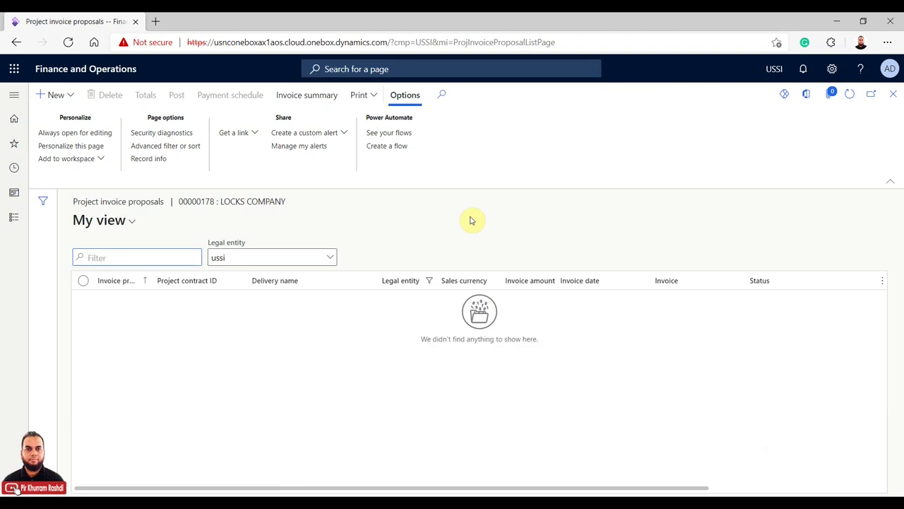
pyautogui.click(74, 97)
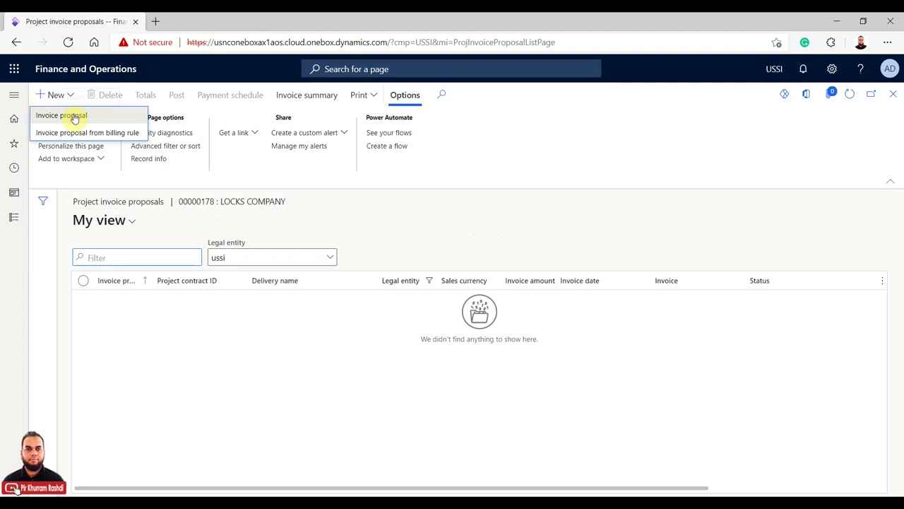
pyautogui.click(74, 116)
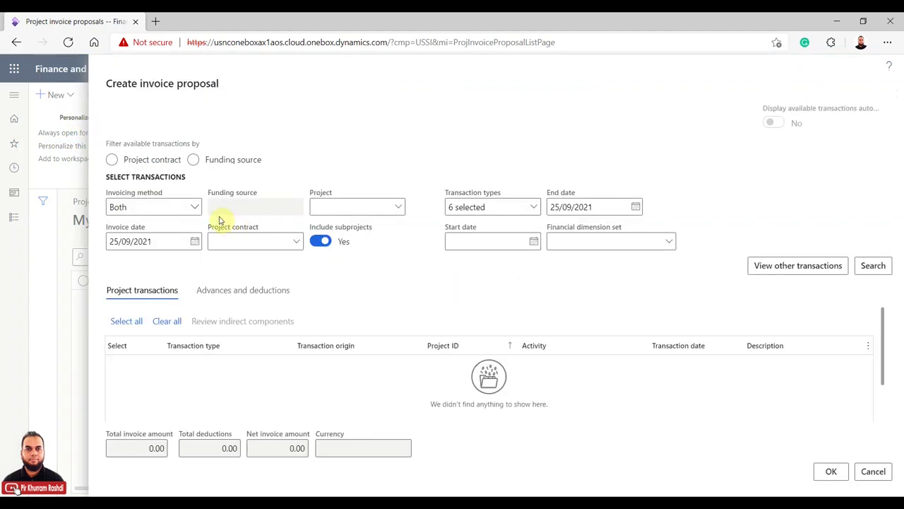
pyautogui.click(112, 159)
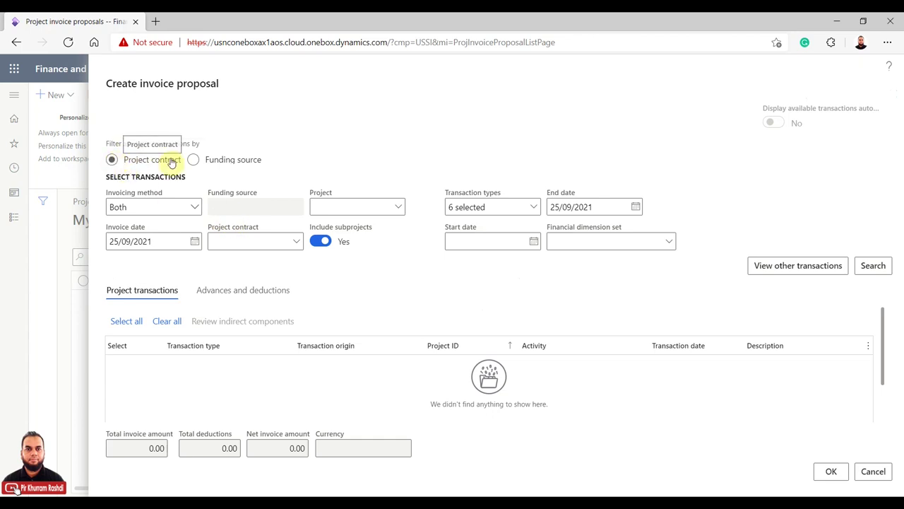
pyautogui.click(112, 160)
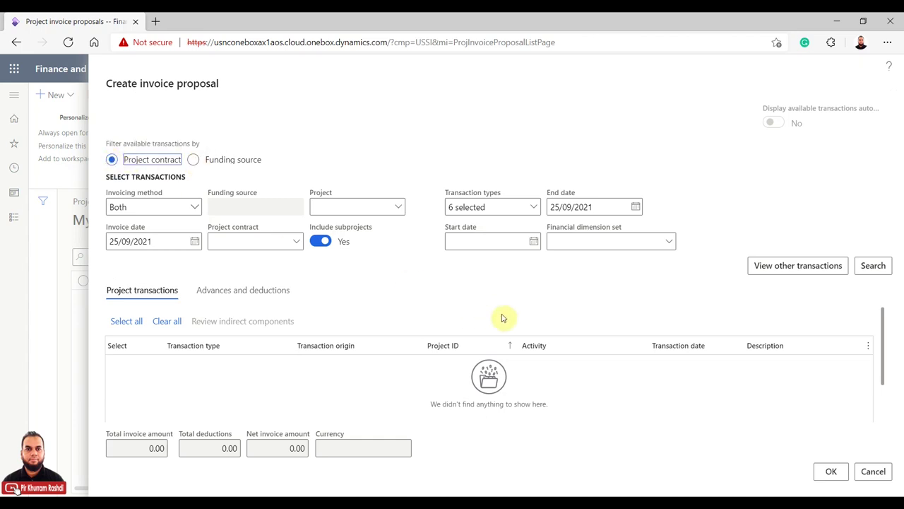
# Step: Try project contract 00000153 for Locks Company as the transaction filter, check its available projects, and clear the contract again
pyautogui.click(296, 242)
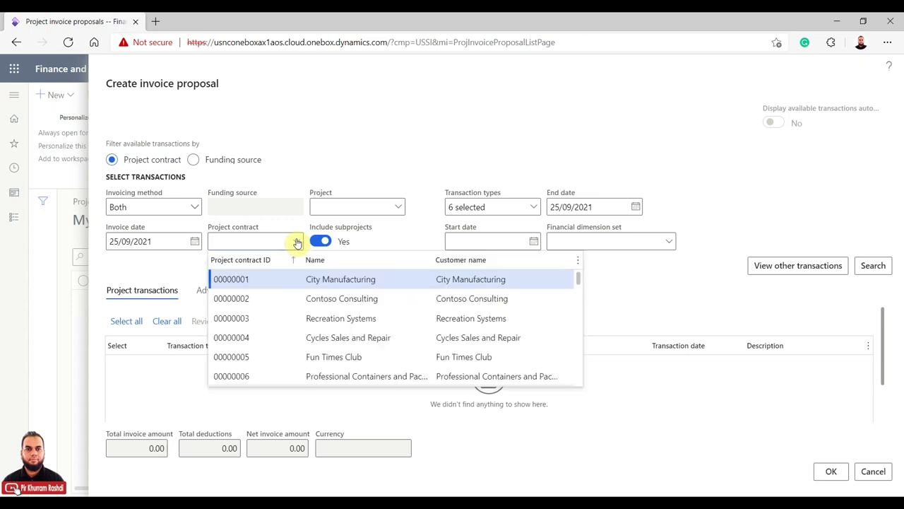
pyautogui.scroll(-20, 288, 334)
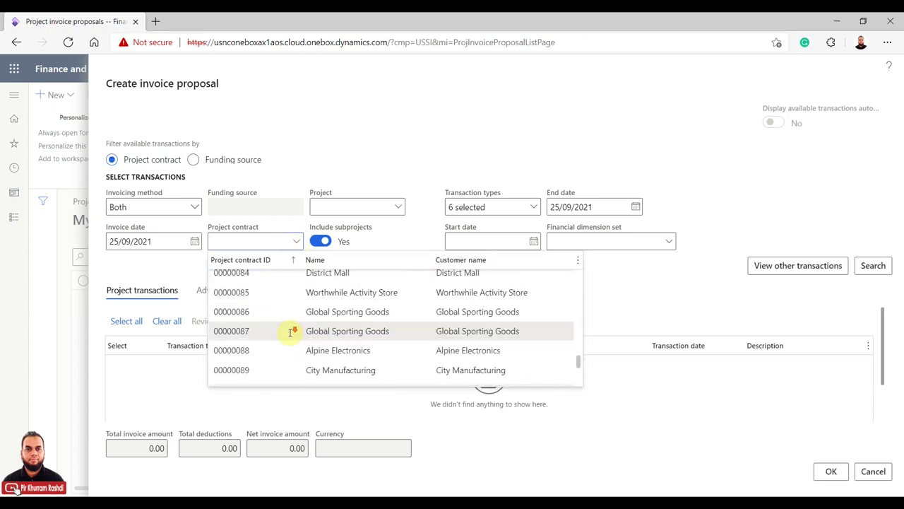
pyautogui.scroll(-5, 289, 332)
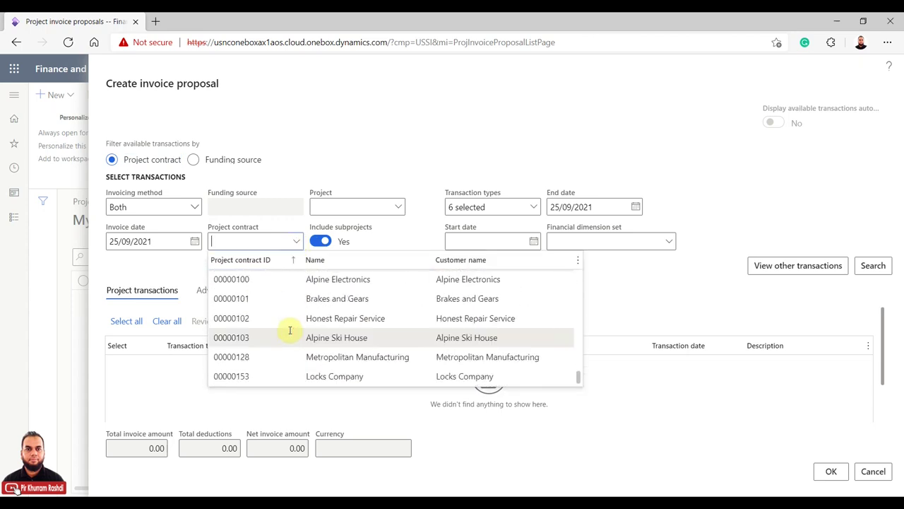
pyautogui.click(270, 375)
pyautogui.click(397, 206)
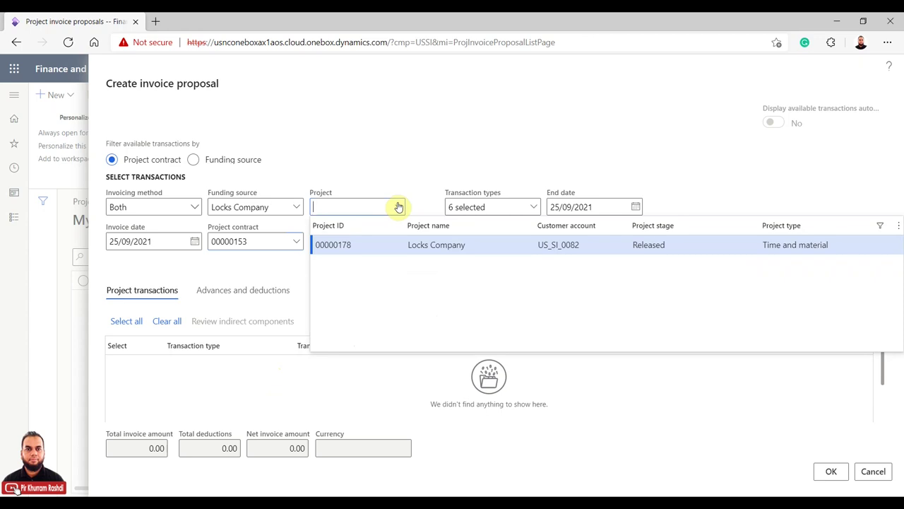
pyautogui.click(260, 241)
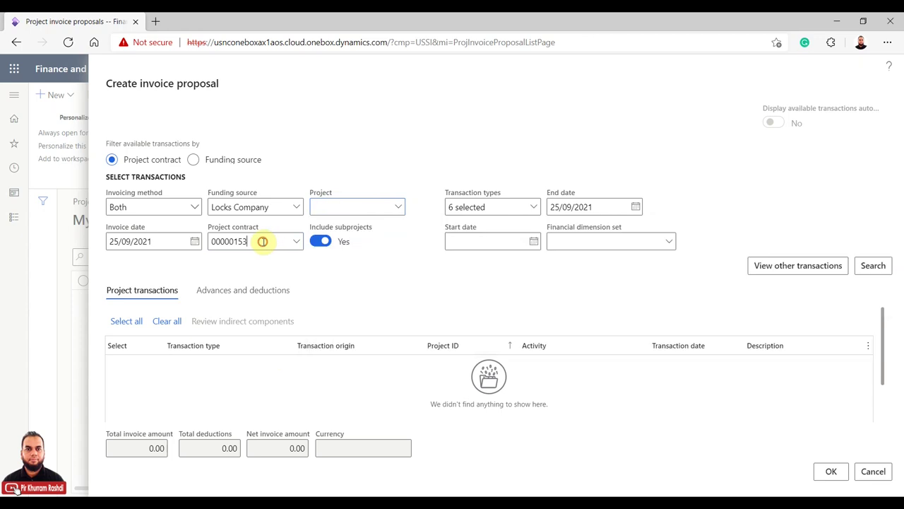
pyautogui.press('BackSpace')
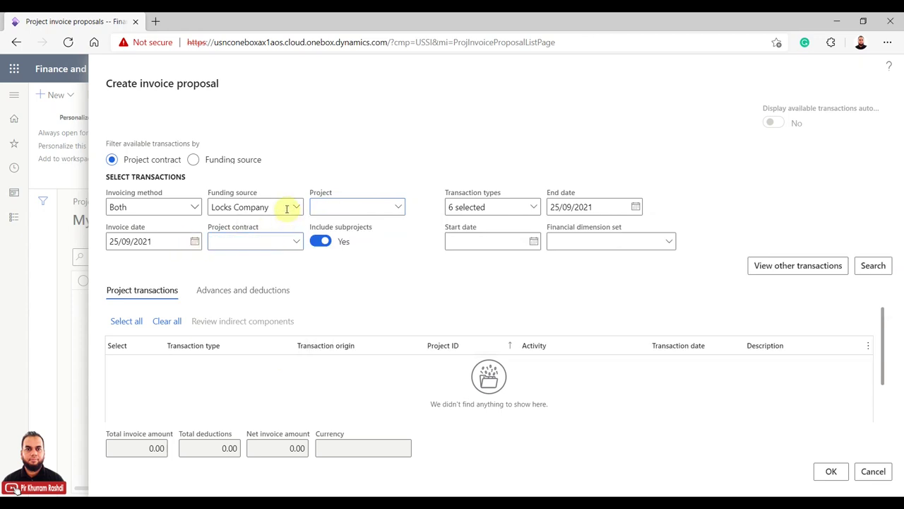
# Step: Choose the Locks Company project 00000178 for the invoice proposal and check the selected transaction types
pyautogui.click(347, 207)
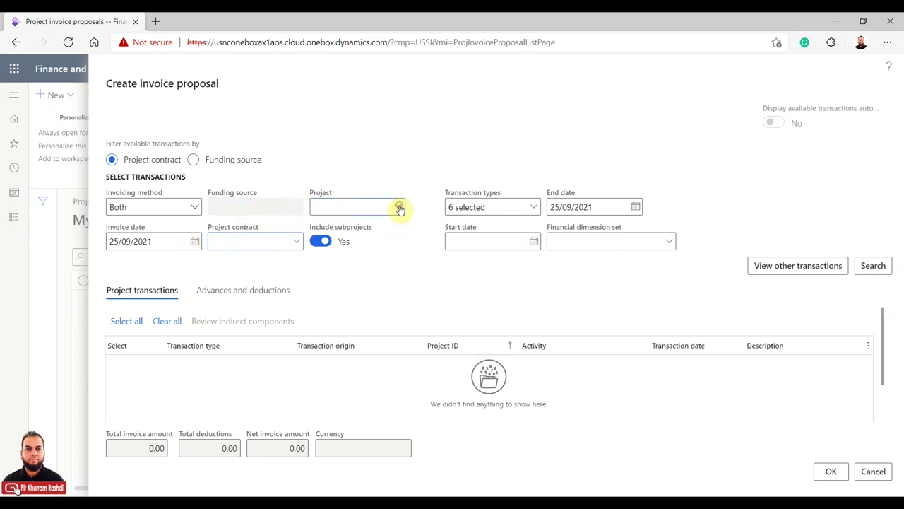
pyautogui.scroll(-15, 400, 283)
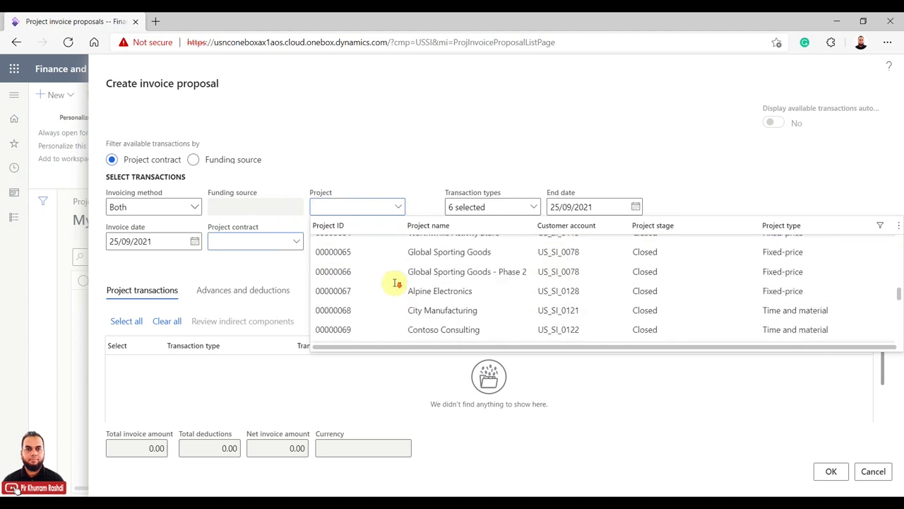
pyautogui.scroll(-4, 398, 283)
pyautogui.moveTo(899, 306); pyautogui.dragTo(900, 341)
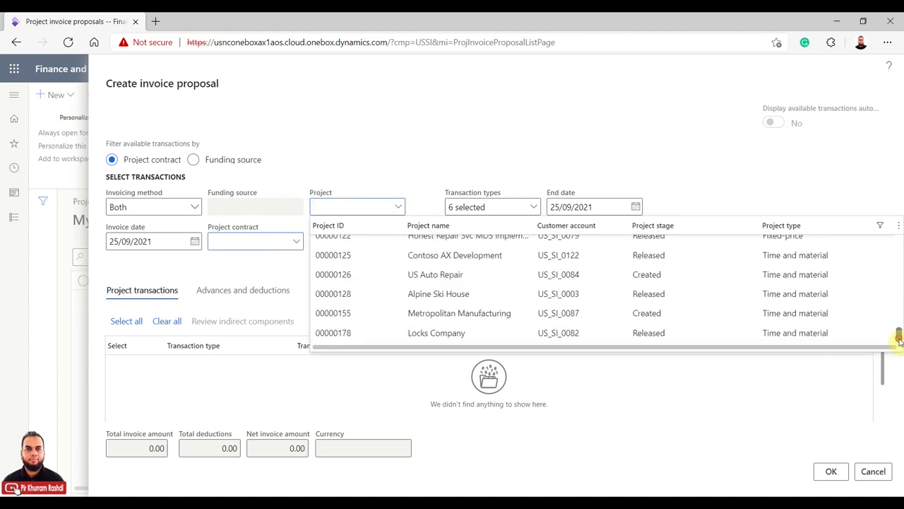
pyautogui.click(363, 333)
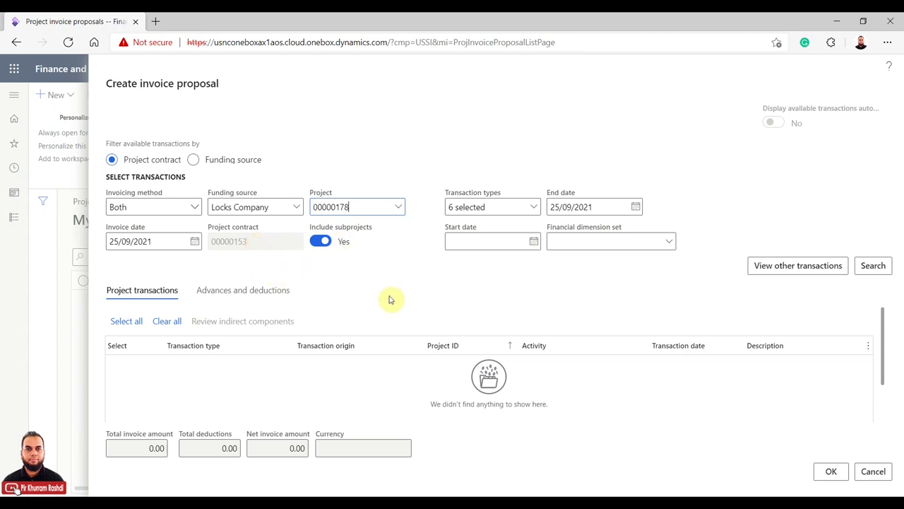
pyautogui.click(536, 209)
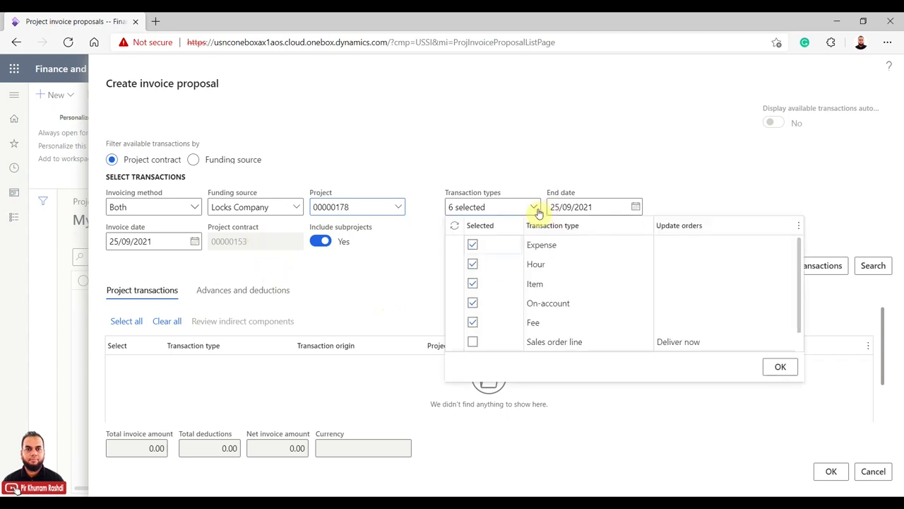
pyautogui.click(580, 146)
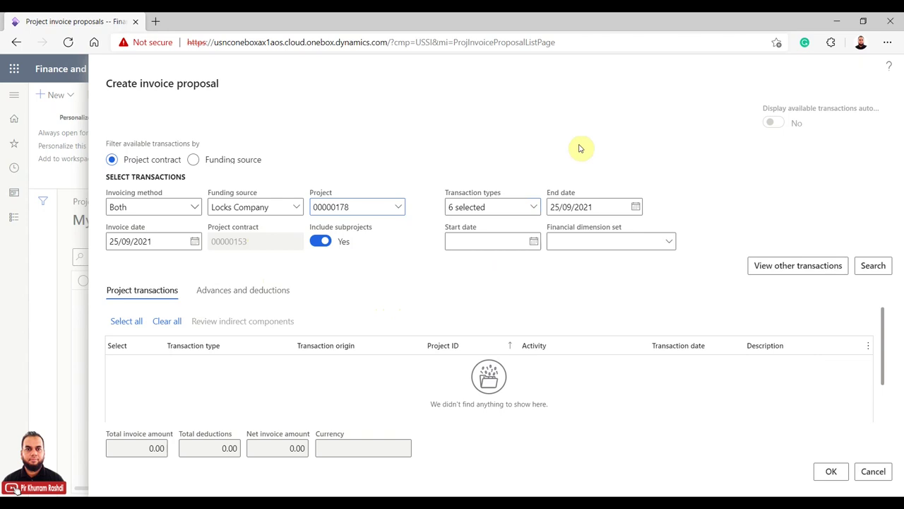
# Step: Set the invoice date to 11/10/2021, search for the project's transactions, and cancel the invoice proposal
pyautogui.click(193, 241)
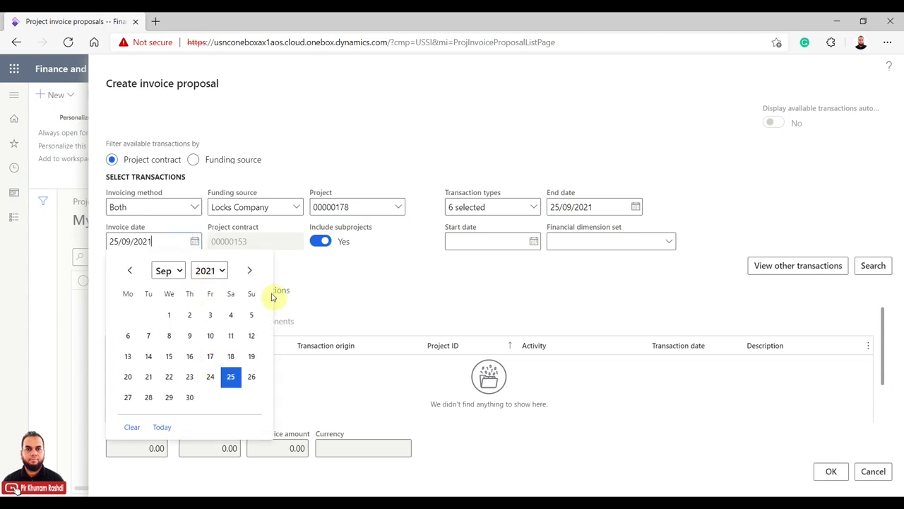
pyautogui.click(253, 272)
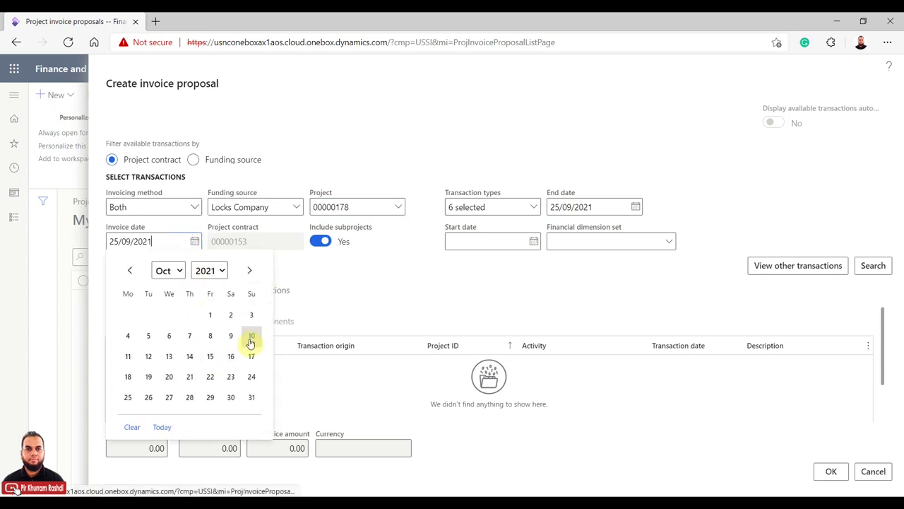
pyautogui.click(128, 356)
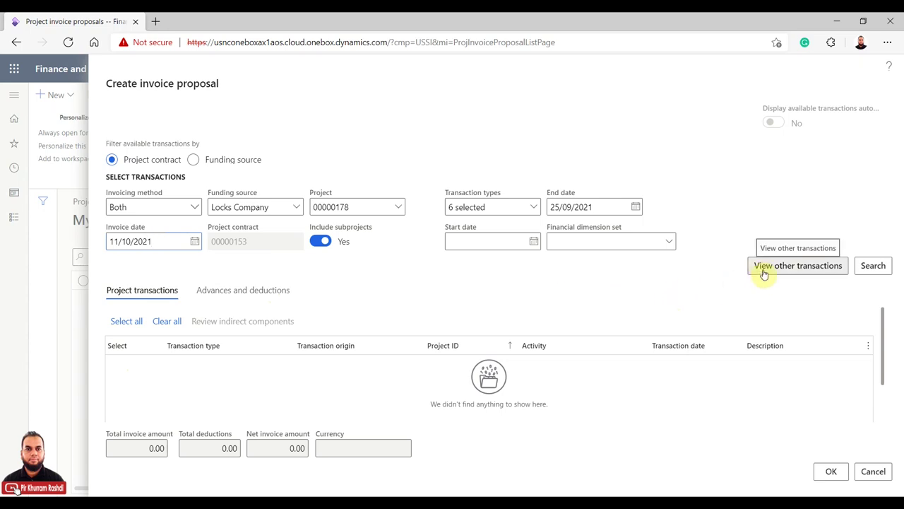
pyautogui.click(867, 272)
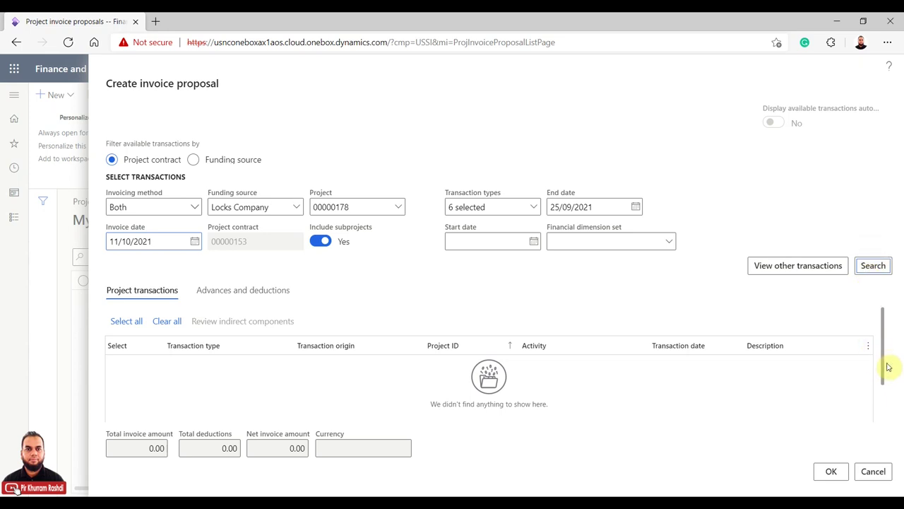
pyautogui.click(874, 472)
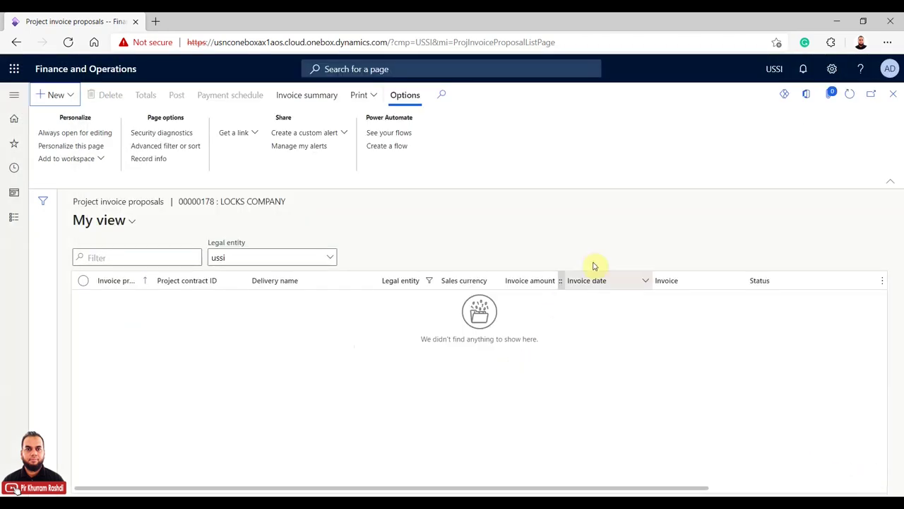
# Step: Try another invoice proposal for project 00000178 with invoice date 11/10/2021 and end date 10/10/2021
pyautogui.click(879, 110)
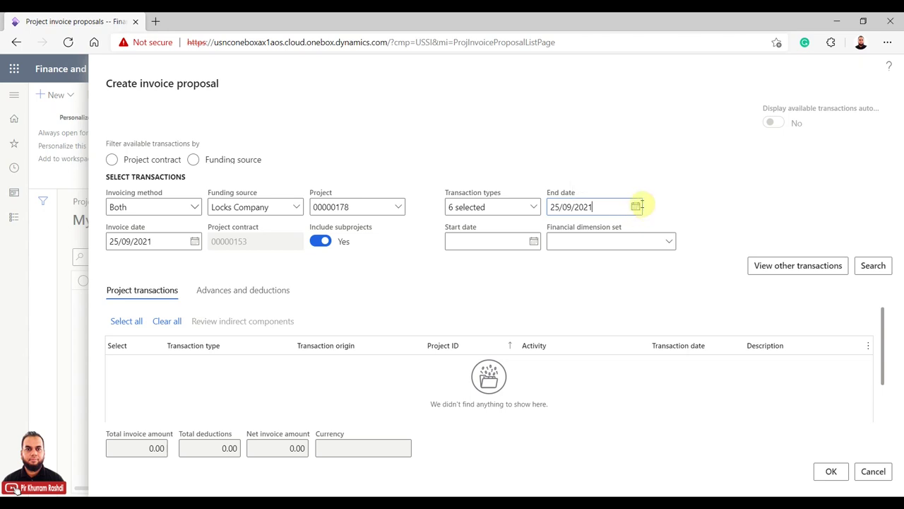
pyautogui.click(641, 206)
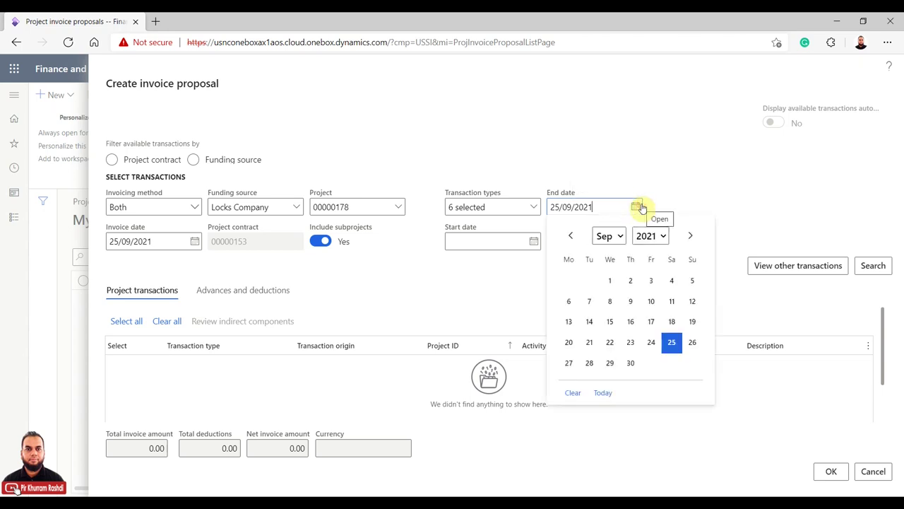
pyautogui.click(689, 237)
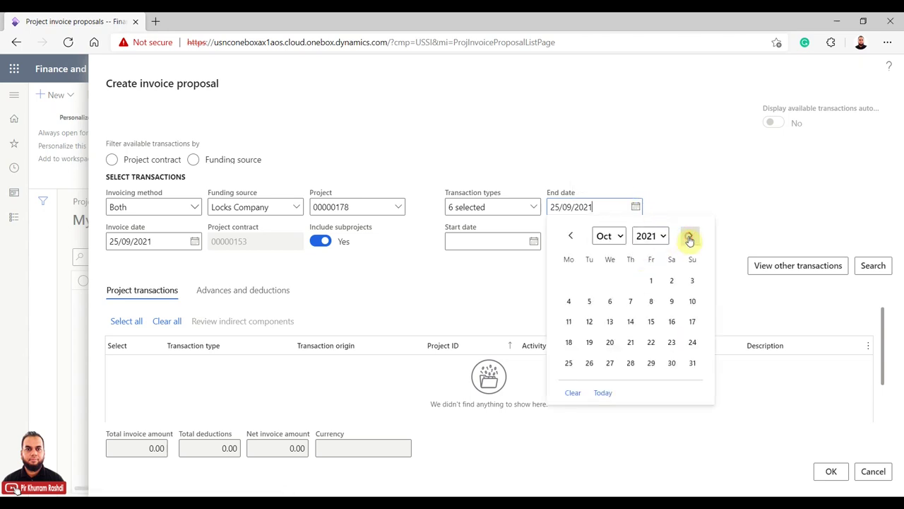
pyautogui.click(692, 302)
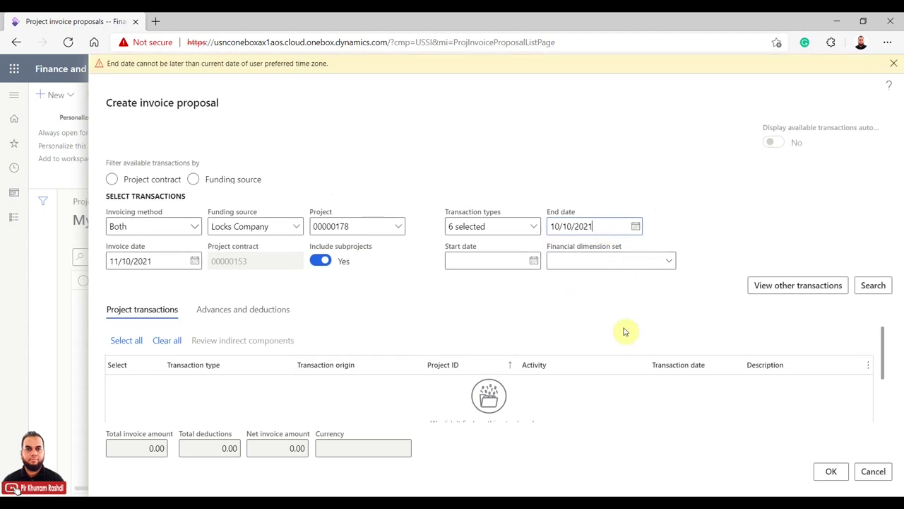
pyautogui.click(598, 227)
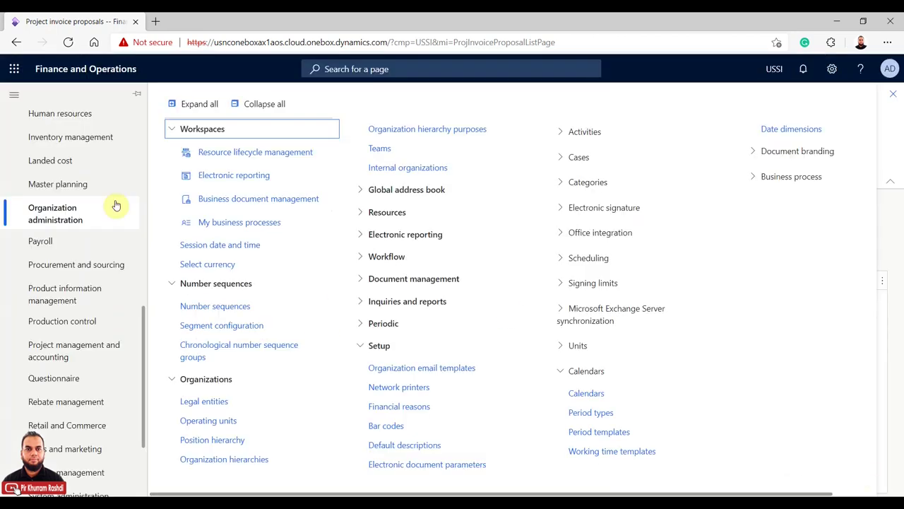
# Step: Change the session date to 11/10/2021 in the organization administration's session date and time settings
pyautogui.click(205, 244)
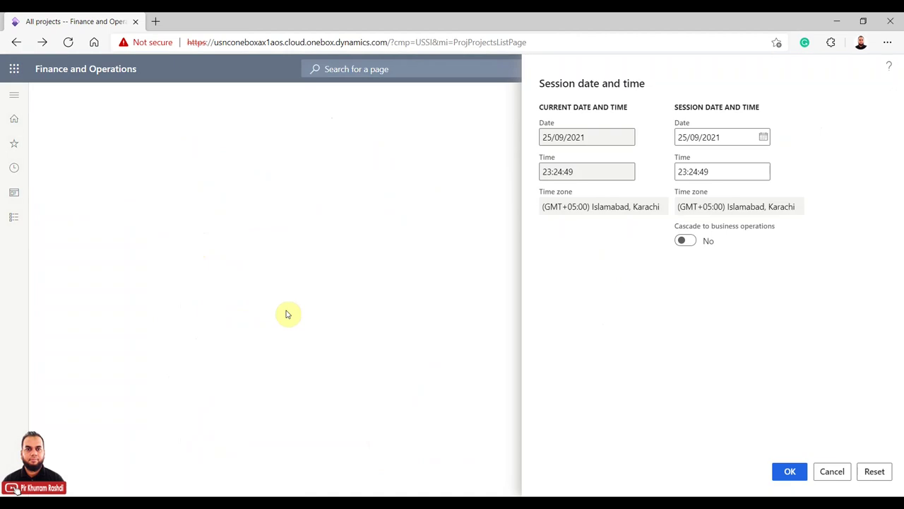
pyautogui.click(765, 138)
pyautogui.click(818, 166)
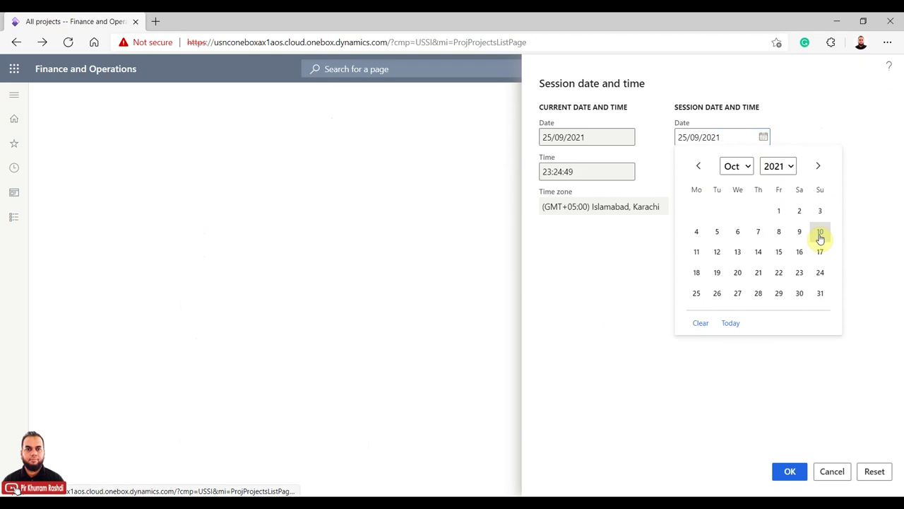
pyautogui.click(697, 253)
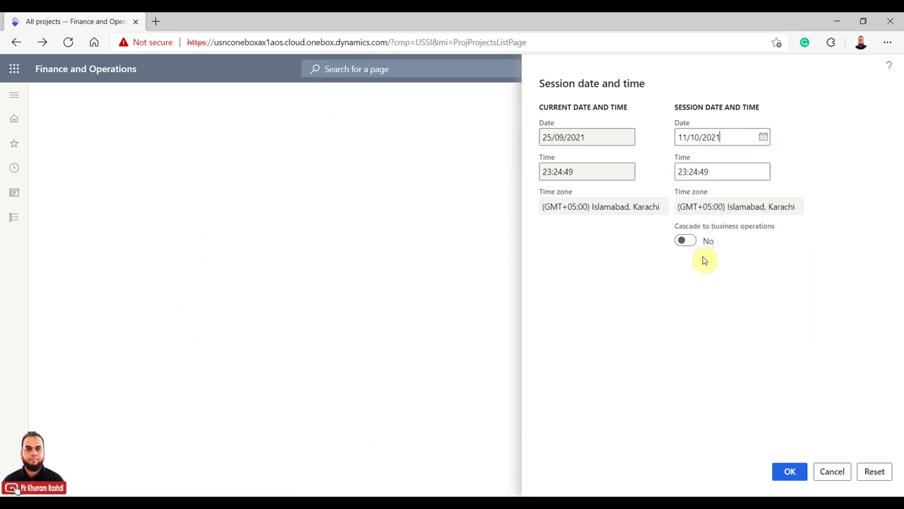
pyautogui.click(790, 472)
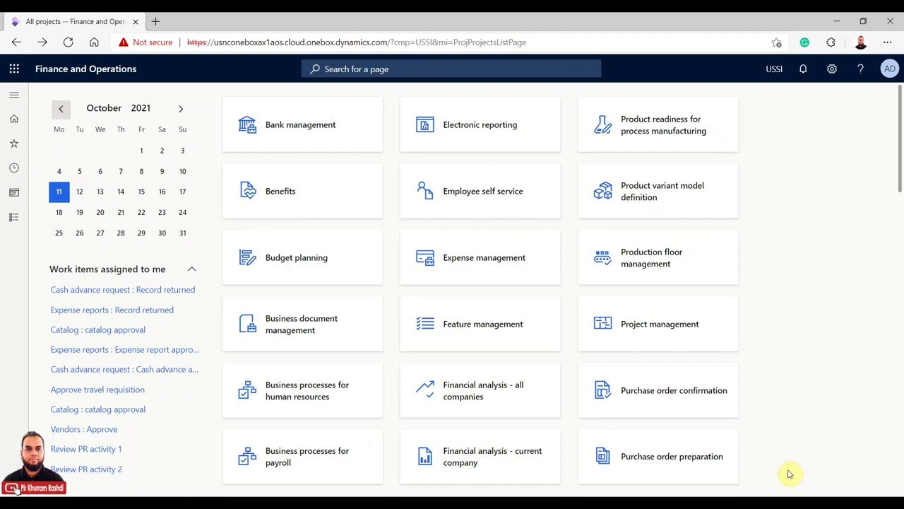
# Step: Open the list of all projects in Project management and accounting and select the Locks Company project
pyautogui.click(10, 220)
pyautogui.scroll(-5, 75, 328)
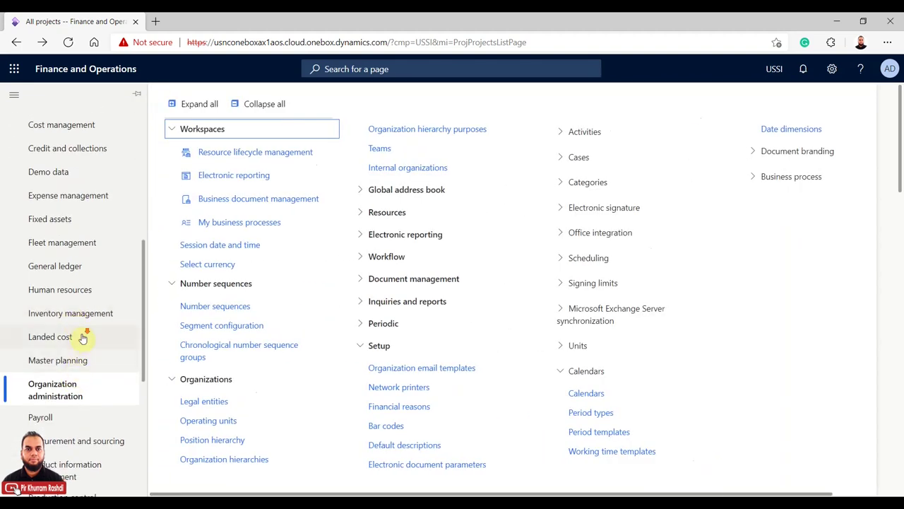
pyautogui.scroll(-3, 84, 337)
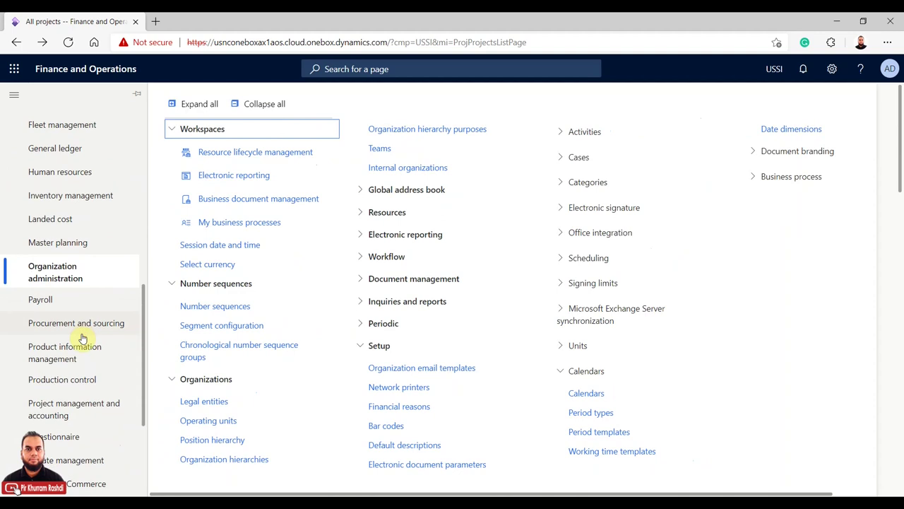
pyautogui.click(84, 404)
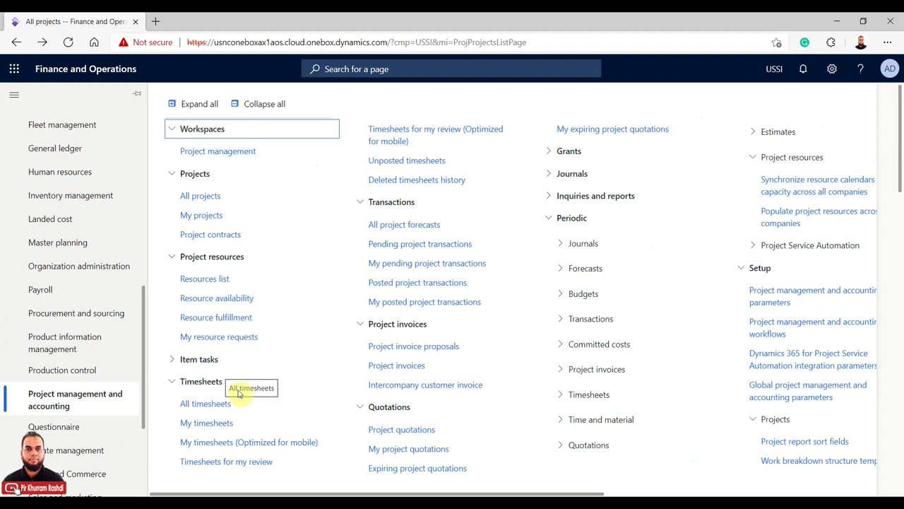
pyautogui.click(198, 196)
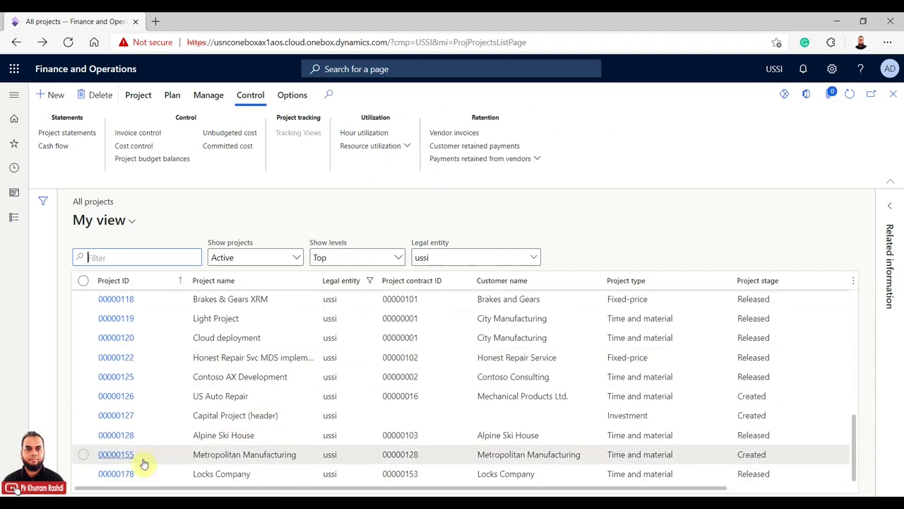
pyautogui.click(83, 473)
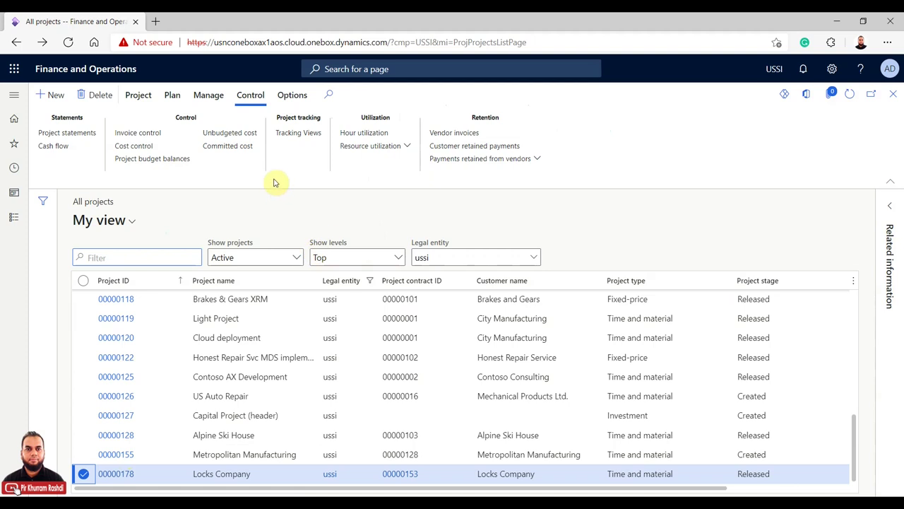
# Step: Start a new project invoice proposal from the selected project's invoice proposals and check its end date calendar
pyautogui.click(218, 98)
pyautogui.click(325, 132)
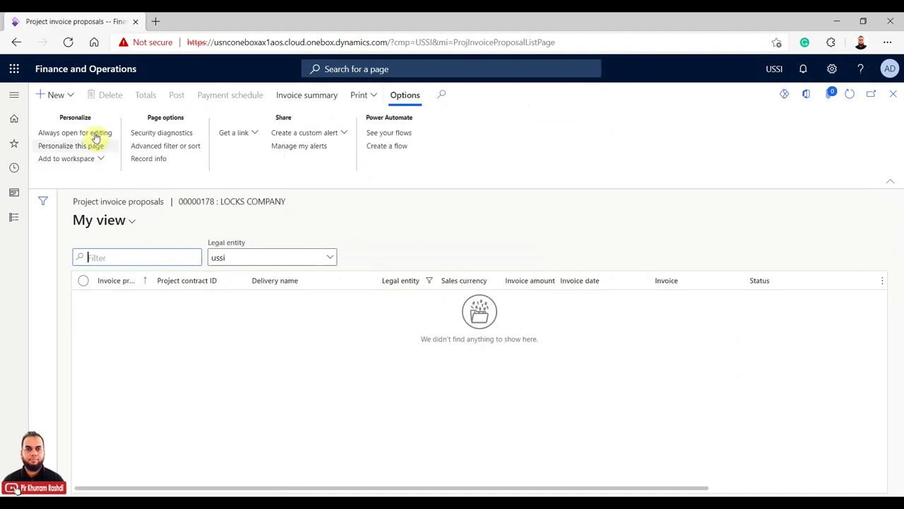
pyautogui.click(59, 95)
pyautogui.click(71, 114)
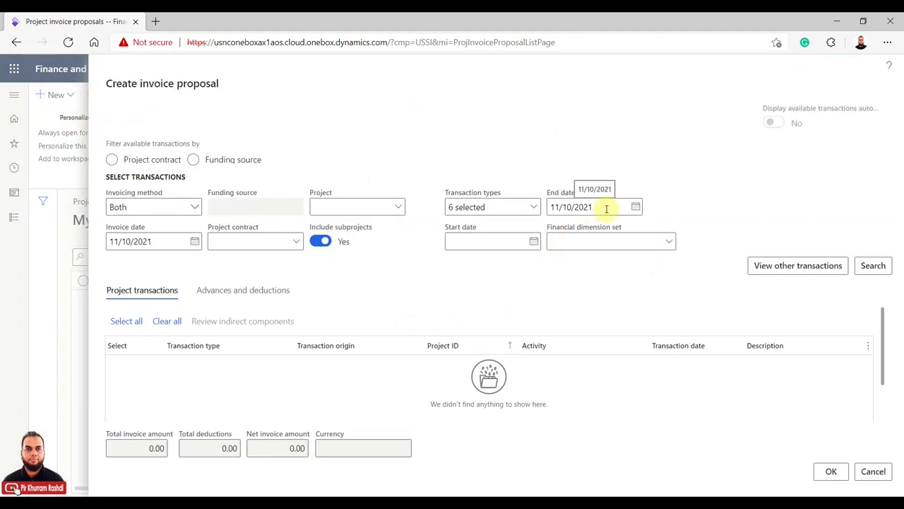
pyautogui.click(636, 207)
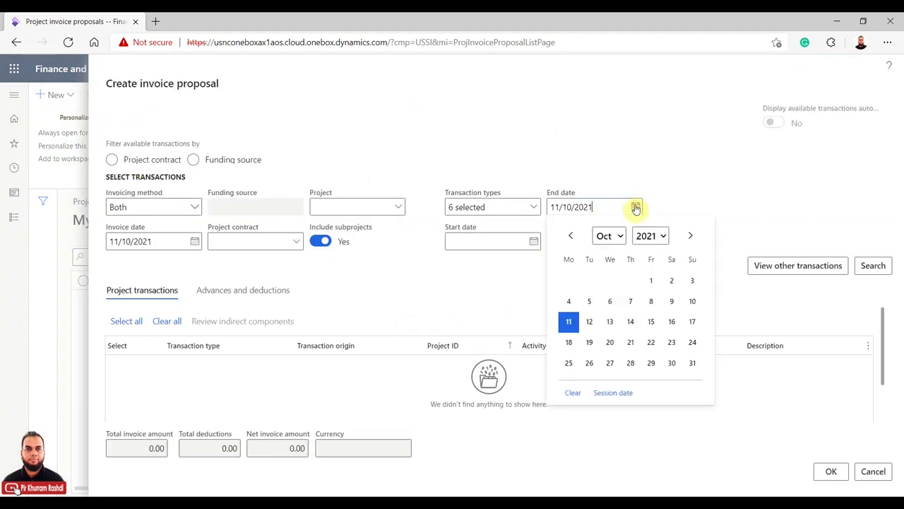
pyautogui.click(711, 188)
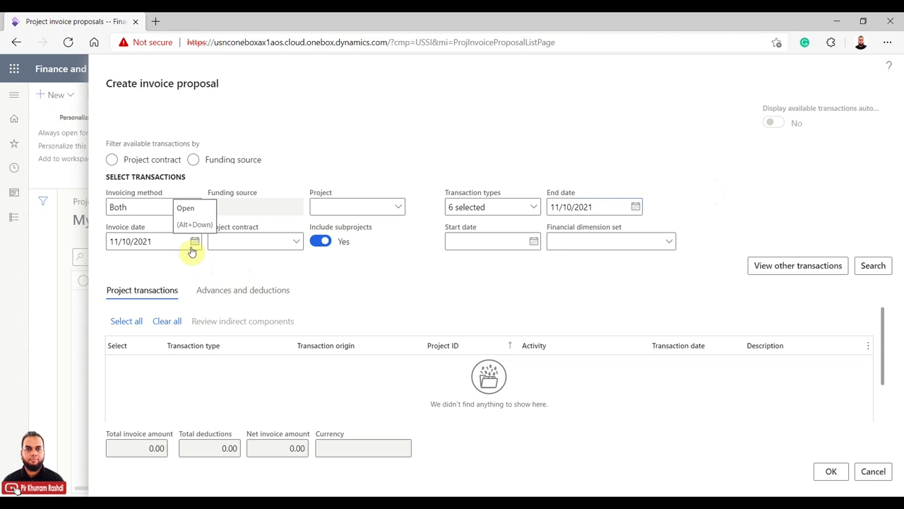
# Step: Choose project 00000178 for the invoice proposal and search for its transactions up to 11/10/2021
pyautogui.click(398, 207)
pyautogui.scroll(-20, 400, 260)
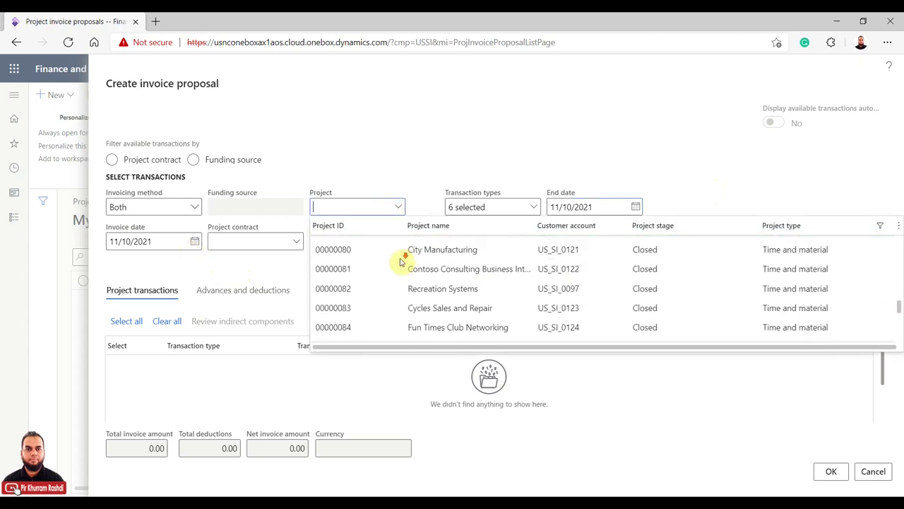
pyautogui.scroll(-10, 400, 260)
pyautogui.click(387, 329)
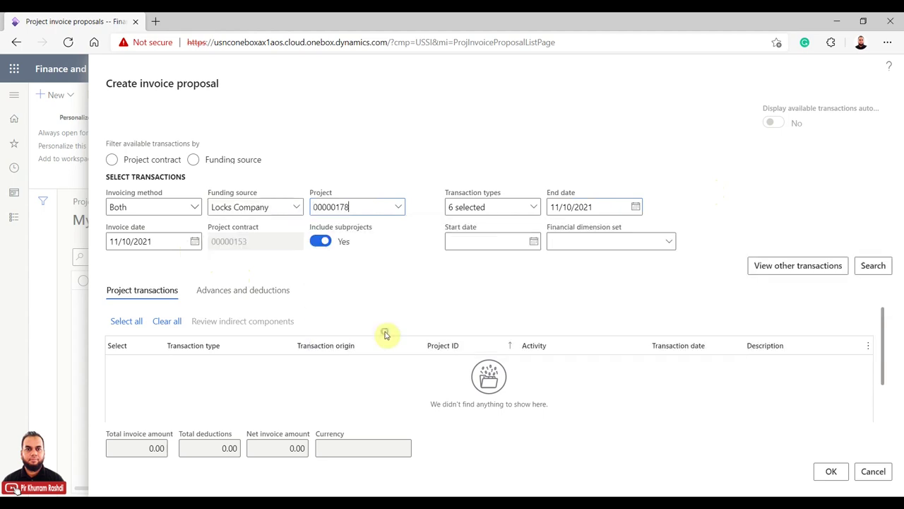
pyautogui.click(874, 266)
# Step: Review the found timesheet transactions' dates, resources, quantities and amounts, and check the advances and deductions
pyautogui.moveTo(883, 319); pyautogui.dragTo(884, 373)
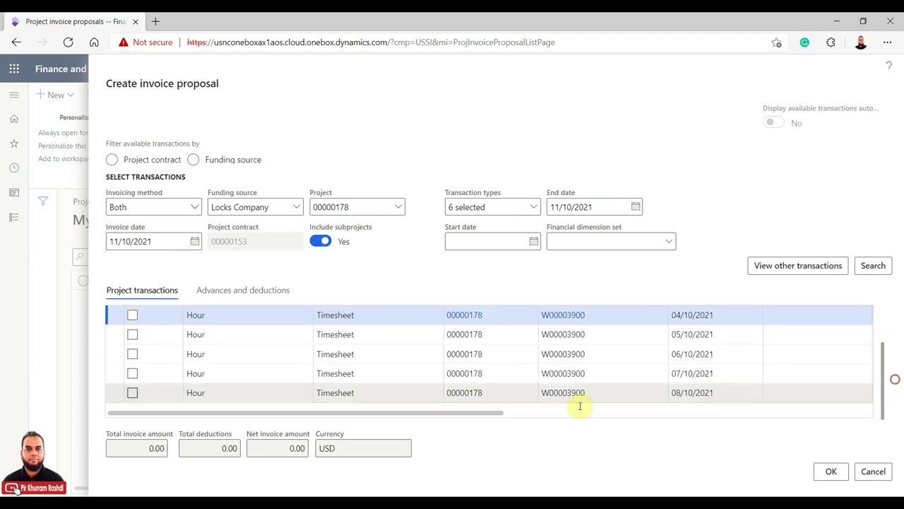
pyautogui.moveTo(487, 413); pyautogui.dragTo(872, 405)
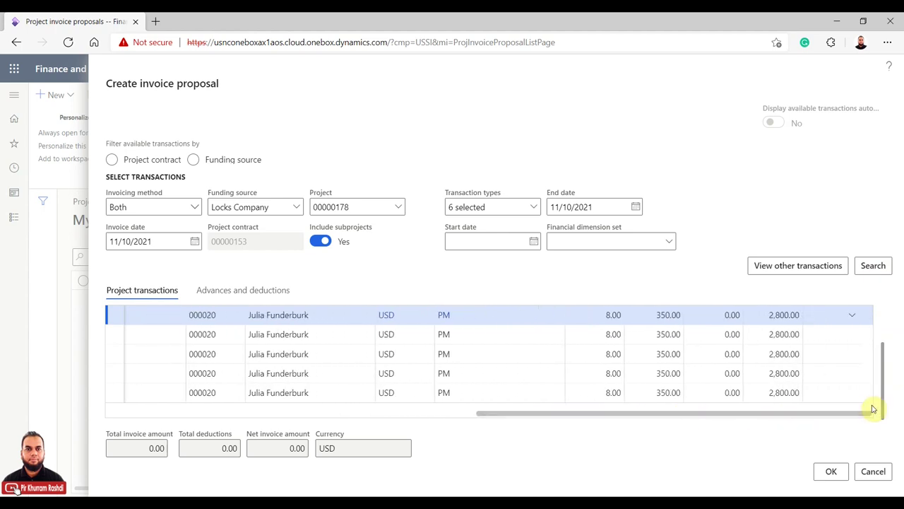
pyautogui.moveTo(884, 361); pyautogui.dragTo(891, 332)
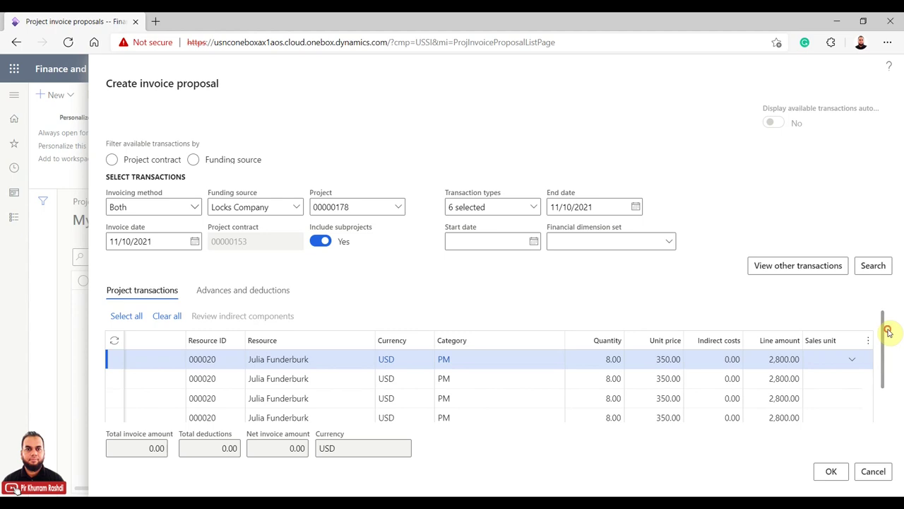
pyautogui.moveTo(883, 326); pyautogui.dragTo(887, 405)
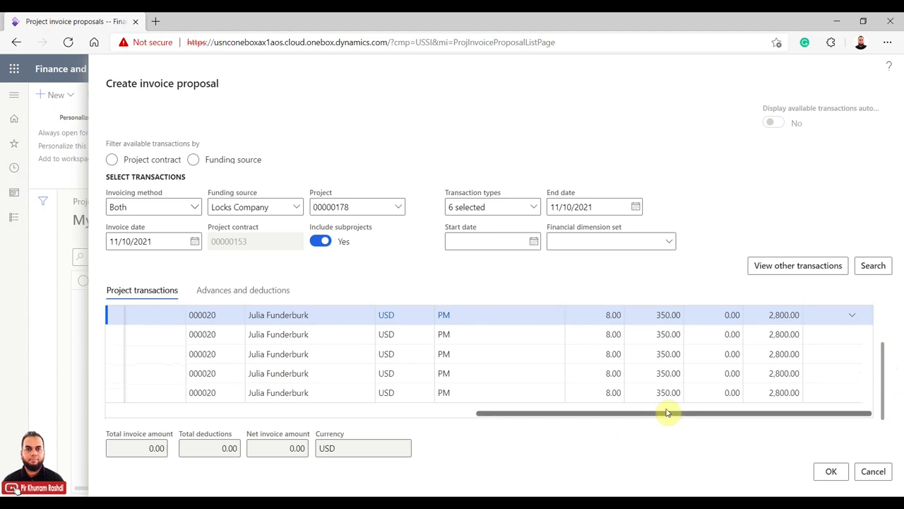
pyautogui.moveTo(663, 418); pyautogui.dragTo(225, 417)
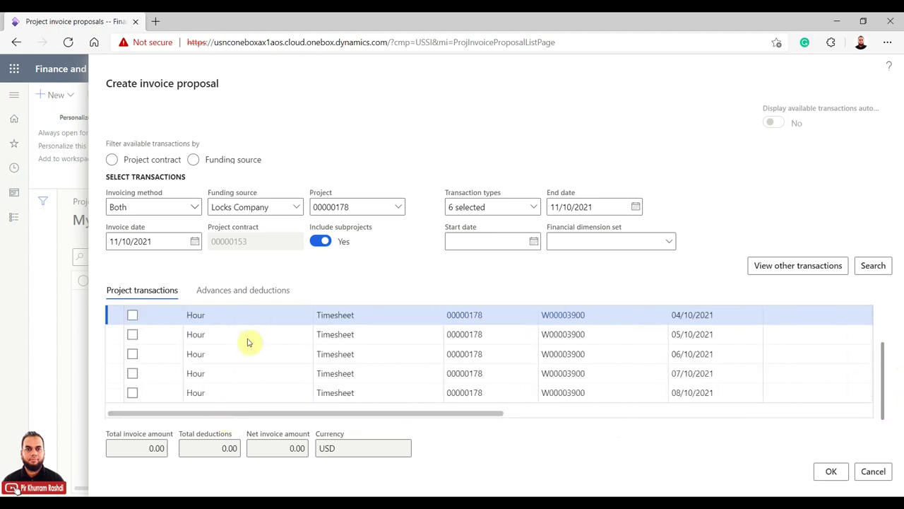
pyautogui.click(250, 291)
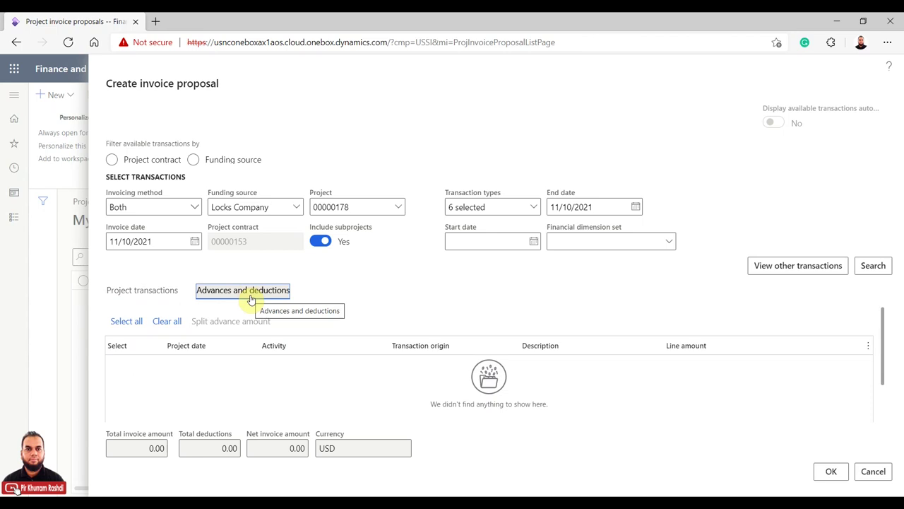
pyautogui.click(173, 294)
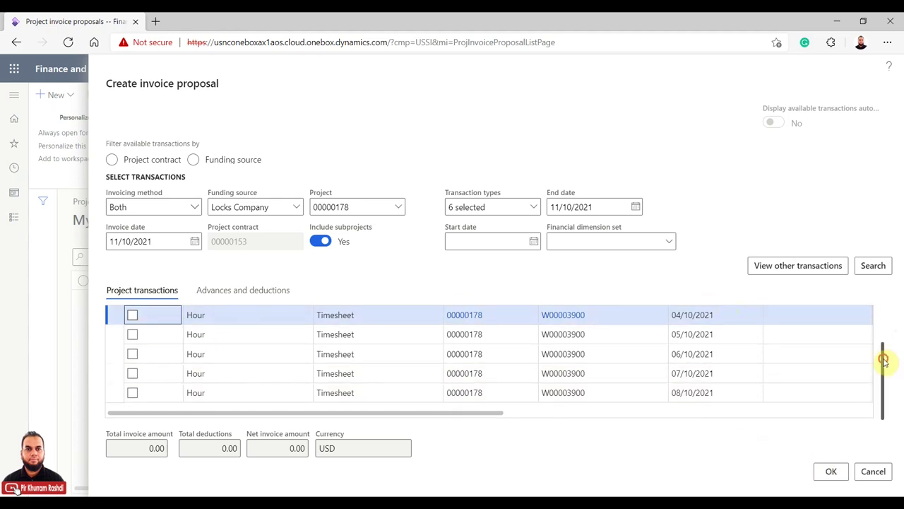
# Step: Select all project transactions and create the invoice proposal from them
pyautogui.moveTo(882, 363); pyautogui.dragTo(882, 301)
pyautogui.click(135, 322)
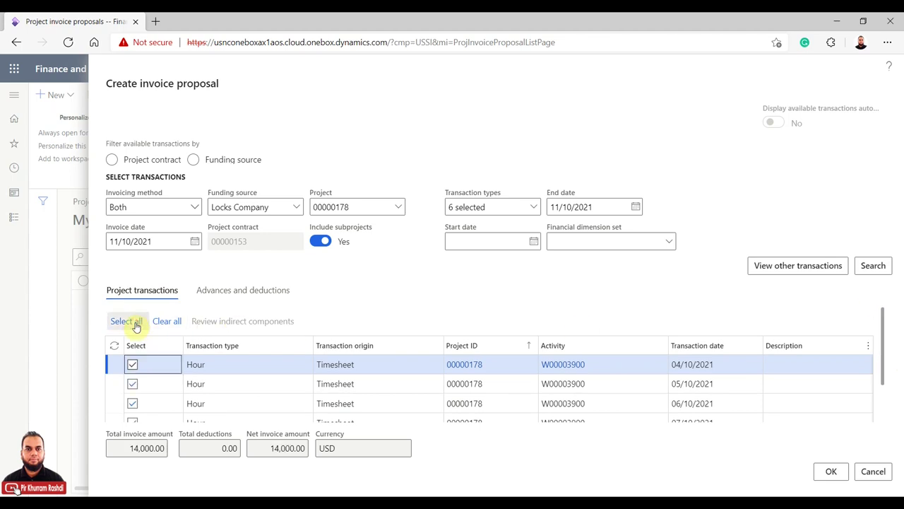
pyautogui.moveTo(255, 448); pyautogui.dragTo(315, 452)
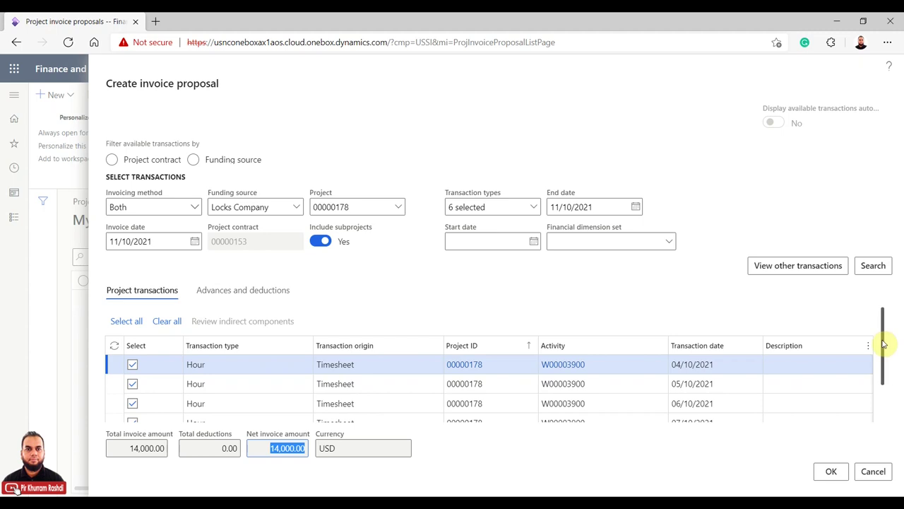
pyautogui.moveTo(881, 345); pyautogui.dragTo(892, 423)
pyautogui.click(831, 472)
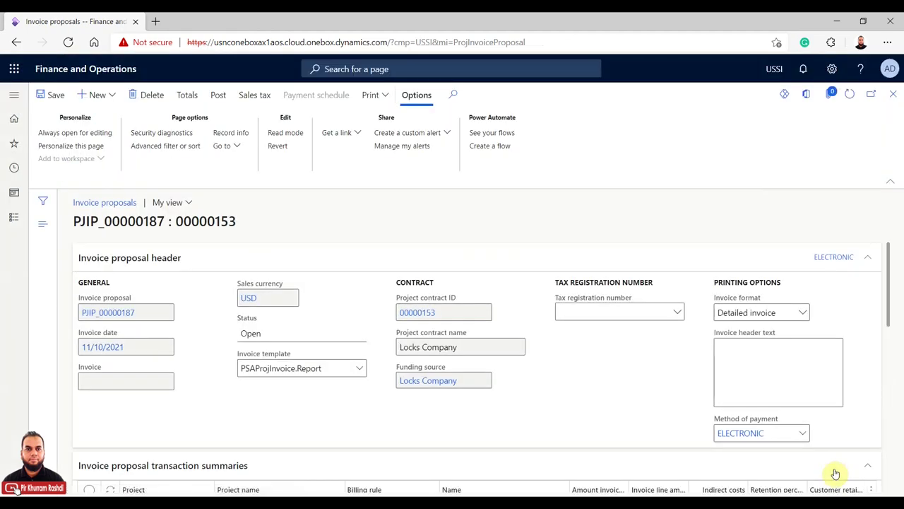
# Step: Examine the new invoice proposal's header, transaction summaries and individual hour transactions
pyautogui.moveTo(890, 250); pyautogui.dragTo(891, 302)
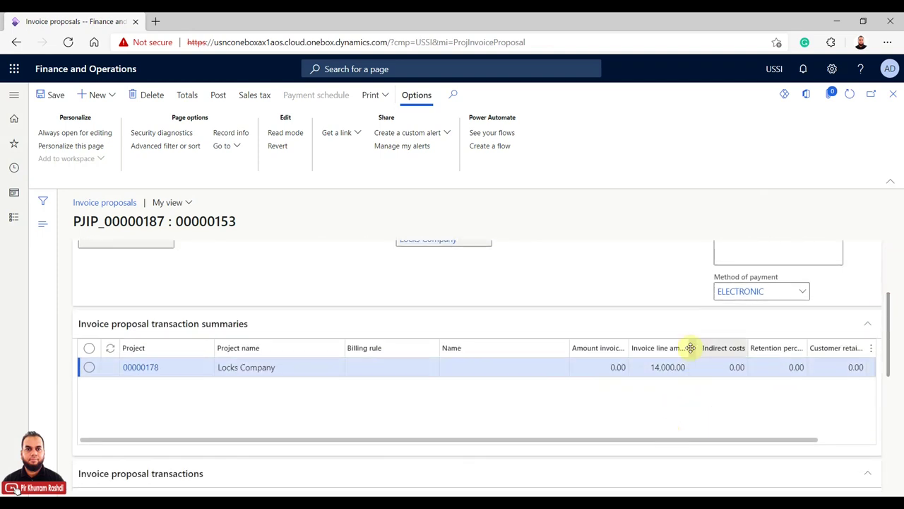
pyautogui.moveTo(895, 338); pyautogui.dragTo(899, 283)
pyautogui.click(786, 311)
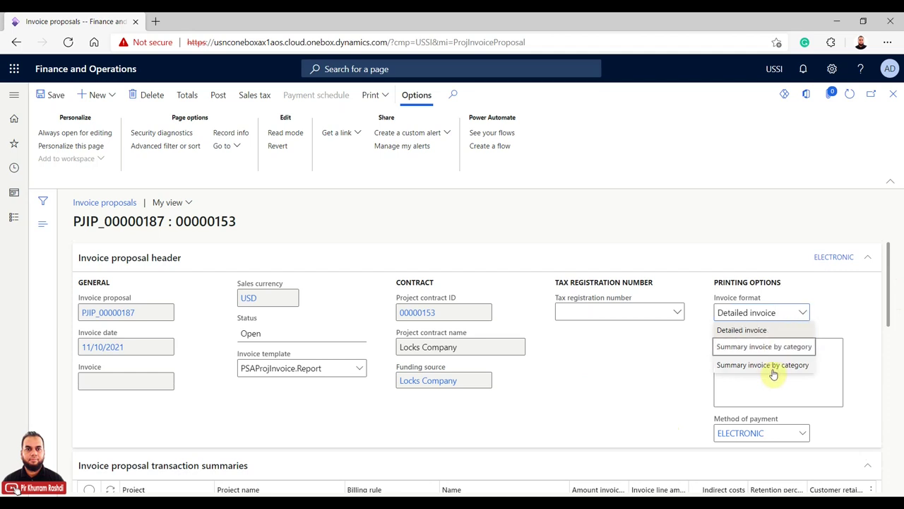
pyautogui.click(858, 322)
pyautogui.moveTo(892, 290); pyautogui.dragTo(899, 481)
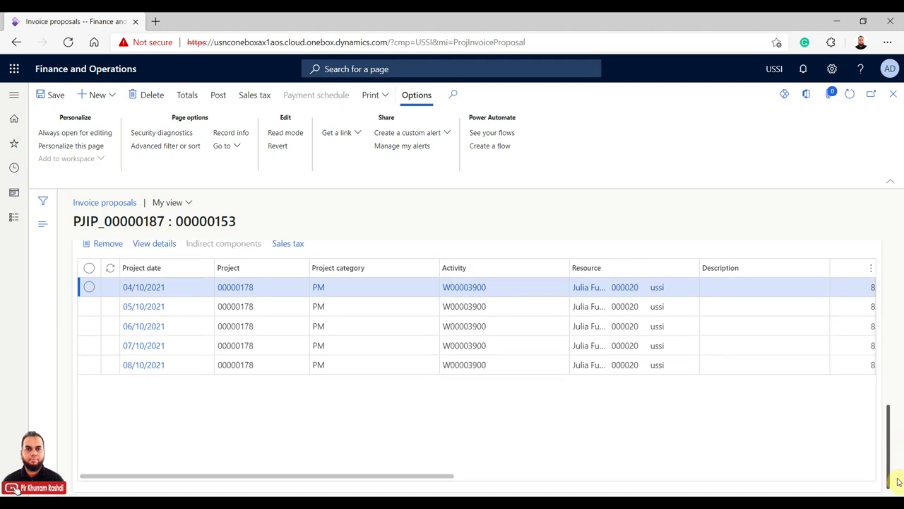
pyautogui.moveTo(438, 479); pyautogui.dragTo(815, 486)
pyautogui.moveTo(888, 445); pyautogui.dragTo(891, 277)
# Step: Check the available invoice format and method of payment options on the invoice proposal
pyautogui.click(803, 312)
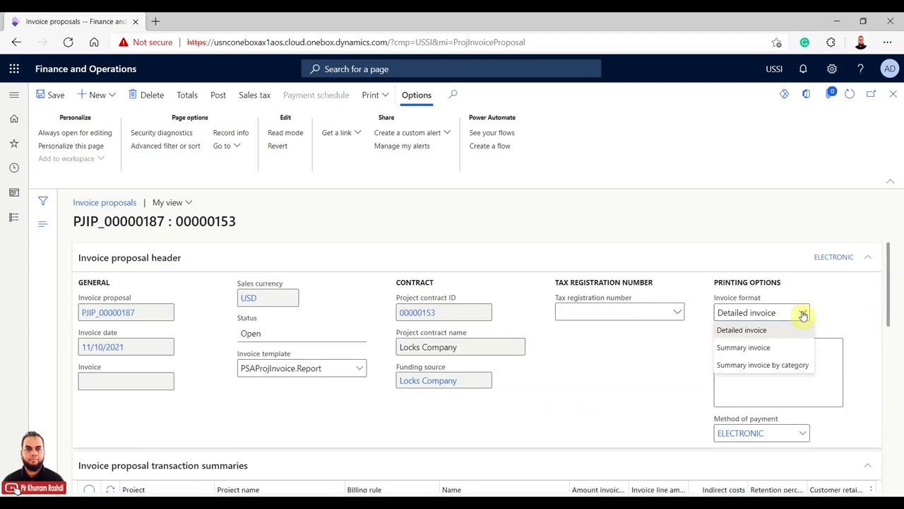
pyautogui.click(852, 313)
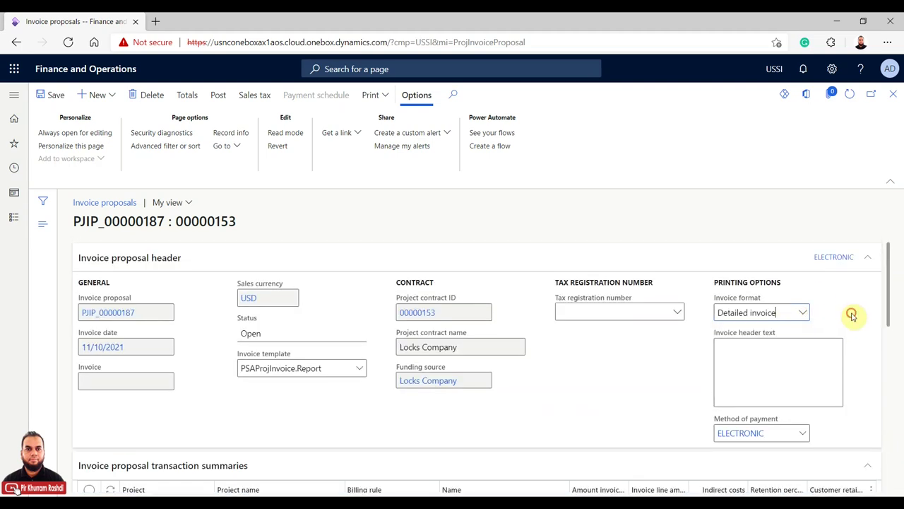
pyautogui.moveTo(889, 290); pyautogui.dragTo(892, 337)
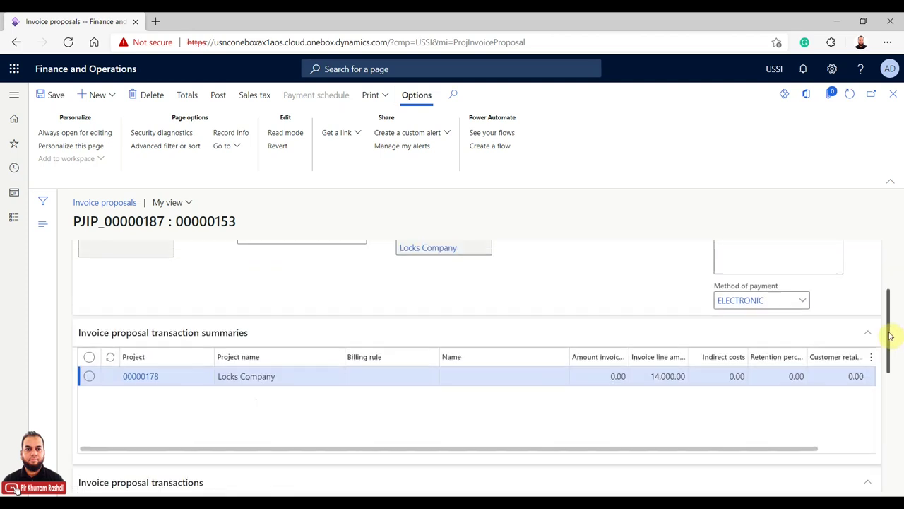
pyautogui.click(800, 302)
pyautogui.click(851, 297)
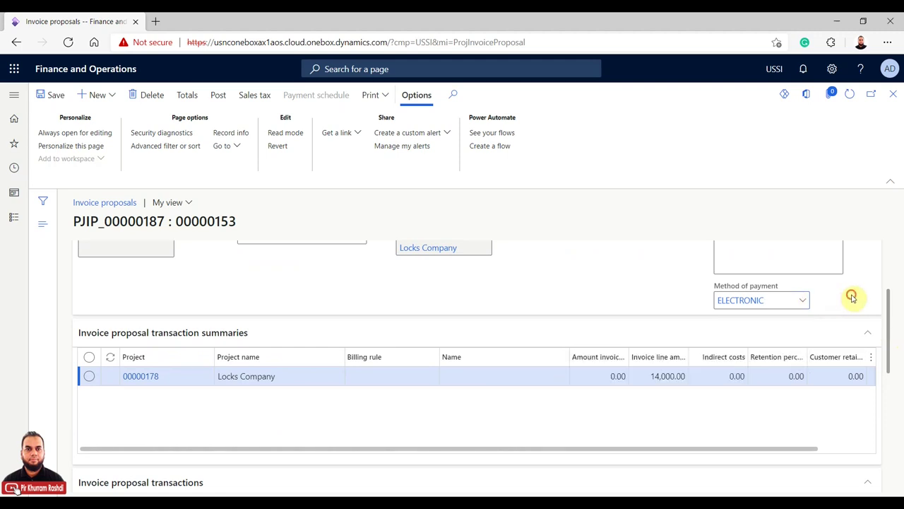
# Step: Review the proposal's transaction lines again and examine its totals page
pyautogui.moveTo(889, 304); pyautogui.dragTo(890, 468)
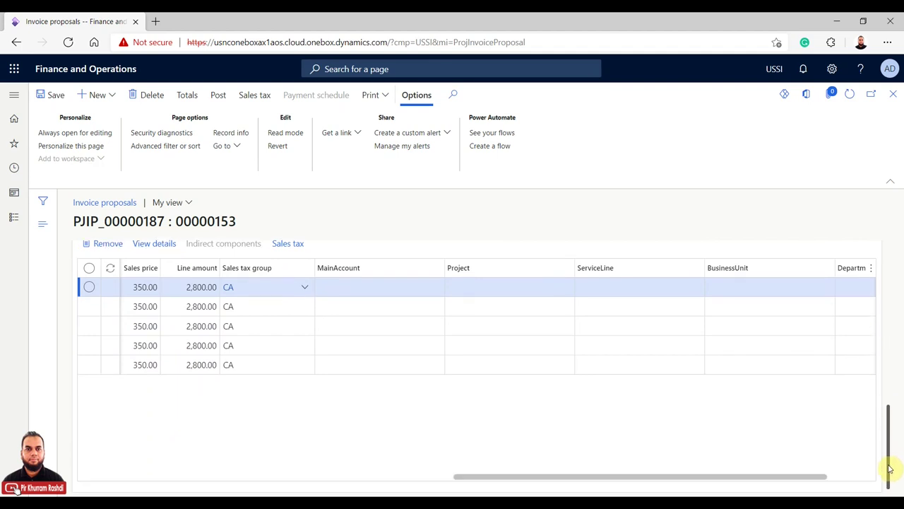
pyautogui.moveTo(799, 476); pyautogui.dragTo(309, 476)
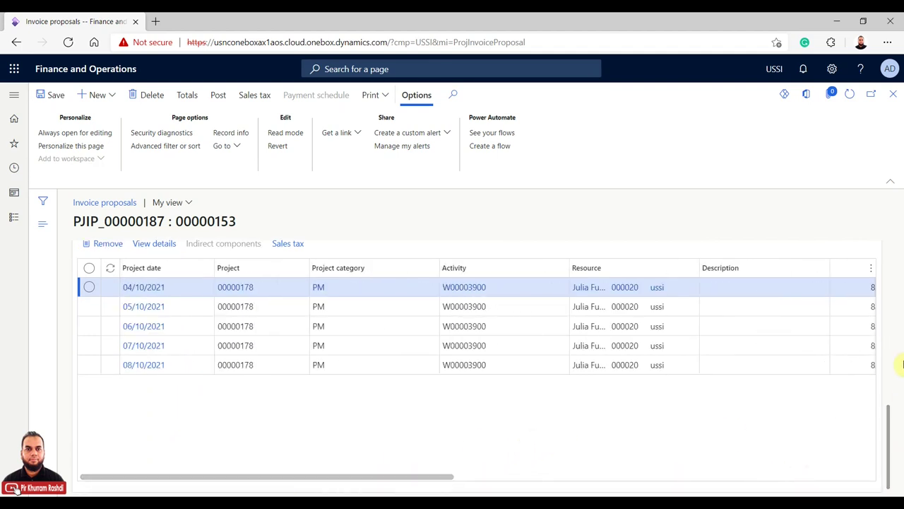
pyautogui.moveTo(888, 414); pyautogui.dragTo(884, 216)
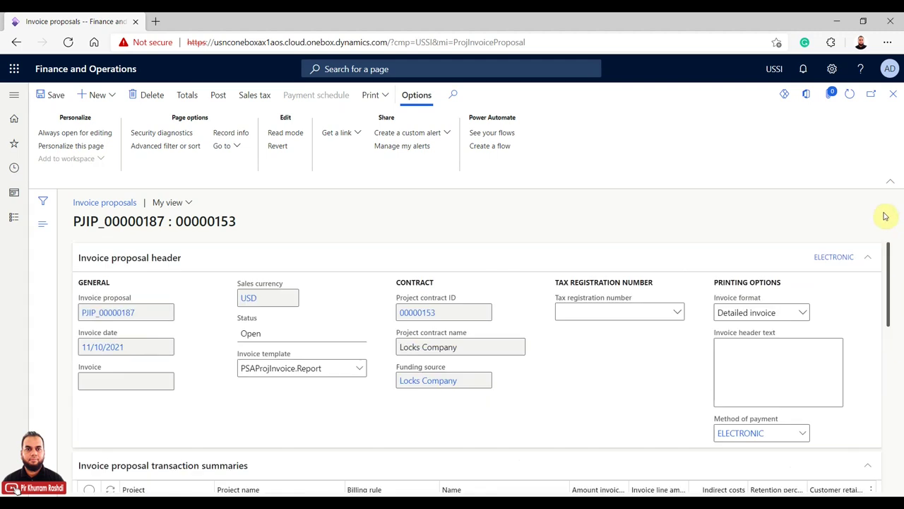
pyautogui.click(189, 96)
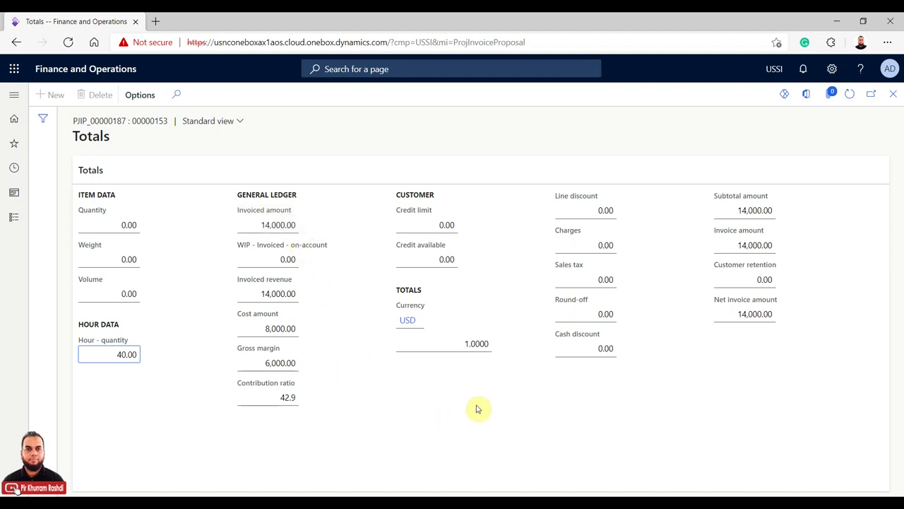
pyautogui.click(893, 94)
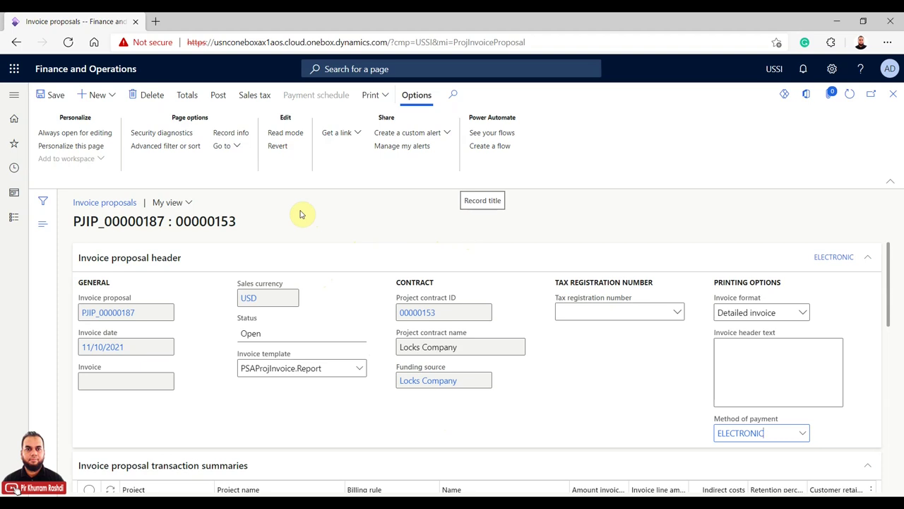
# Step: Add a Detail line in Format invoice proposal, check its available transactions, and return to the proposal
pyautogui.click(386, 101)
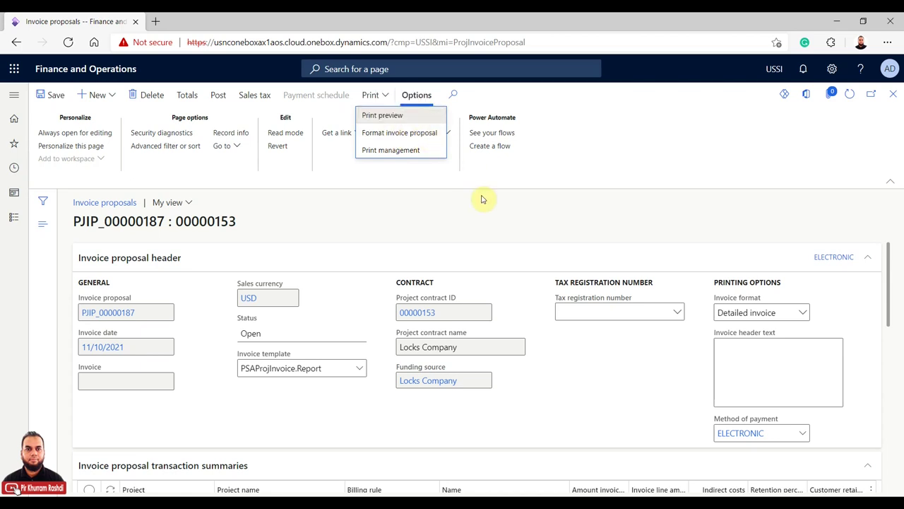
pyautogui.click(412, 134)
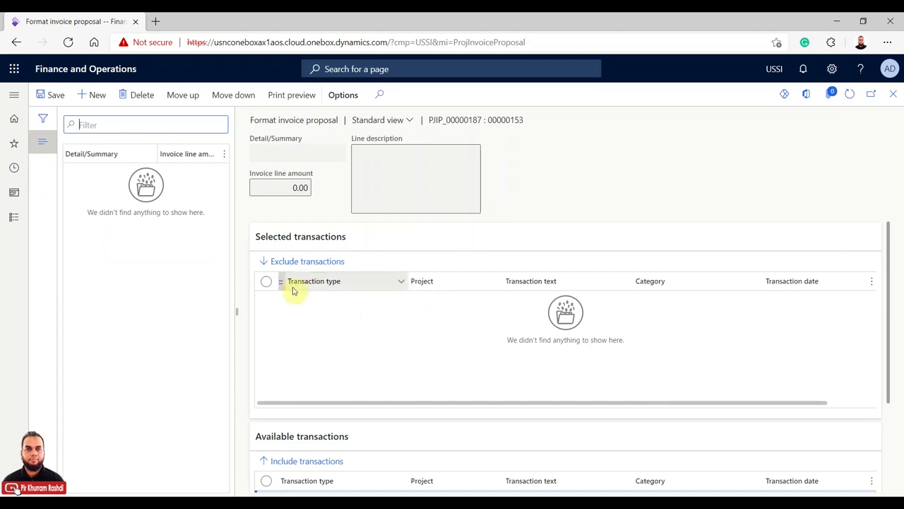
pyautogui.click(97, 95)
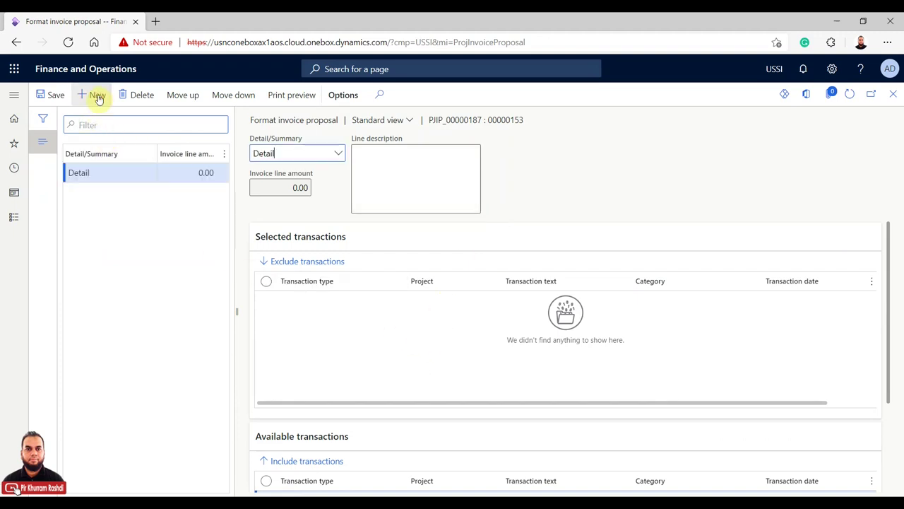
pyautogui.click(338, 155)
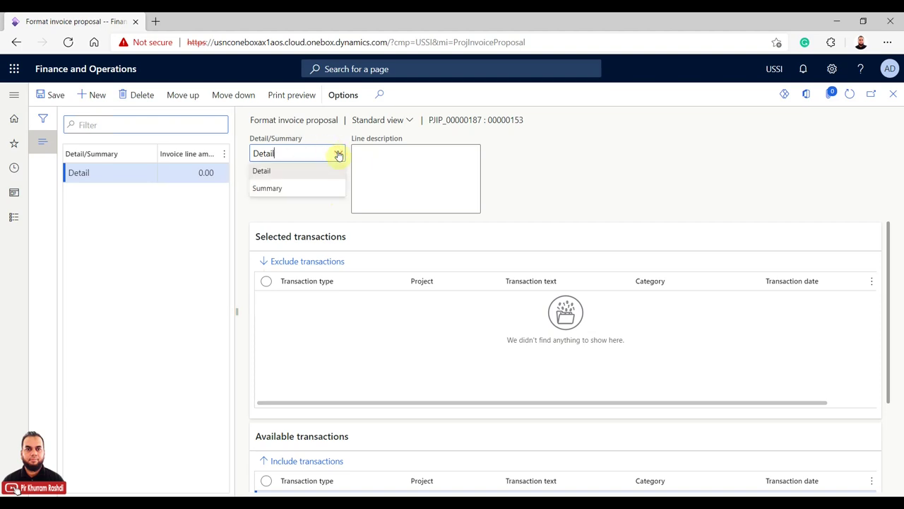
pyautogui.click(339, 215)
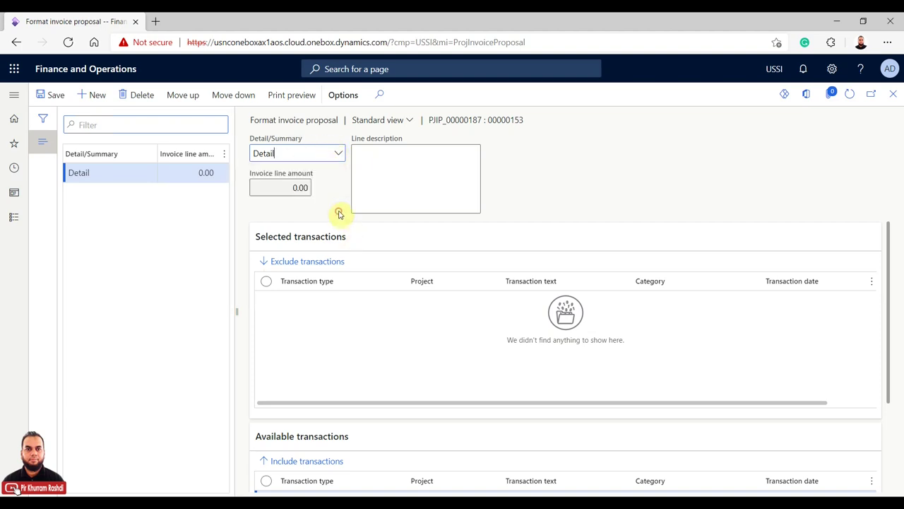
pyautogui.scroll(-2, 322, 307)
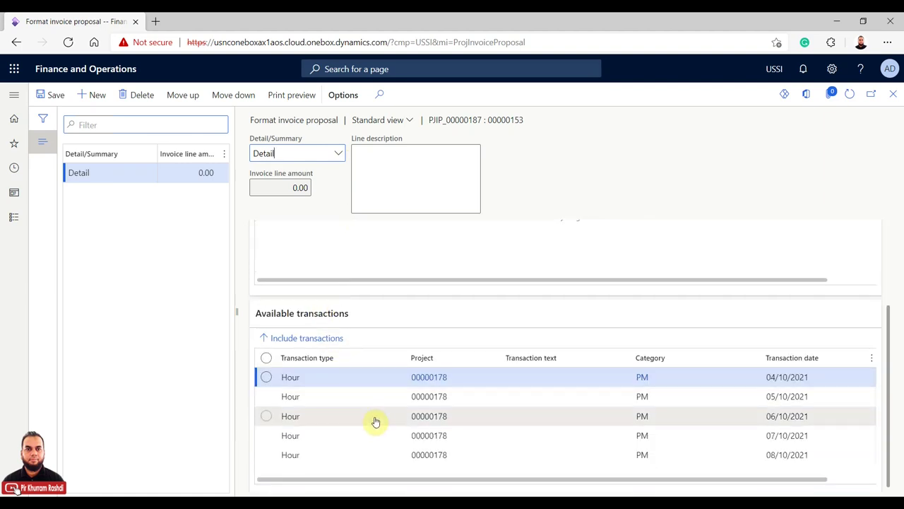
pyautogui.scroll(2, 378, 418)
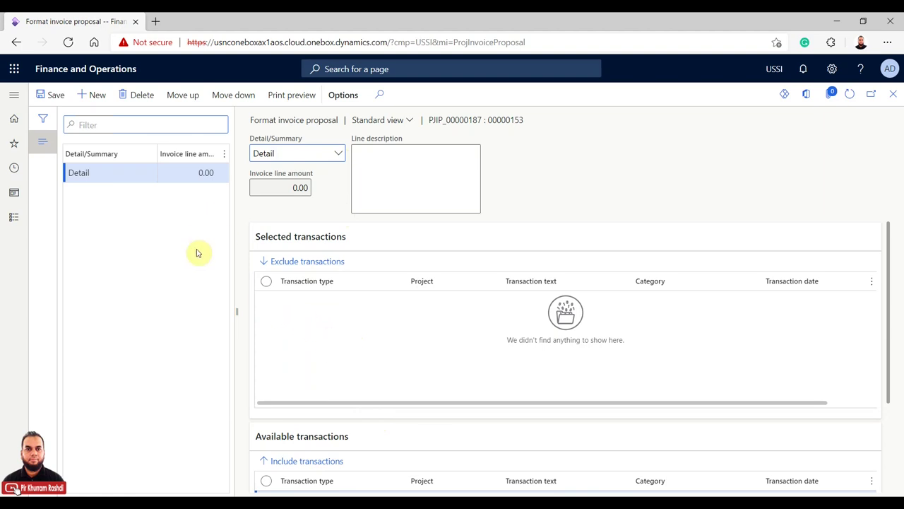
pyautogui.click(895, 95)
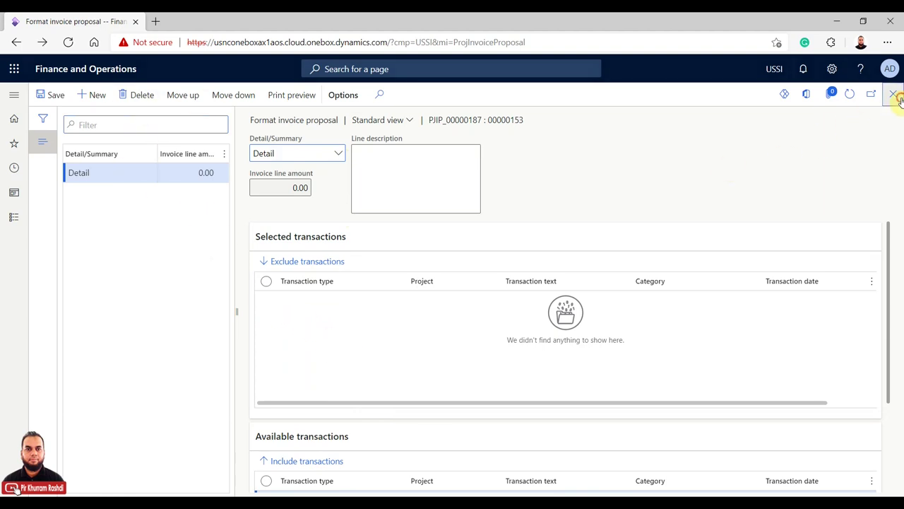
# Step: Open the print preview of the proposal's pro forma invoice and display it at Page Width
pyautogui.click(374, 95)
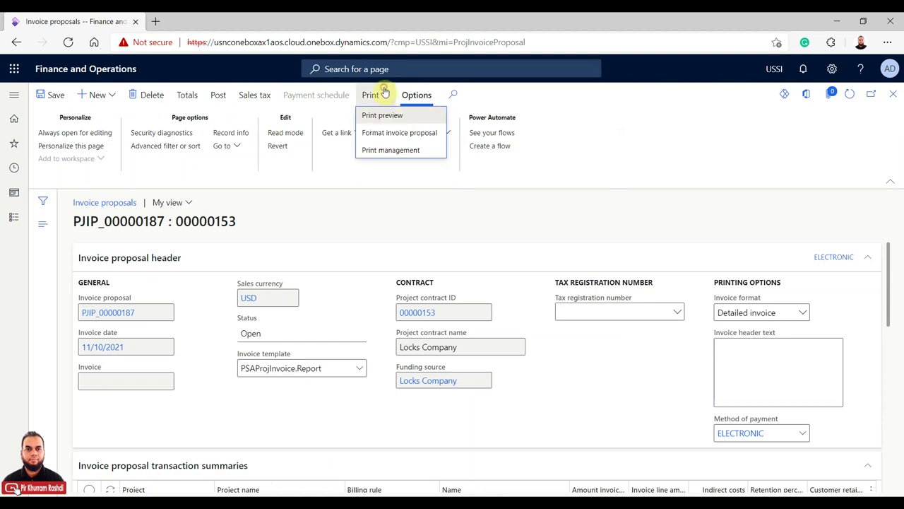
pyautogui.click(382, 115)
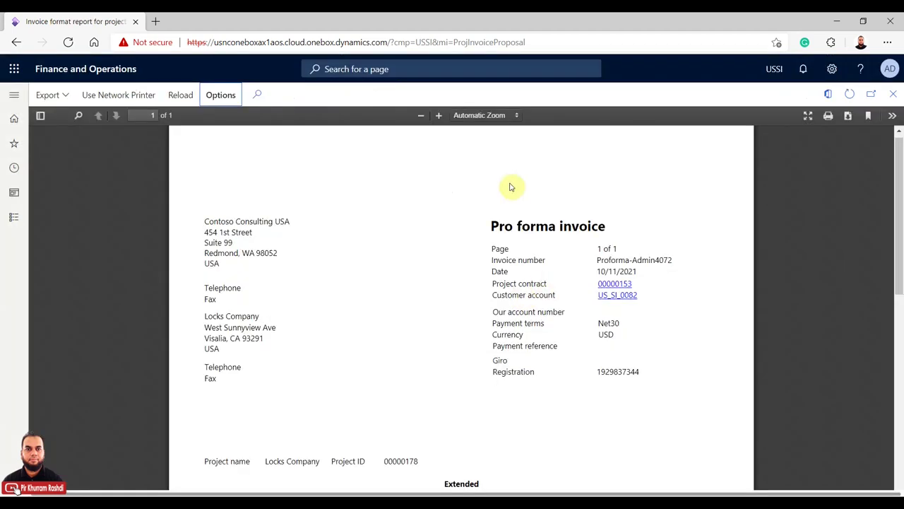
pyautogui.click(502, 117)
pyautogui.click(494, 188)
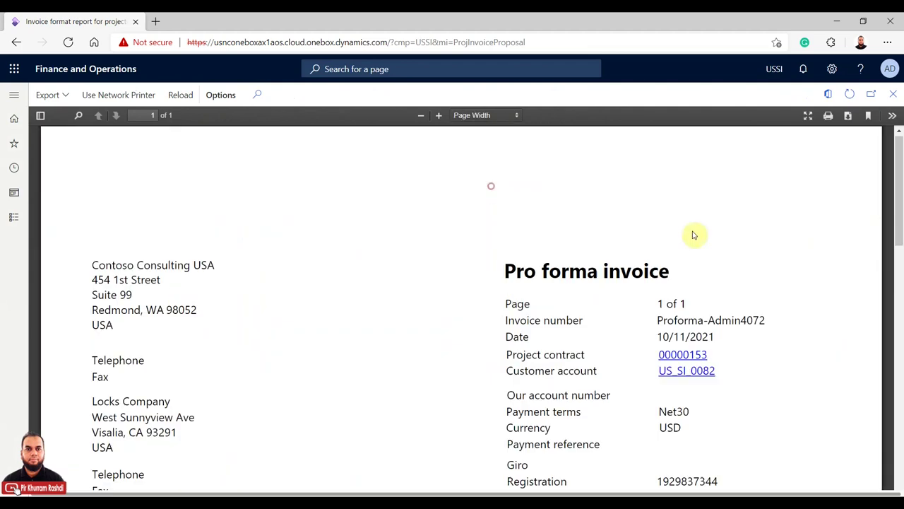
# Step: Close the pro forma preview, set the proposal's invoice format to Summary invoice, and examine the resulting print preview
pyautogui.moveTo(896, 182); pyautogui.dragTo(894, 115)
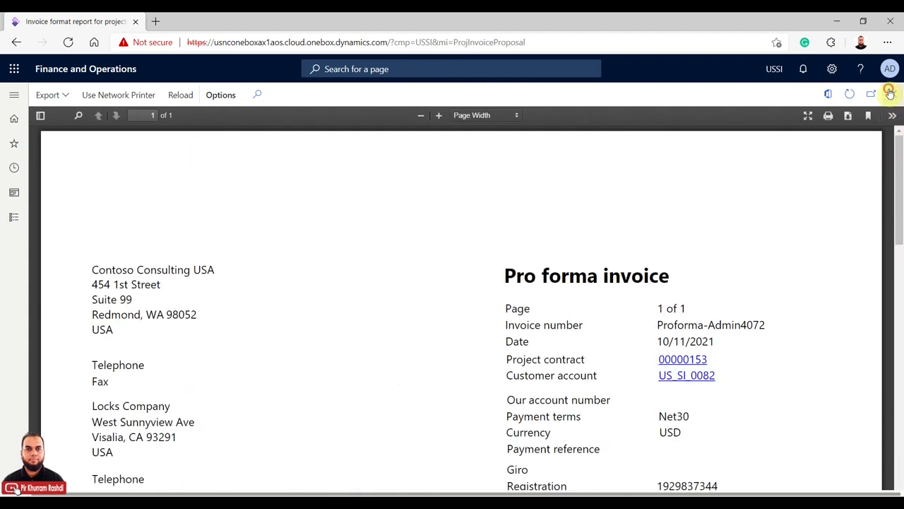
pyautogui.click(892, 94)
pyautogui.click(808, 312)
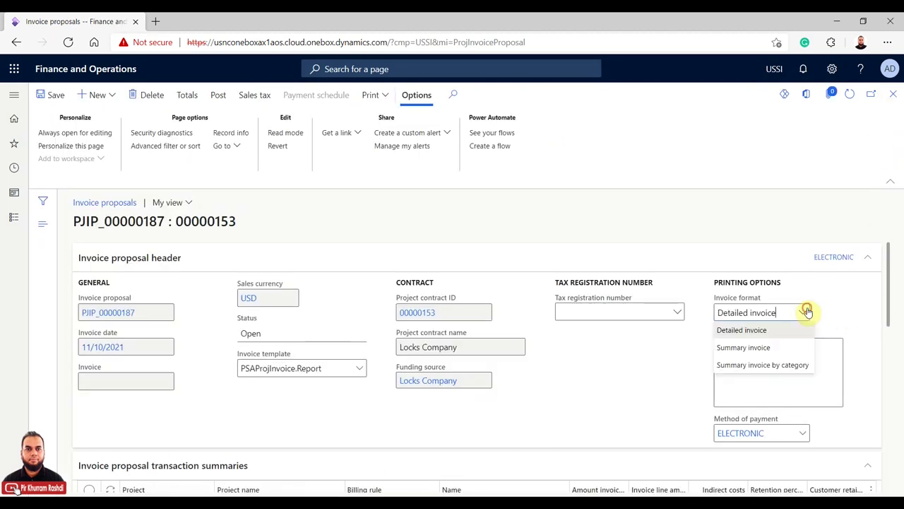
pyautogui.click(787, 347)
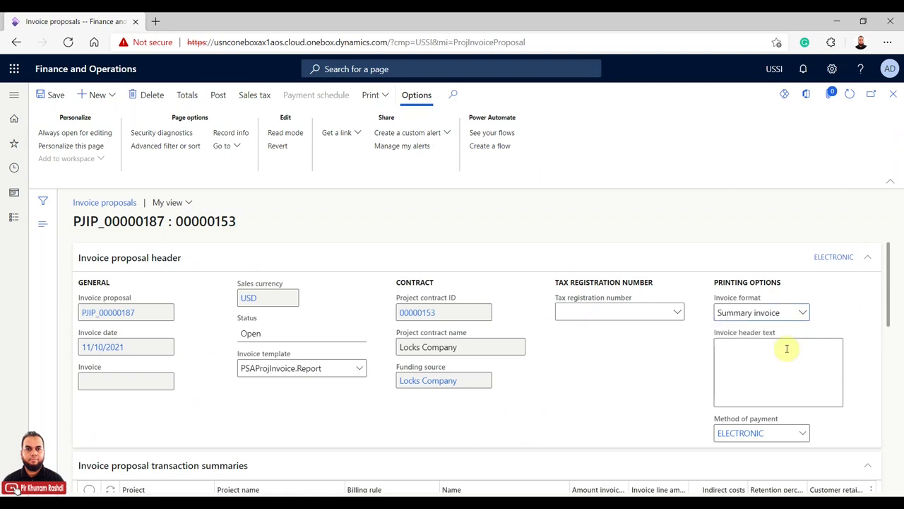
pyautogui.click(388, 98)
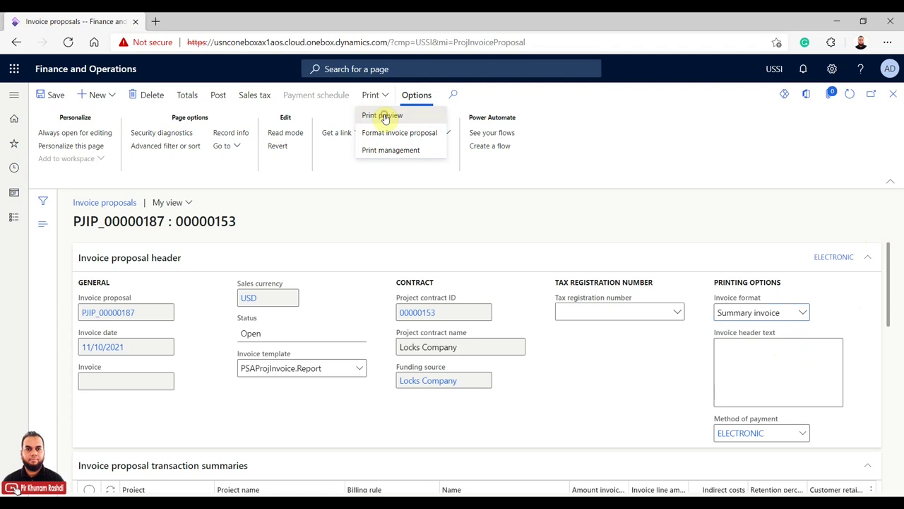
pyautogui.click(384, 117)
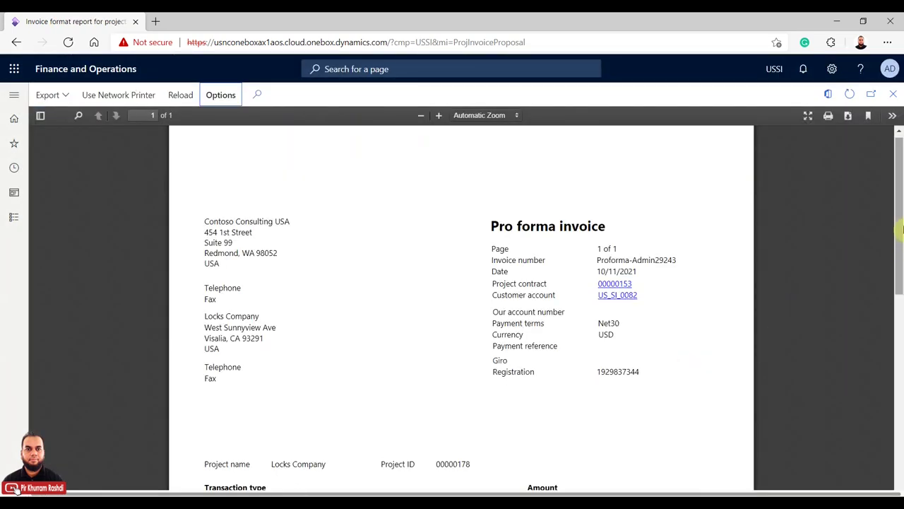
pyautogui.moveTo(901, 228); pyautogui.dragTo(900, 138)
pyautogui.click(893, 94)
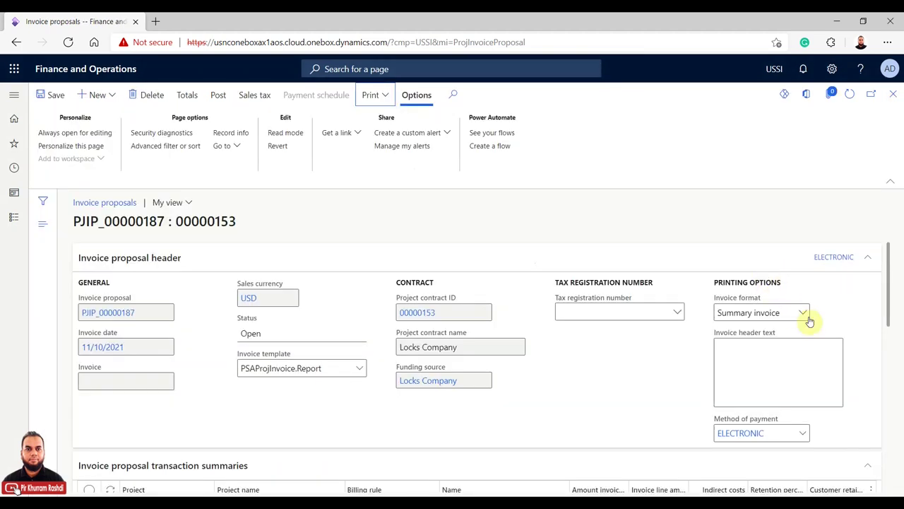
# Step: Set the proposal's invoice format to Summary invoice by category and examine the category line in its print preview
pyautogui.click(805, 313)
pyautogui.click(784, 363)
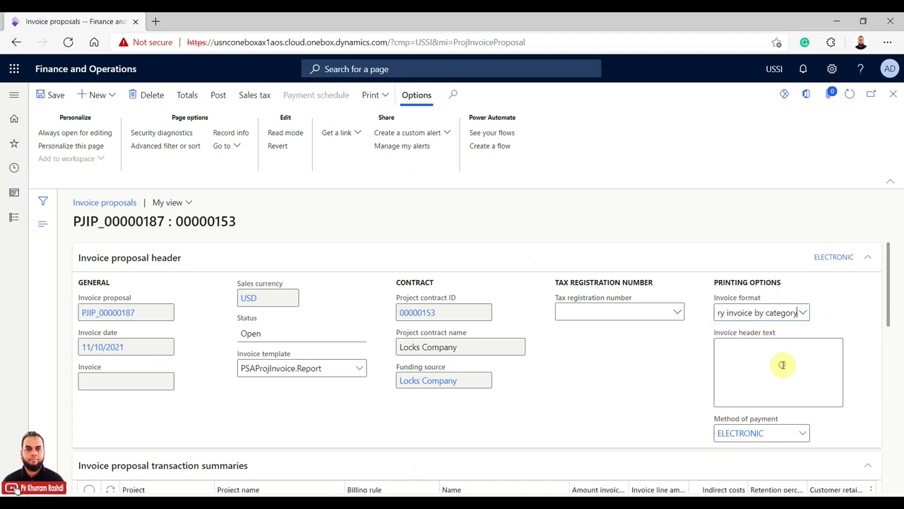
pyautogui.click(389, 108)
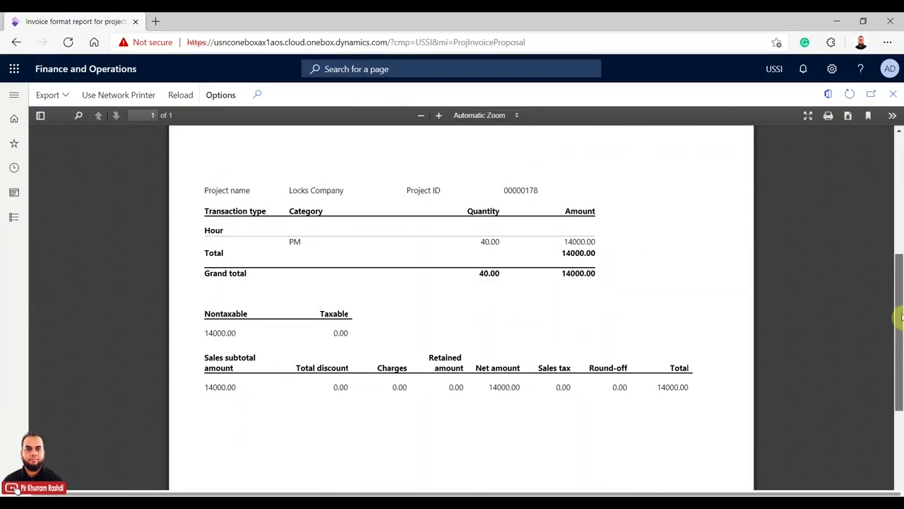
pyautogui.moveTo(289, 245); pyautogui.dragTo(311, 244)
pyautogui.click(339, 247)
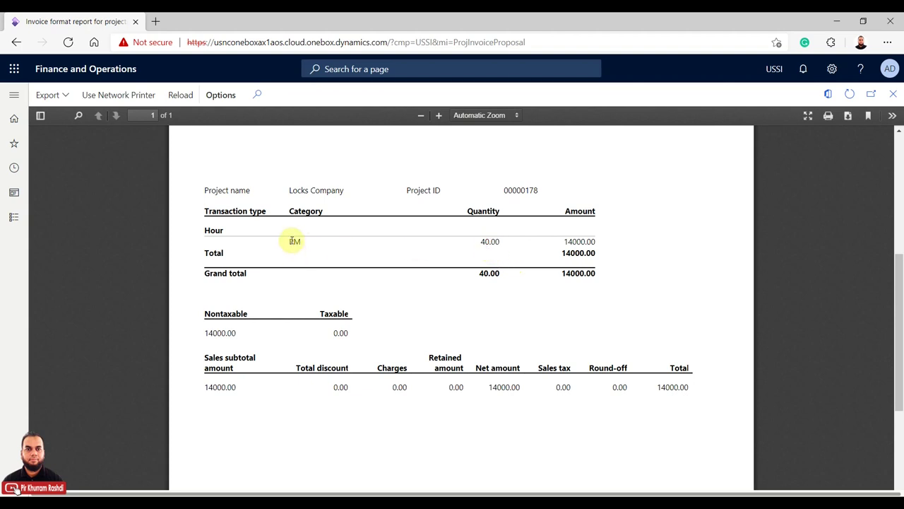
pyautogui.moveTo(901, 310); pyautogui.dragTo(900, 178)
pyautogui.click(893, 94)
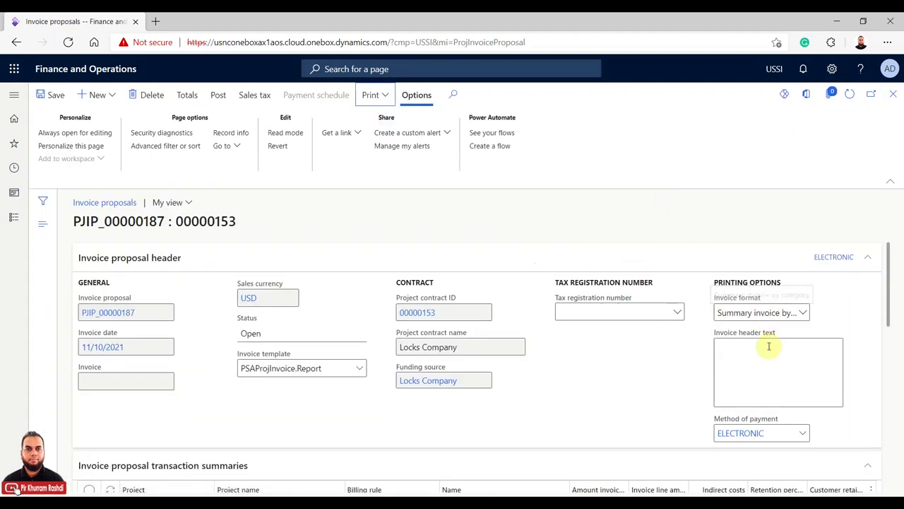
# Step: Check the proposal's invoice format choices, print options and sales tax without changing anything
pyautogui.click(802, 313)
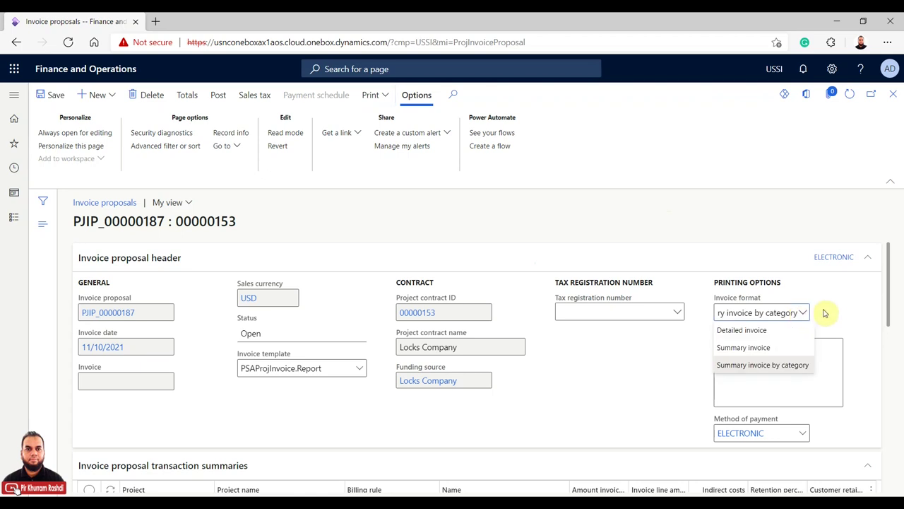
pyautogui.click(825, 313)
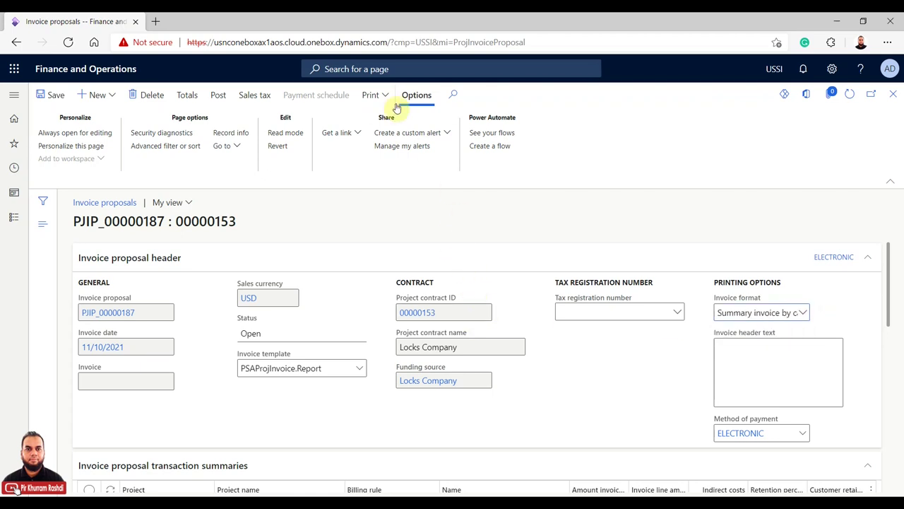
pyautogui.click(375, 95)
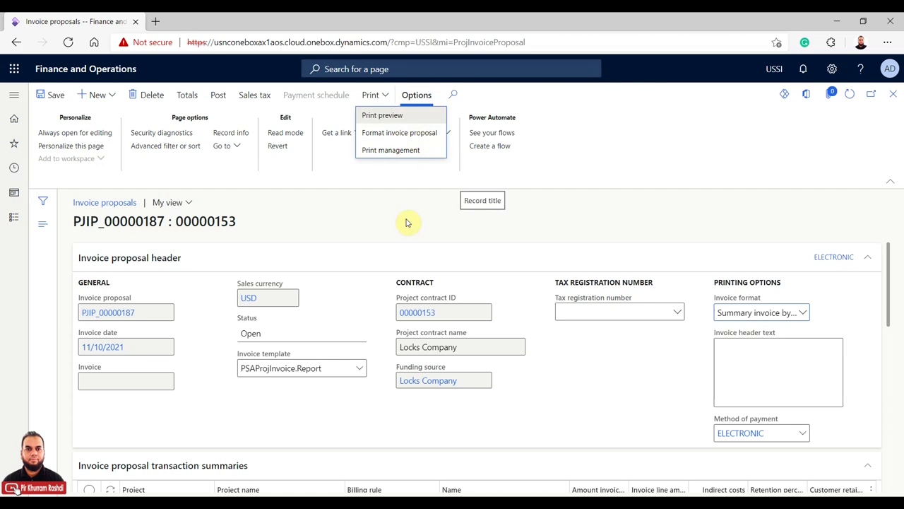
pyautogui.press('Escape')
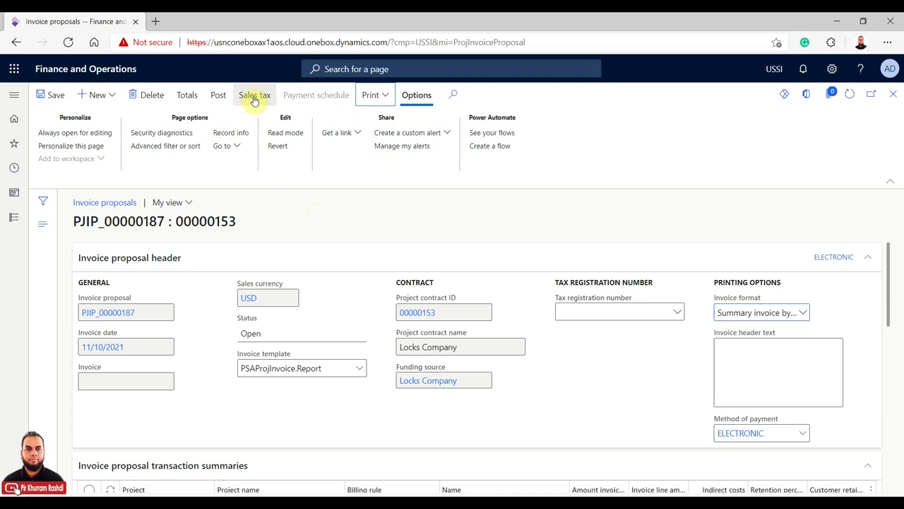
pyautogui.click(253, 96)
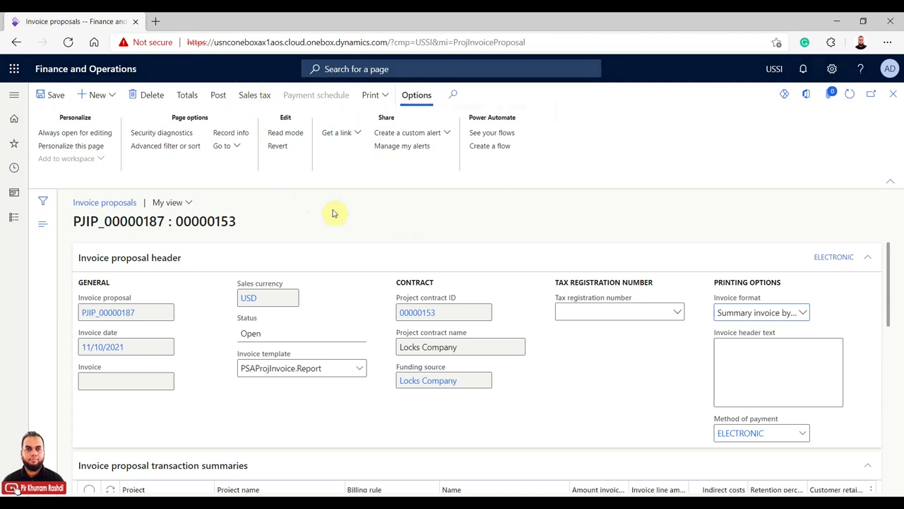
pyautogui.click(869, 471)
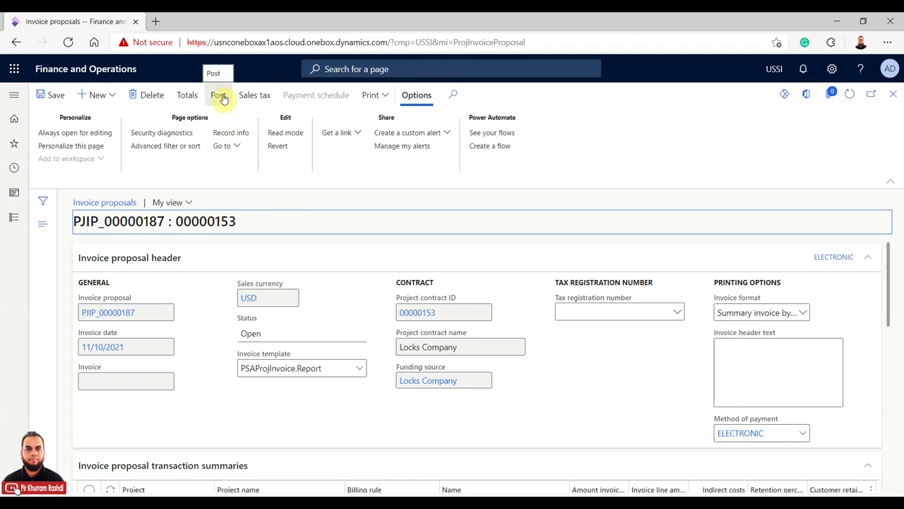
pyautogui.moveTo(887, 258)
pyautogui.mouseDown()
pyautogui.moveTo(888, 248)
pyautogui.moveTo(901, 429)
pyautogui.moveTo(900, 253)
pyautogui.mouseUp()
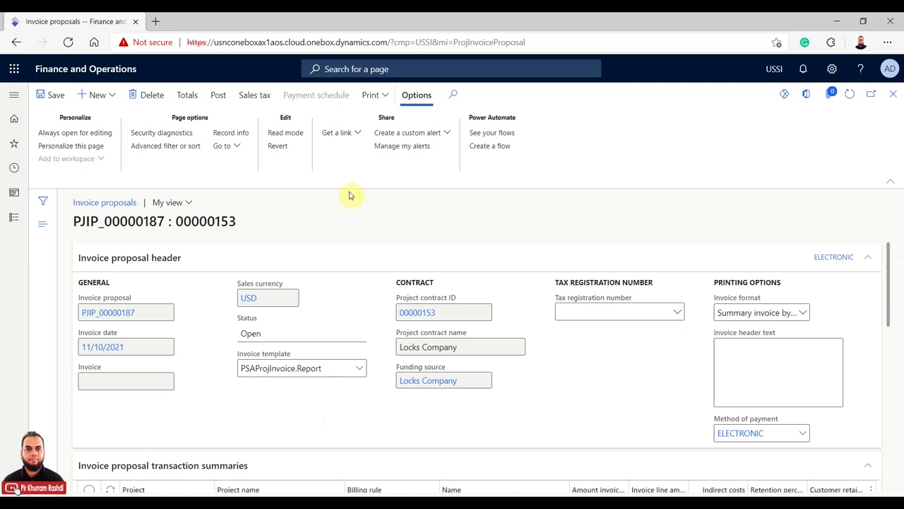
# Step: Post the Locks Company invoice proposal with Posting and Print invoice set to Yes, accepting output to the screen
pyautogui.click(224, 97)
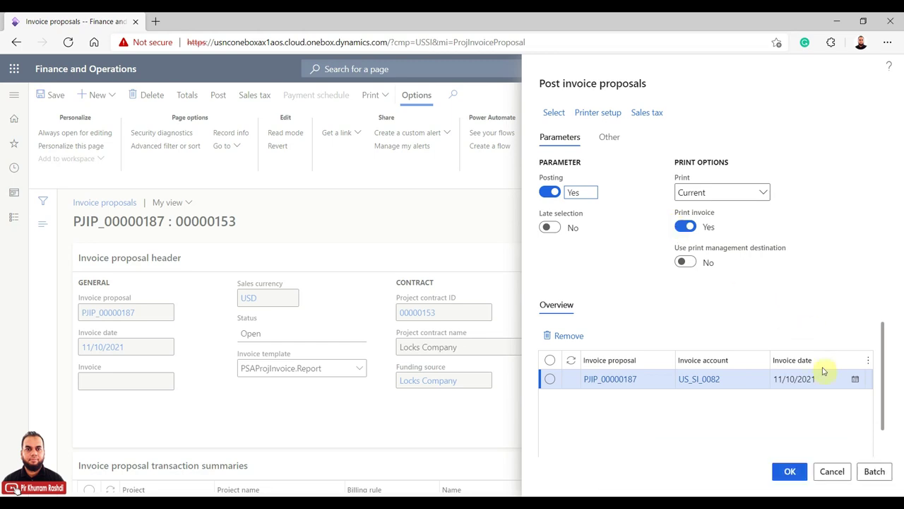
pyautogui.moveTo(883, 332); pyautogui.dragTo(892, 409)
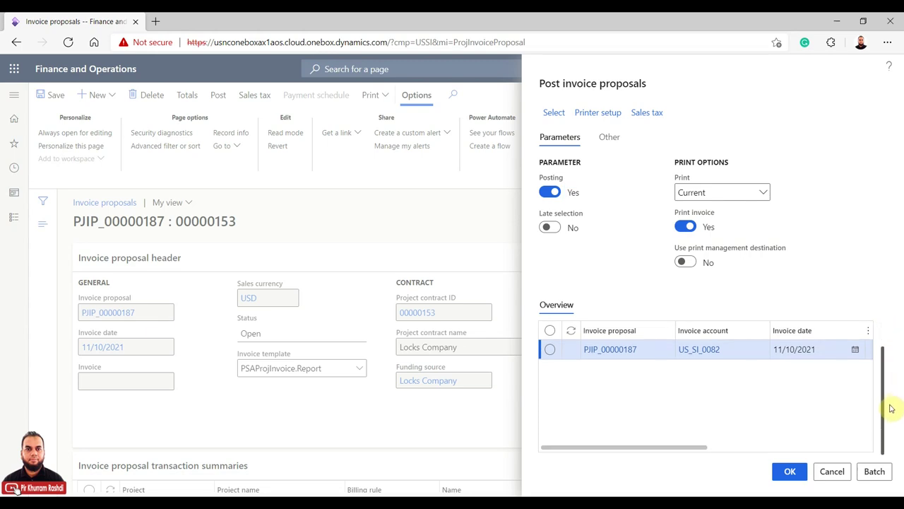
pyautogui.moveTo(681, 448)
pyautogui.mouseDown()
pyautogui.moveTo(871, 448)
pyautogui.moveTo(677, 452)
pyautogui.mouseUp()
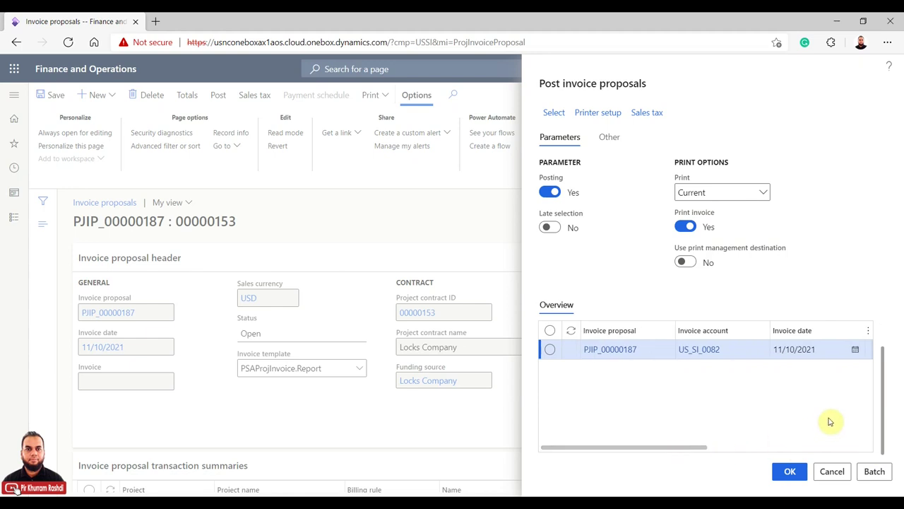
pyautogui.click(792, 472)
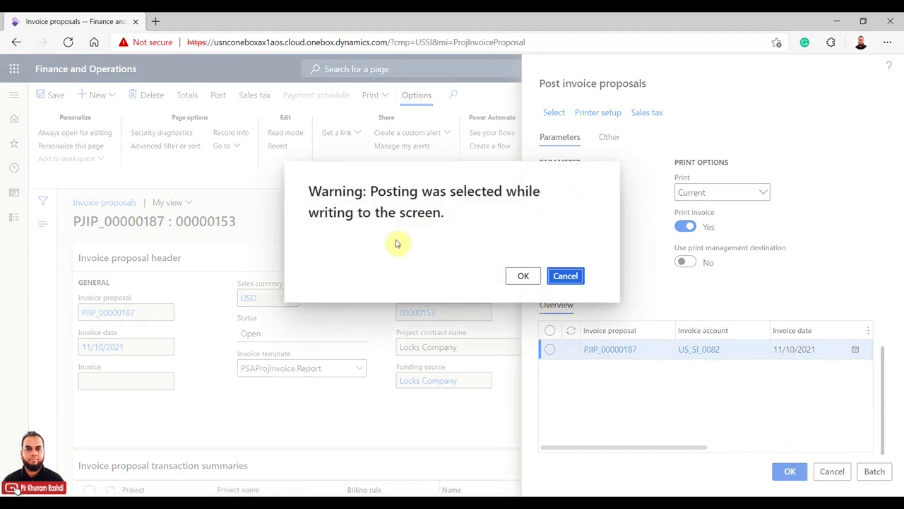
pyautogui.click(523, 275)
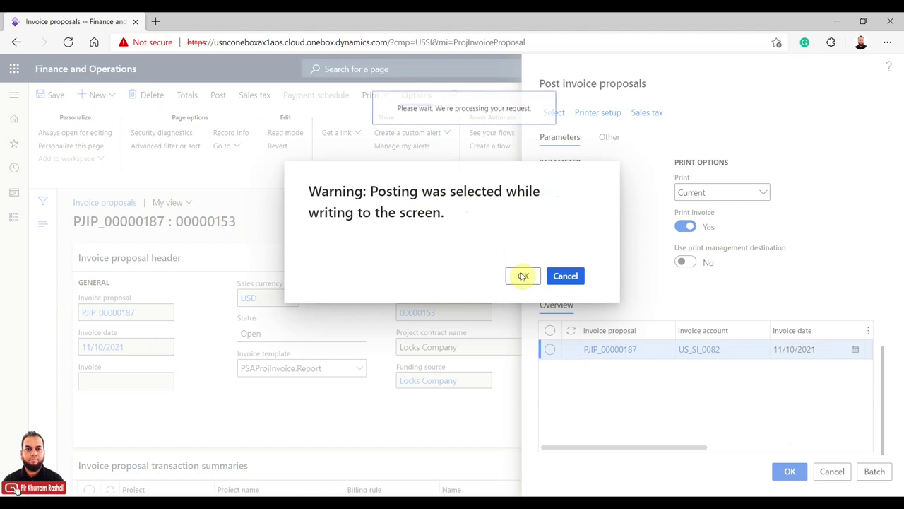
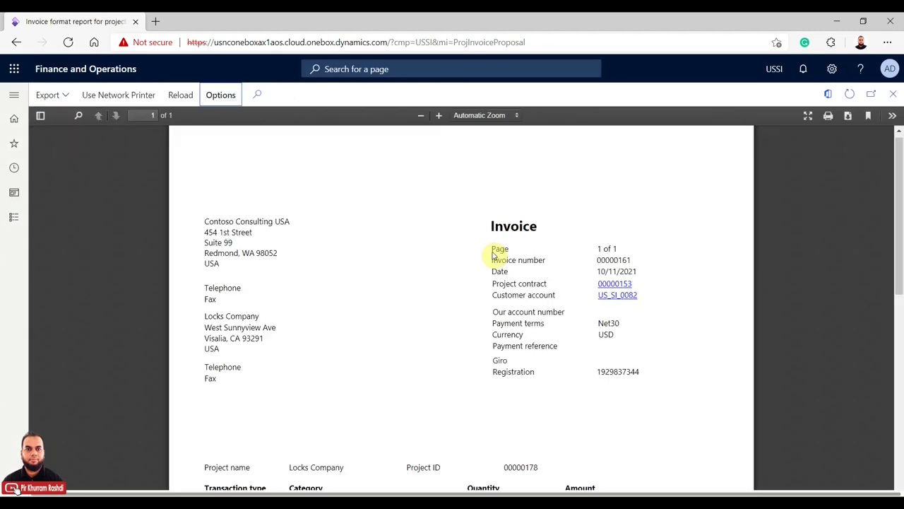
# Step: Display the posted invoice at Page Width, examine its header, hour lines and totals, and close the report
pyautogui.click(480, 115)
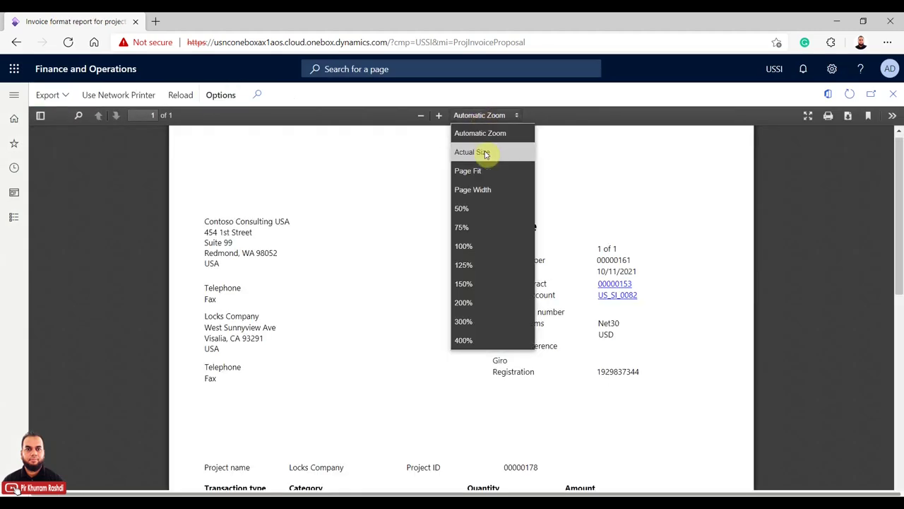
pyautogui.click(474, 188)
pyautogui.moveTo(900, 188); pyautogui.dragTo(899, 316)
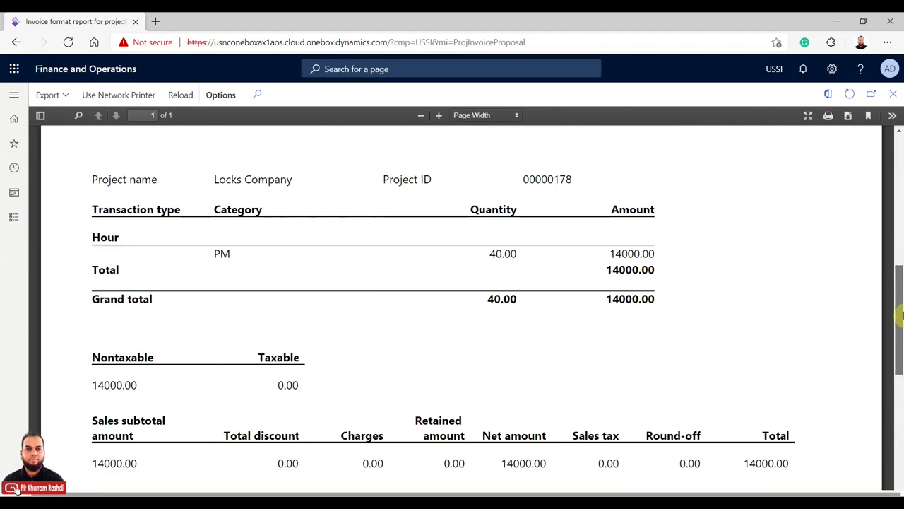
pyautogui.moveTo(900, 316); pyautogui.dragTo(900, 141)
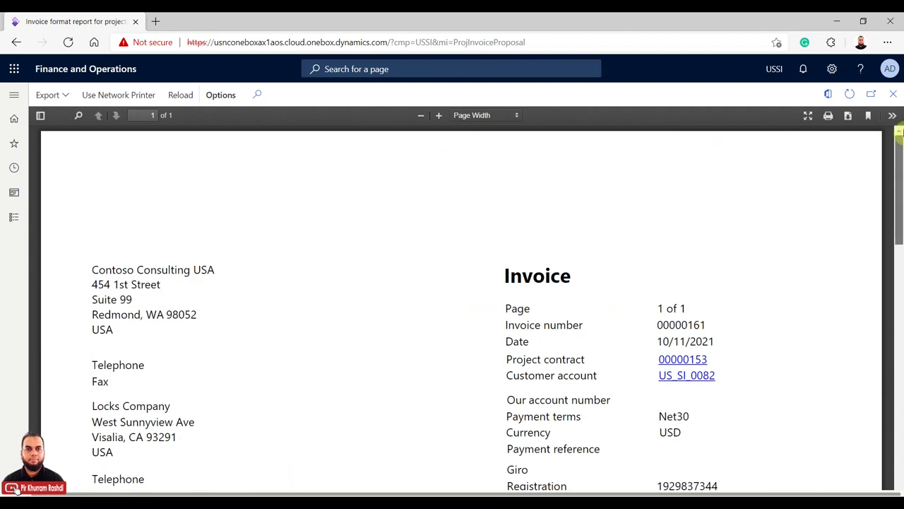
pyautogui.click(894, 95)
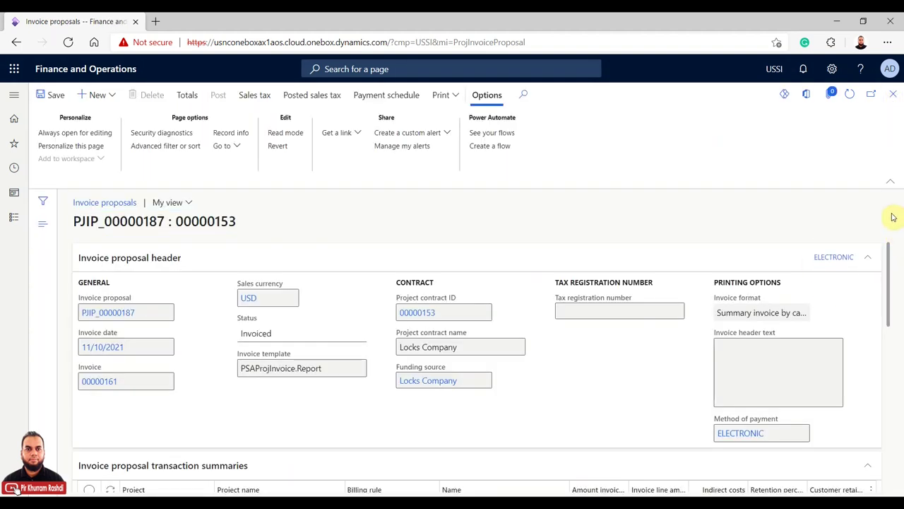
# Step: Return to the project invoice proposals list and refresh it to check the posted proposal's status
pyautogui.moveTo(888, 269); pyautogui.dragTo(901, 251)
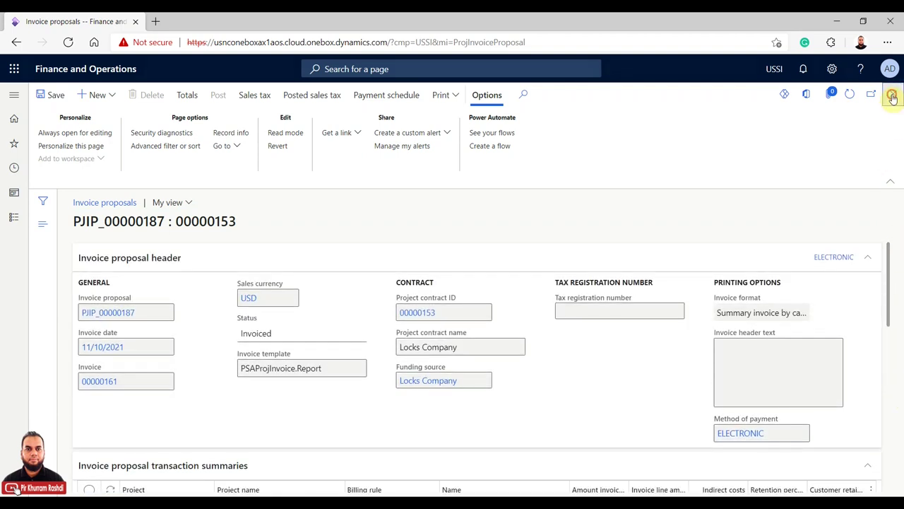
pyautogui.click(892, 96)
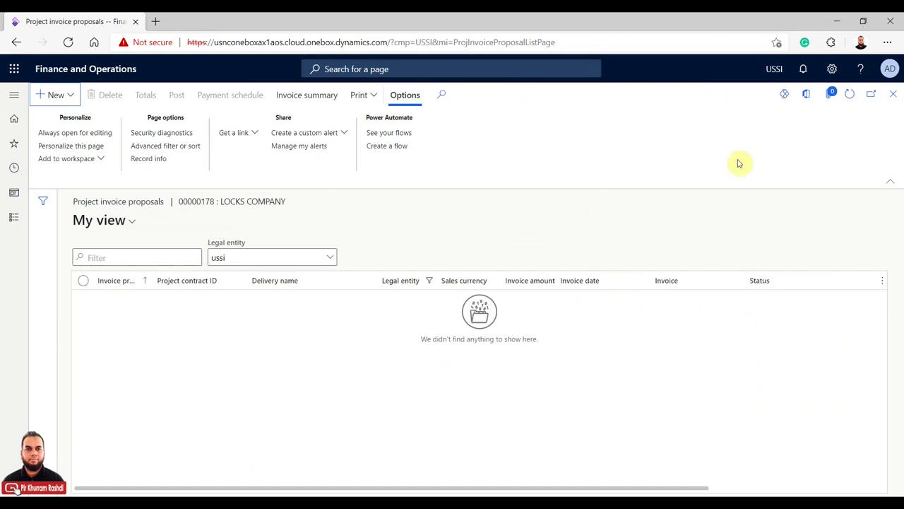
pyautogui.click(849, 95)
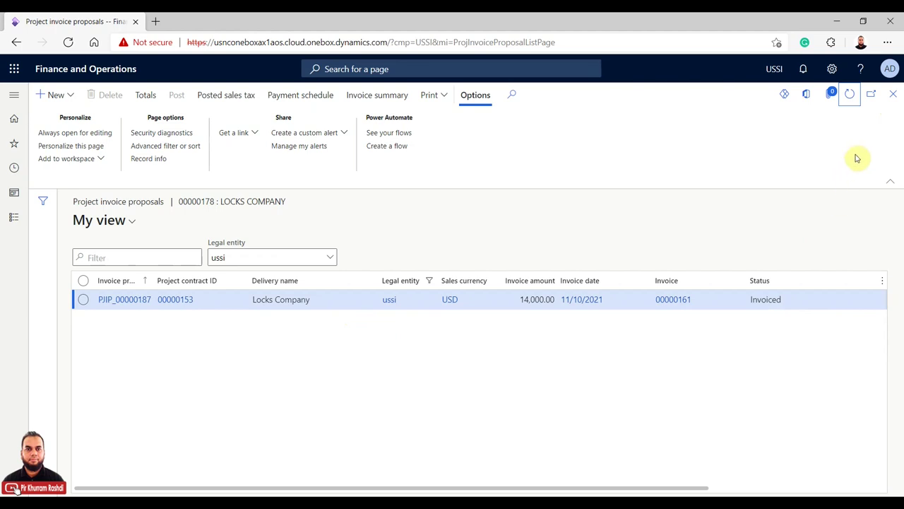
# Step: Go back to All projects and check the Locks Company project's posted transactions
pyautogui.click(893, 94)
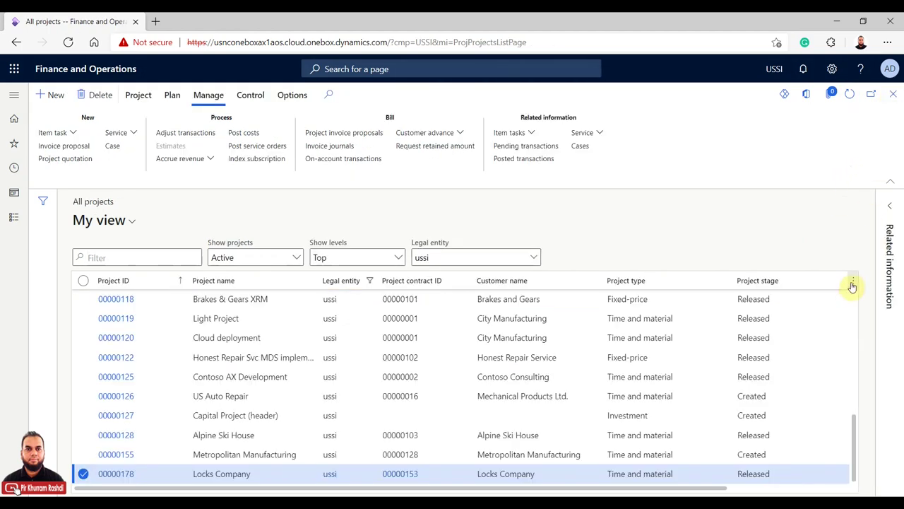
pyautogui.click(537, 161)
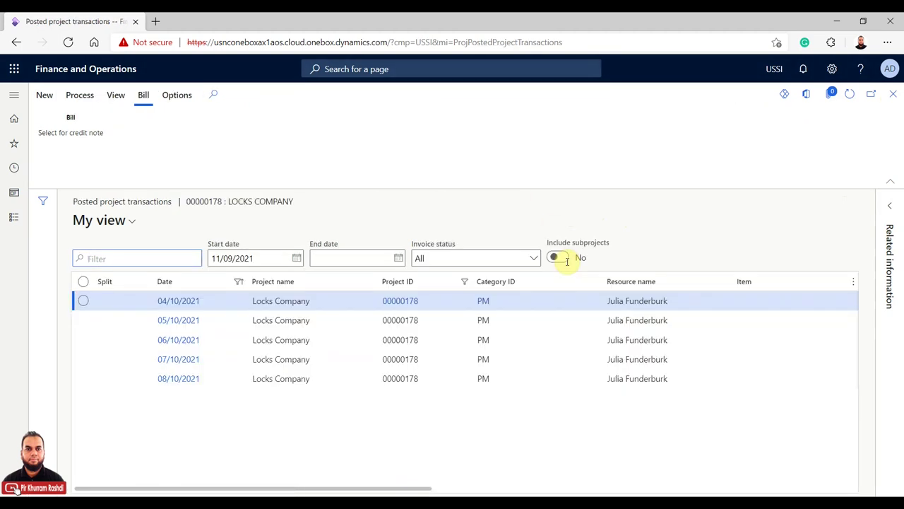
pyautogui.click(892, 95)
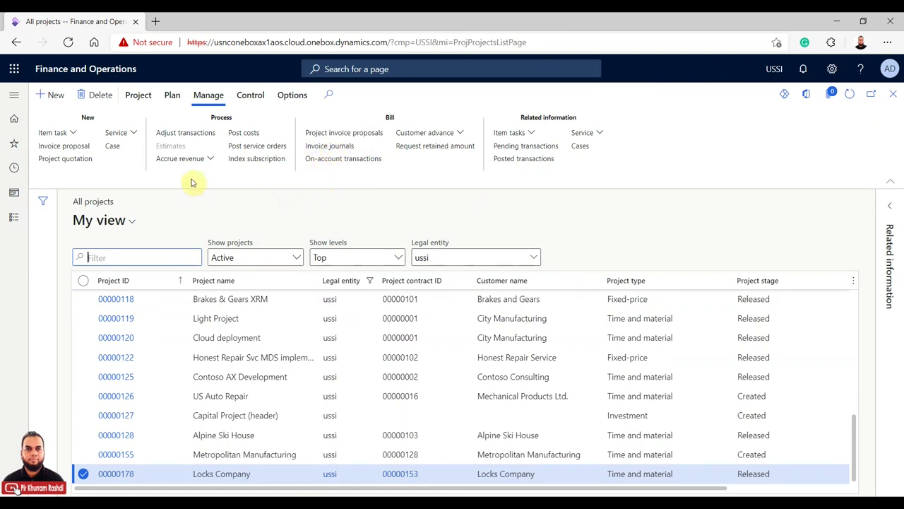
# Step: Calculate the Locks Company project's invoice control, examine the invoiced and chargeable amounts down to the Total line, and close the form
pyautogui.click(250, 95)
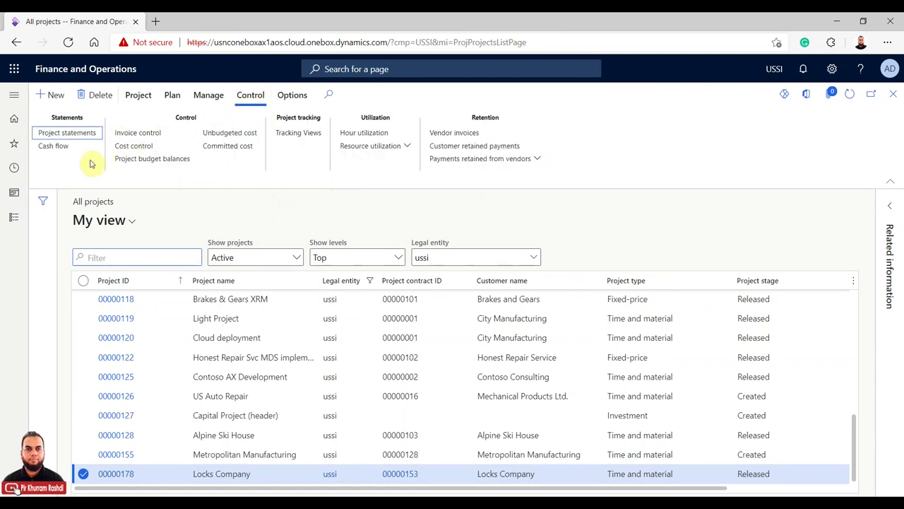
pyautogui.click(131, 135)
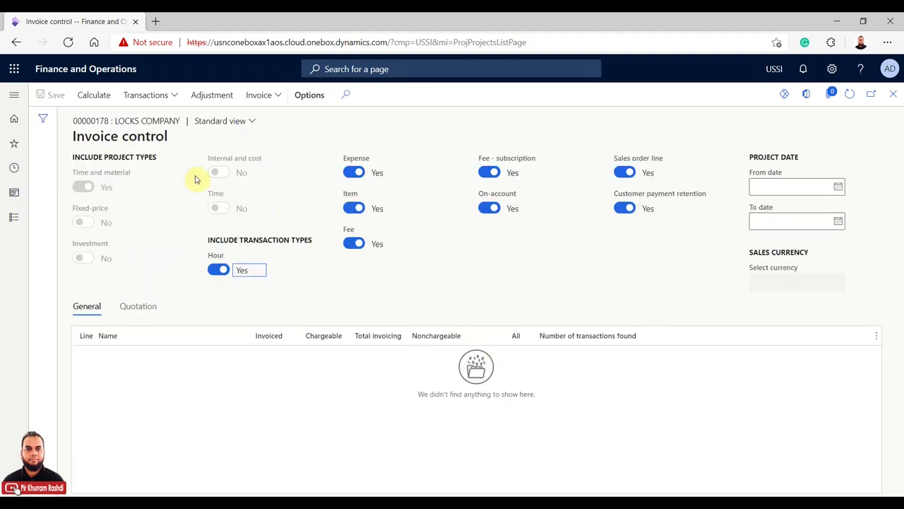
pyautogui.click(98, 94)
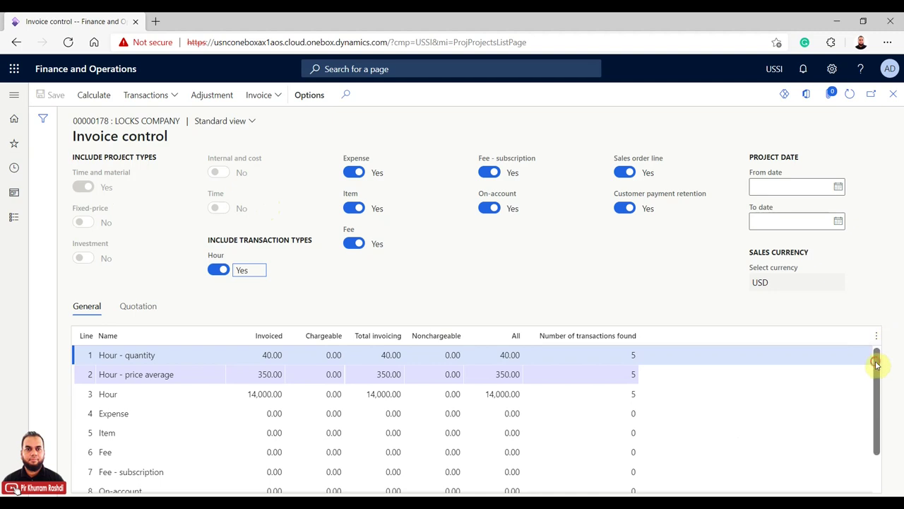
pyautogui.moveTo(878, 366)
pyautogui.mouseDown()
pyautogui.moveTo(880, 427)
pyautogui.moveTo(889, 370)
pyautogui.mouseUp()
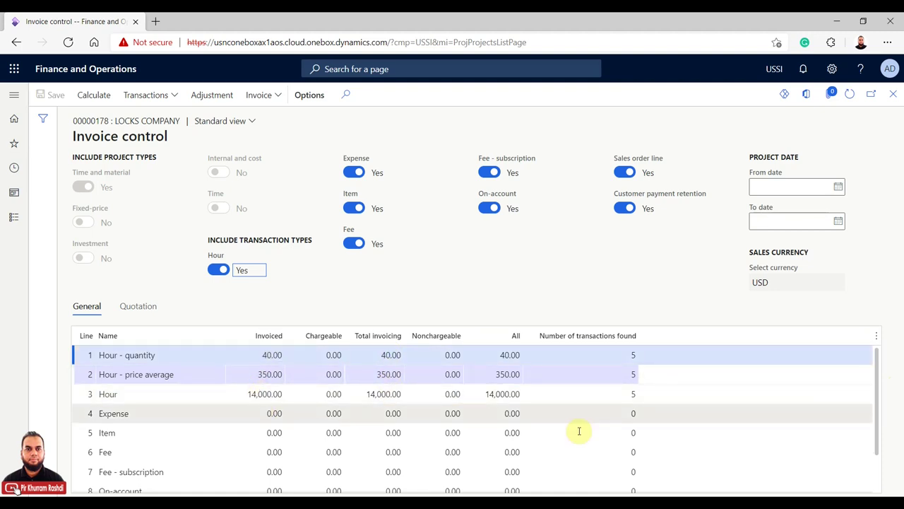
pyautogui.click(878, 365)
pyautogui.moveTo(878, 365); pyautogui.dragTo(876, 435)
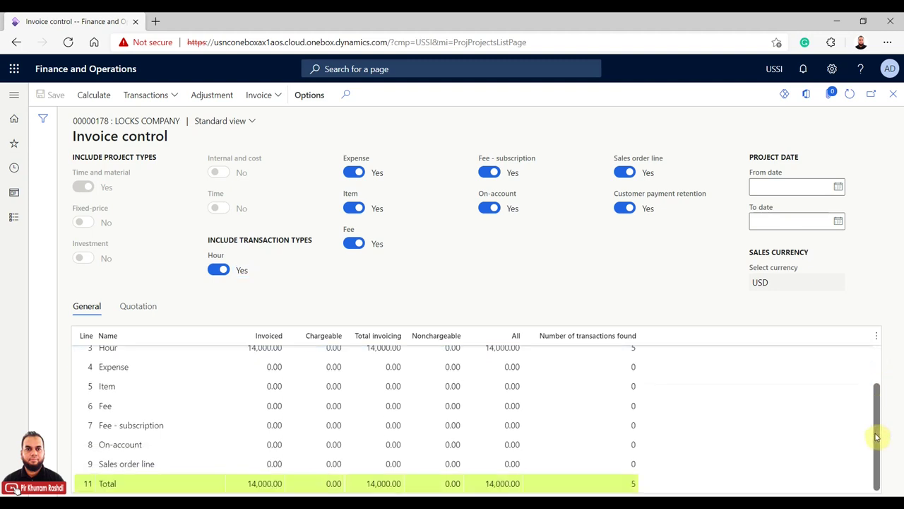
pyautogui.click(802, 185)
pyautogui.click(782, 221)
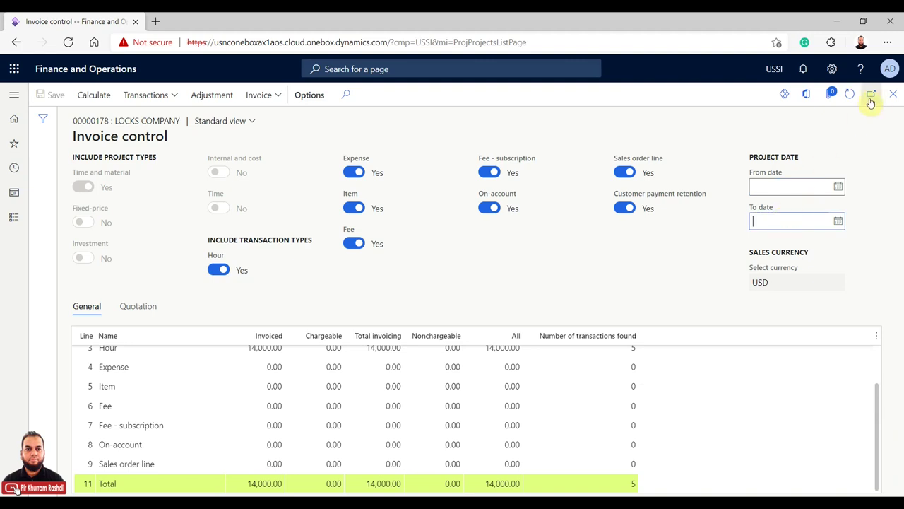
pyautogui.click(893, 93)
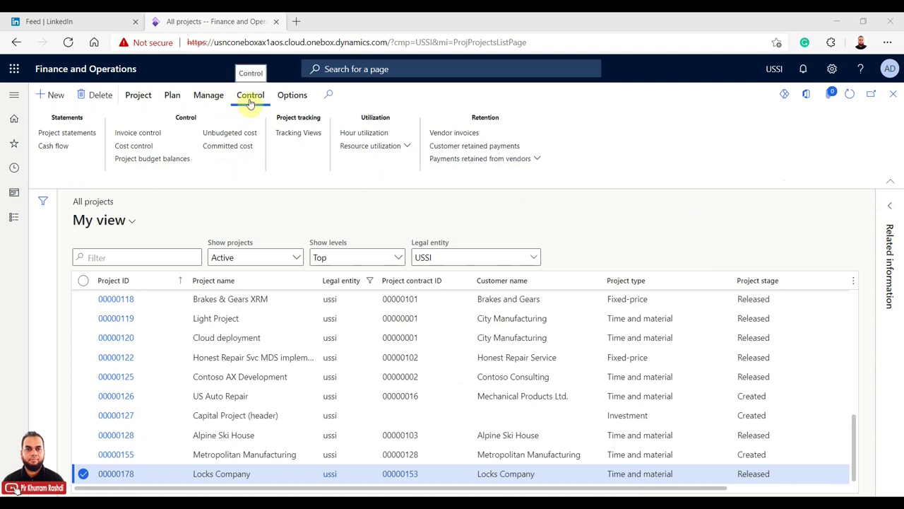
# Step: Open the Locks Company project statements and calculate the actual figures with the default parameters
pyautogui.click(80, 132)
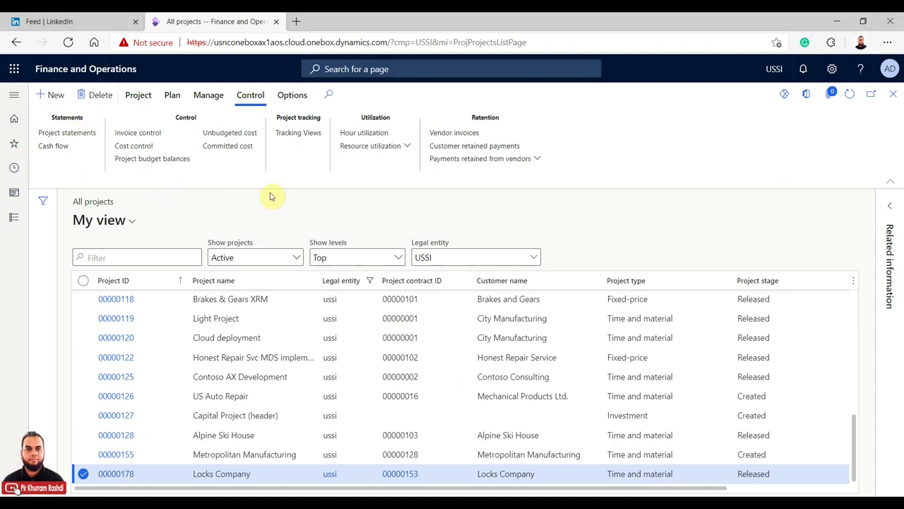
pyautogui.scroll(-1, 494, 304)
pyautogui.scroll(-3, 494, 304)
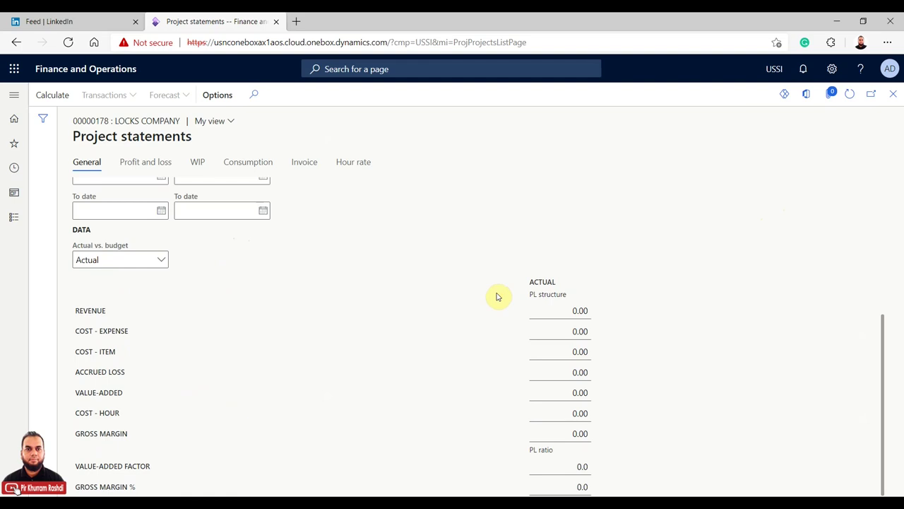
pyautogui.scroll(3, 497, 297)
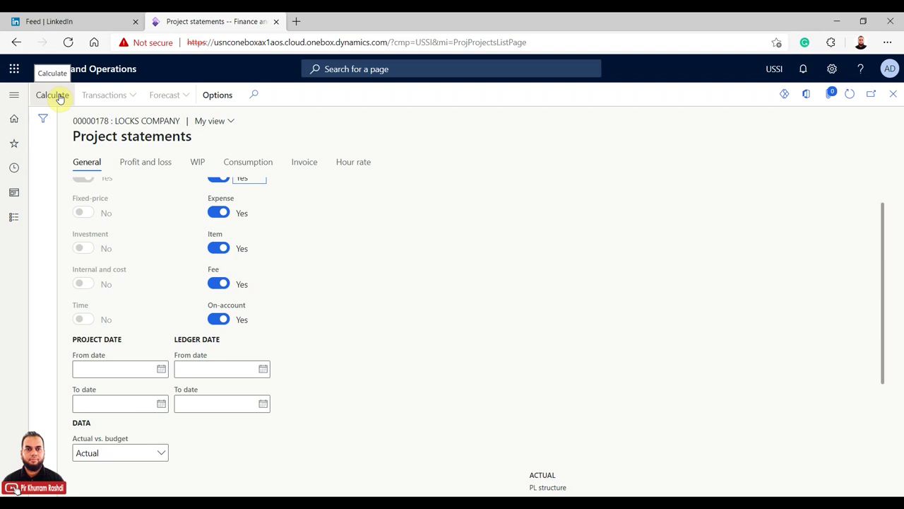
pyautogui.click(59, 97)
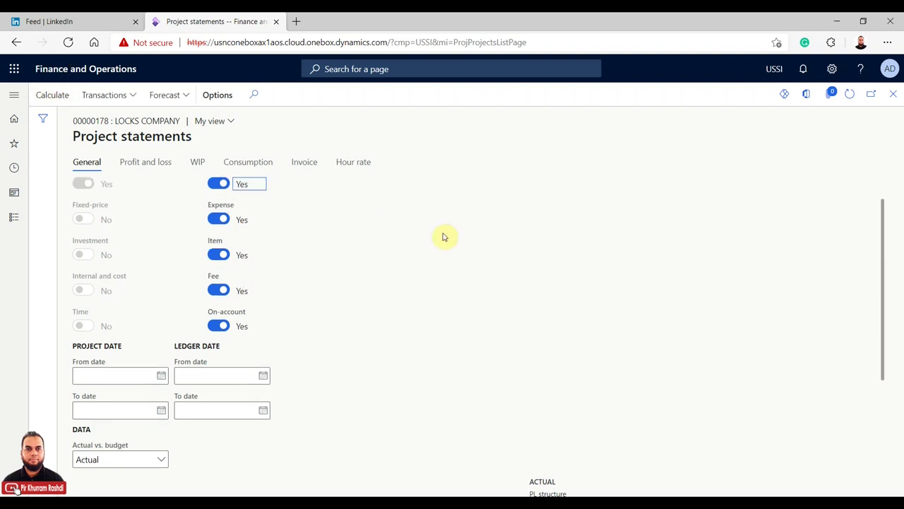
pyautogui.scroll(-3, 444, 236)
pyautogui.scroll(-1, 444, 236)
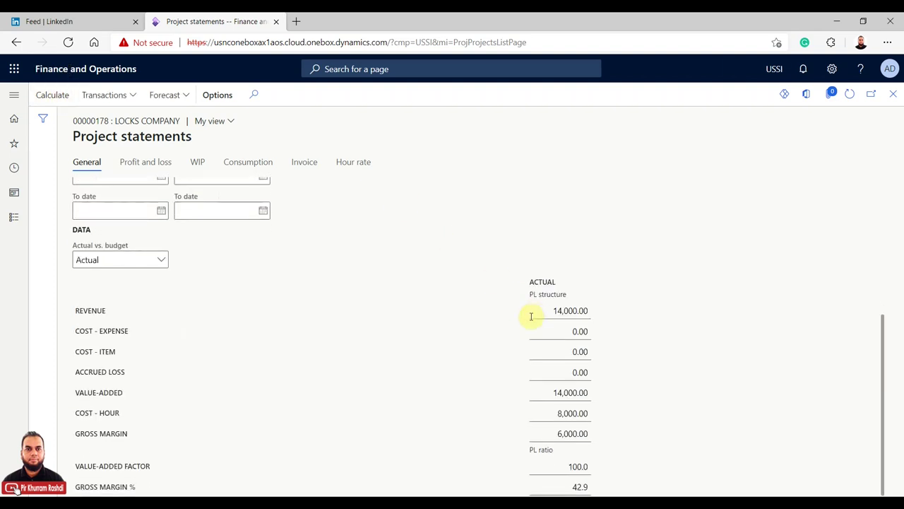
# Step: Examine the actual revenue, hour cost, gross margin and gross margin percentage in the project statements
pyautogui.moveTo(546, 311); pyautogui.dragTo(609, 314)
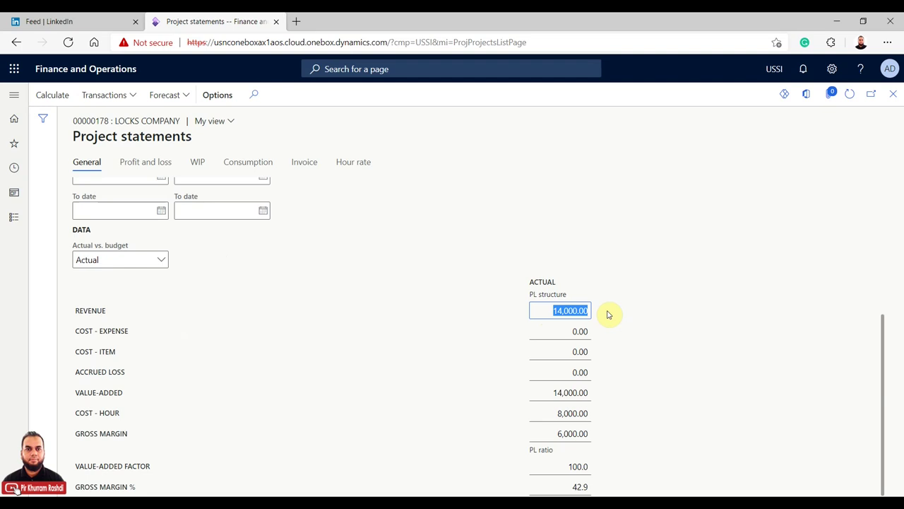
pyautogui.click(557, 412)
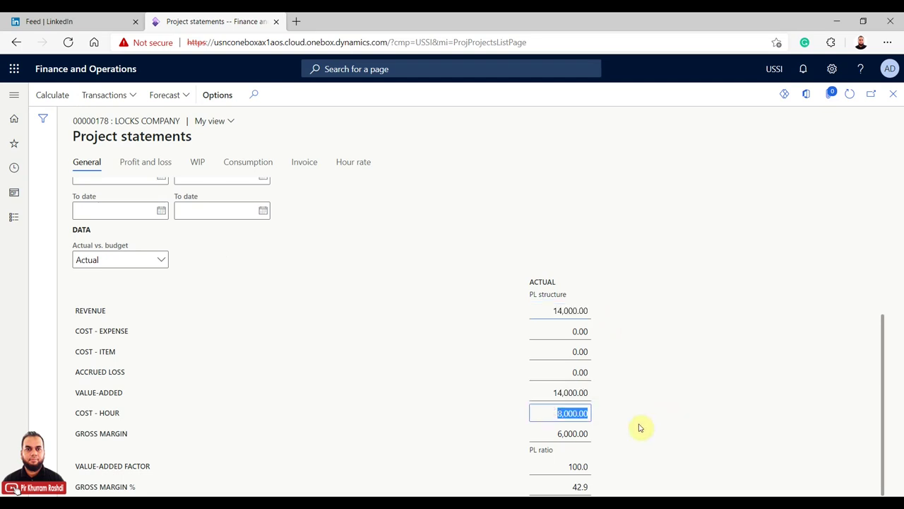
pyautogui.press('Tab')
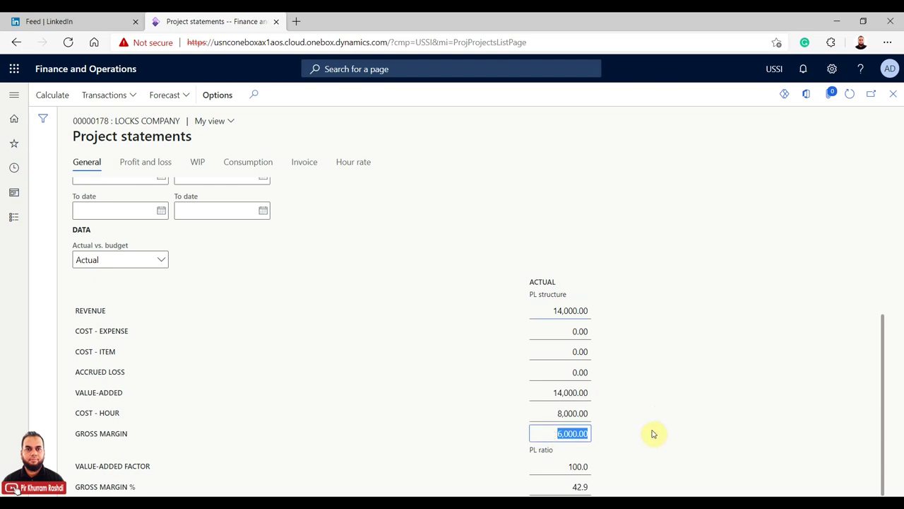
pyautogui.click(883, 347)
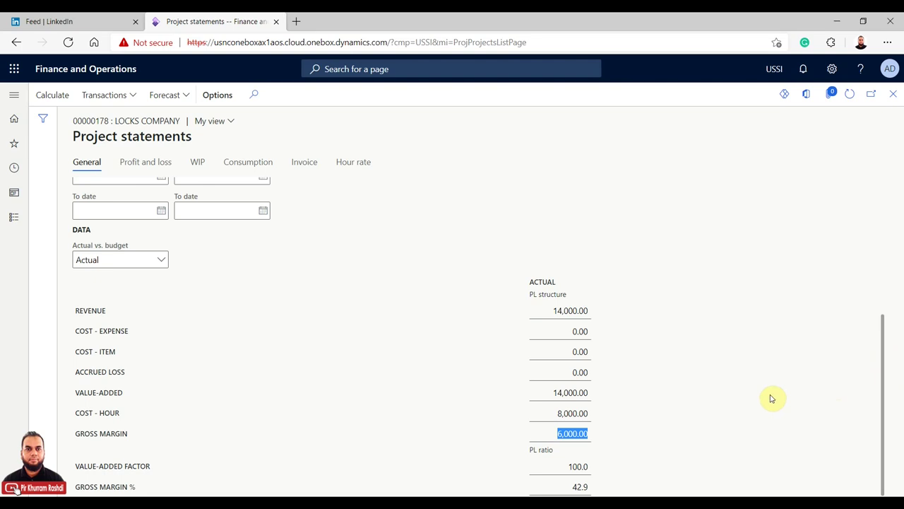
pyautogui.moveTo(565, 486); pyautogui.dragTo(636, 482)
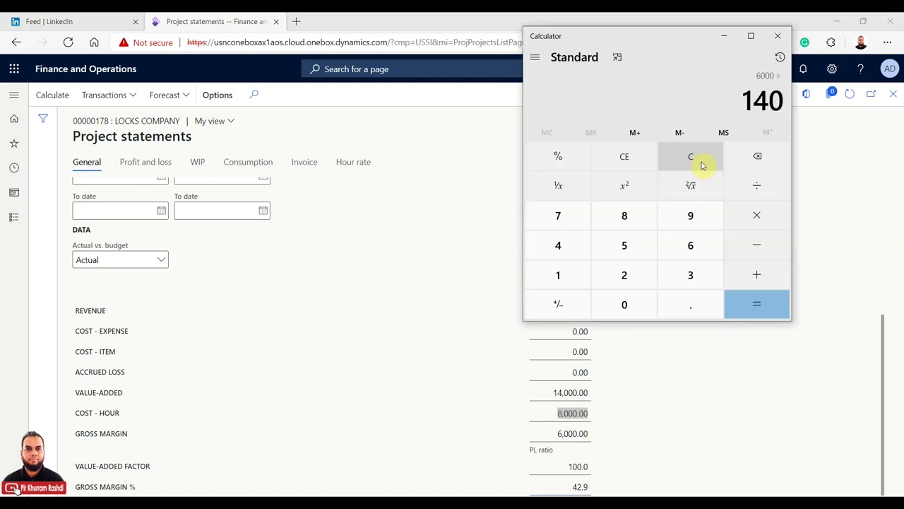
# Step: Check the gross margin percentage in Calculator by computing 6000 ÷ 14000 × 100, repeat the calculation, and return to the project statements
pyautogui.write('000')
pyautogui.press('Return')
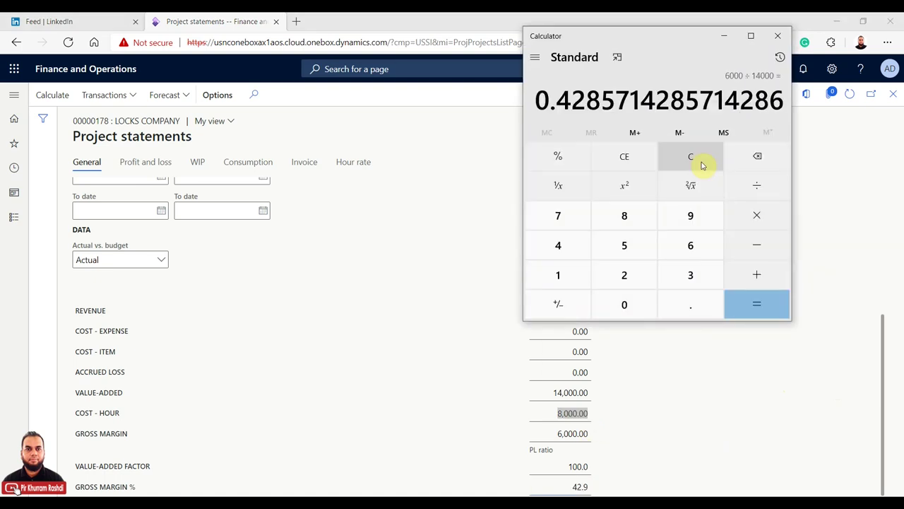
pyautogui.write('*100')
pyautogui.press('Return')
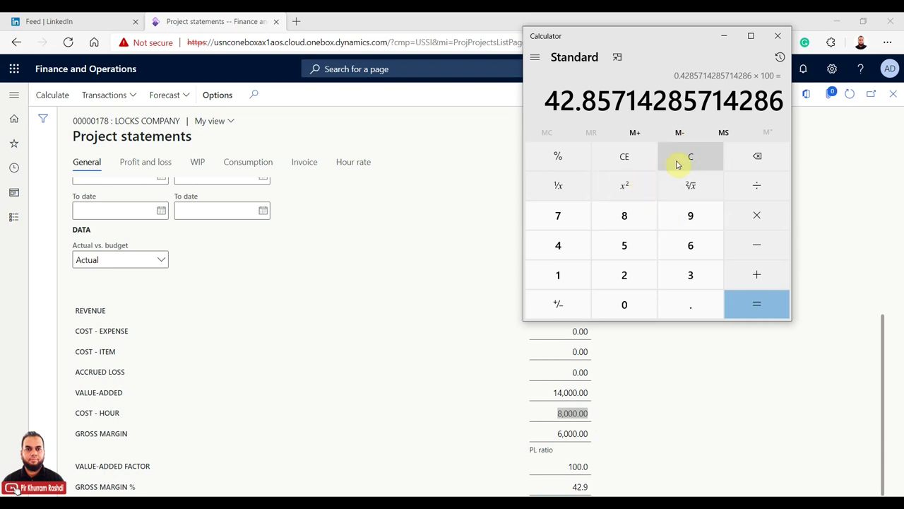
pyautogui.click(677, 164)
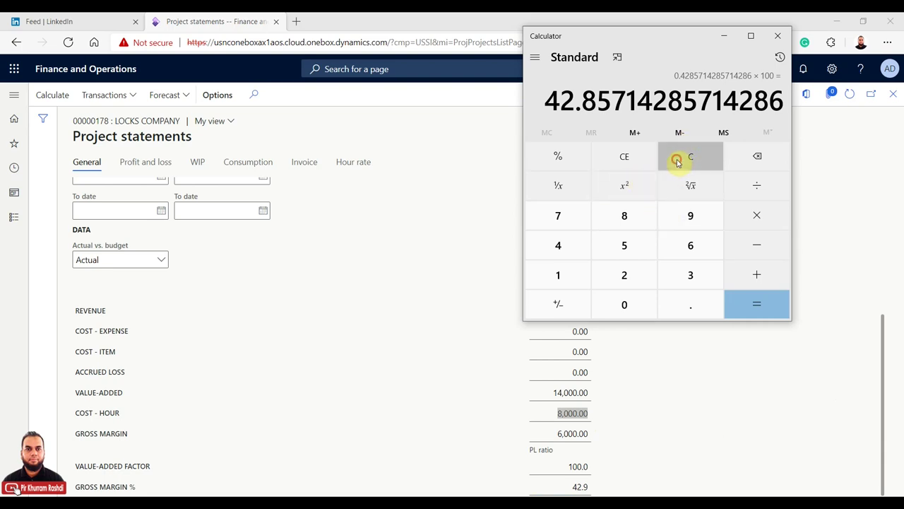
pyautogui.write('6000')
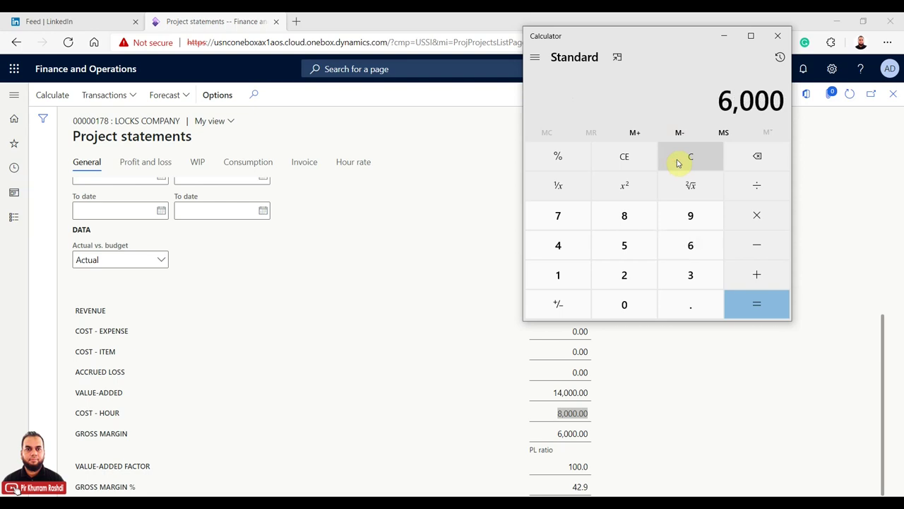
pyautogui.write('/14000')
pyautogui.press('Return')
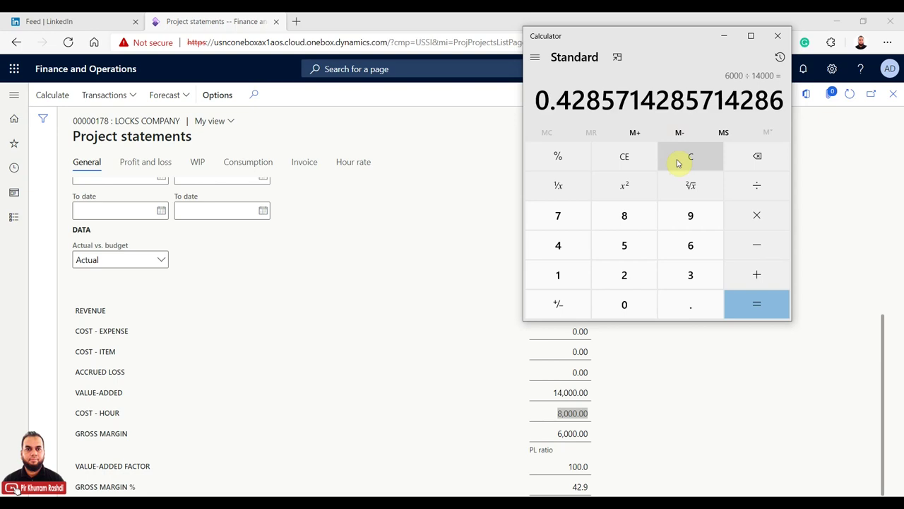
pyautogui.write('*100')
pyautogui.press('Return')
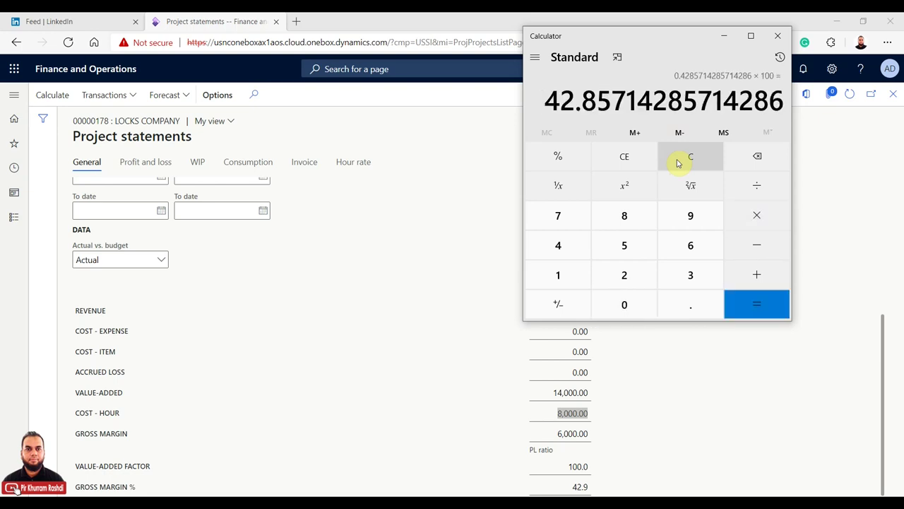
pyautogui.click(736, 380)
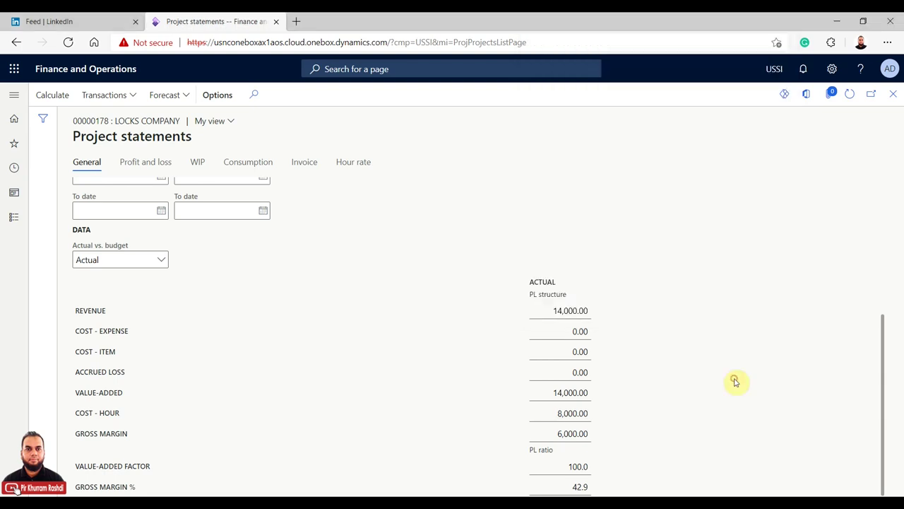
# Step: Close the project statements, open the Locks Company project's cash flow, calculate it and collapse the parameters
pyautogui.click(892, 94)
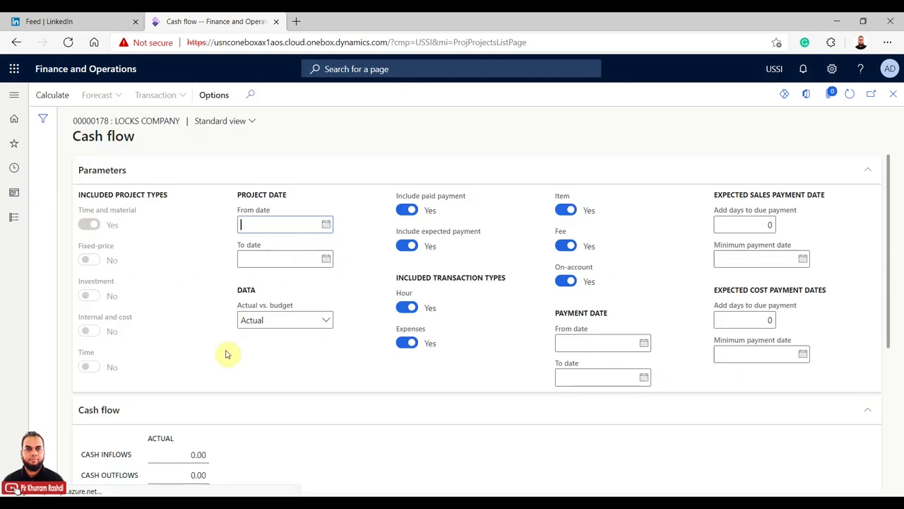
pyautogui.scroll(-3, 351, 421)
pyautogui.scroll(2, 351, 421)
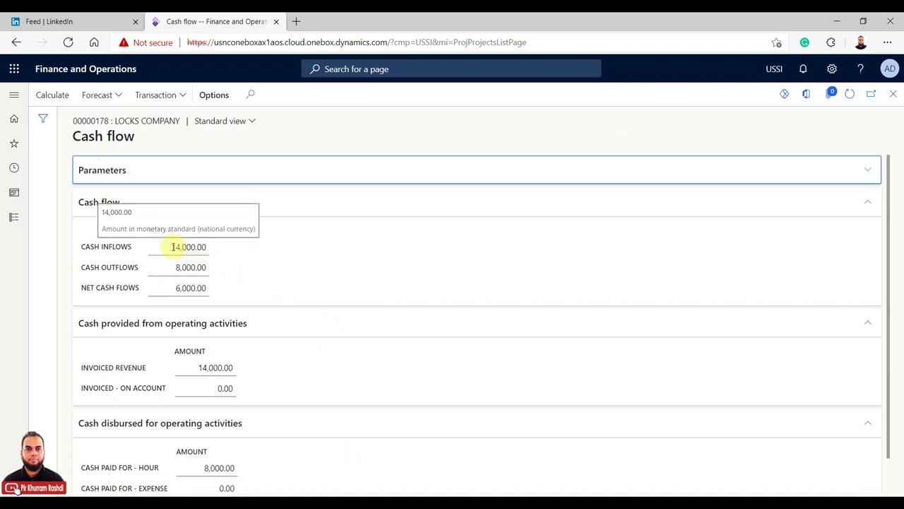
# Step: Examine the cash inflows, outflows and net cash flows, the invoiced revenue and the cash paid for hours, and close the cash flow
pyautogui.click(166, 267)
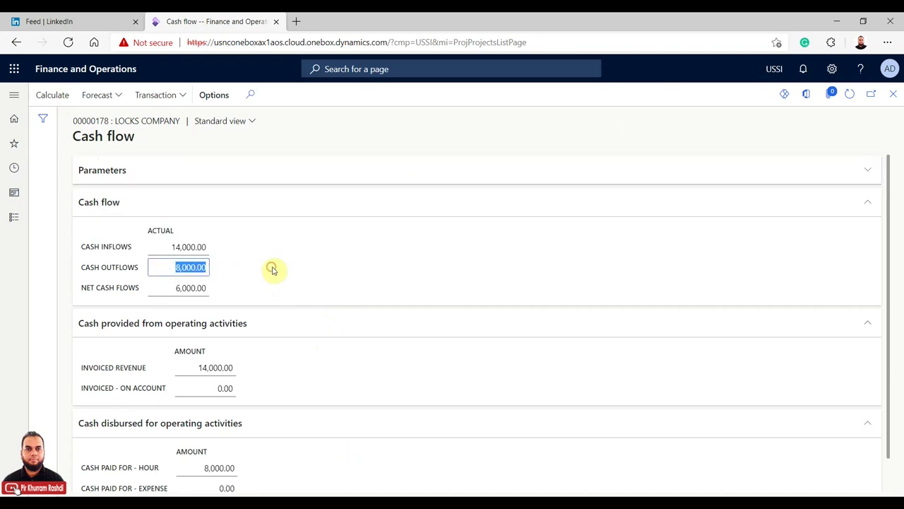
pyautogui.click(174, 246)
pyautogui.click(167, 267)
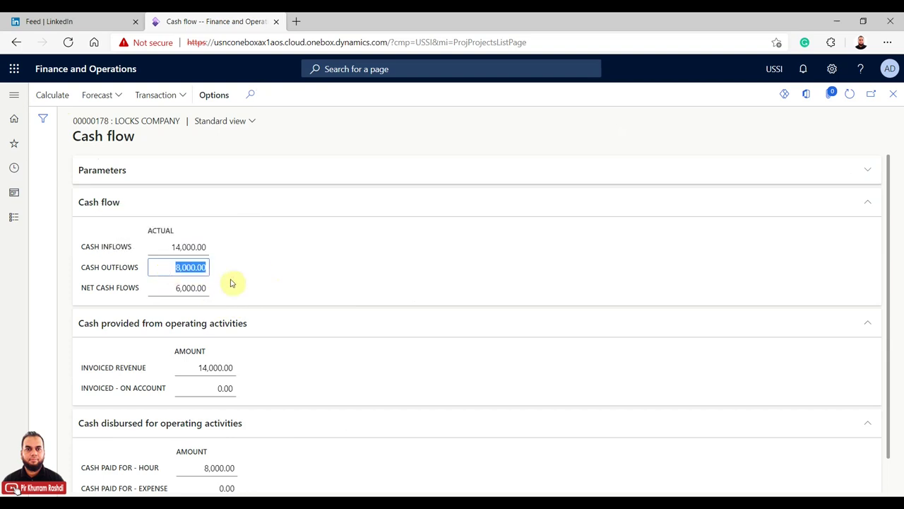
pyautogui.click(169, 286)
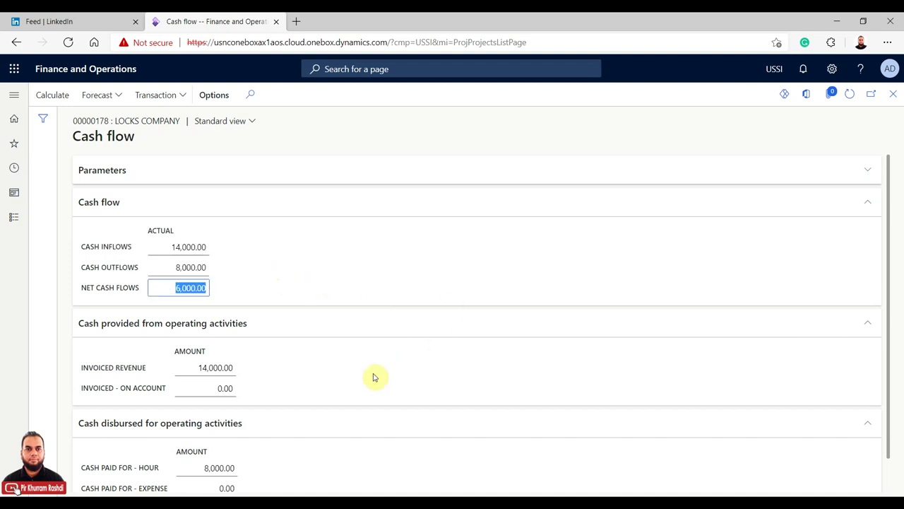
pyautogui.click(195, 368)
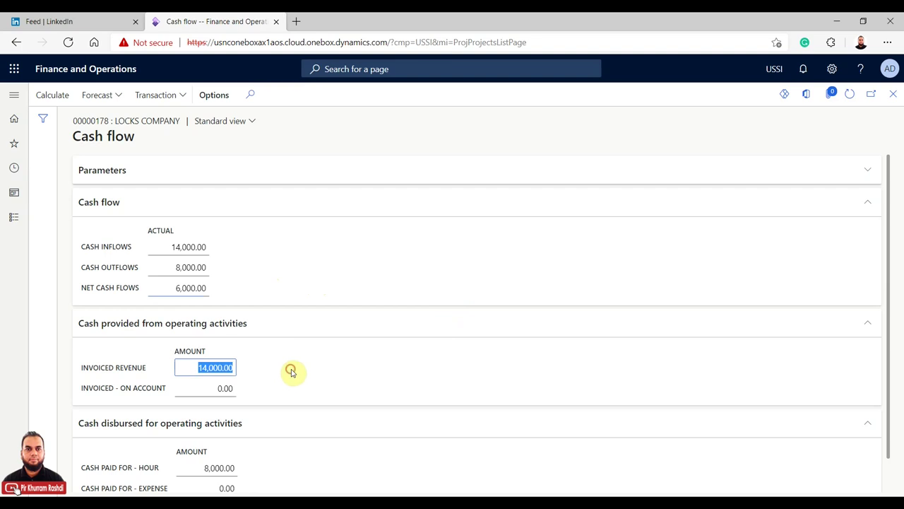
pyautogui.scroll(-1, 296, 372)
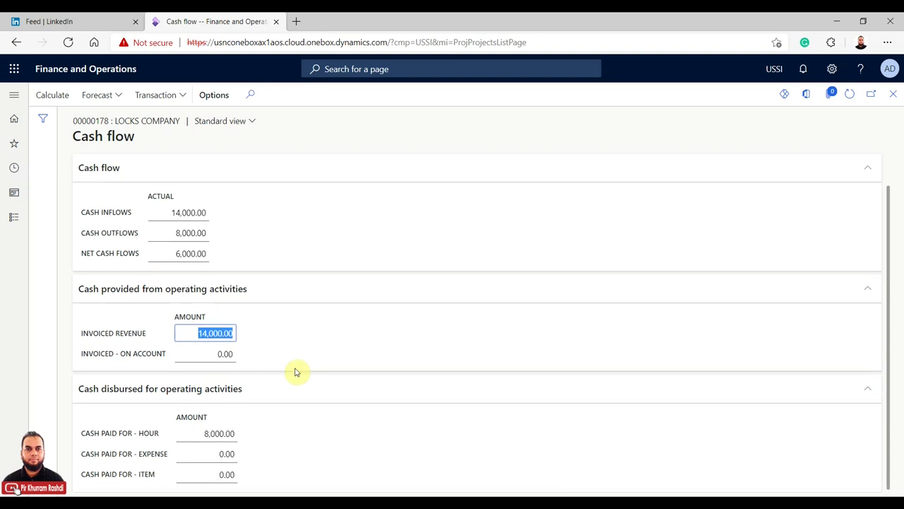
pyautogui.click(192, 432)
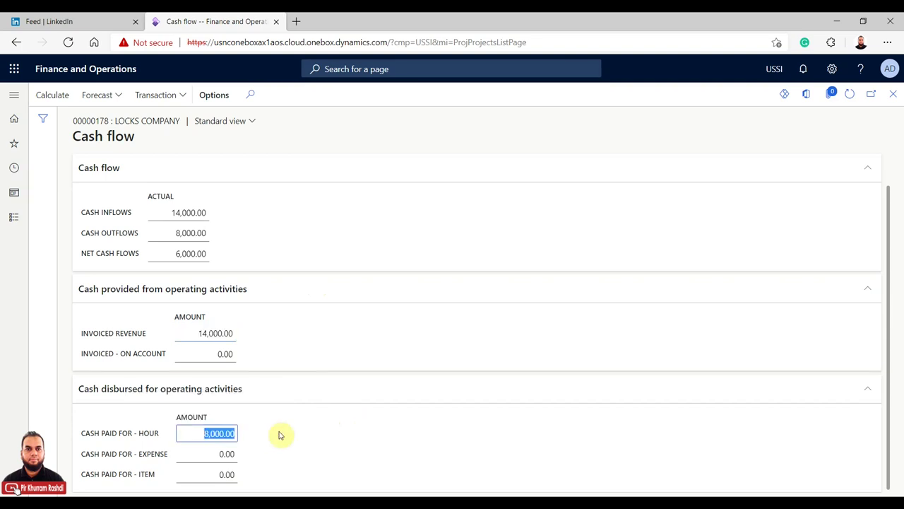
pyautogui.scroll(1, 289, 428)
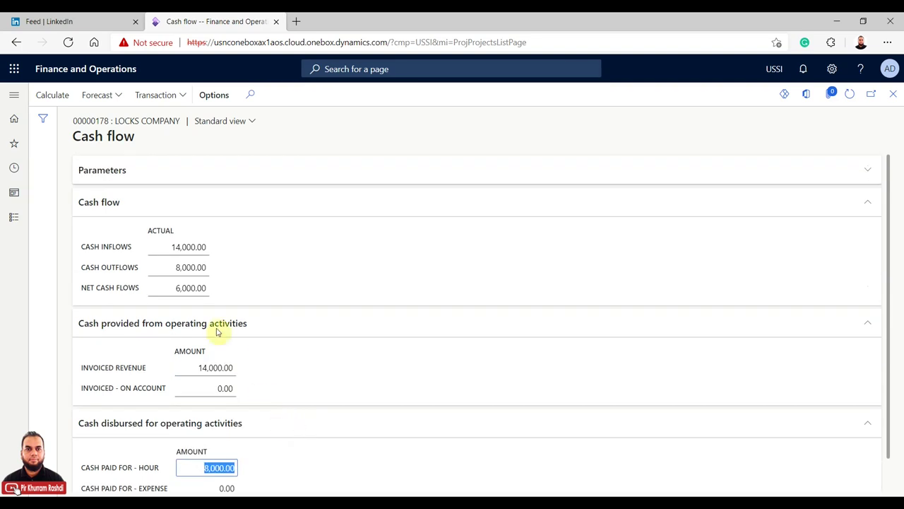
pyautogui.click(893, 94)
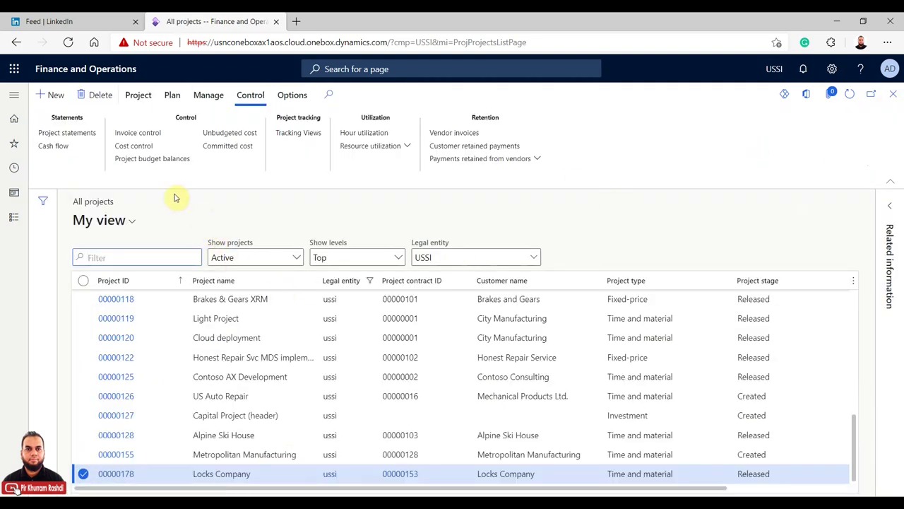
# Step: Open the Locks Company project's cost control, calculate it, examine the General and Deviation cost lines, and close it
pyautogui.click(144, 147)
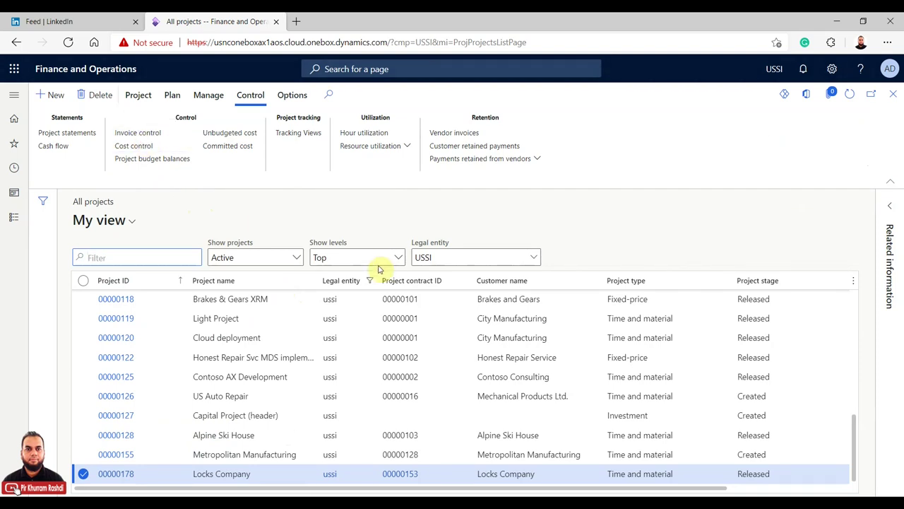
pyautogui.click(56, 95)
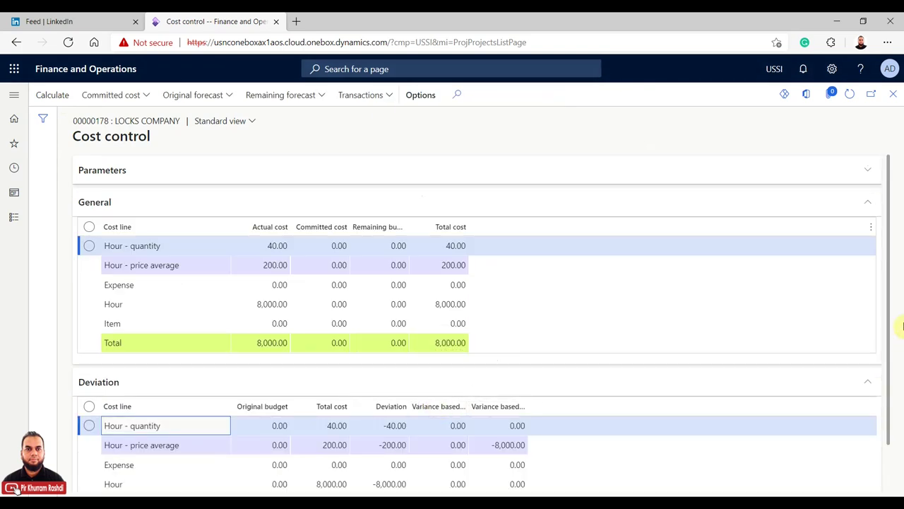
pyautogui.moveTo(887, 265); pyautogui.dragTo(889, 330)
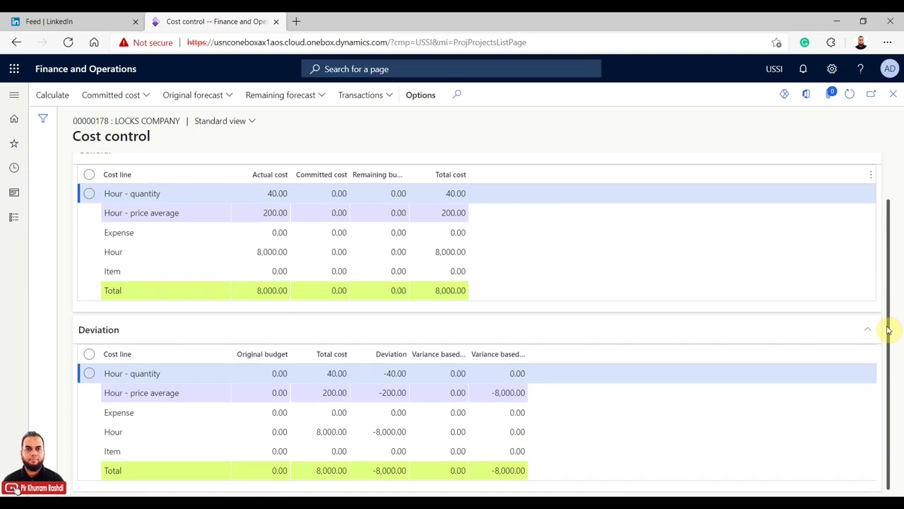
pyautogui.moveTo(889, 330); pyautogui.dragTo(892, 248)
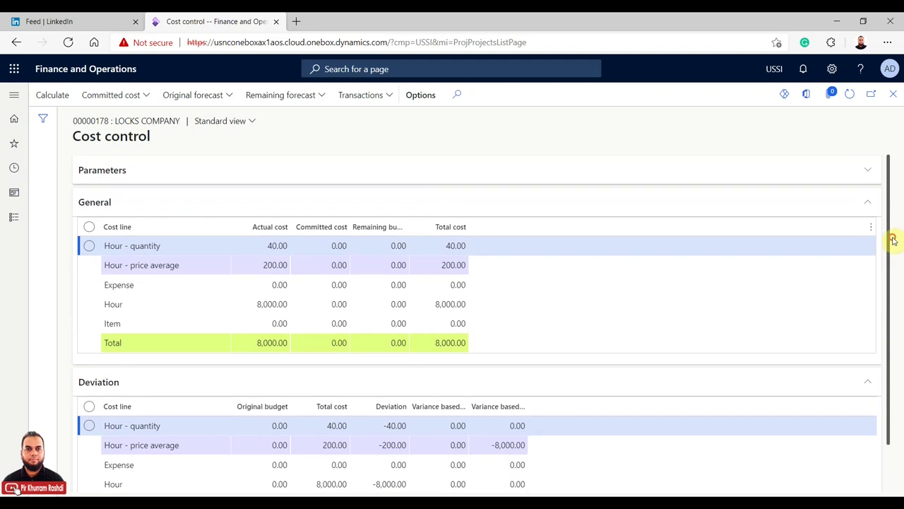
pyautogui.click(895, 95)
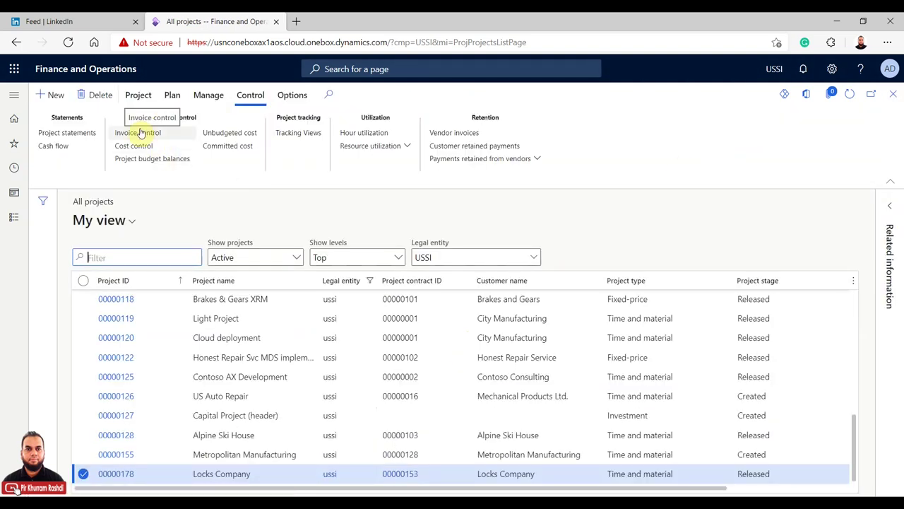
# Step: Open the project budget balances, expand the total cost and total revenue lines, refresh the balances, and close them
pyautogui.click(142, 162)
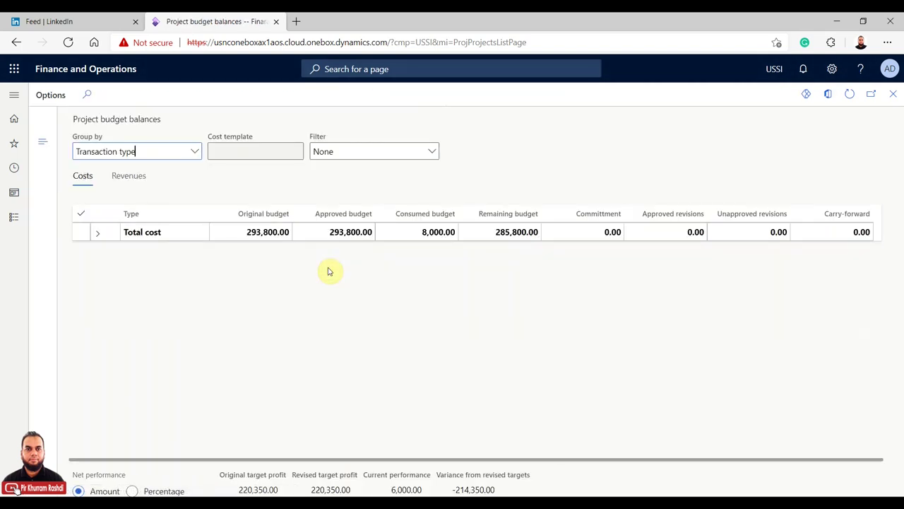
pyautogui.click(99, 234)
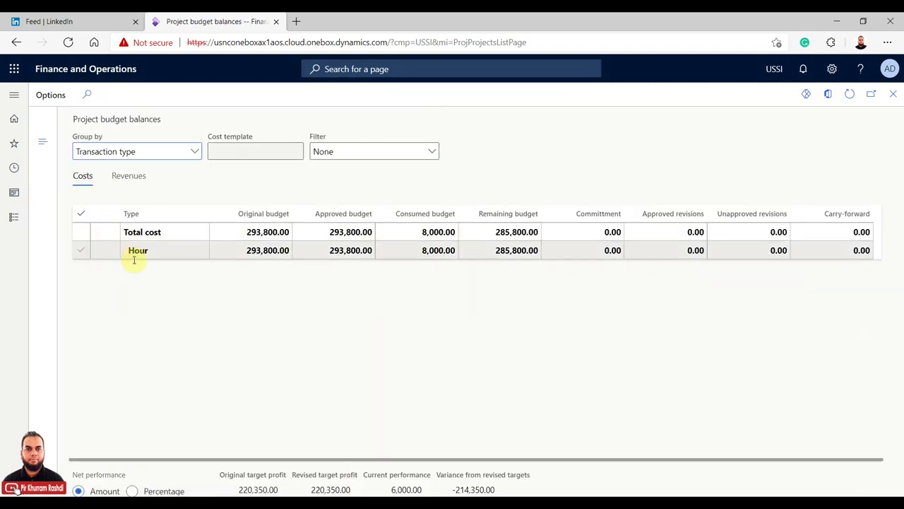
pyautogui.click(126, 176)
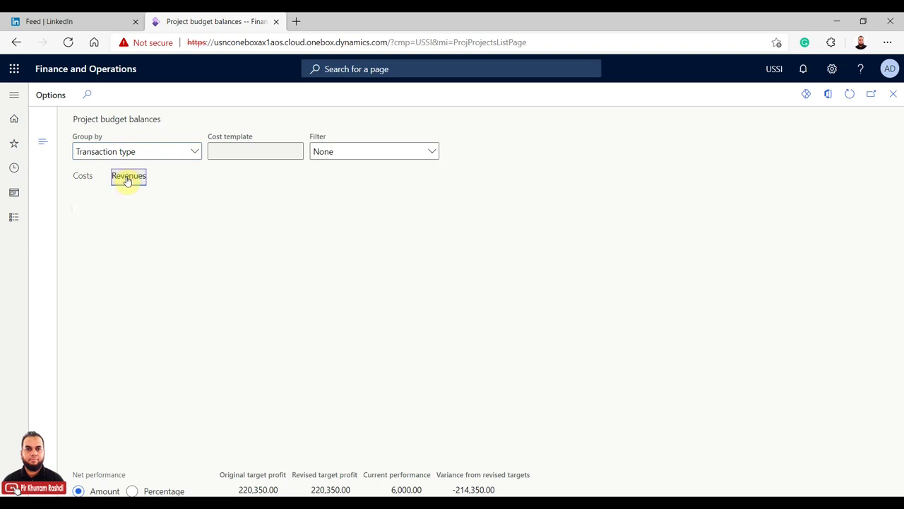
pyautogui.click(98, 236)
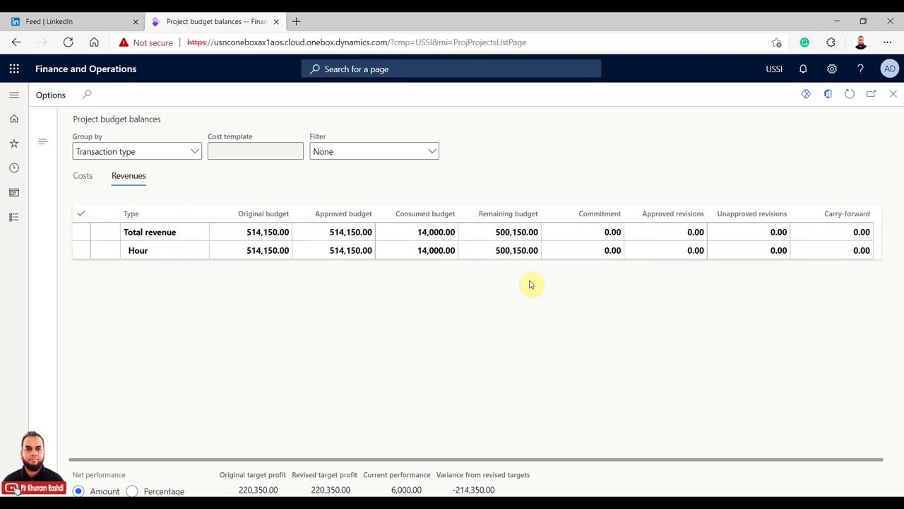
pyautogui.click(850, 99)
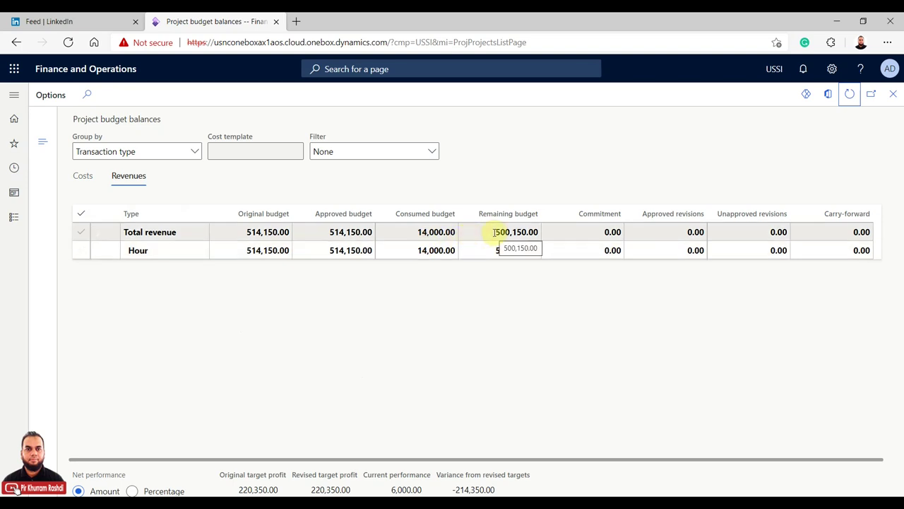
pyautogui.press('Escape')
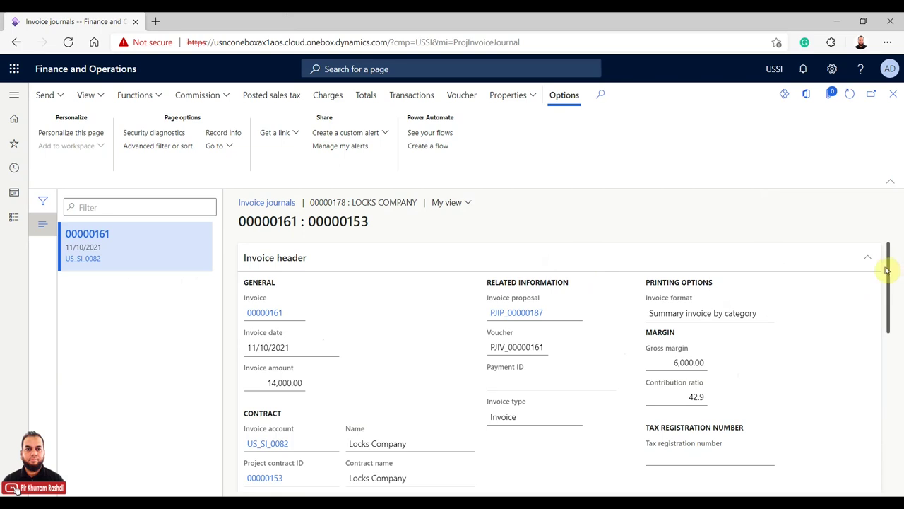
# Step: Review the Locks Company invoice journal header and examine its voucher transactions' ledger accounts, amounts and posting types
pyautogui.moveTo(887, 270); pyautogui.dragTo(901, 248)
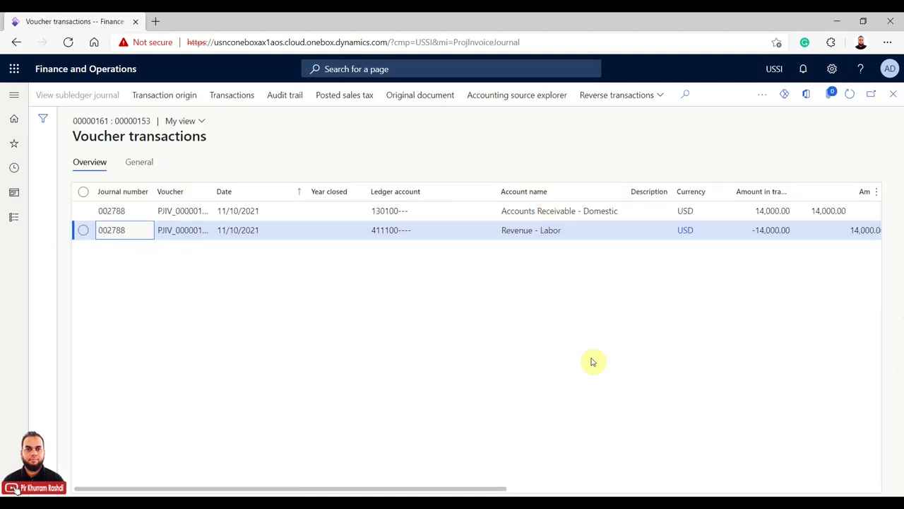
pyautogui.moveTo(471, 488); pyautogui.dragTo(529, 490)
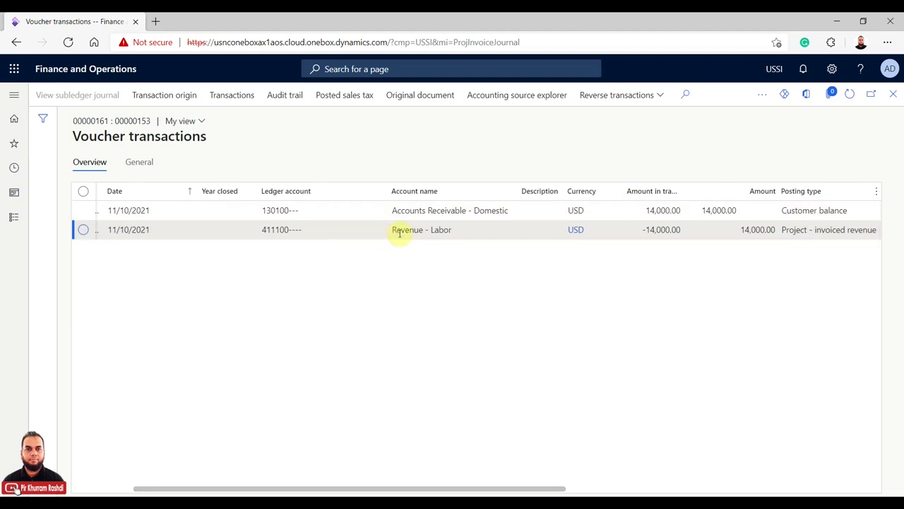
pyautogui.moveTo(559, 490); pyautogui.dragTo(438, 485)
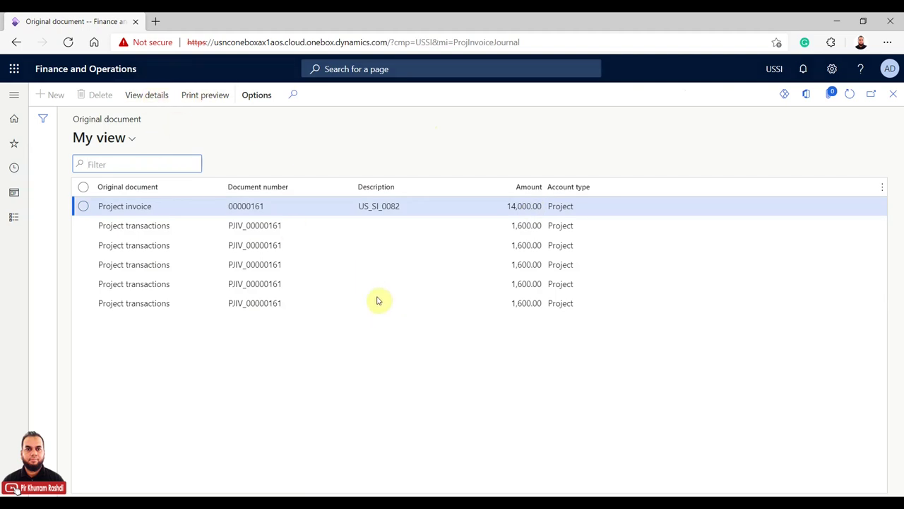
# Step: Preview the printed project invoice from the voucher's original document, and close the preview, voucher transactions and invoice journal
pyautogui.press('Escape')
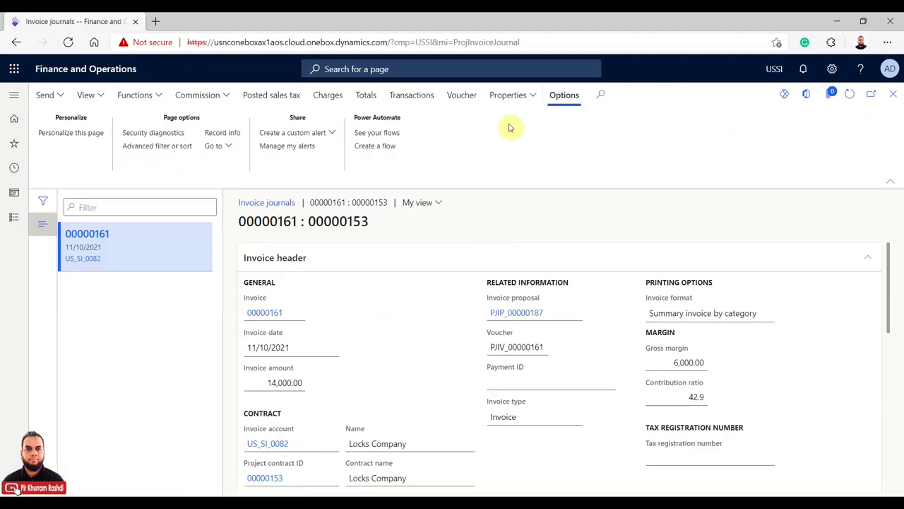
pyautogui.click(891, 94)
pyautogui.click(205, 95)
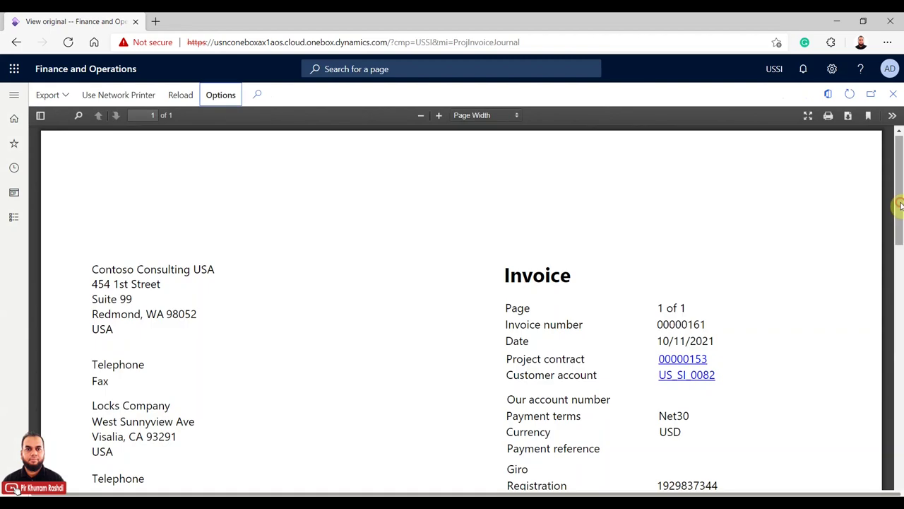
pyautogui.moveTo(901, 202); pyautogui.dragTo(900, 329)
pyautogui.click(896, 99)
pyautogui.click(895, 99)
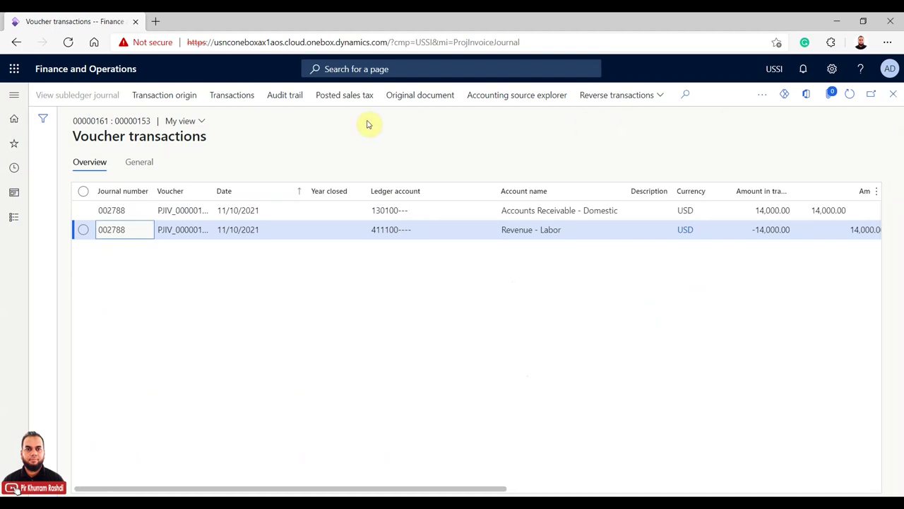
pyautogui.click(894, 96)
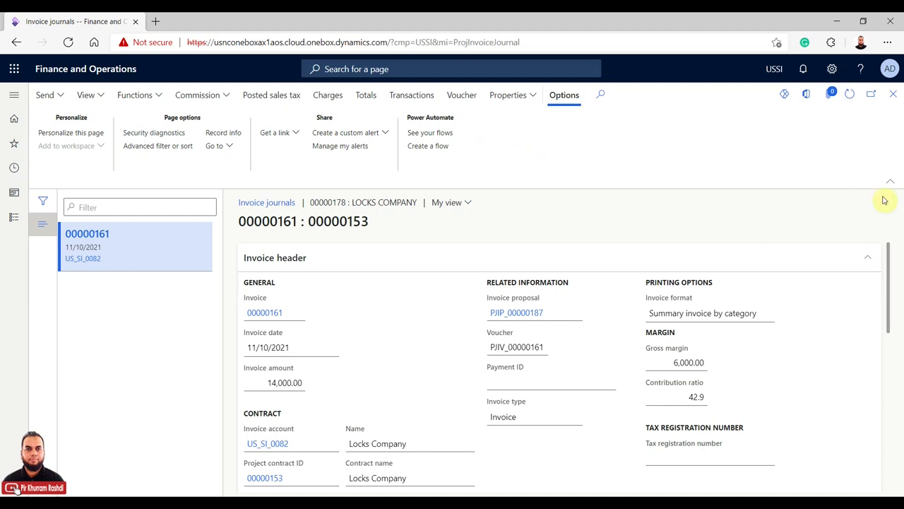
pyautogui.click(893, 94)
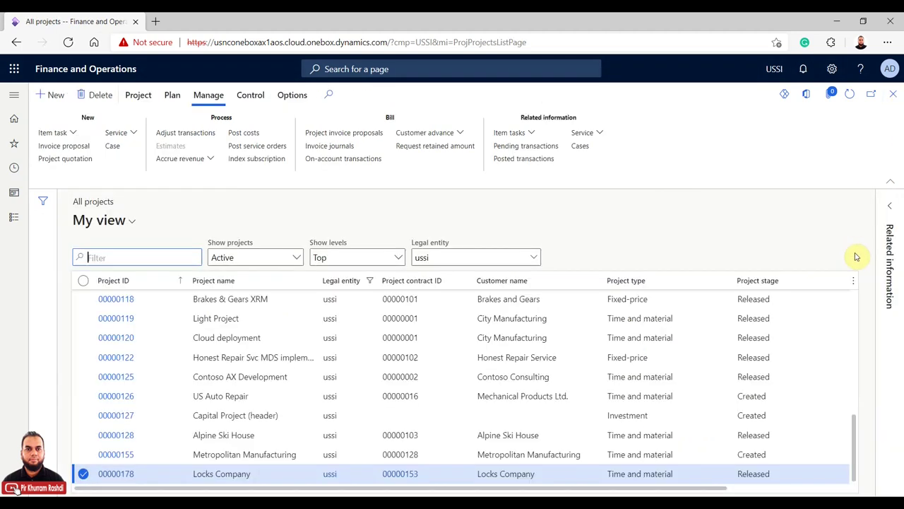